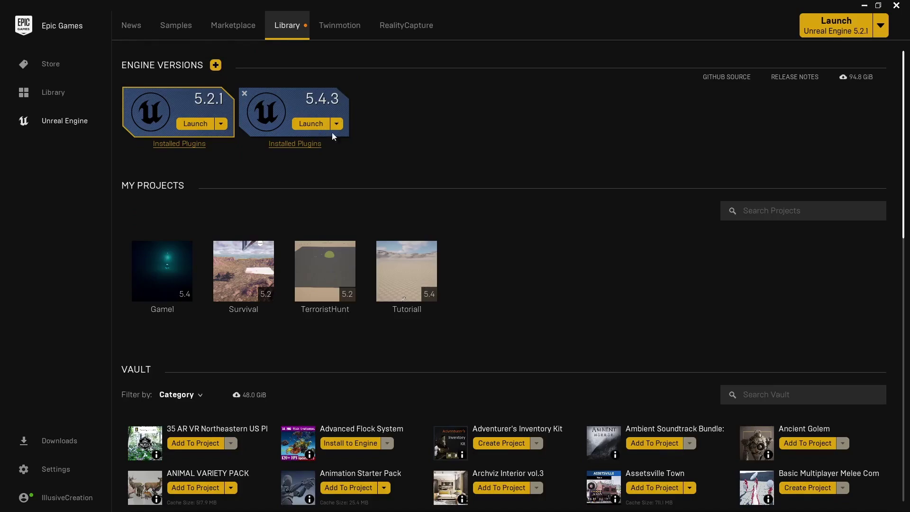
Step: Look through the engine versions, existing projects and Vault assets in the Unreal Engine library
{"action": "scroll", "coordinate": [346, 138], "scroll_direction": "down", "scroll_amount": 1}
{"action": "scroll", "coordinate": [344, 139], "scroll_direction": "down", "scroll_amount": 3}
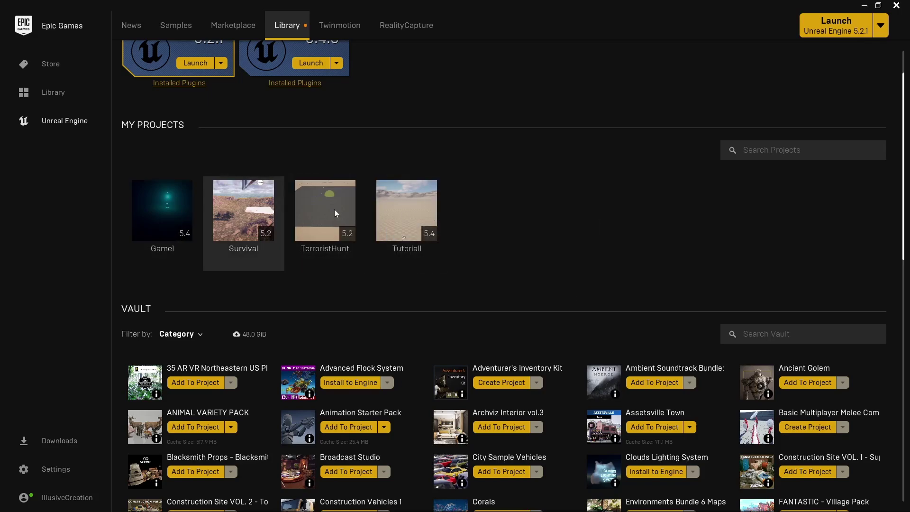
{"action": "scroll", "coordinate": [446, 225], "scroll_direction": "down", "scroll_amount": 1}
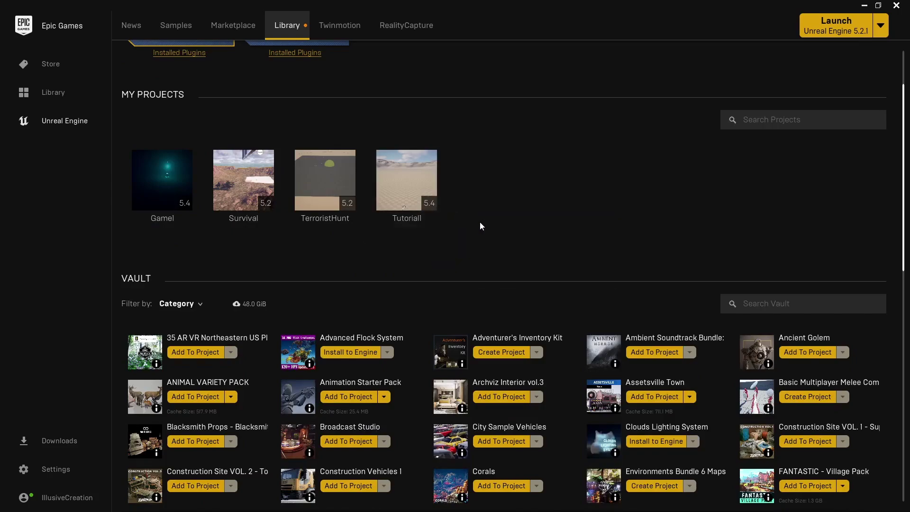
{"action": "scroll", "coordinate": [480, 222], "scroll_direction": "down", "scroll_amount": 5}
{"action": "scroll", "coordinate": [198, 169], "scroll_direction": "down", "scroll_amount": 4}
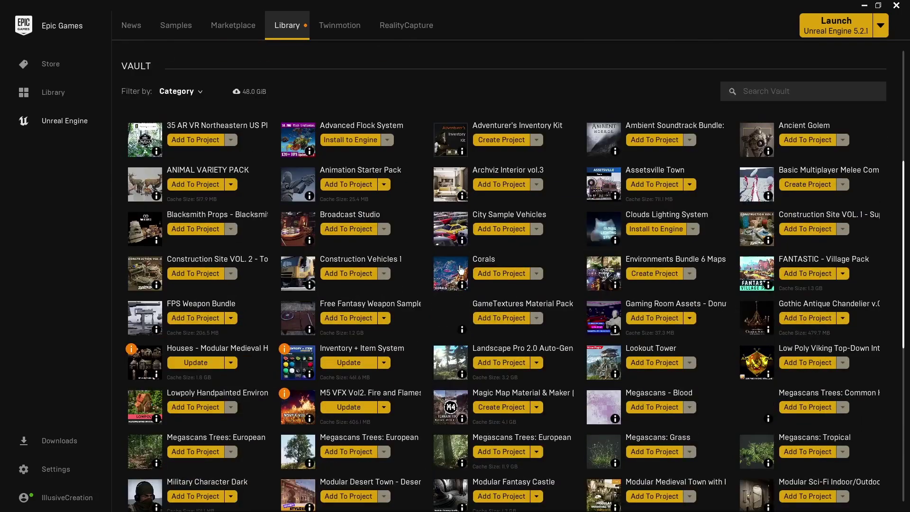
{"action": "scroll", "coordinate": [348, 274], "scroll_direction": "down", "scroll_amount": 10}
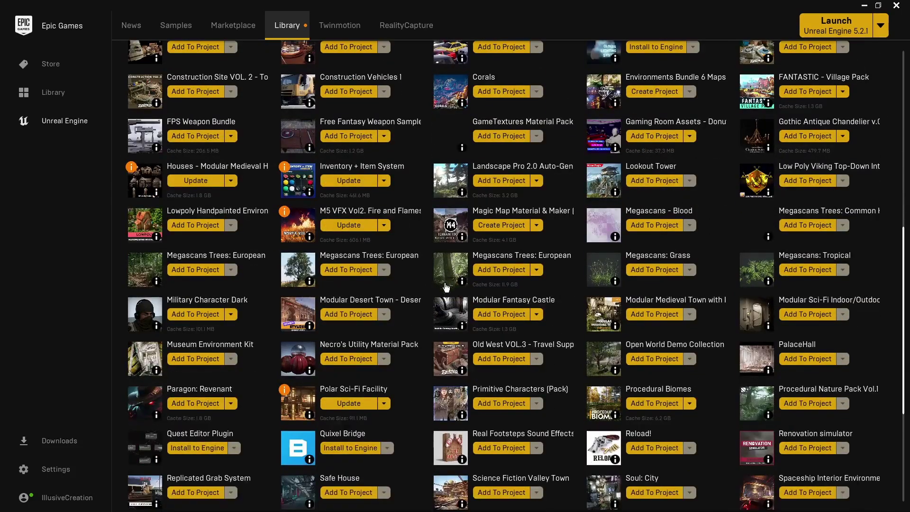
{"action": "scroll", "coordinate": [417, 272], "scroll_direction": "up", "scroll_amount": 15}
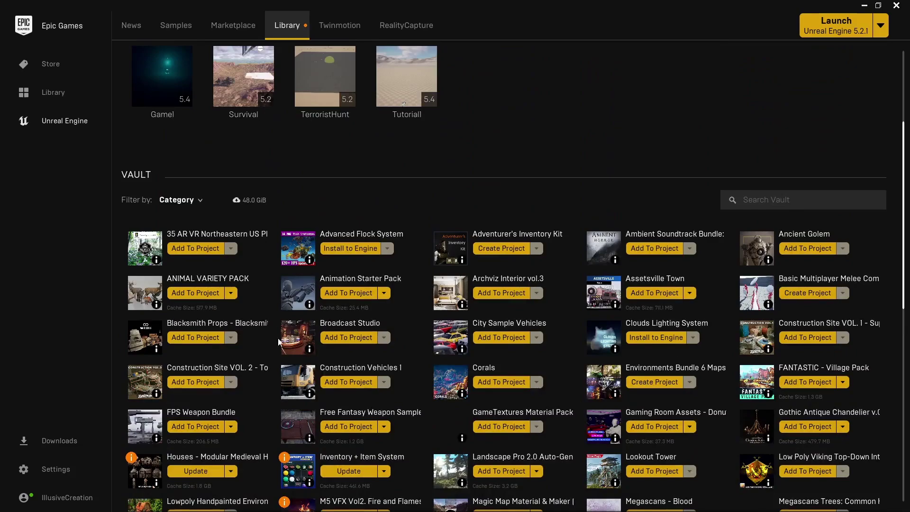
{"action": "scroll", "coordinate": [517, 330], "scroll_direction": "down", "scroll_amount": 2}
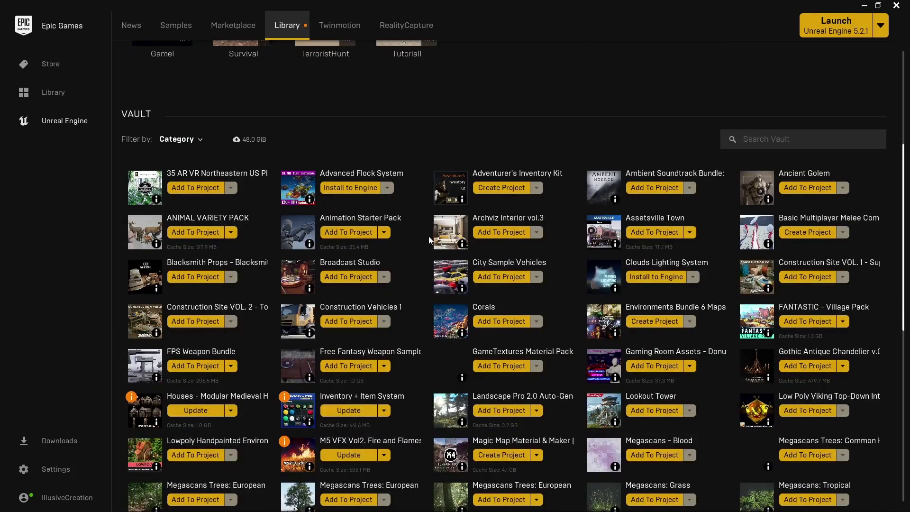
{"action": "scroll", "coordinate": [420, 258], "scroll_direction": "up", "scroll_amount": 2}
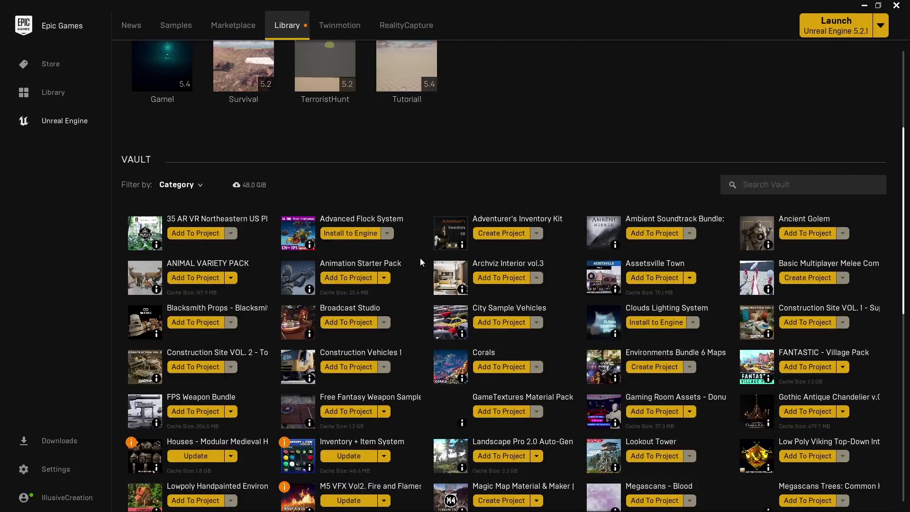
{"action": "scroll", "coordinate": [420, 258], "scroll_direction": "up", "scroll_amount": 1}
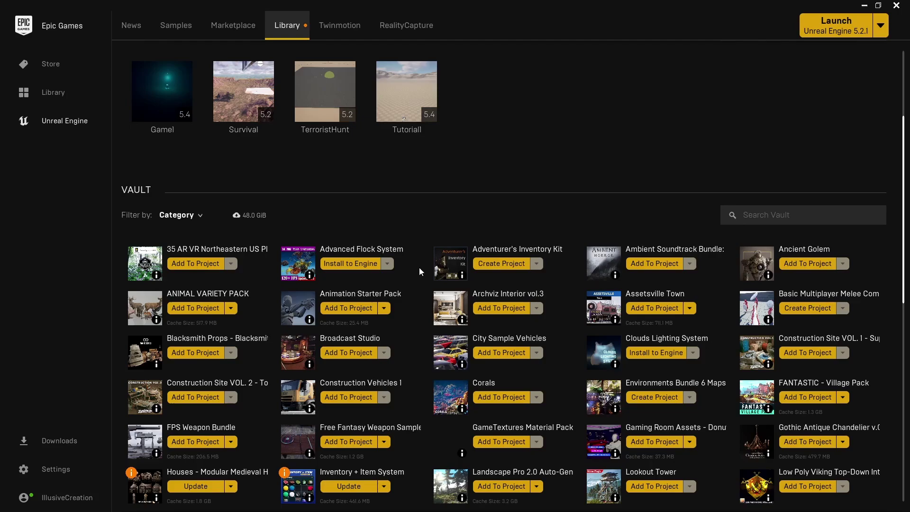
{"action": "scroll", "coordinate": [419, 267], "scroll_direction": "down", "scroll_amount": 3}
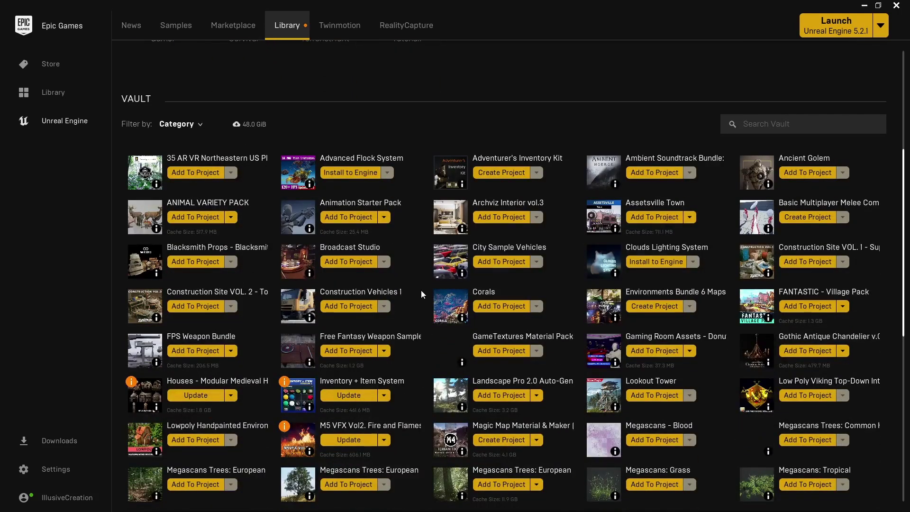
{"action": "scroll", "coordinate": [421, 290], "scroll_direction": "up", "scroll_amount": 9}
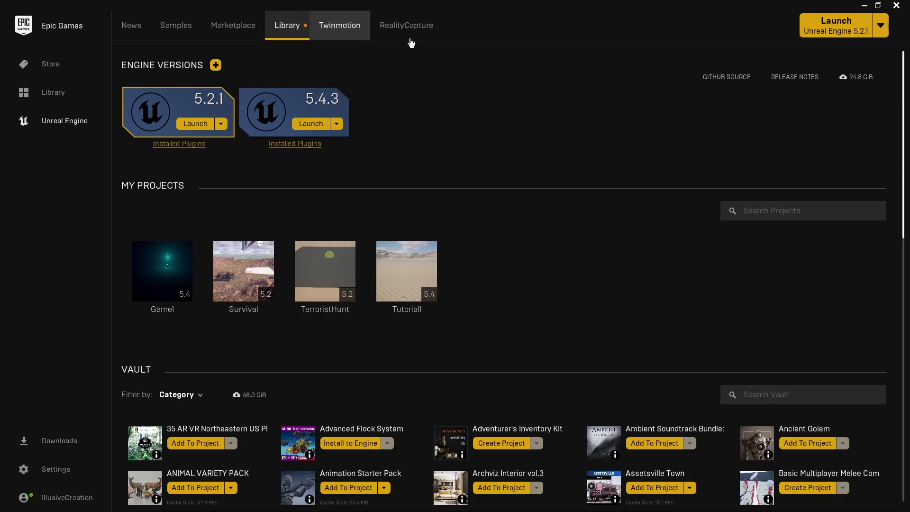
Step: Browse the Unreal Engine sample projects and the news page with its featured content and blog posts
{"action": "left_click", "coordinate": [174, 30]}
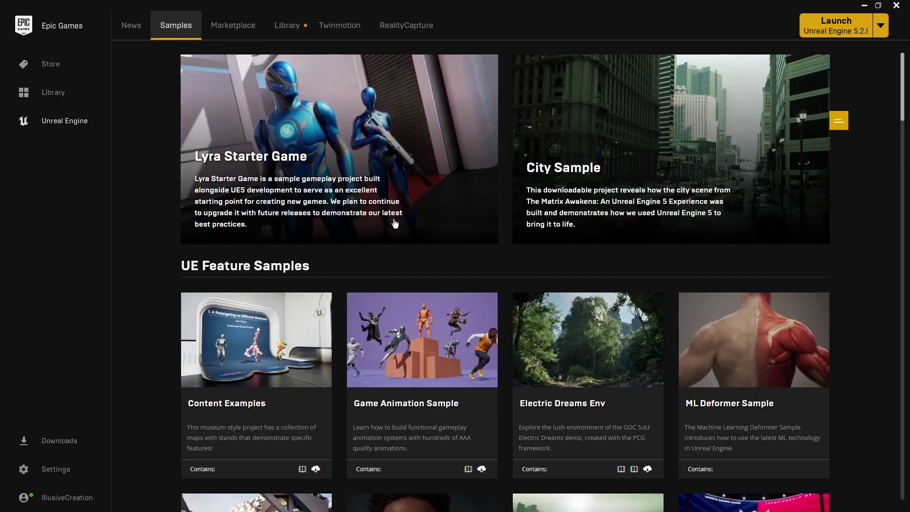
{"action": "scroll", "coordinate": [617, 240], "scroll_direction": "down", "scroll_amount": 5}
{"action": "scroll", "coordinate": [474, 309], "scroll_direction": "down", "scroll_amount": 4}
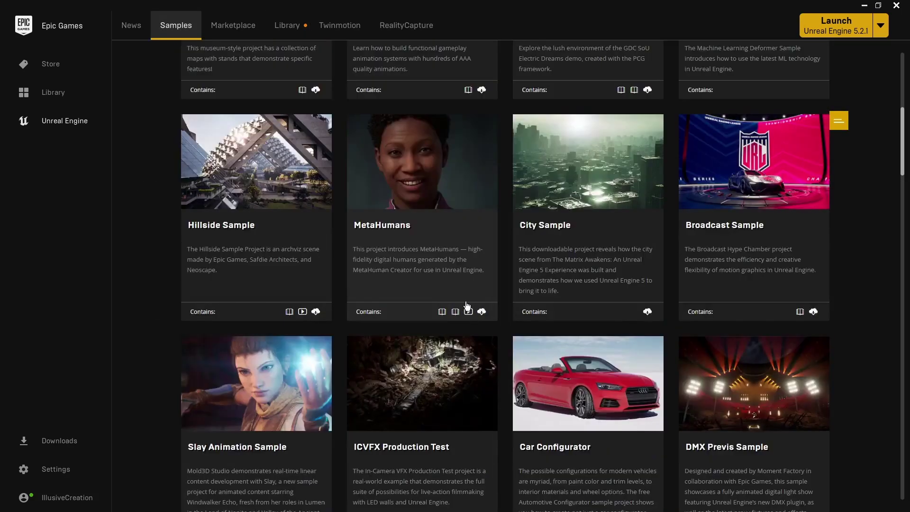
{"action": "scroll", "coordinate": [656, 250], "scroll_direction": "down", "scroll_amount": 2}
{"action": "scroll", "coordinate": [577, 356], "scroll_direction": "up", "scroll_amount": 11}
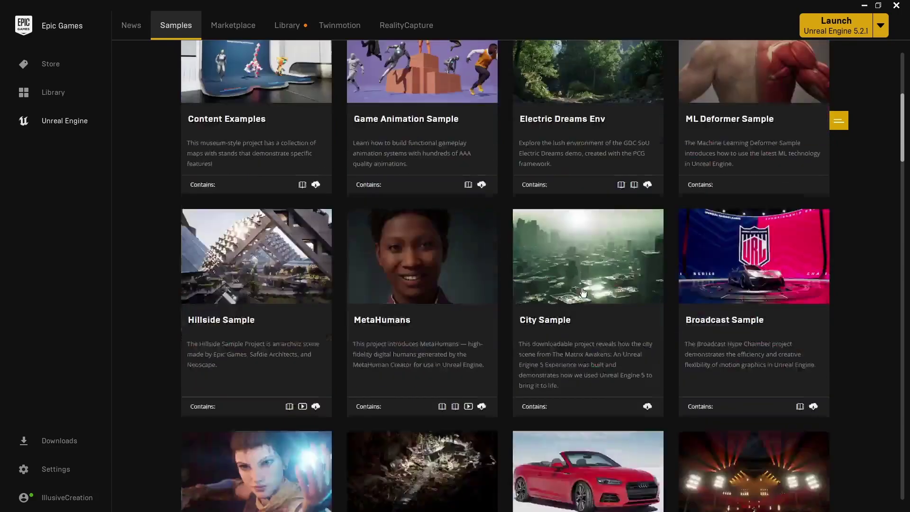
{"action": "left_click", "coordinate": [133, 28]}
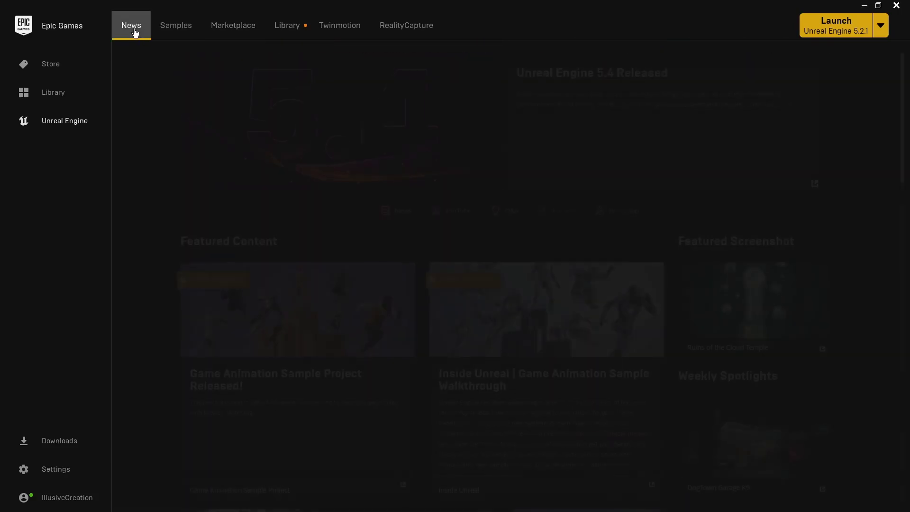
{"action": "scroll", "coordinate": [617, 270], "scroll_direction": "down", "scroll_amount": 8}
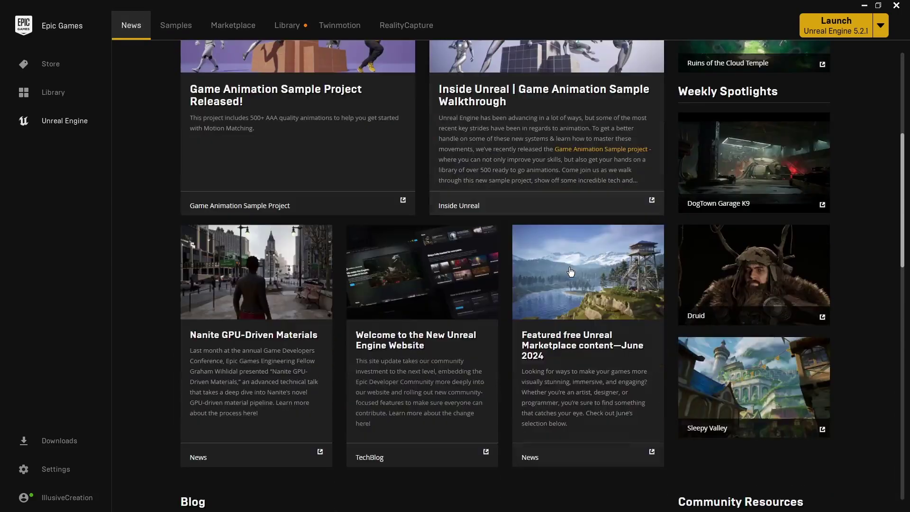
{"action": "scroll", "coordinate": [640, 363], "scroll_direction": "down", "scroll_amount": 3}
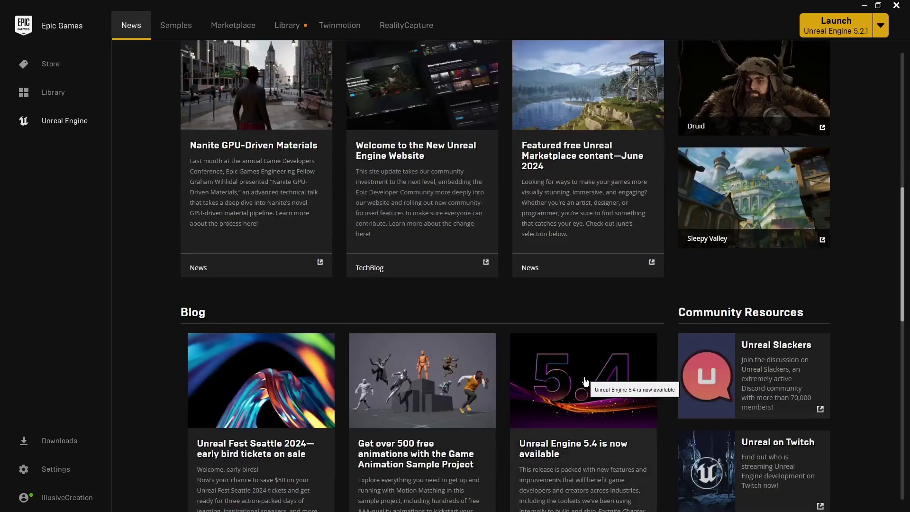
{"action": "scroll", "coordinate": [621, 353], "scroll_direction": "up", "scroll_amount": 11}
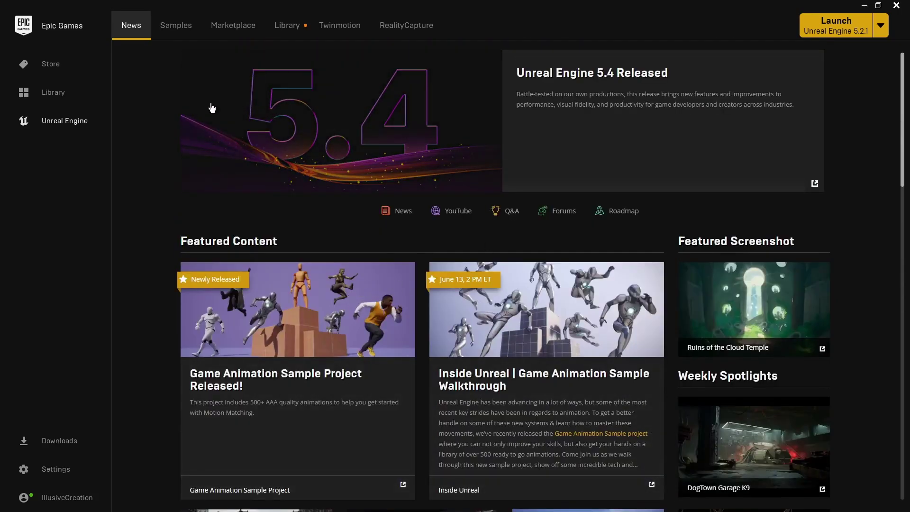
Step: Launch Unreal Engine 5.4.3 from the library and show the Games project templates
{"action": "left_click", "coordinate": [287, 30]}
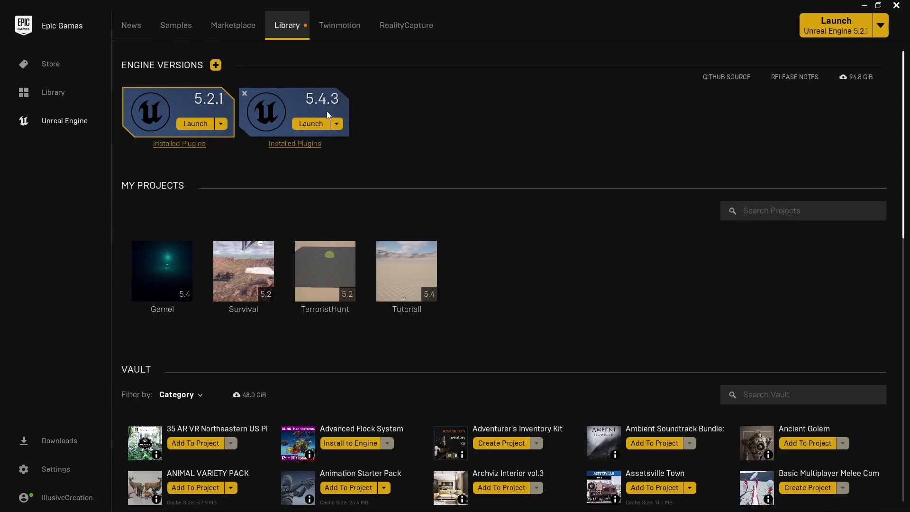
{"action": "left_click", "coordinate": [311, 125]}
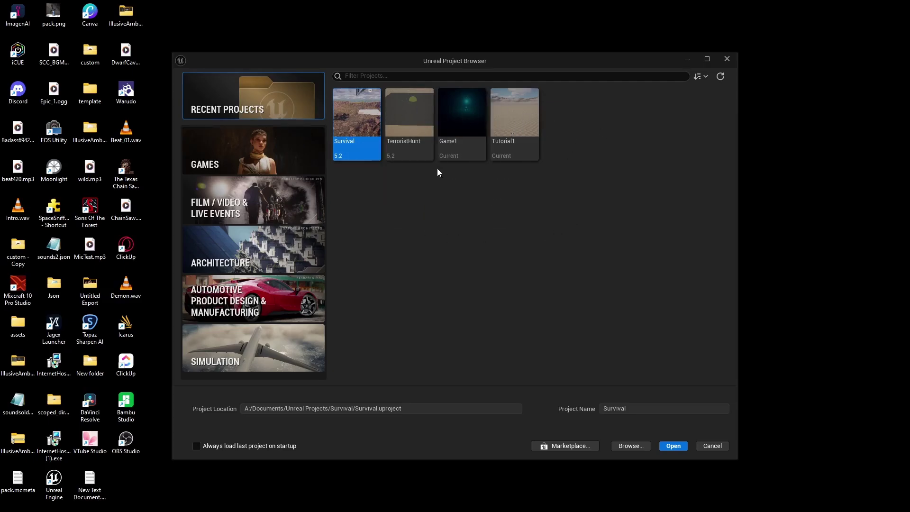
{"action": "left_click", "coordinate": [241, 158]}
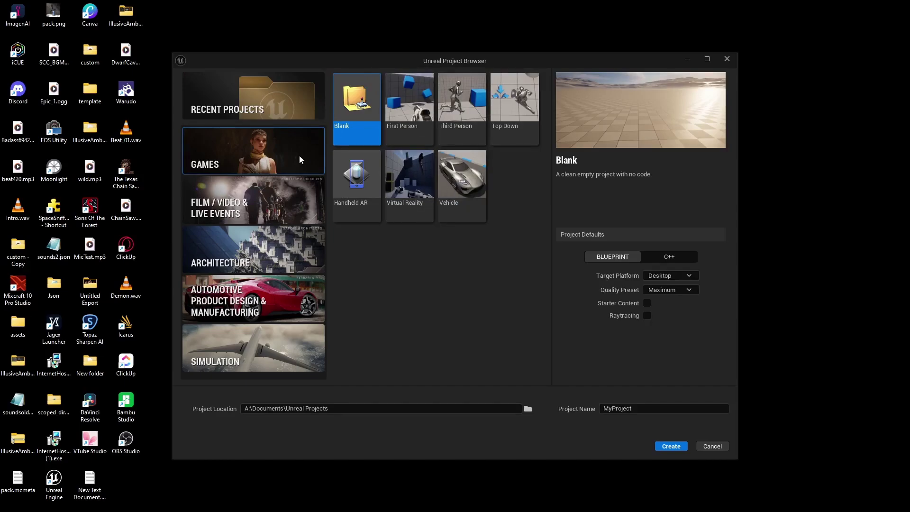
Step: Look through the Film / Video & Live Events, Architecture, Automotive and Simulation templates and return to the Games templates
{"action": "left_click", "coordinate": [266, 205]}
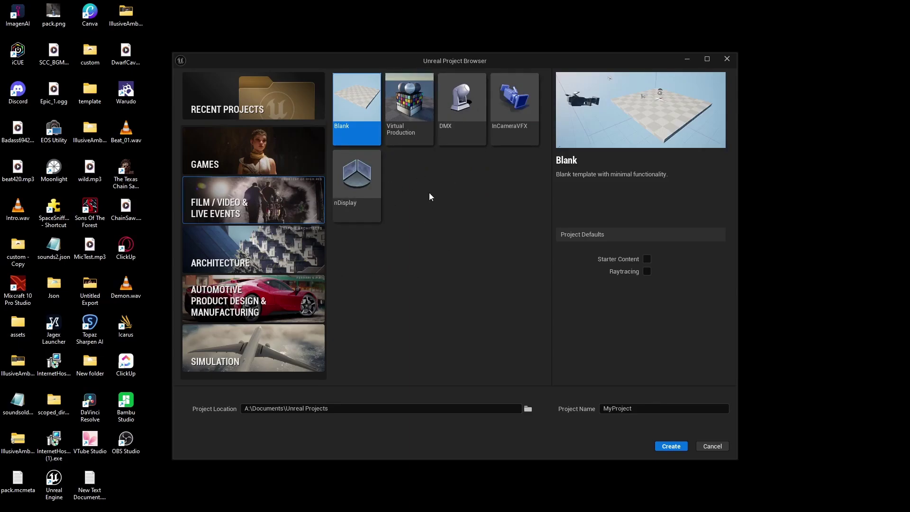
{"action": "left_click", "coordinate": [309, 248]}
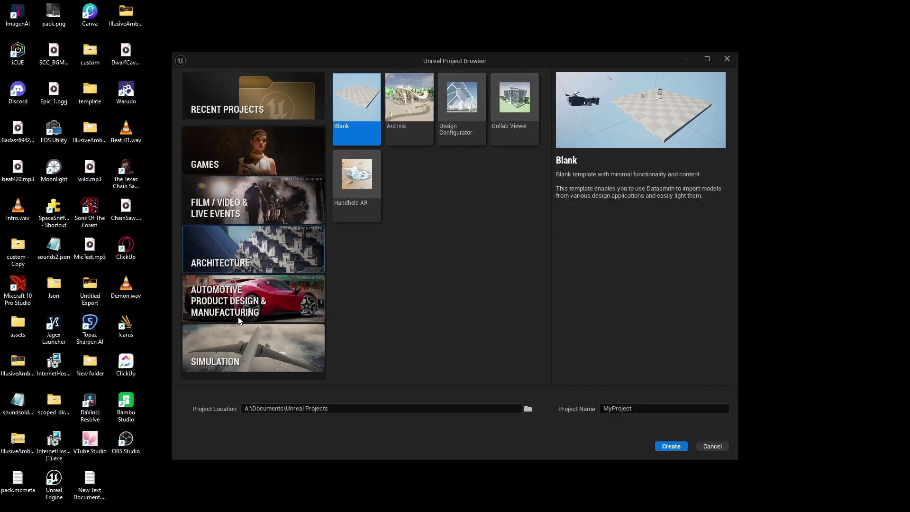
{"action": "left_click", "coordinate": [269, 307]}
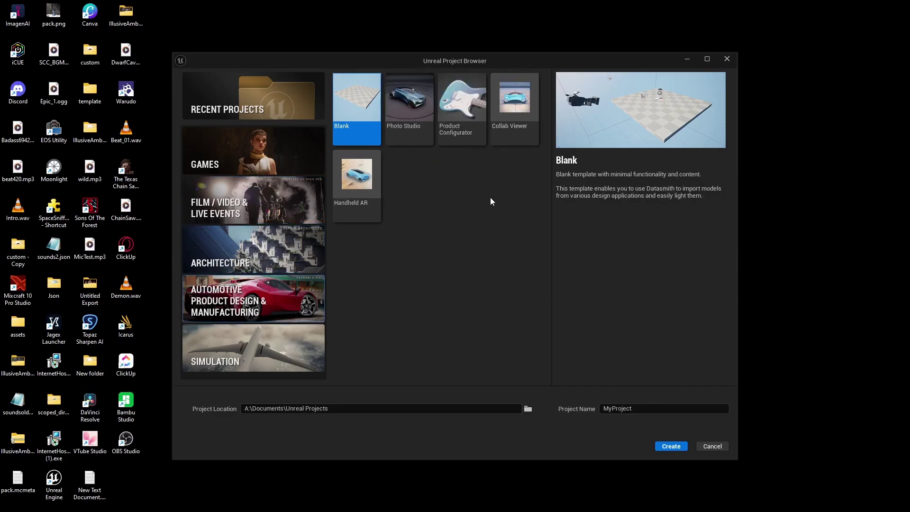
{"action": "left_click", "coordinate": [283, 352]}
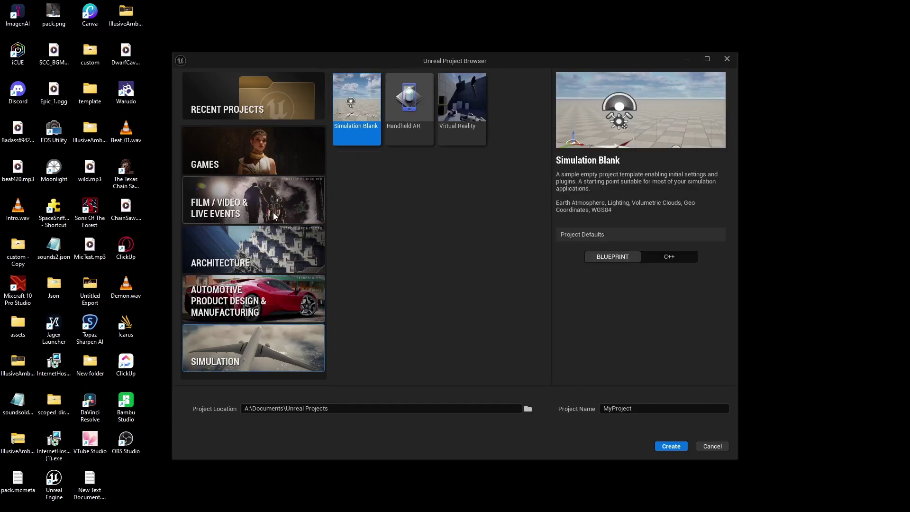
{"action": "left_click", "coordinate": [276, 159]}
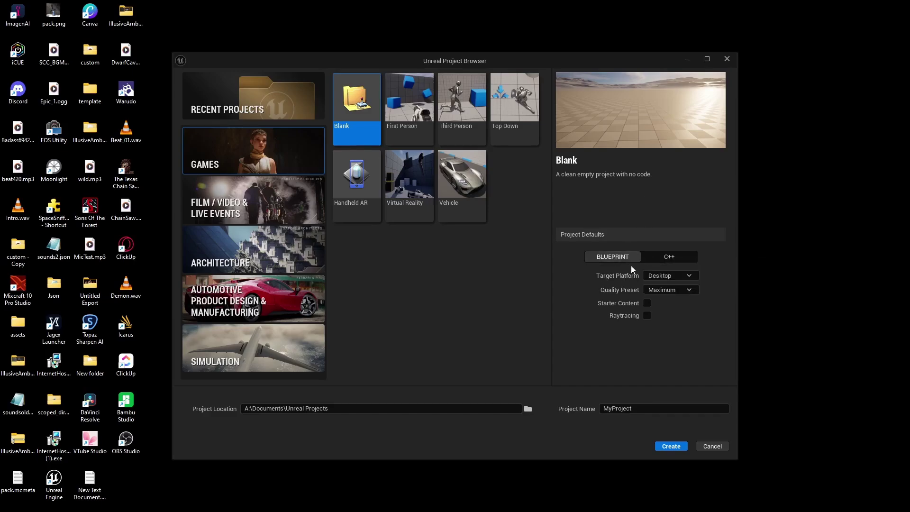
Step: Examine the Blank game template's code type, target platform, quality preset and starter content options, keeping Blueprint, Desktop, Maximum and no starter content
{"action": "left_click", "coordinate": [668, 257]}
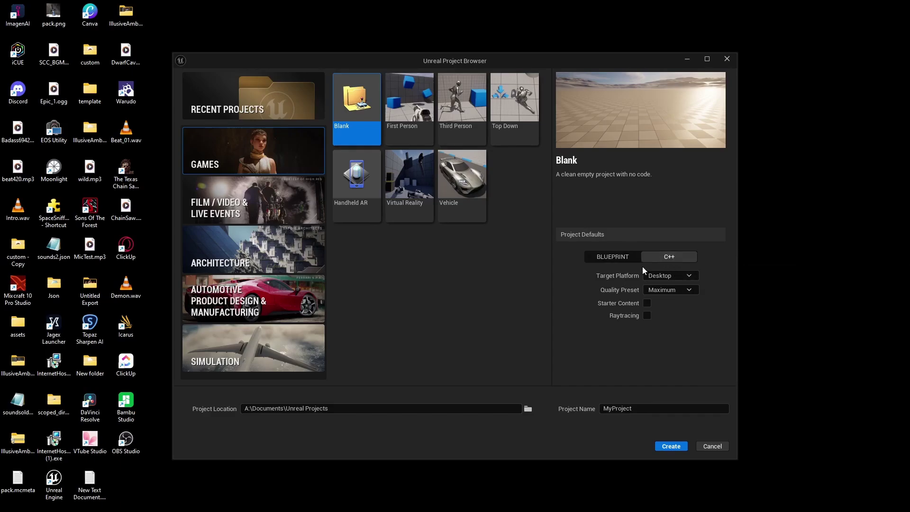
{"action": "left_click", "coordinate": [619, 259]}
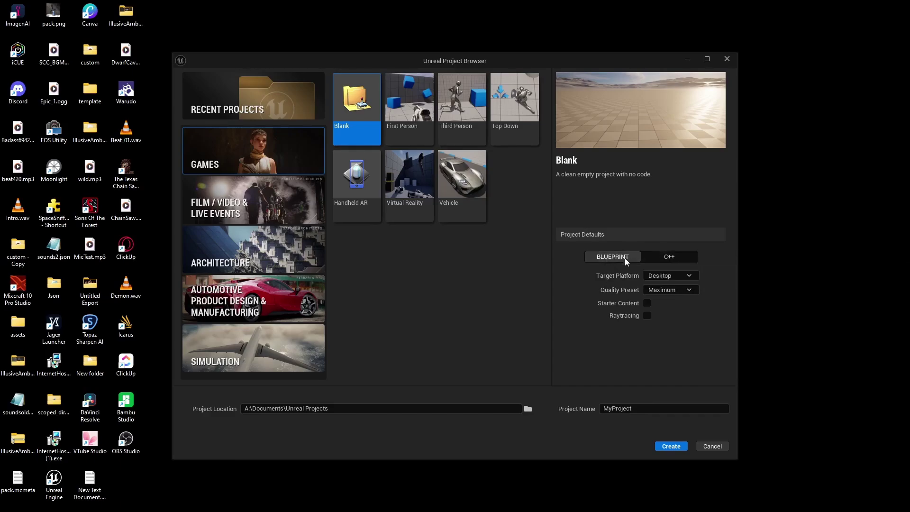
{"action": "left_click", "coordinate": [682, 277]}
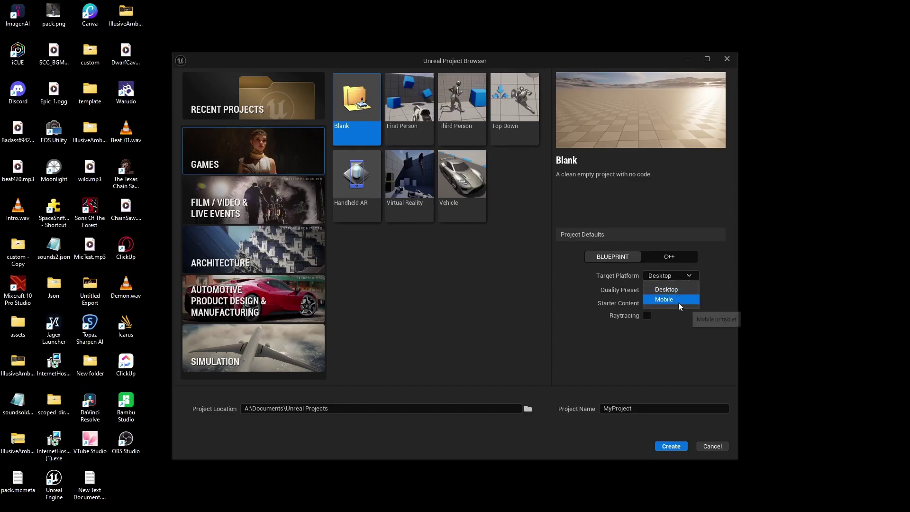
{"action": "left_click", "coordinate": [687, 278]}
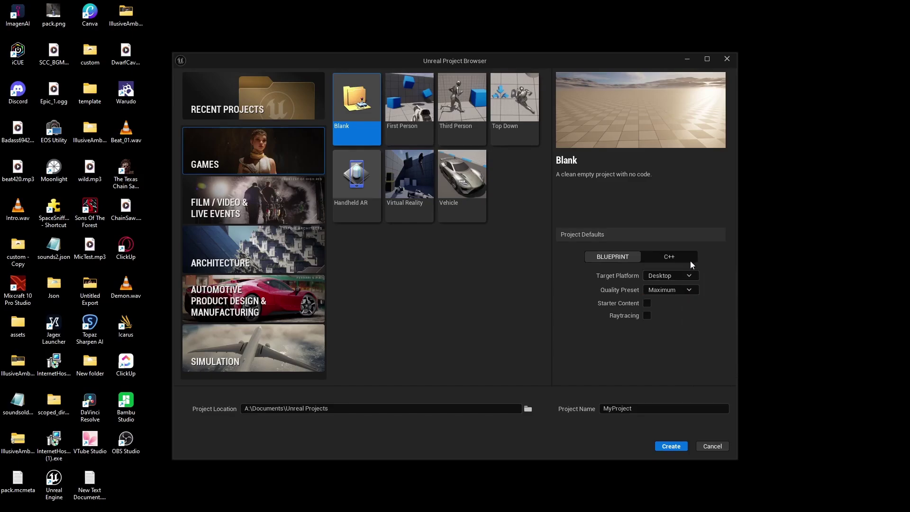
{"action": "left_click", "coordinate": [685, 290]}
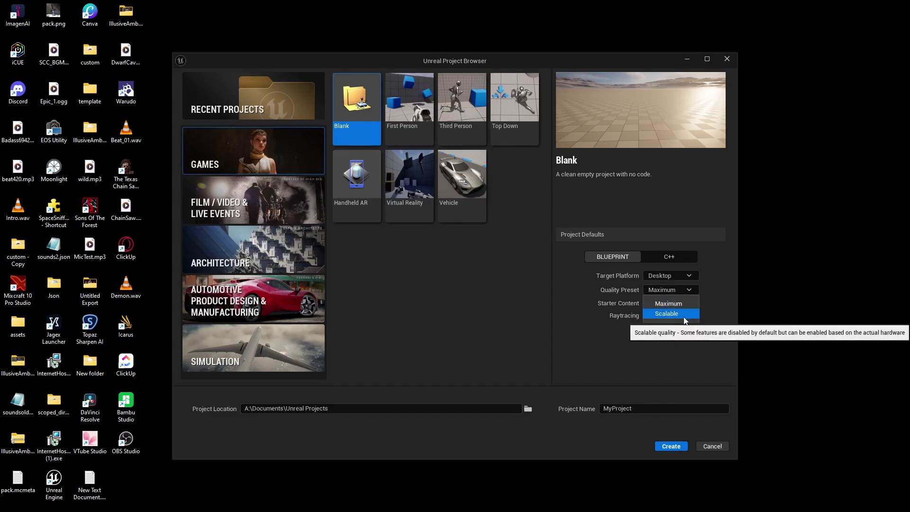
{"action": "left_click", "coordinate": [689, 291]}
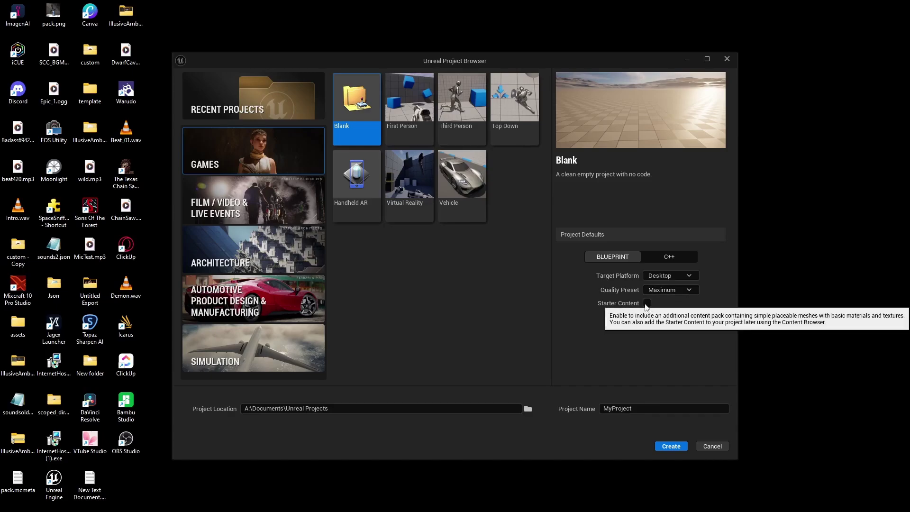
{"action": "left_click", "coordinate": [645, 306]}
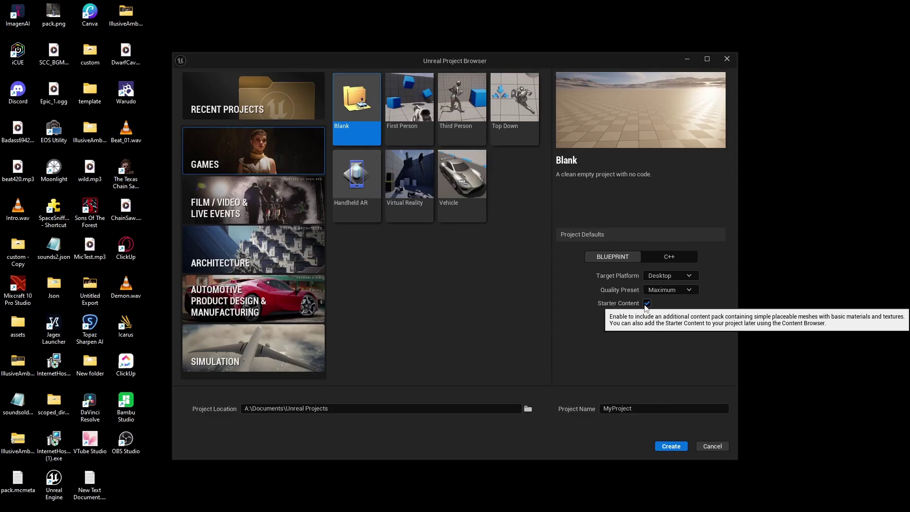
{"action": "left_click", "coordinate": [645, 306]}
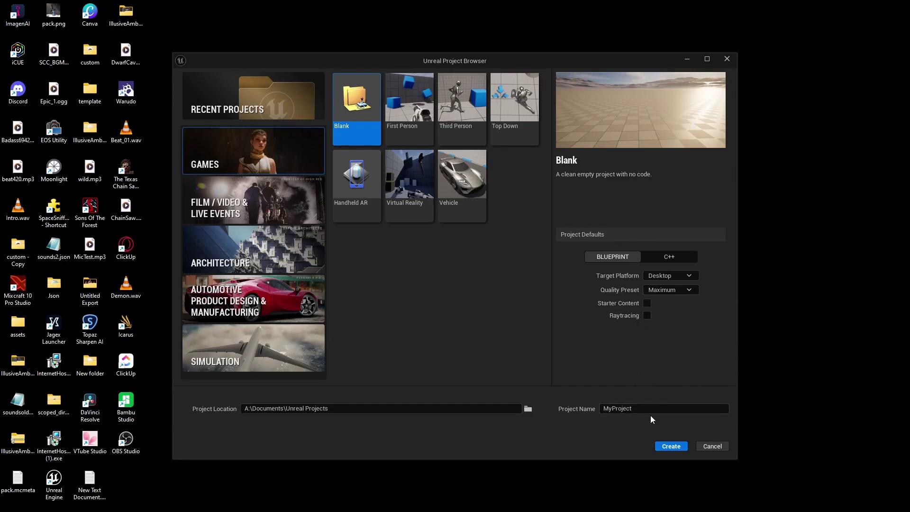
Step: Name the project TutorialMap1 and create it from the Blank game template
{"action": "left_click_drag", "start_coordinate": [648, 409], "coordinate": [591, 408]}
{"action": "key", "text": "BackSpace"}
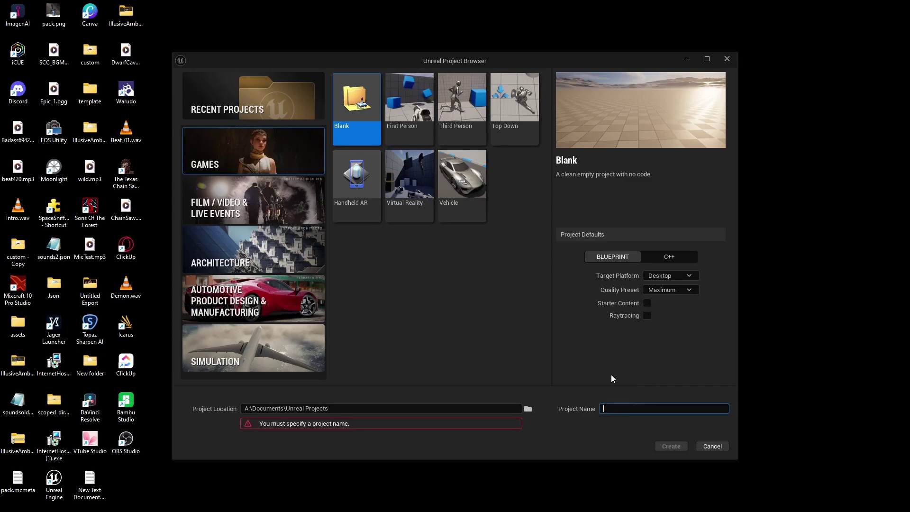
{"action": "type", "text": "TutorialMap1"}
{"action": "left_click", "coordinate": [672, 448]}
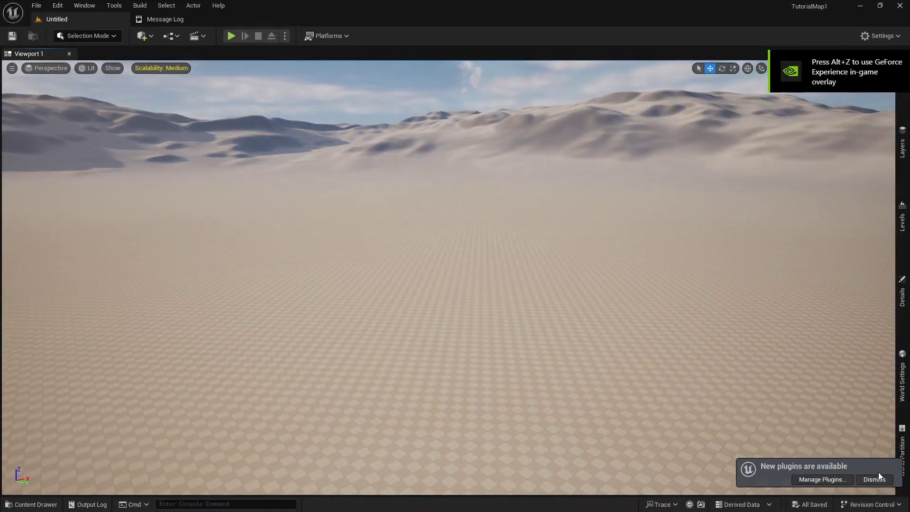
Step: Dismiss the new plugins notification and look around the empty desert level
{"action": "left_click", "coordinate": [877, 480]}
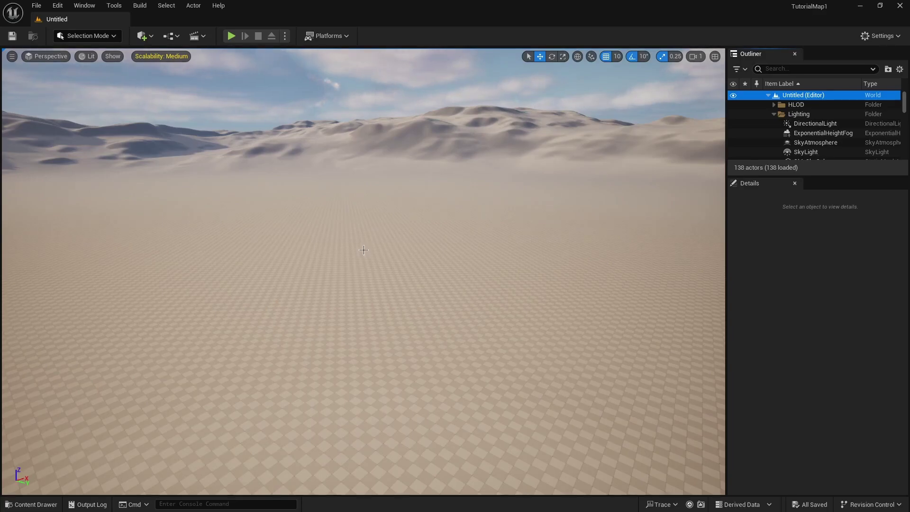
{"action": "mouse_move", "coordinate": [387, 235]}
{"action": "right_mouse_down"}
{"action": "mouse_move", "coordinate": [375, 186]}
{"action": "mouse_move", "coordinate": [375, 211]}
{"action": "mouse_move", "coordinate": [399, 219]}
{"action": "mouse_move", "coordinate": [401, 240]}
{"action": "right_mouse_up"}
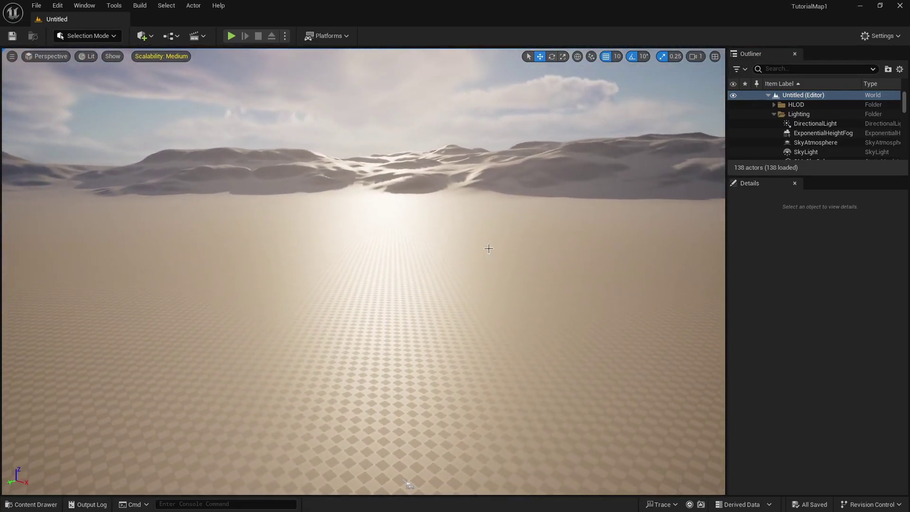
{"action": "right_click_drag", "start_coordinate": [380, 302], "coordinate": [357, 259]}
{"action": "right_click_drag", "start_coordinate": [364, 272], "coordinate": [400, 268]}
{"action": "right_click_drag", "start_coordinate": [434, 353], "coordinate": [421, 314]}
{"action": "right_click_drag", "start_coordinate": [340, 286], "coordinate": [479, 213]}
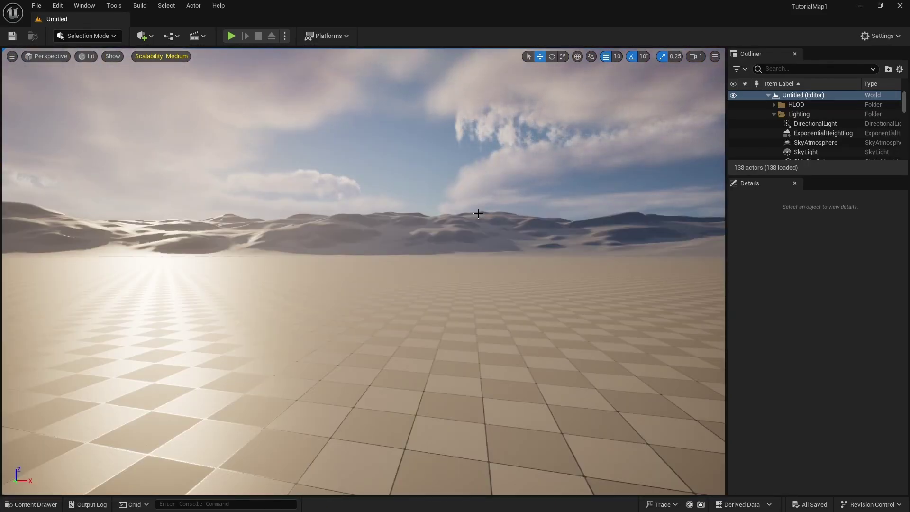
Step: Select the sky sphere, switch to the Rotate tool, and temporarily show the project's Content Drawer
{"action": "left_click", "coordinate": [489, 186]}
{"action": "key", "text": "e"}
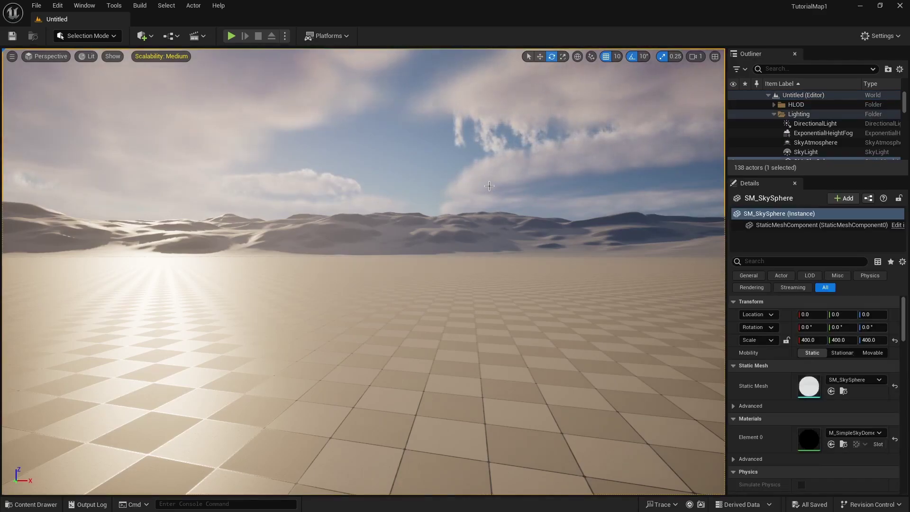
{"action": "key", "text": "ctrl+space"}
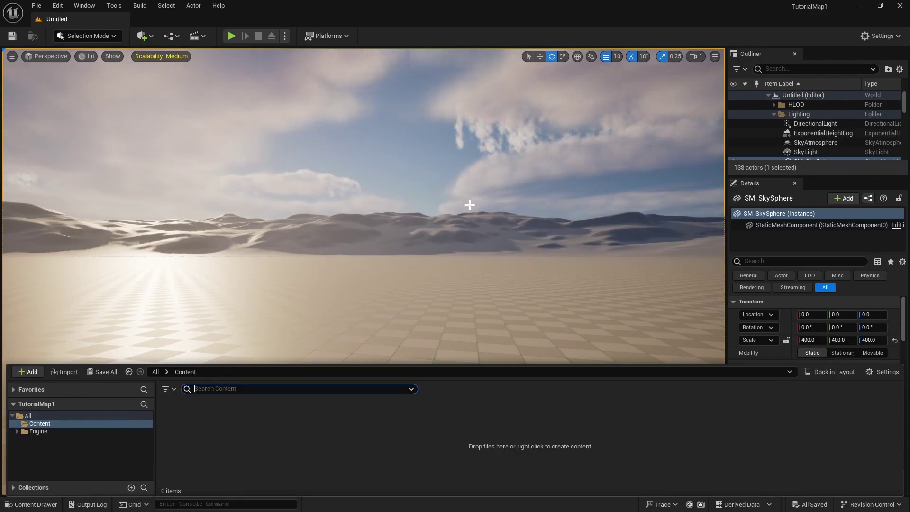
{"action": "mouse_move", "coordinate": [490, 227]}
{"action": "right_mouse_down"}
{"action": "mouse_move", "coordinate": [386, 233]}
{"action": "mouse_move", "coordinate": [500, 223]}
{"action": "right_mouse_up"}
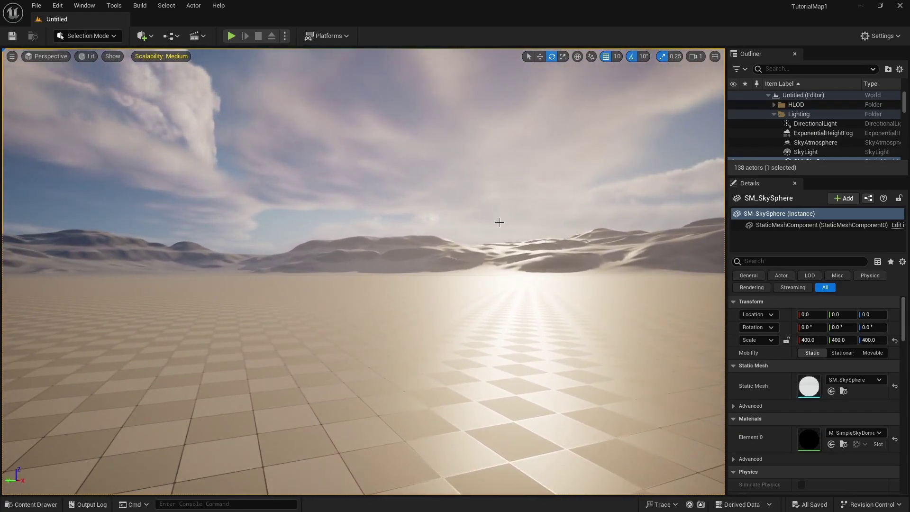
{"action": "key", "text": "ctrl+space"}
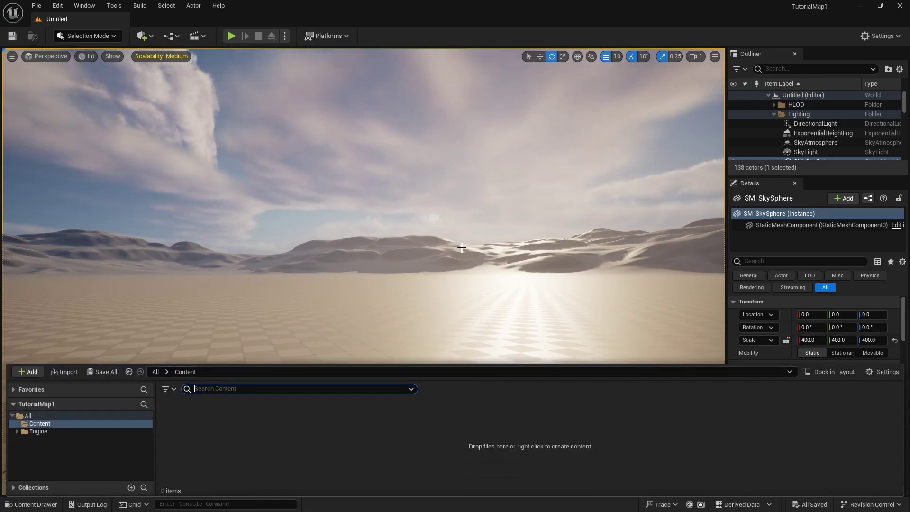
{"action": "right_click_drag", "start_coordinate": [459, 272], "coordinate": [476, 270]}
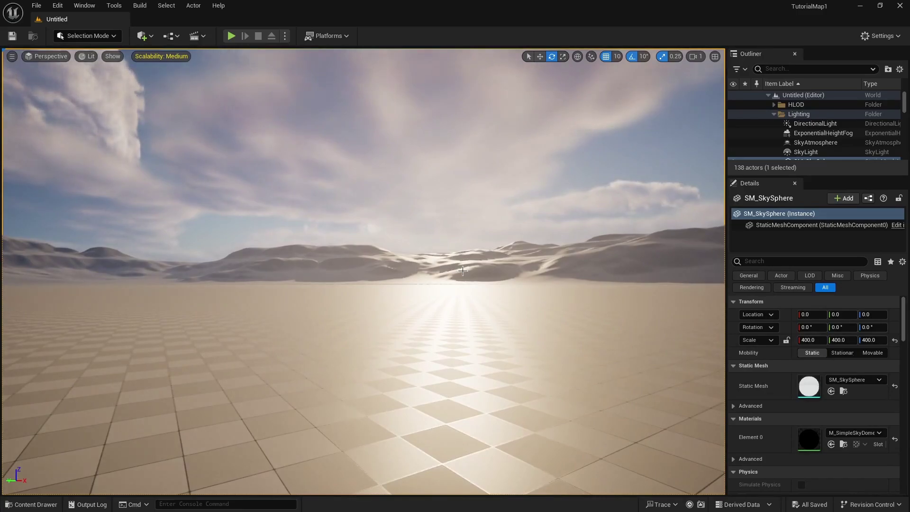
Step: Dock the Content Drawer in the layout as a Content Browser below the viewport and reduce its height
{"action": "key", "text": "ctrl+space"}
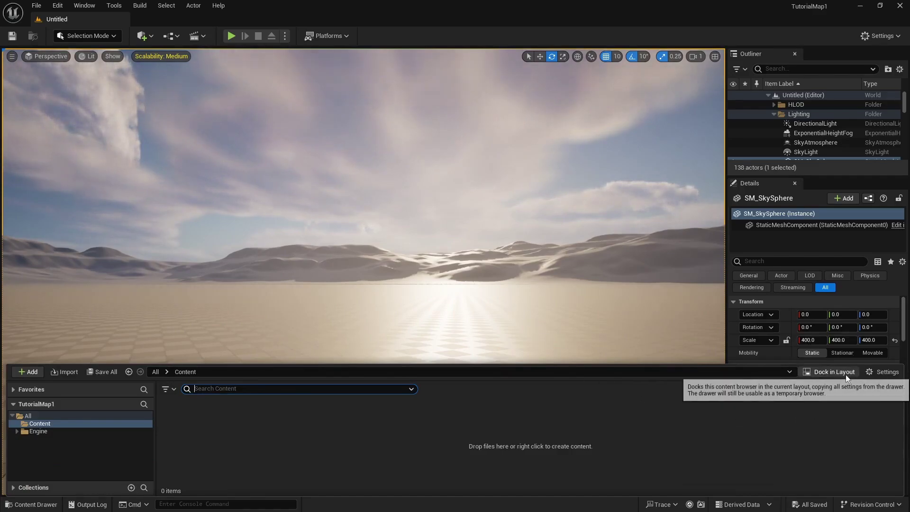
{"action": "left_click", "coordinate": [823, 375]}
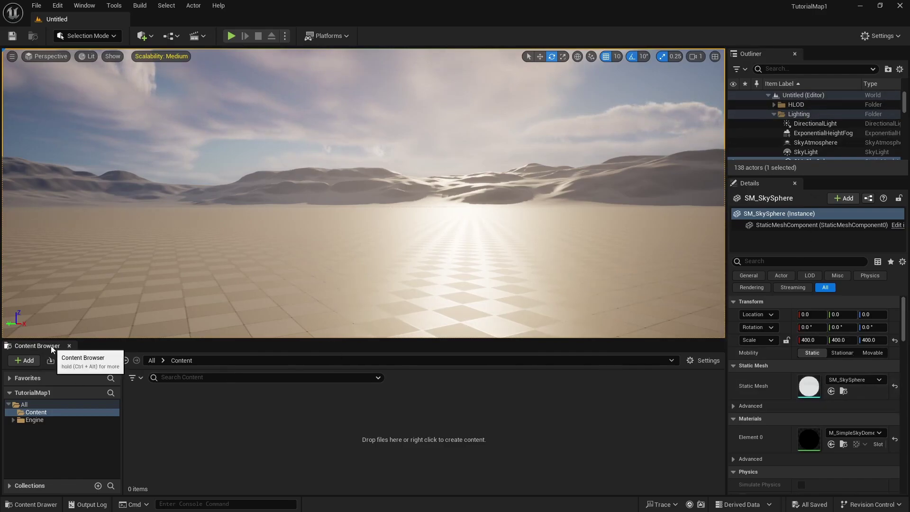
{"action": "left_click_drag", "start_coordinate": [51, 346], "coordinate": [178, 444]}
{"action": "left_click_drag", "start_coordinate": [288, 268], "coordinate": [279, 373]}
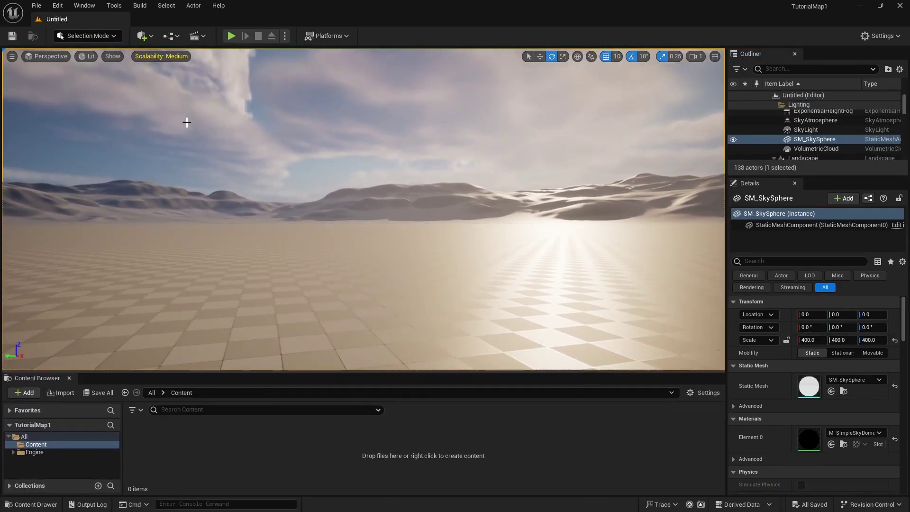
Step: Examine the available options for saving and loading editor layouts
{"action": "left_click", "coordinate": [85, 5]}
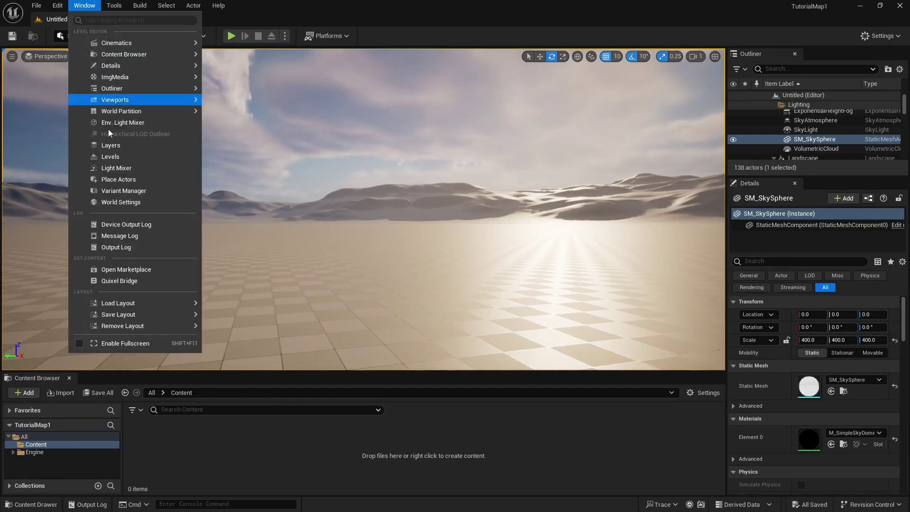
{"action": "mouse_move", "coordinate": [168, 317]}
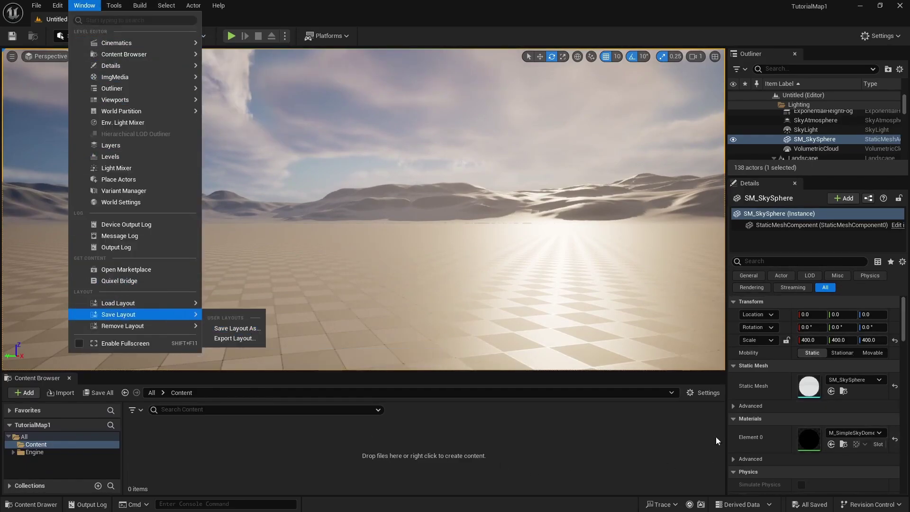
{"action": "mouse_move", "coordinate": [155, 300]}
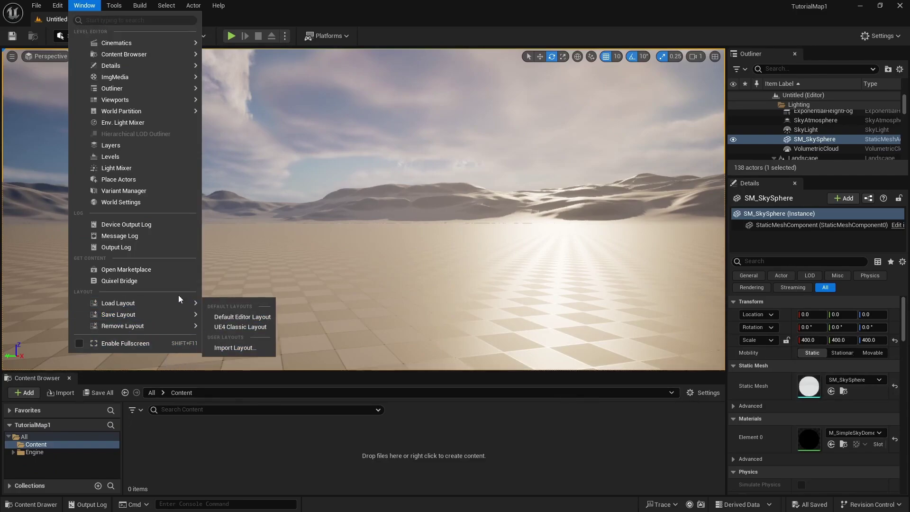
{"action": "right_click_drag", "start_coordinate": [423, 238], "coordinate": [435, 248]}
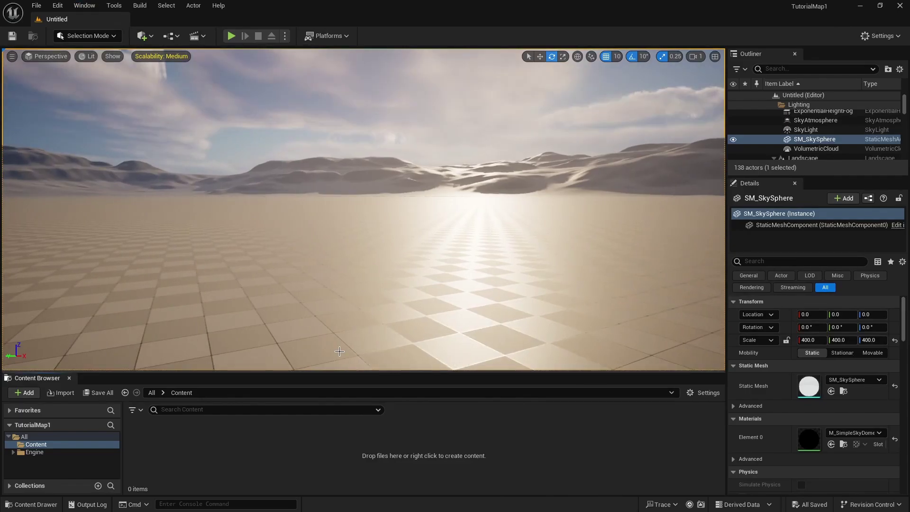
Step: Close the docked Content Browser, and show and hide the Content Drawer in its place
{"action": "left_click", "coordinate": [69, 378]}
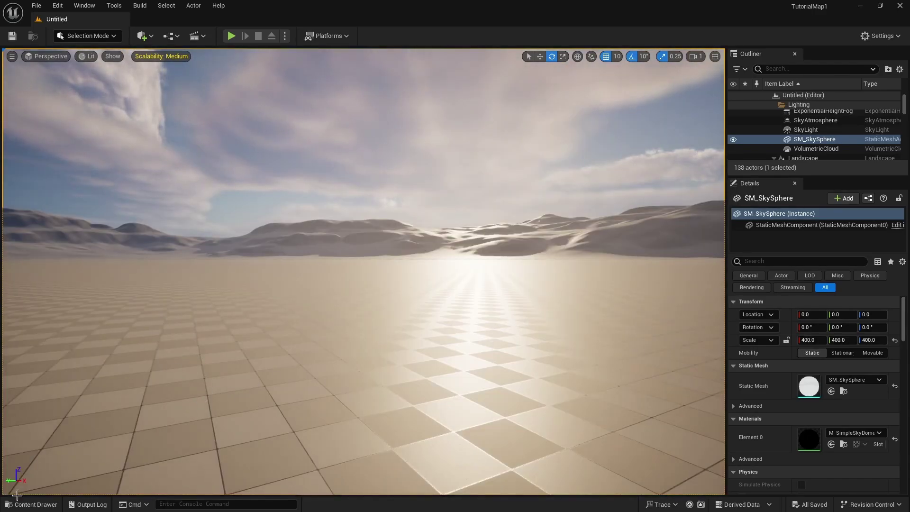
{"action": "left_click", "coordinate": [30, 505]}
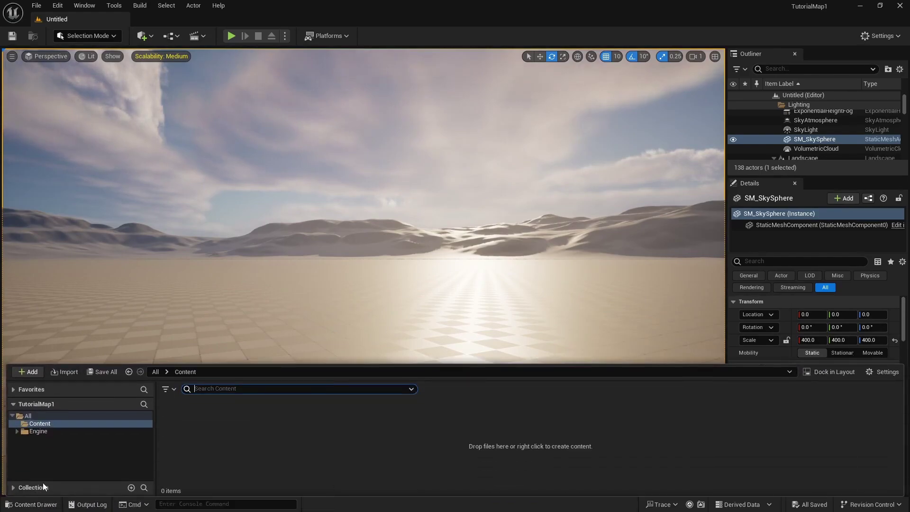
{"action": "left_click", "coordinate": [29, 506]}
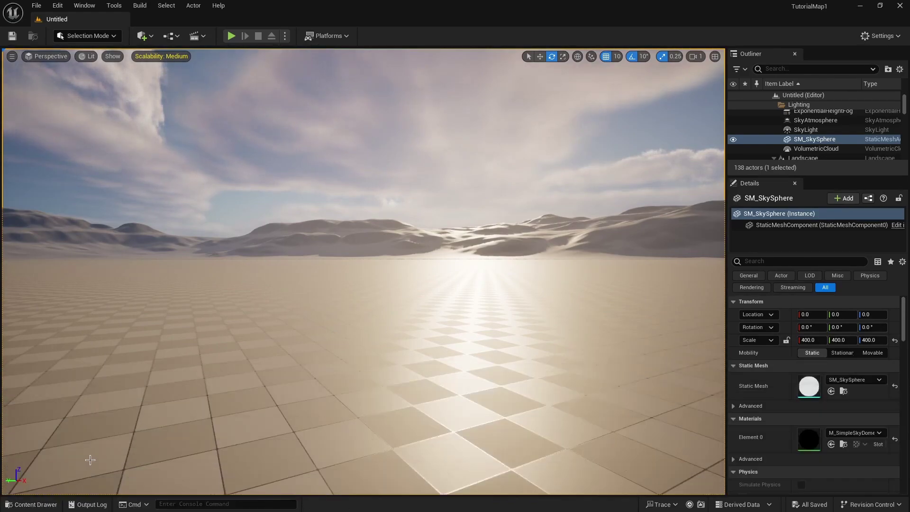
{"action": "left_click", "coordinate": [31, 506]}
{"action": "left_click", "coordinate": [32, 506]}
{"action": "left_click", "coordinate": [33, 508]}
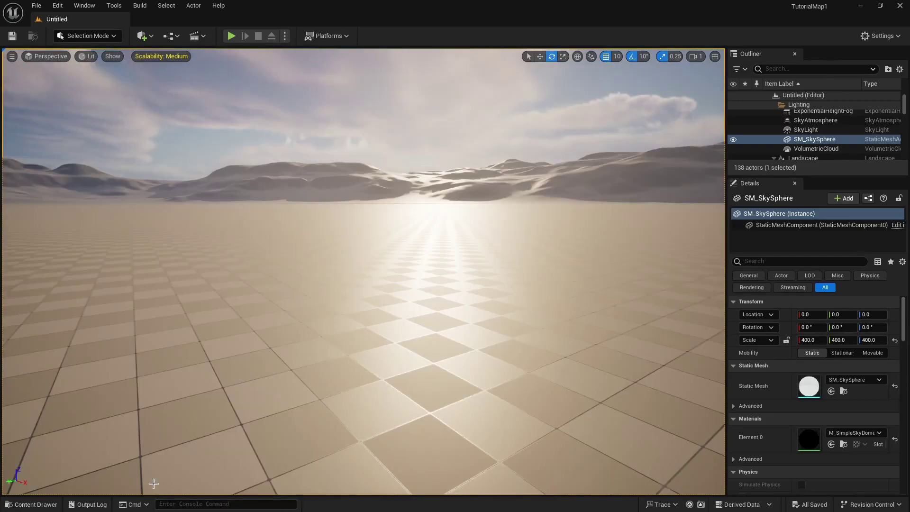
Step: View the console's command type choices and the available Revision Control actions
{"action": "left_click", "coordinate": [140, 504]}
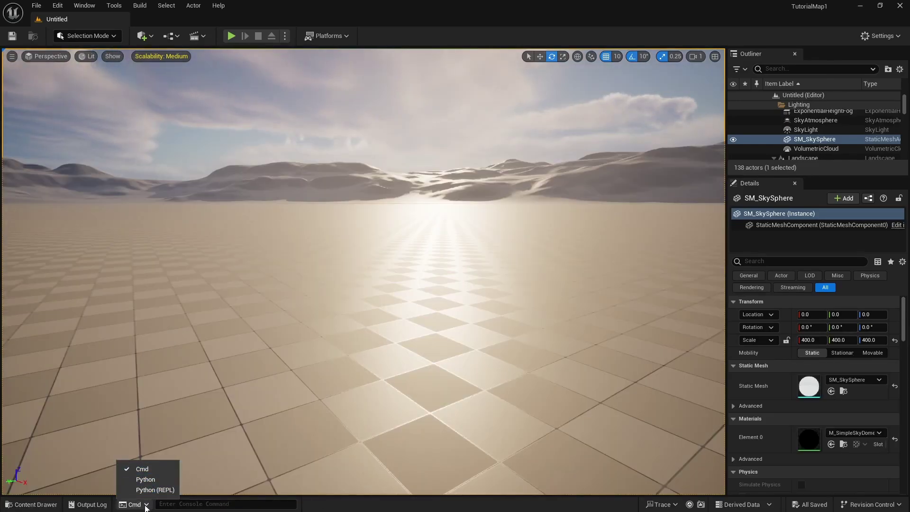
{"action": "left_click", "coordinate": [196, 505]}
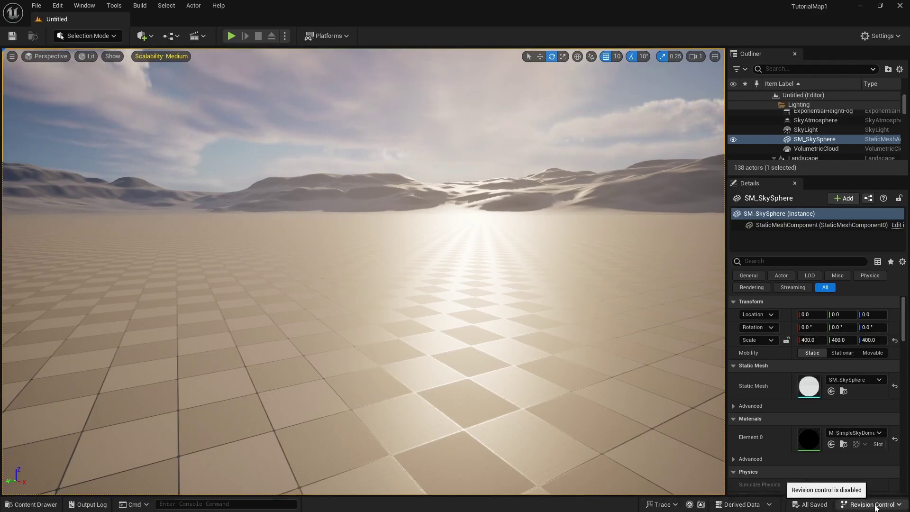
{"action": "left_click", "coordinate": [861, 505]}
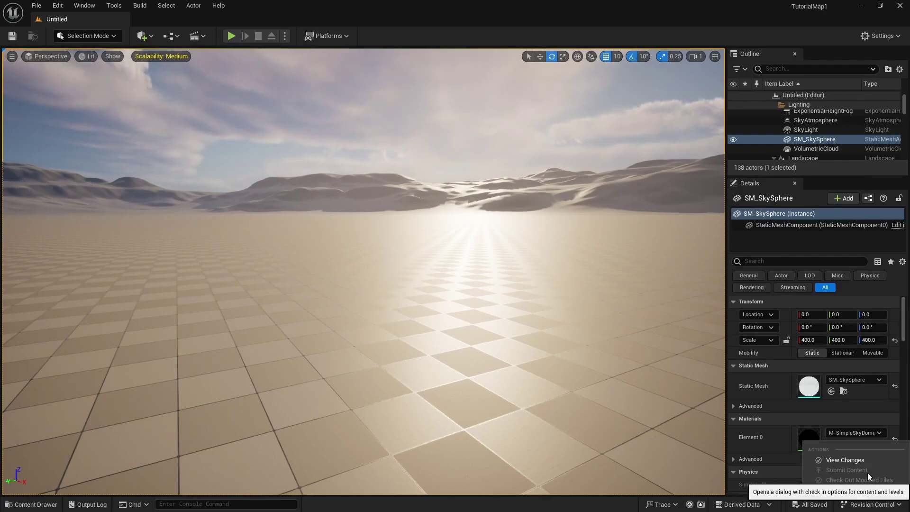
{"action": "left_click", "coordinate": [878, 507]}
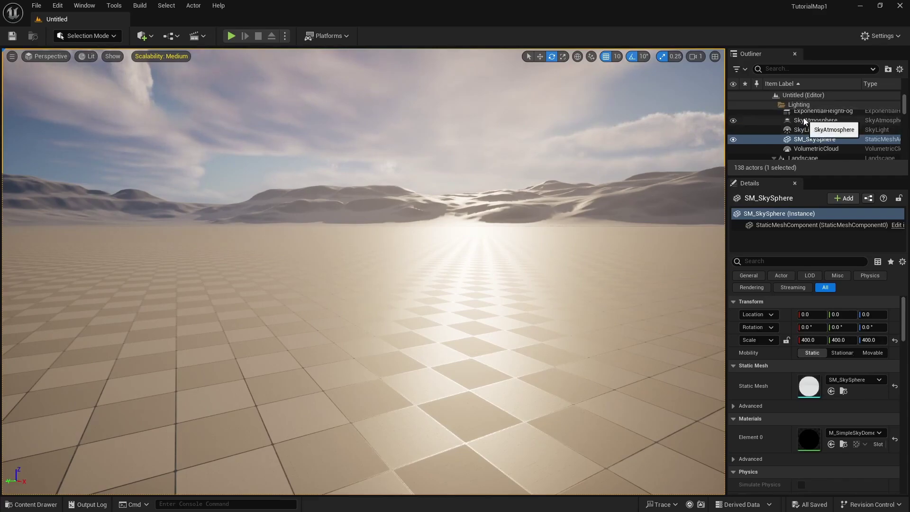
Step: Select the DirectionalLight in the Lighting folder and toggle its visibility off and back on
{"action": "scroll", "coordinate": [836, 141], "scroll_direction": "down", "scroll_amount": 2}
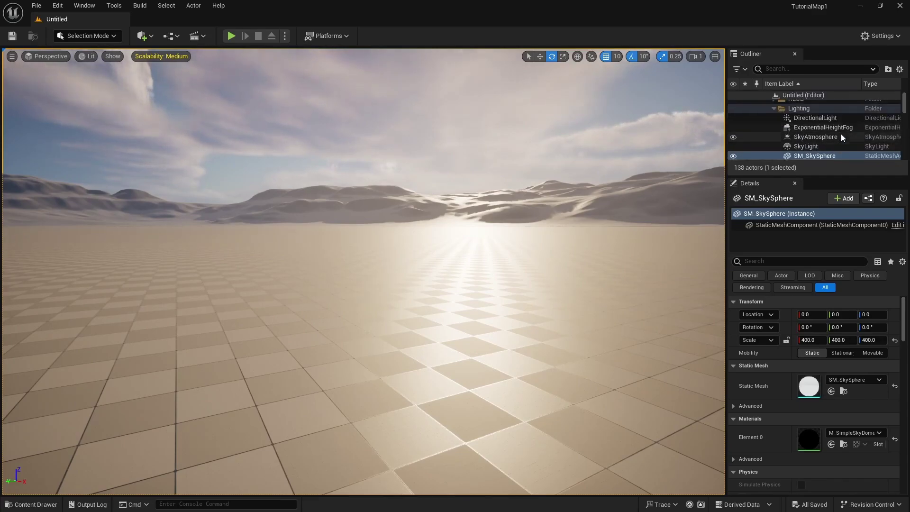
{"action": "scroll", "coordinate": [838, 138], "scroll_direction": "up", "scroll_amount": 4}
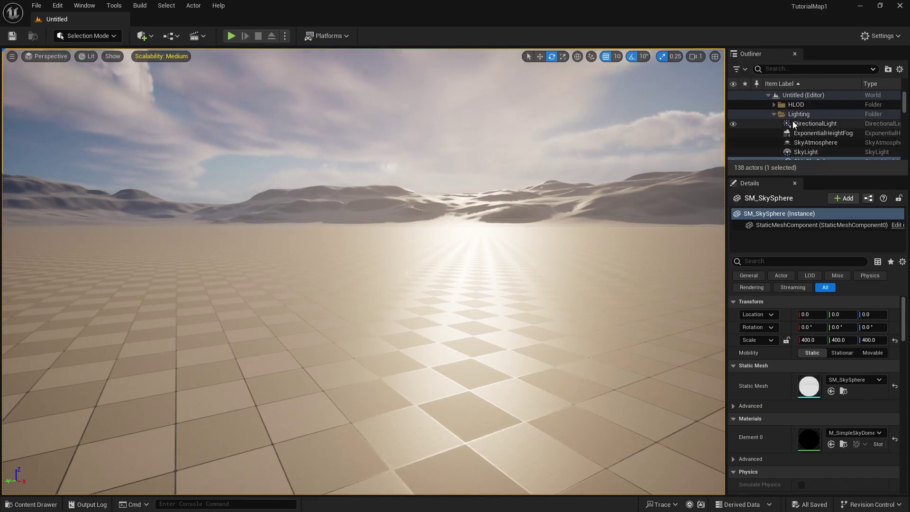
{"action": "left_click", "coordinate": [838, 124]}
{"action": "mouse_move", "coordinate": [479, 172]}
{"action": "right_mouse_down"}
{"action": "mouse_move", "coordinate": [478, 102]}
{"action": "mouse_move", "coordinate": [484, 171]}
{"action": "right_mouse_up"}
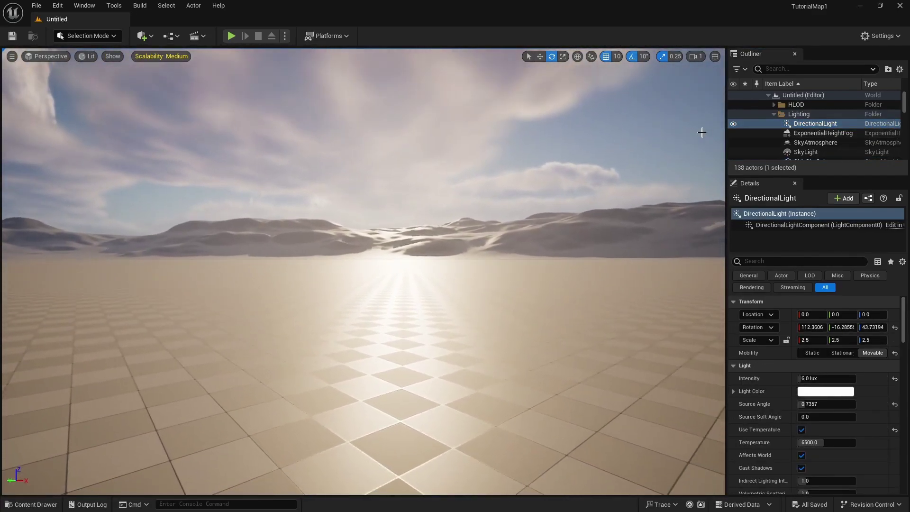
{"action": "left_click", "coordinate": [733, 124]}
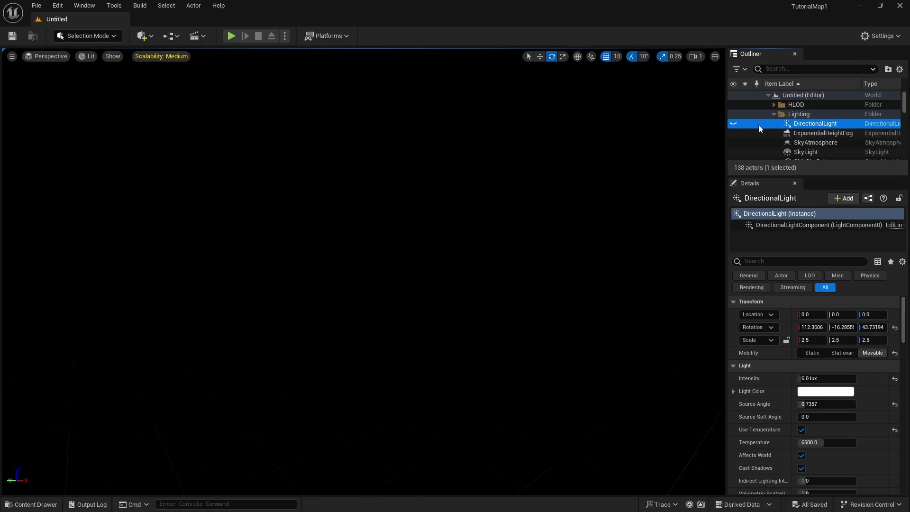
{"action": "left_click", "coordinate": [733, 124]}
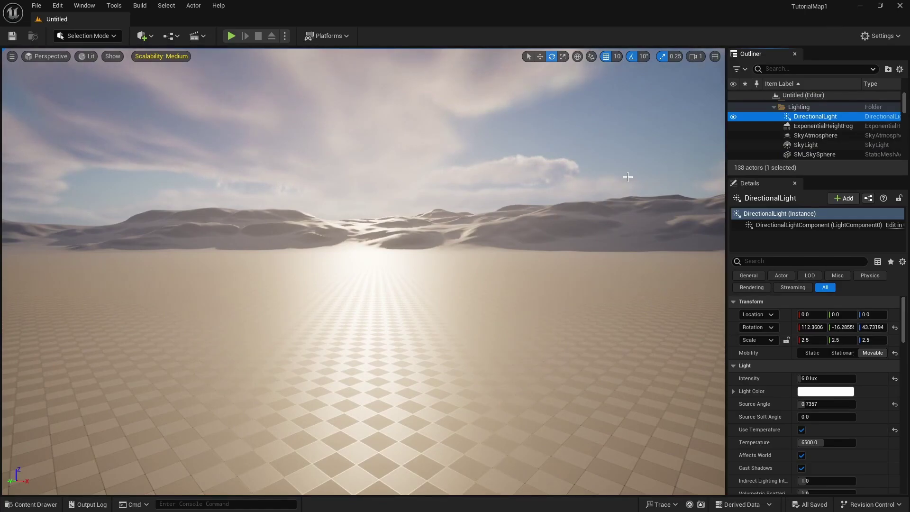
Step: Focus on the DirectionalLight in the viewport and rotate it to change the direction of the sunlight
{"action": "double_click", "coordinate": [843, 118]}
{"action": "right_click_drag", "start_coordinate": [395, 242], "coordinate": [509, 259]}
{"action": "key", "text": "s"}
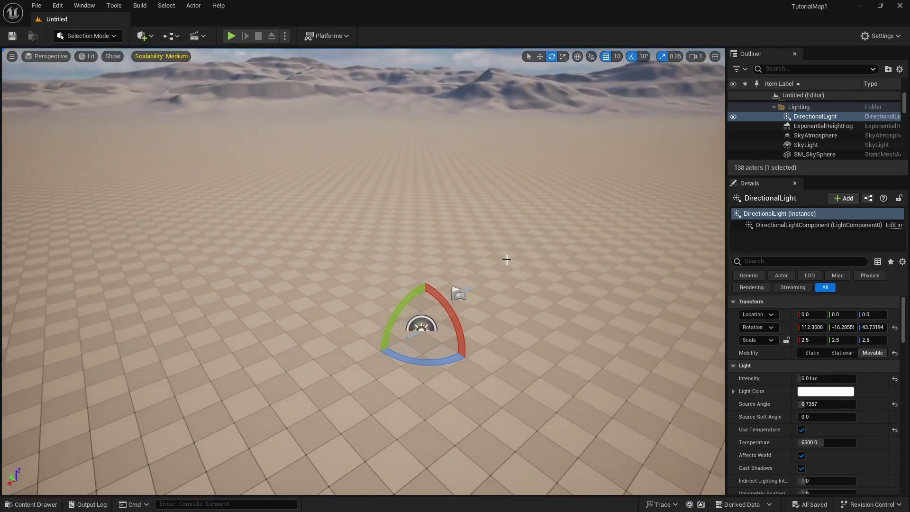
{"action": "left_click_drag", "start_coordinate": [410, 296], "coordinate": [449, 350]}
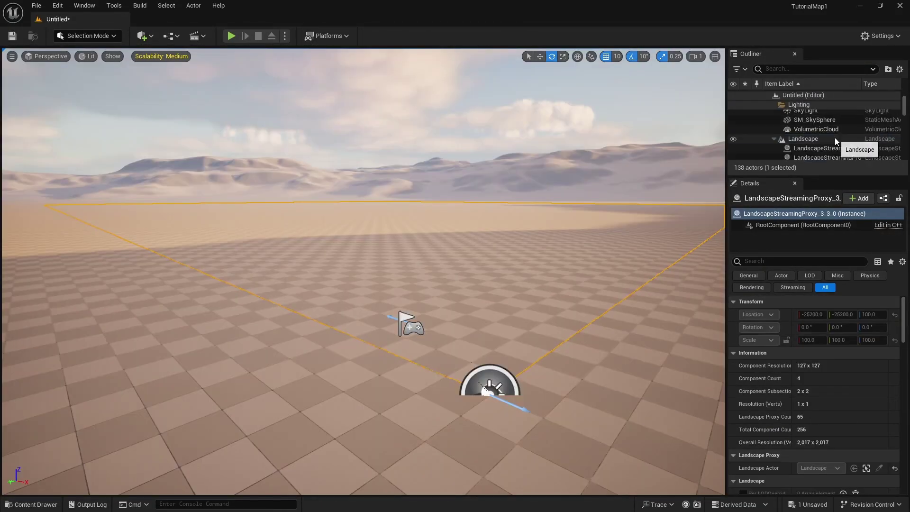
Step: Select the SkyLight in the Lighting folder and focus on it to view it from several angles
{"action": "scroll", "coordinate": [835, 137], "scroll_direction": "up", "scroll_amount": 1}
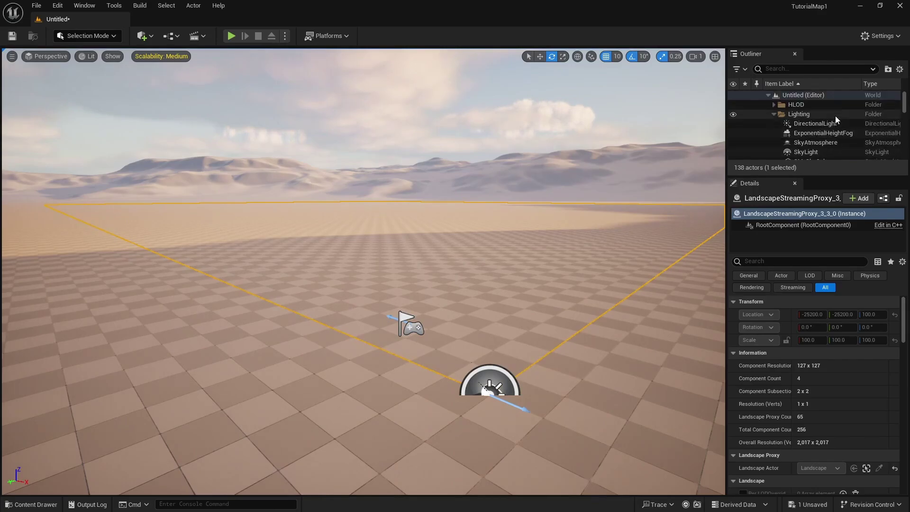
{"action": "scroll", "coordinate": [838, 141], "scroll_direction": "down", "scroll_amount": 1}
{"action": "double_click", "coordinate": [838, 141]}
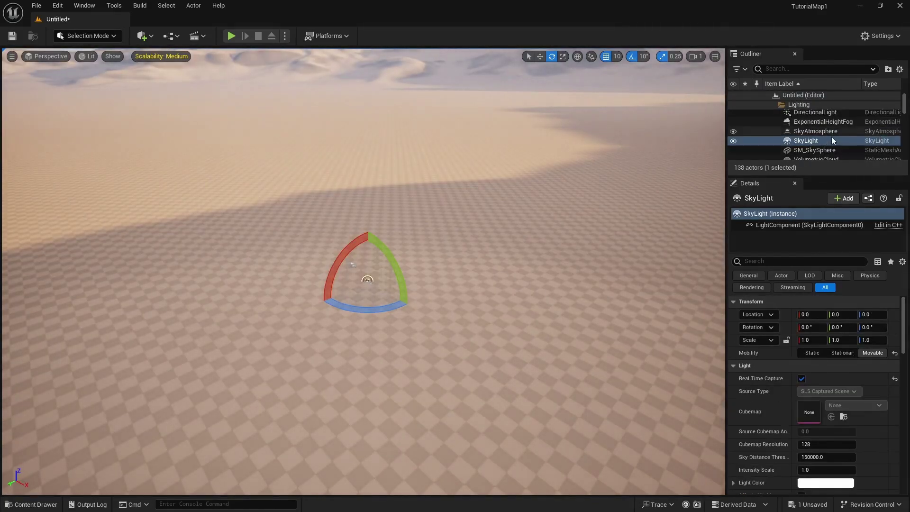
{"action": "key", "text": "w"}
{"action": "right_click_drag", "start_coordinate": [642, 245], "coordinate": [687, 240]}
{"action": "key", "text": "a"}
{"action": "right_click_drag", "start_coordinate": [489, 256], "coordinate": [527, 246]}
{"action": "key", "text": "s"}
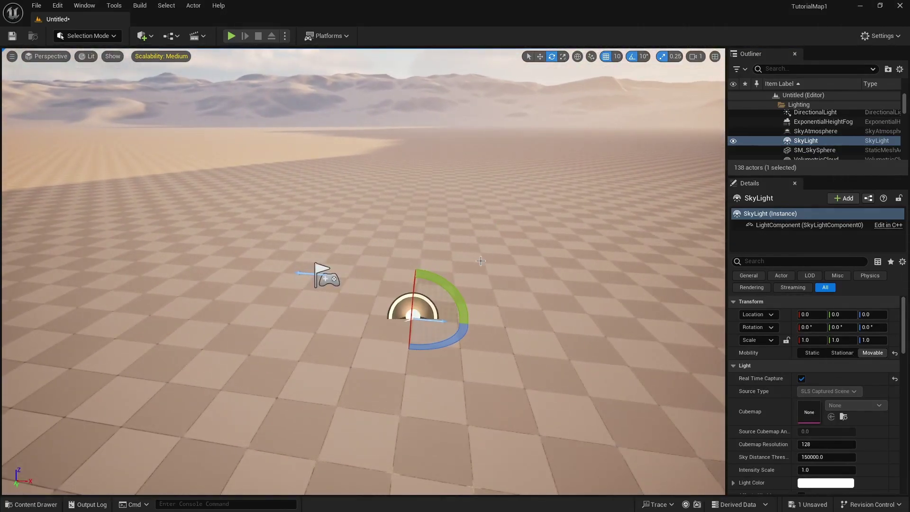
Step: Collapse the Lighting and Landscape groups in the Outliner
{"action": "scroll", "coordinate": [824, 132], "scroll_direction": "down", "scroll_amount": 5}
{"action": "scroll", "coordinate": [826, 132], "scroll_direction": "up", "scroll_amount": 5}
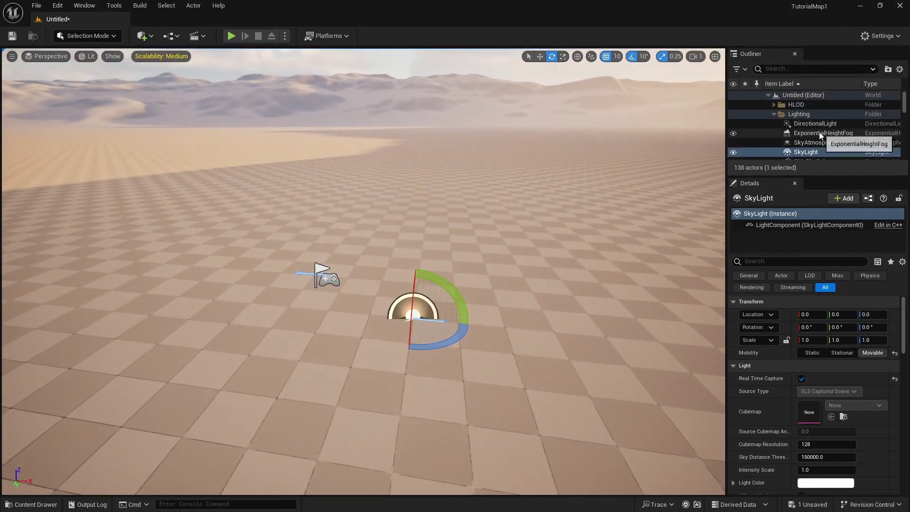
{"action": "left_click", "coordinate": [774, 114]}
{"action": "left_click", "coordinate": [775, 125]}
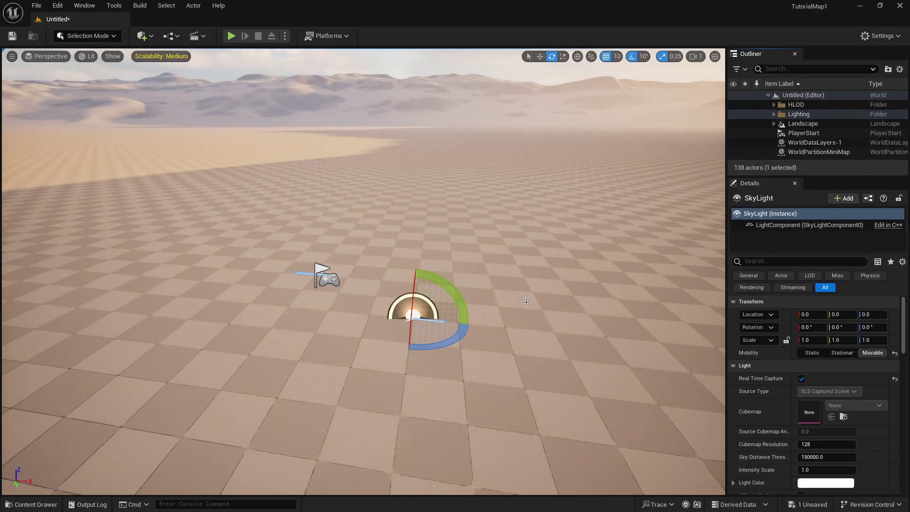
Step: Select the PlayerStart actor and examine its properties from Transform to Data Layers
{"action": "left_click", "coordinate": [331, 279]}
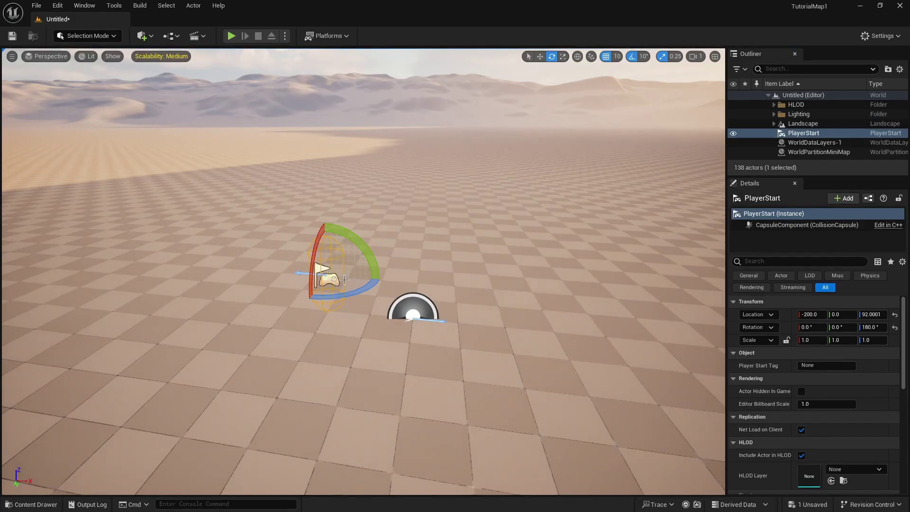
{"action": "scroll", "coordinate": [796, 316], "scroll_direction": "down", "scroll_amount": 1}
{"action": "scroll", "coordinate": [796, 315], "scroll_direction": "up", "scroll_amount": 1}
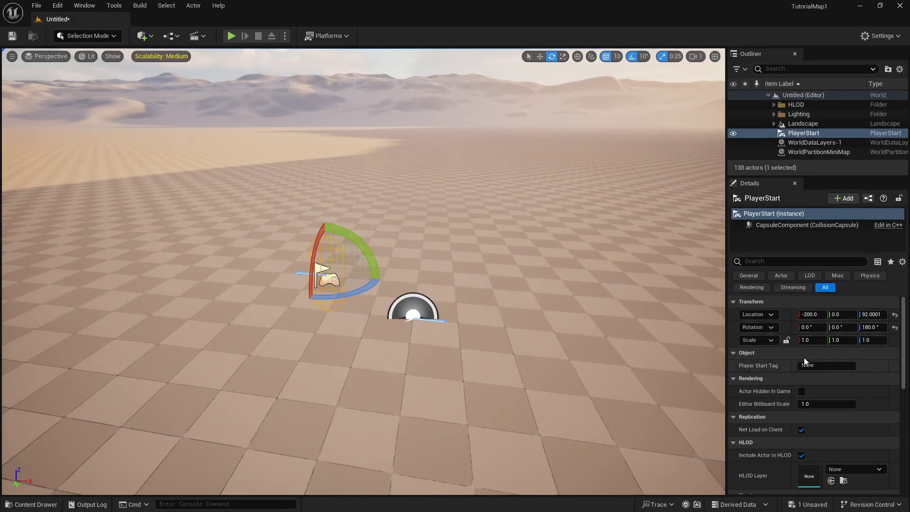
{"action": "scroll", "coordinate": [787, 351], "scroll_direction": "down", "scroll_amount": 2}
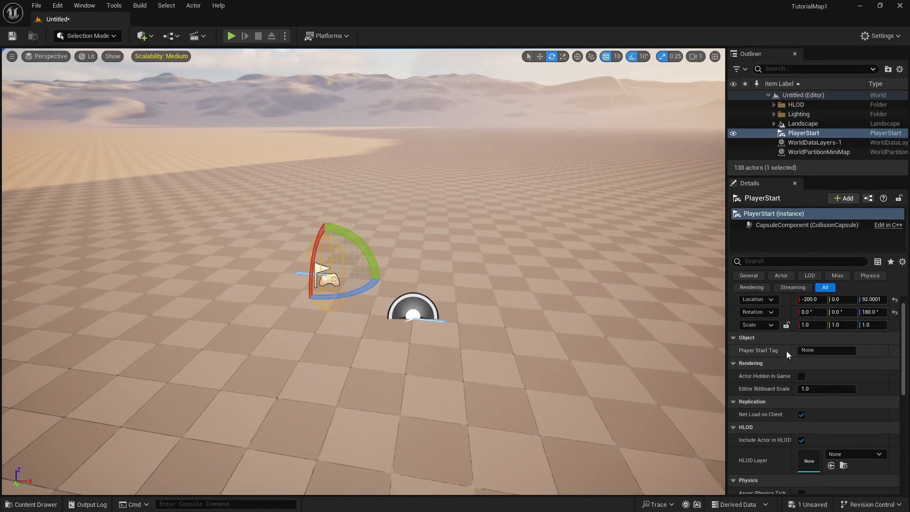
{"action": "scroll", "coordinate": [778, 352], "scroll_direction": "down", "scroll_amount": 3}
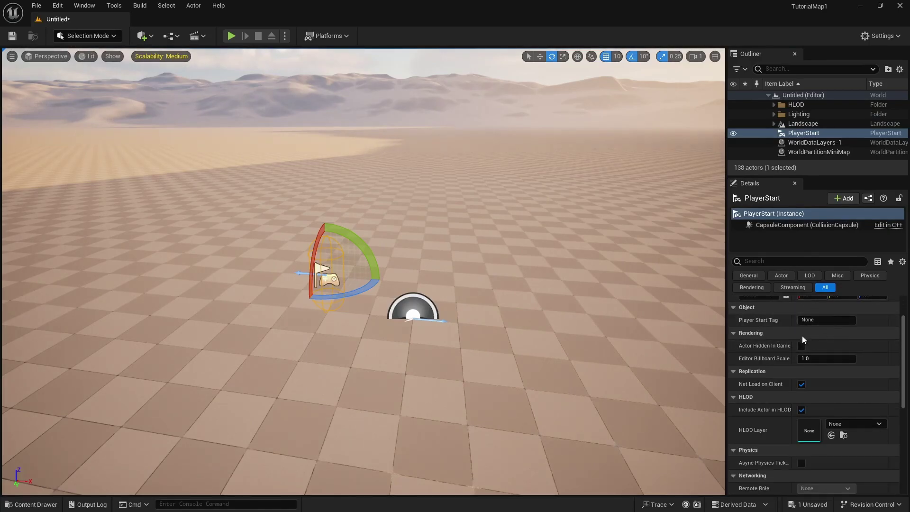
{"action": "scroll", "coordinate": [798, 348], "scroll_direction": "down", "scroll_amount": 3}
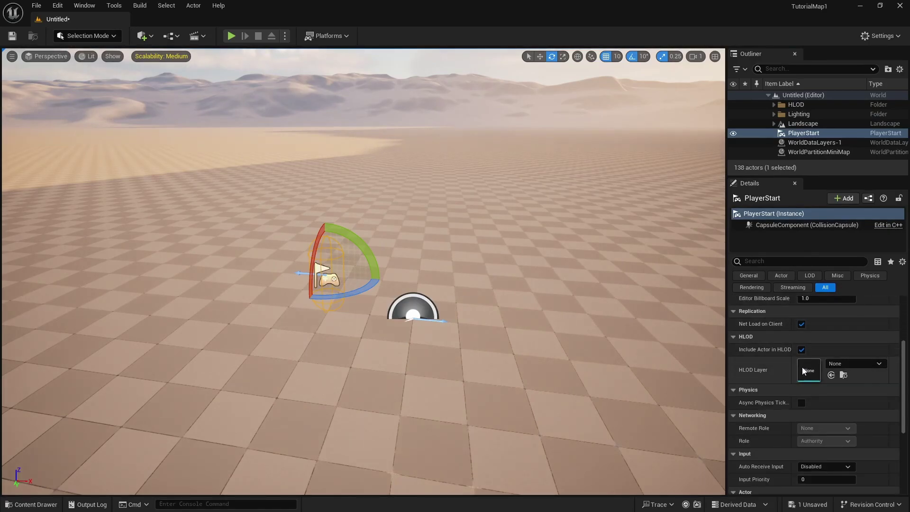
{"action": "scroll", "coordinate": [796, 365], "scroll_direction": "down", "scroll_amount": 8}
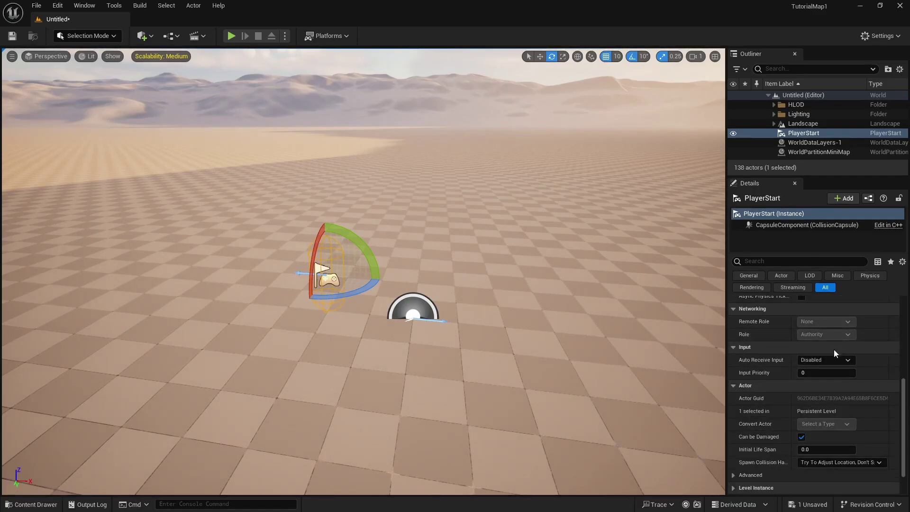
{"action": "scroll", "coordinate": [771, 439], "scroll_direction": "down", "scroll_amount": 1}
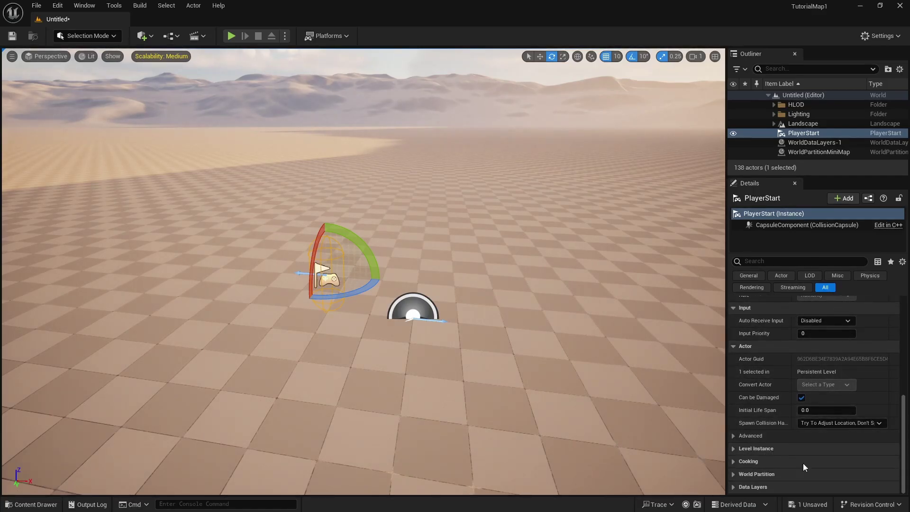
{"action": "scroll", "coordinate": [773, 431], "scroll_direction": "up", "scroll_amount": 6}
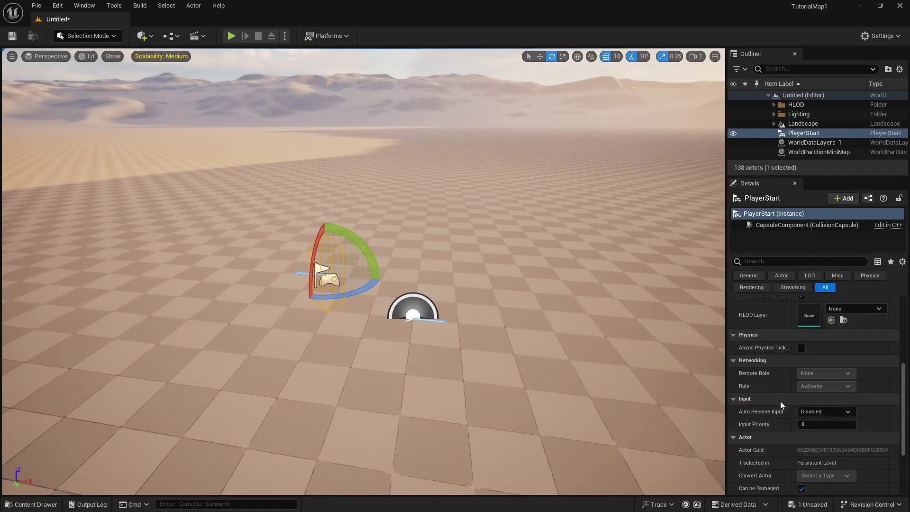
{"action": "scroll", "coordinate": [780, 402], "scroll_direction": "up", "scroll_amount": 10}
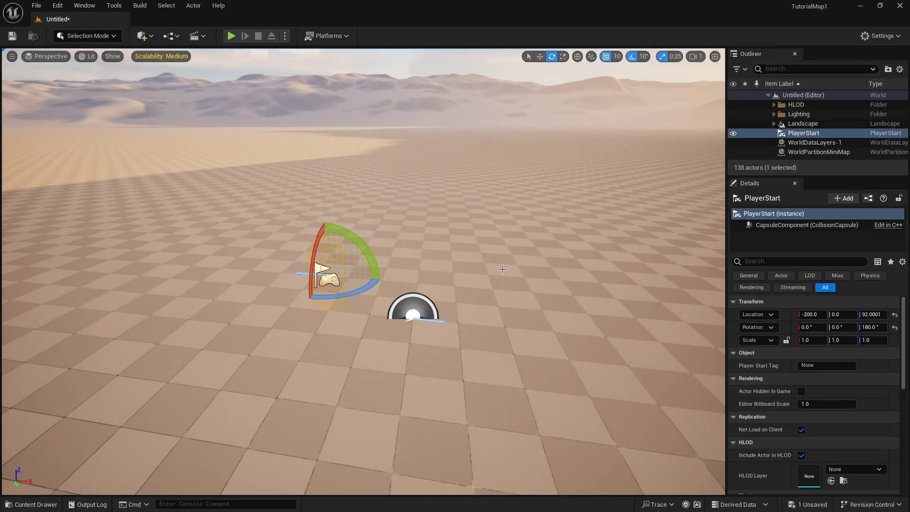
Step: Select the PlayerStart and switch its gizmo between the move, rotate and scale modes, ending on scale
{"action": "key", "text": "ctrl+space"}
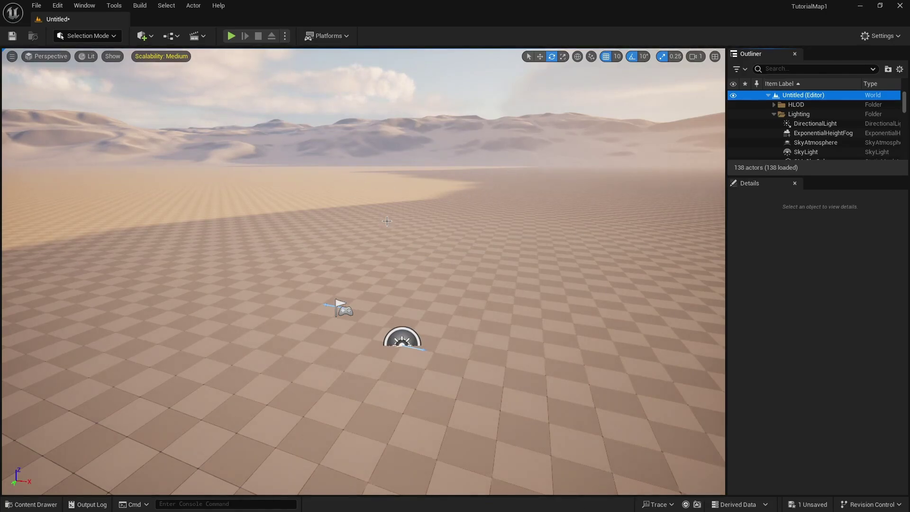
{"action": "right_click_drag", "start_coordinate": [387, 221], "coordinate": [515, 216]}
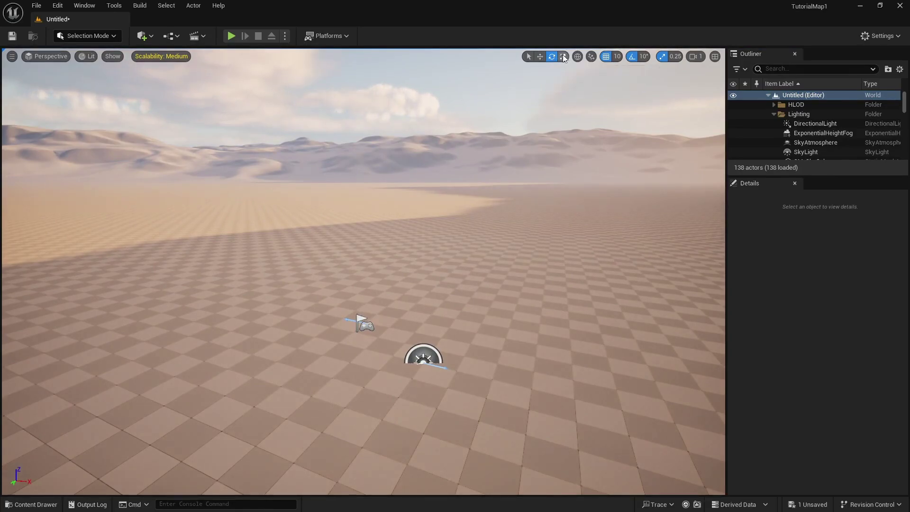
{"action": "left_click", "coordinate": [365, 326]}
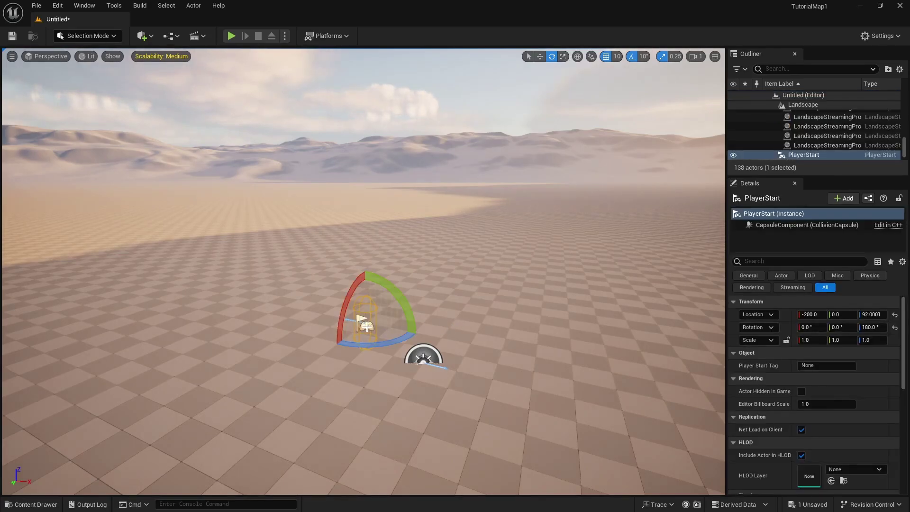
{"action": "key", "text": "r"}
{"action": "key", "text": "w"}
{"action": "left_click", "coordinate": [552, 57]}
{"action": "left_click", "coordinate": [543, 56]}
{"action": "left_click", "coordinate": [552, 57]}
{"action": "left_click", "coordinate": [563, 56]}
{"action": "key", "text": "e"}
{"action": "key", "text": "r"}
Step: Cycle the PlayerStart's gizmo repeatedly through the three transform modes, stopping on scale
{"action": "key", "text": "space"}
{"action": "key", "text": "space"}
{"action": "key", "text": "space"}
{"action": "key", "text": "space"}
{"action": "key", "text": "space"}
{"action": "key", "text": "space"}
{"action": "key", "text": "space"}
{"action": "key", "text": "space"}
{"action": "key", "text": "space"}
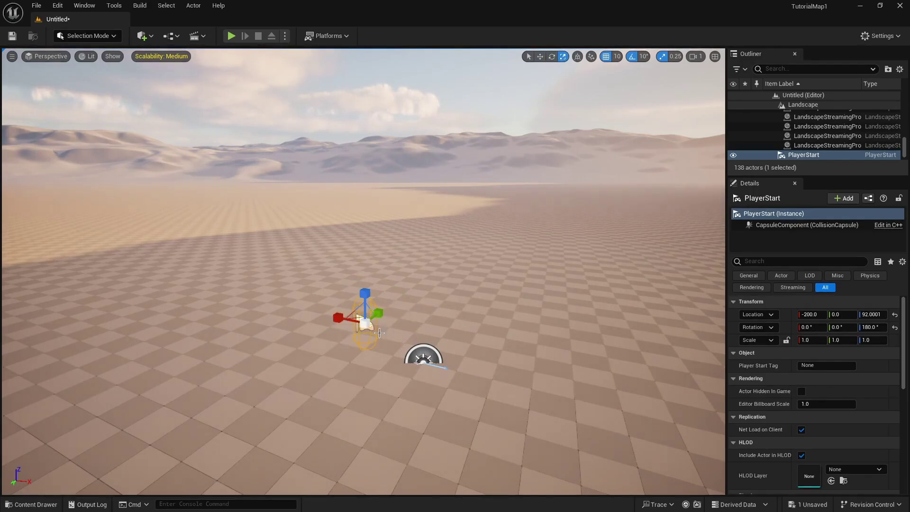
Step: Scale the PlayerStart to about 9.25 in Y and 2.5 in Z, move it to about X -270, Y -270, and rotate it
{"action": "left_click_drag", "start_coordinate": [368, 295], "coordinate": [377, 312]}
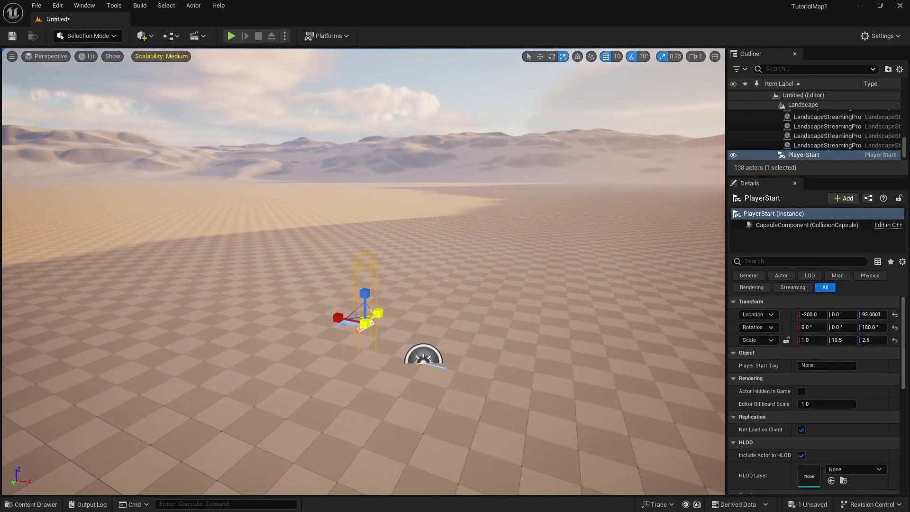
{"action": "key", "text": "space"}
{"action": "left_click_drag", "start_coordinate": [377, 313], "coordinate": [356, 312]}
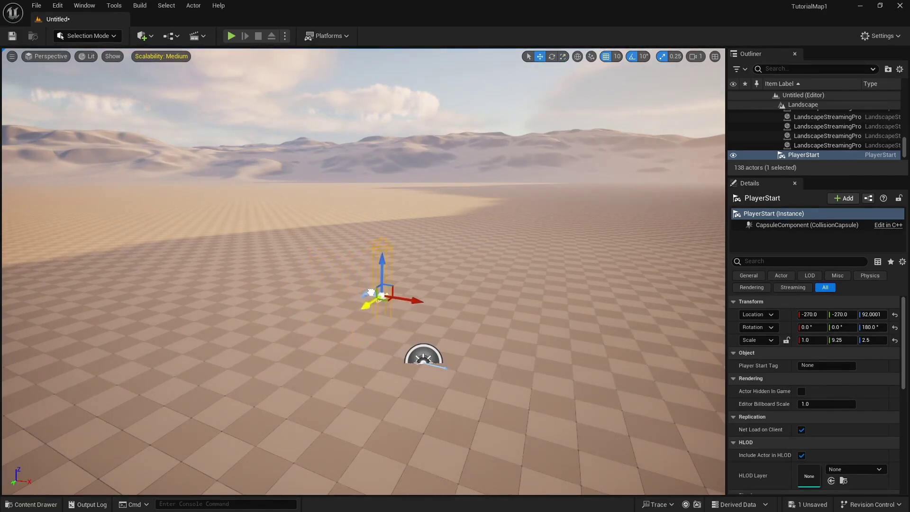
{"action": "key", "text": "e"}
{"action": "left_click_drag", "start_coordinate": [401, 269], "coordinate": [369, 276]}
Step: Undo the rotation, moves and scaling of the PlayerStart
{"action": "key", "text": "ctrl+z"}
{"action": "key", "text": "ctrl+z"}
{"action": "key", "text": "ctrl+z"}
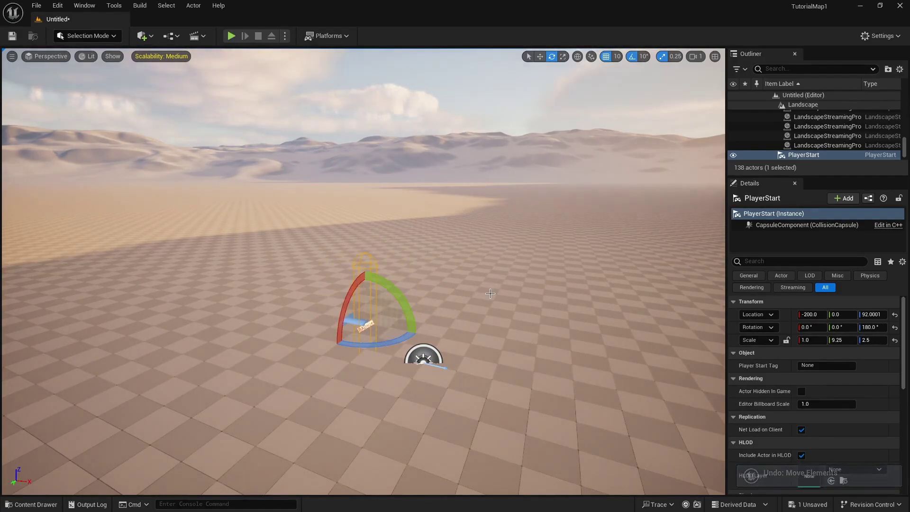
{"action": "key", "text": "ctrl+z"}
{"action": "key", "text": "ctrl+z"}
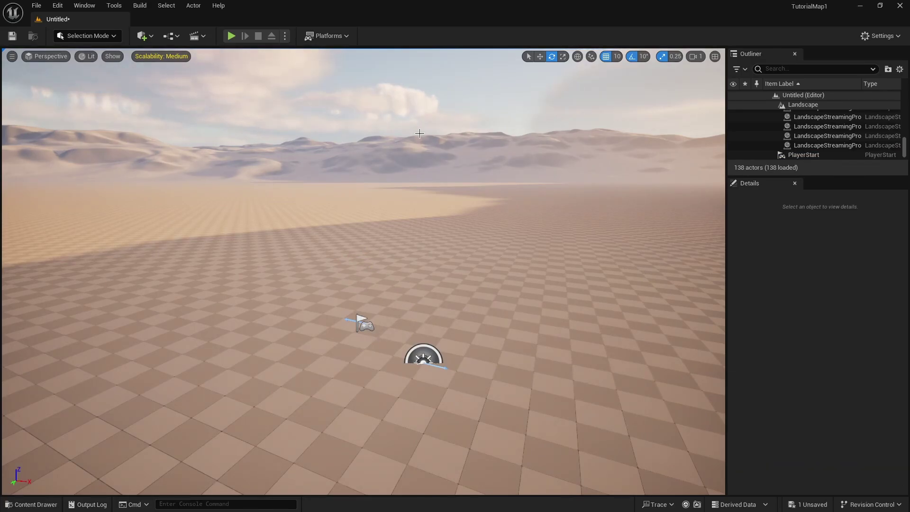
Step: Redo the undone scaling and move changes on the PlayerStart
{"action": "key", "text": "ctrl+y"}
{"action": "key", "text": "ctrl+y"}
{"action": "key", "text": "ctrl+y"}
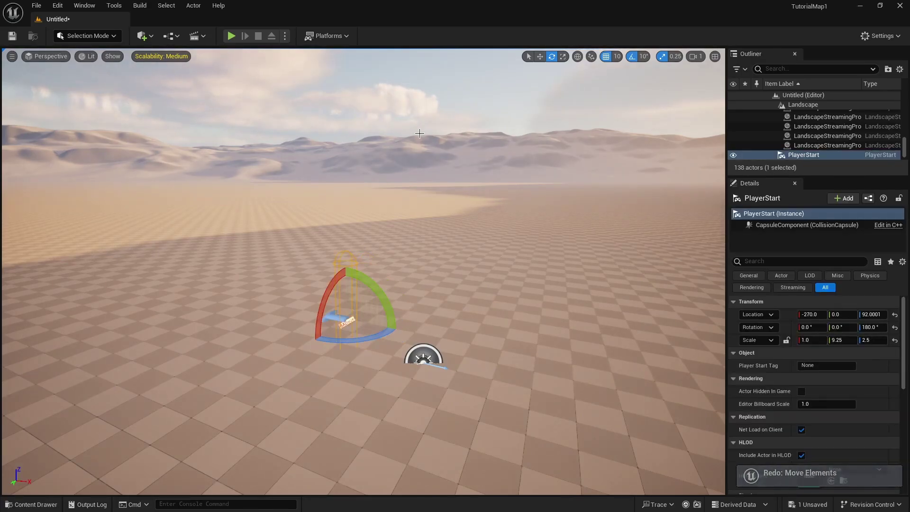
{"action": "key", "text": "ctrl+y"}
{"action": "left_click", "coordinate": [481, 96]}
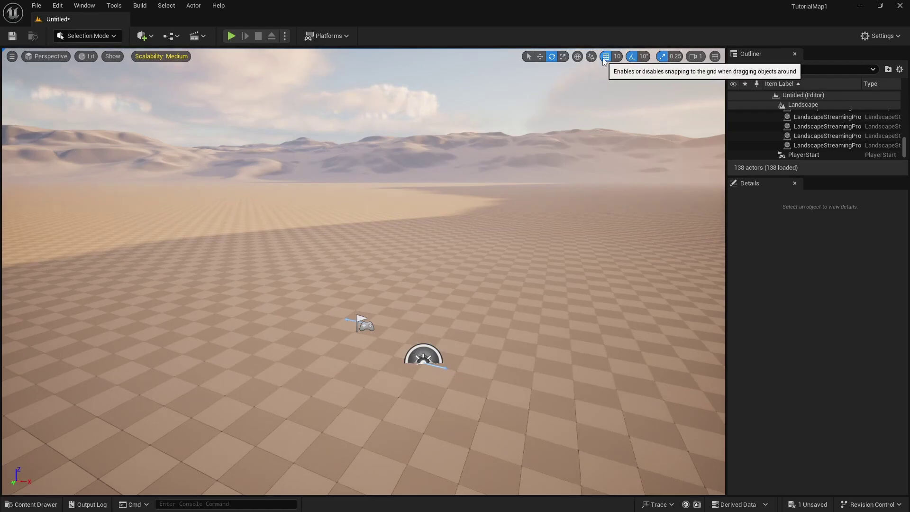
Step: Move the cube along its Y and X axes with grid snapping at 10 units
{"action": "right_click_drag", "start_coordinate": [474, 199], "coordinate": [467, 124]}
{"action": "key", "text": "w"}
{"action": "key", "text": "s"}
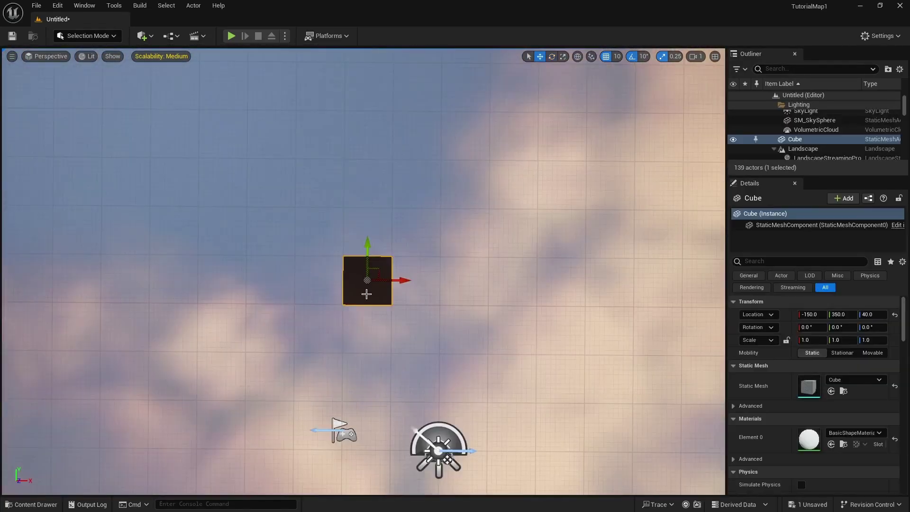
{"action": "mouse_move", "coordinate": [367, 244]}
{"action": "left_mouse_down"}
{"action": "mouse_move", "coordinate": [373, 196]}
{"action": "mouse_move", "coordinate": [355, 284]}
{"action": "mouse_move", "coordinate": [360, 244]}
{"action": "left_mouse_up"}
{"action": "mouse_move", "coordinate": [401, 281]}
{"action": "left_mouse_down"}
{"action": "mouse_move", "coordinate": [453, 286]}
{"action": "mouse_move", "coordinate": [396, 289]}
{"action": "mouse_move", "coordinate": [403, 286]}
{"action": "left_mouse_up"}
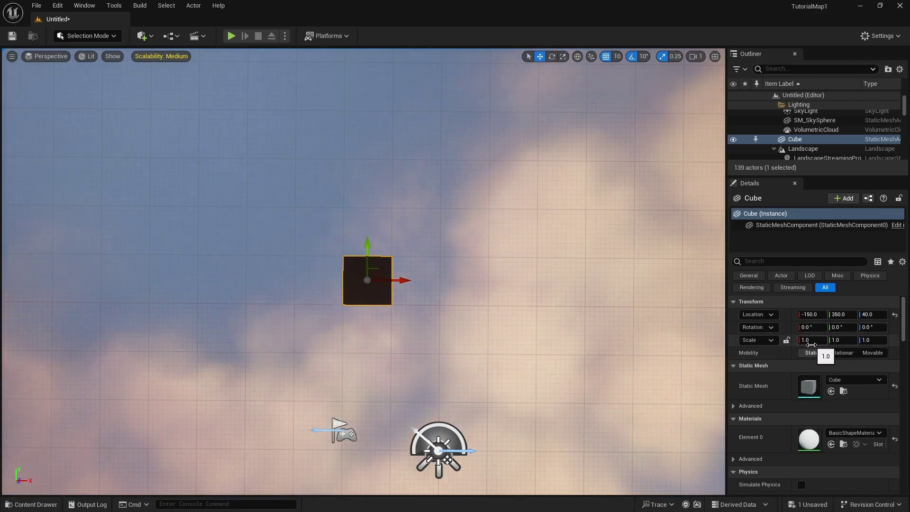
Step: Set the cube's X and Y scale to 5.0, and delete the cube
{"action": "left_click", "coordinate": [824, 341]}
{"action": "type", "text": "5"}
{"action": "key", "text": "Tab"}
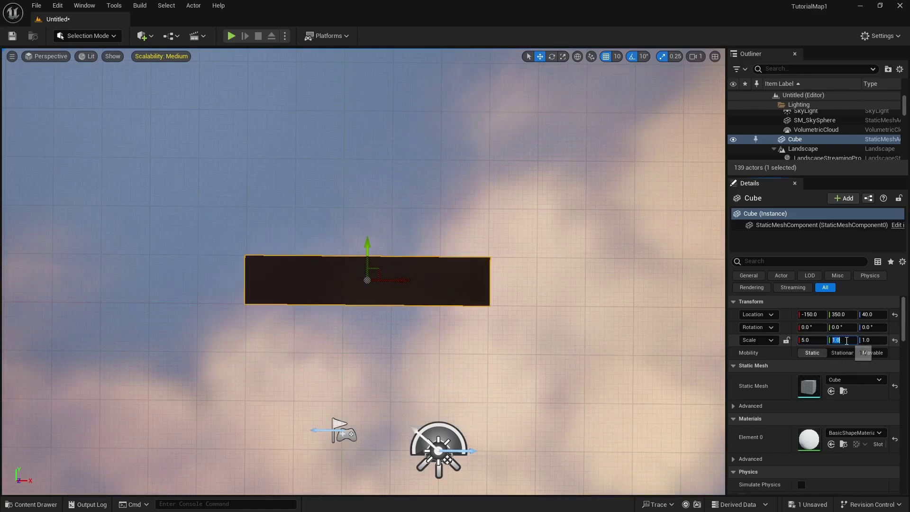
{"action": "type", "text": "5"}
{"action": "key", "text": "Return"}
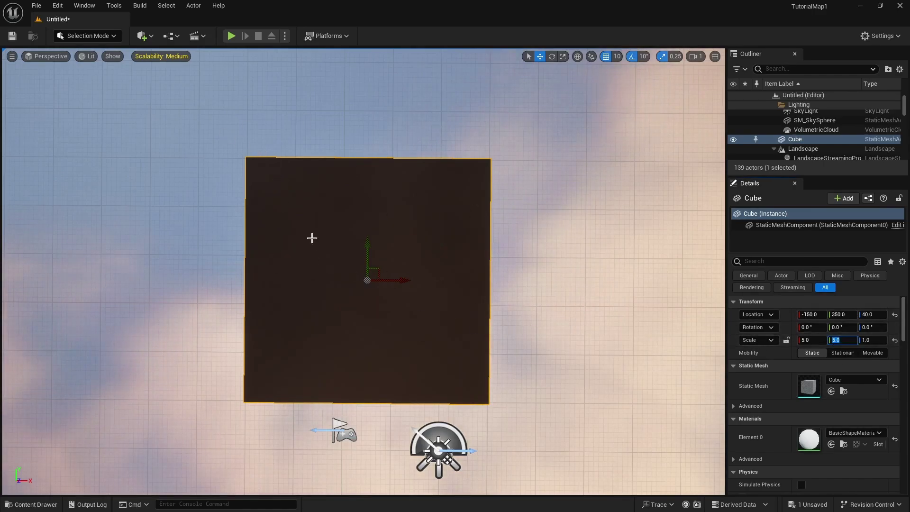
{"action": "key", "text": "Delete"}
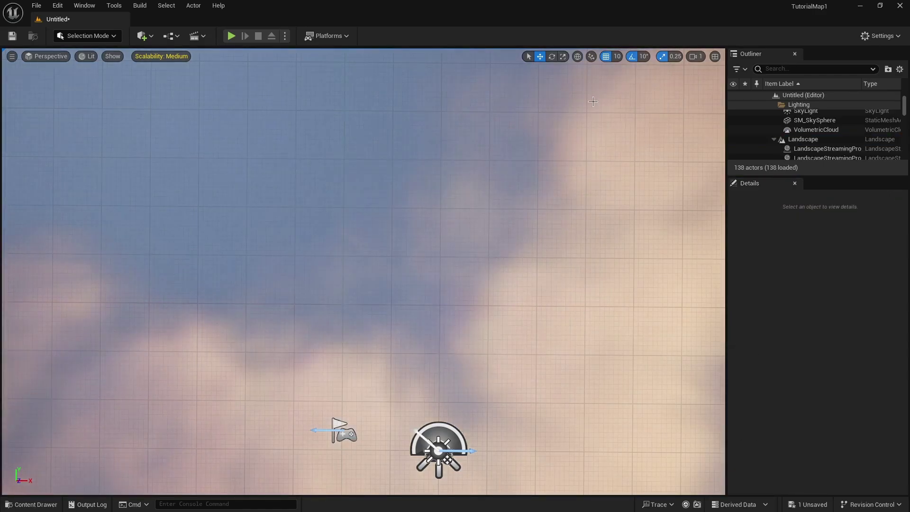
Step: Toggle grid snapping off and back on, and look through the grid and rotation snap sizes
{"action": "left_click", "coordinate": [606, 57]}
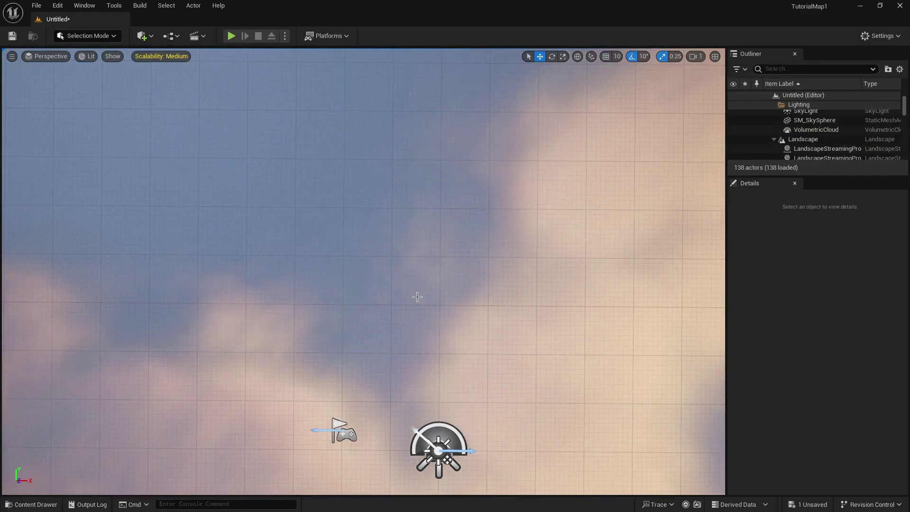
{"action": "left_click", "coordinate": [618, 56]}
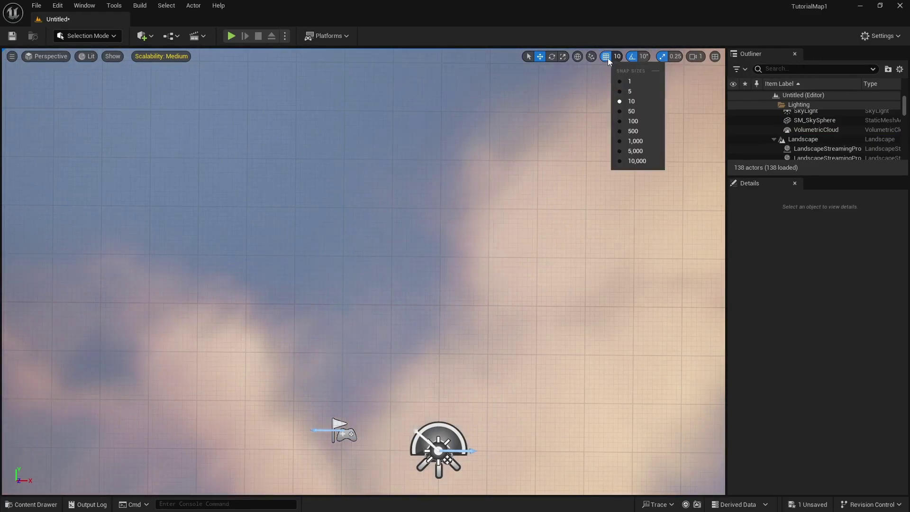
{"action": "left_click", "coordinate": [602, 81]}
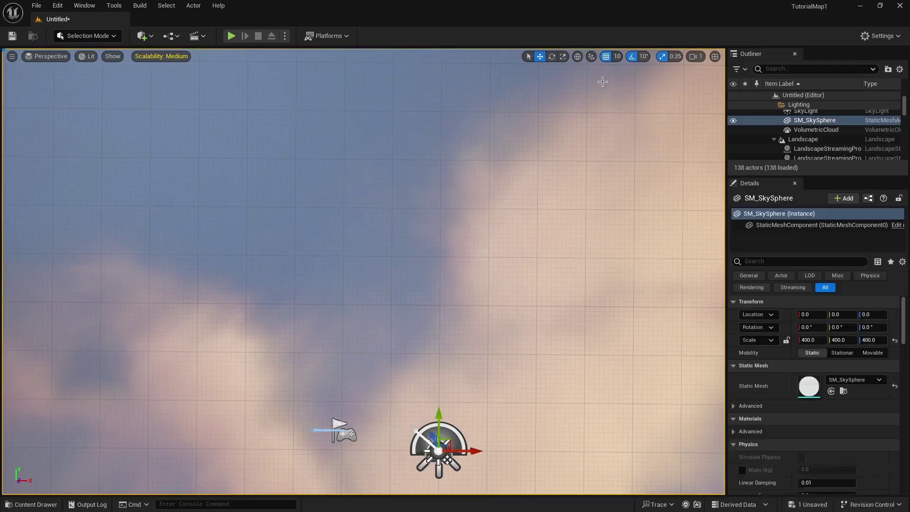
{"action": "left_click", "coordinate": [617, 56]}
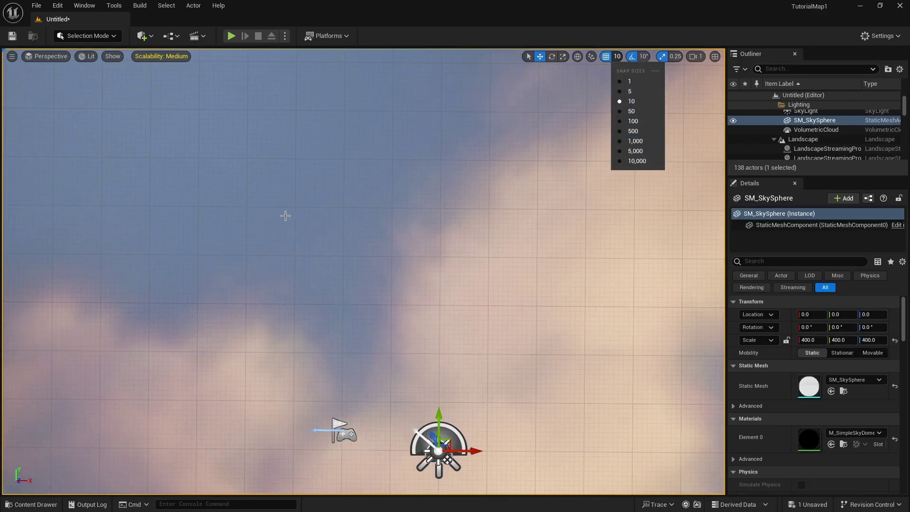
{"action": "left_click", "coordinate": [636, 58]}
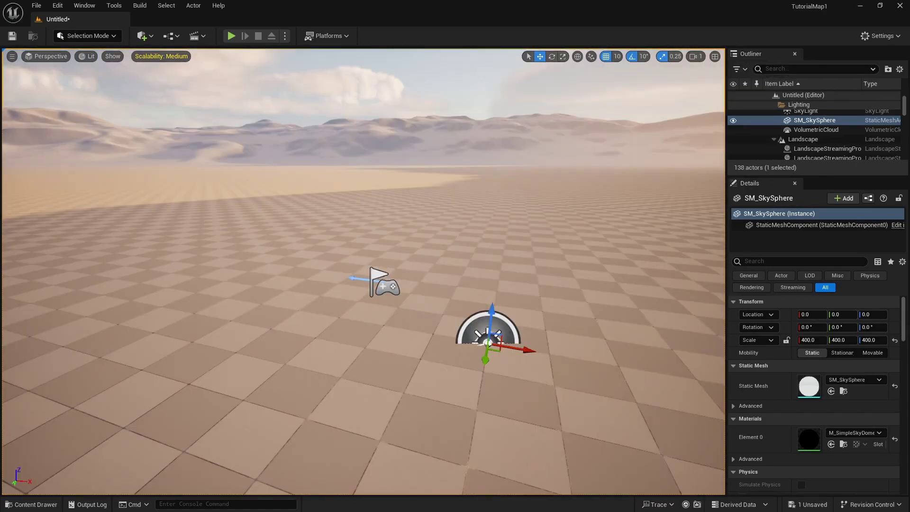
Step: Raise the viewport camera speed to 16 and fly around the level to try it
{"action": "right_click_drag", "start_coordinate": [623, 145], "coordinate": [623, 123]}
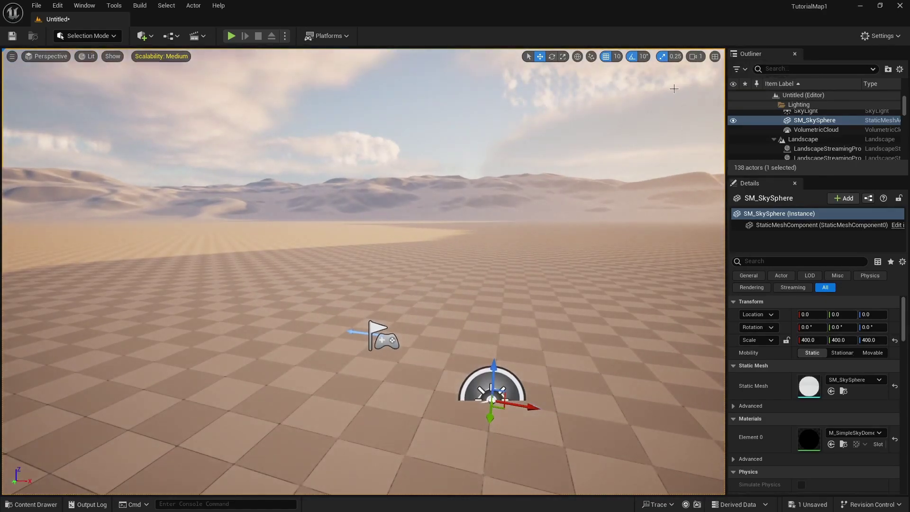
{"action": "left_click", "coordinate": [700, 57]}
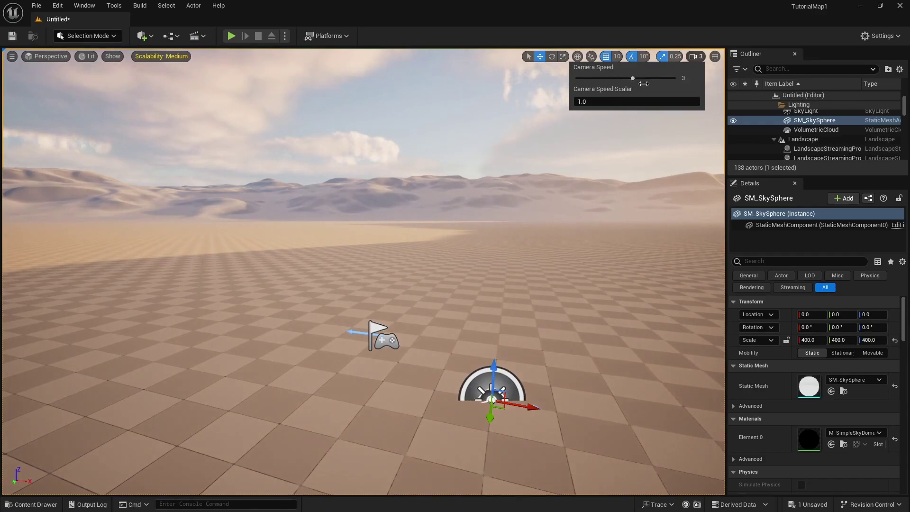
{"action": "left_click_drag", "start_coordinate": [658, 84], "coordinate": [663, 87]}
{"action": "right_click_drag", "start_coordinate": [614, 161], "coordinate": [581, 151]}
{"action": "key", "text": "s"}
{"action": "key", "text": "w"}
{"action": "key", "text": "d"}
{"action": "right_click_drag", "start_coordinate": [363, 271], "coordinate": [368, 290]}
{"action": "key", "text": "s"}
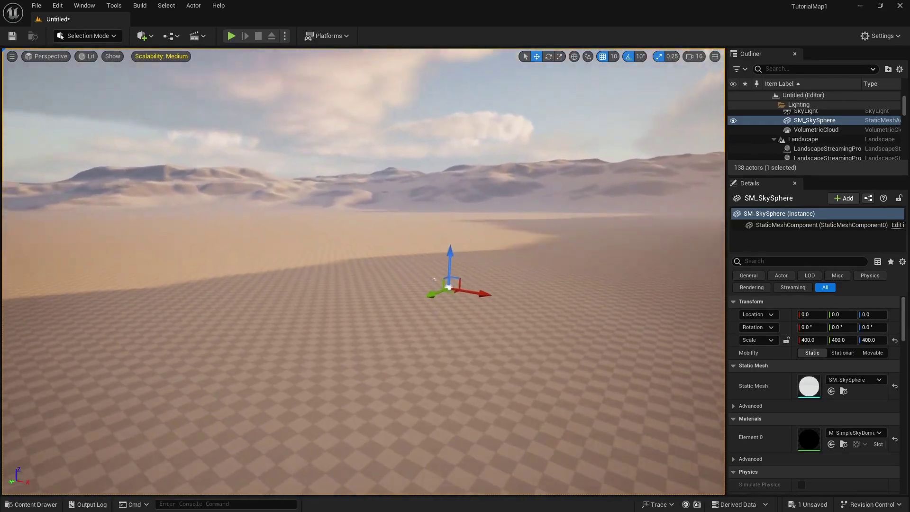
Step: Lower the viewport camera speed to 0.33 and fly back toward the PlayerStart
{"action": "left_click", "coordinate": [699, 56]}
{"action": "left_click_drag", "start_coordinate": [658, 79], "coordinate": [617, 84]}
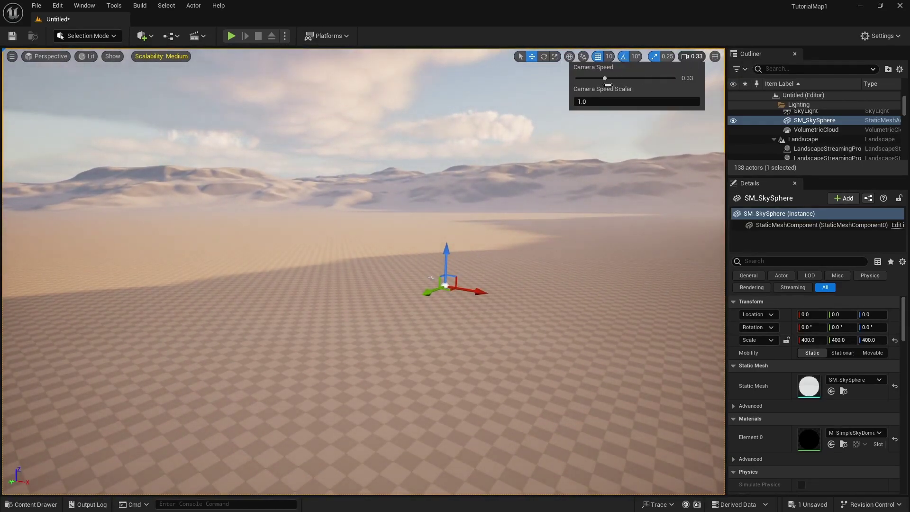
{"action": "right_click_drag", "start_coordinate": [479, 190], "coordinate": [491, 264]}
{"action": "key", "text": "w"}
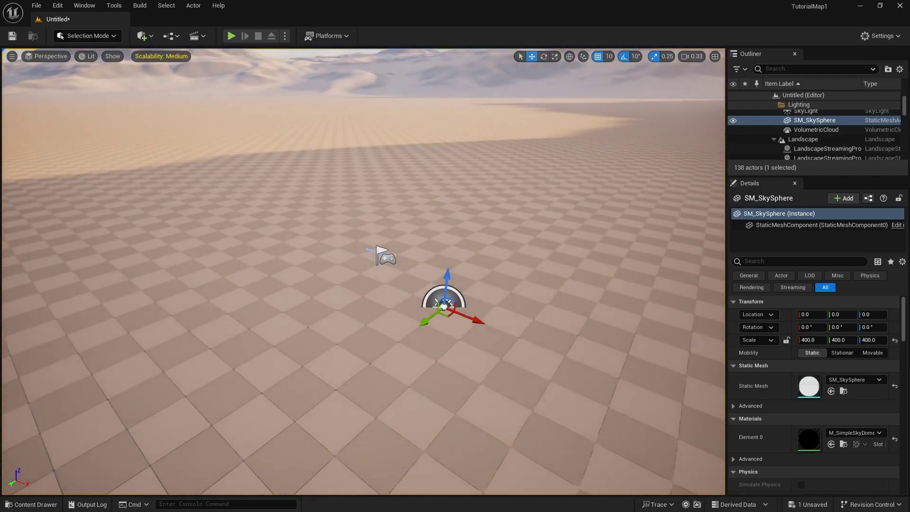
{"action": "right_click_drag", "start_coordinate": [490, 263], "coordinate": [472, 268]}
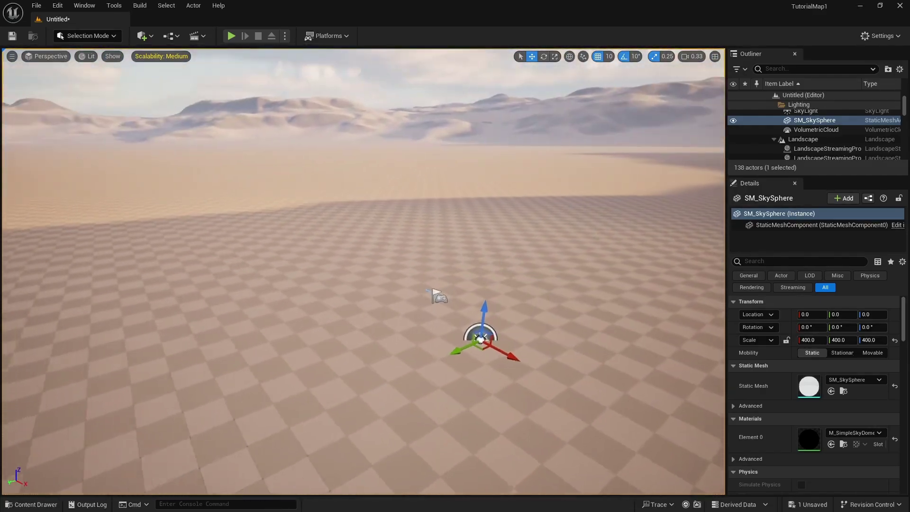
Step: Try rotating, panning and zooming the viewport camera around the PlayerStart at the slow camera speed
{"action": "mouse_move", "coordinate": [436, 208]}
{"action": "right_mouse_down"}
{"action": "mouse_move", "coordinate": [443, 216]}
{"action": "mouse_move", "coordinate": [441, 190]}
{"action": "mouse_move", "coordinate": [443, 208]}
{"action": "right_mouse_up"}
{"action": "mouse_move", "coordinate": [440, 267]}
{"action": "right_mouse_down"}
{"action": "mouse_move", "coordinate": [421, 239]}
{"action": "mouse_move", "coordinate": [440, 267]}
{"action": "right_mouse_up"}
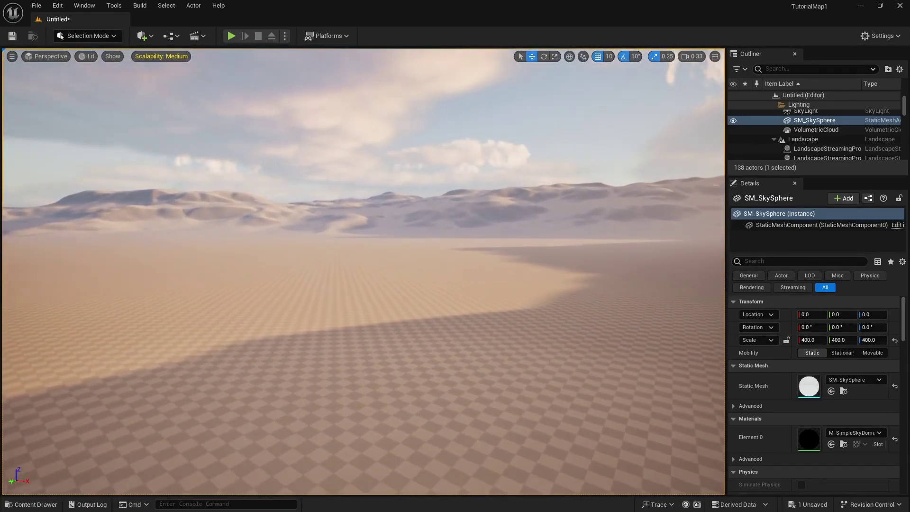
{"action": "middle_click_drag", "start_coordinate": [440, 266], "coordinate": [463, 235]}
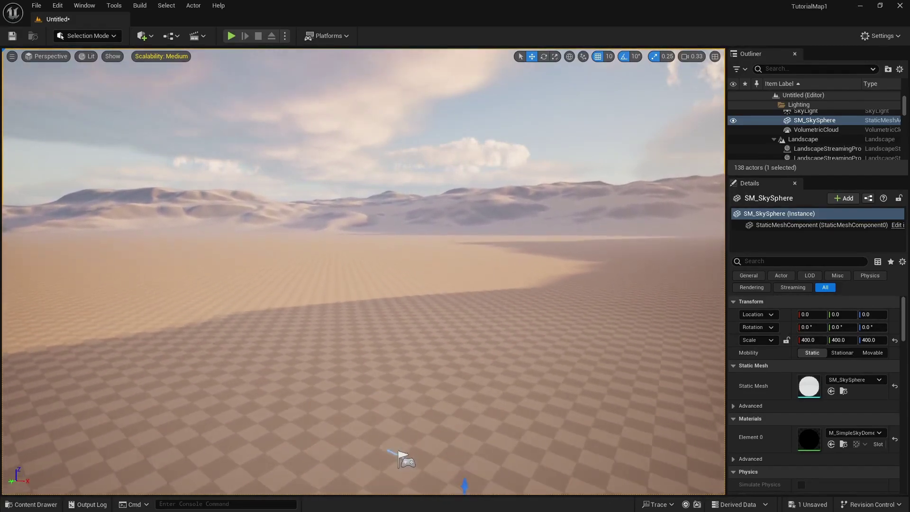
{"action": "middle_click_drag", "start_coordinate": [420, 303], "coordinate": [408, 342]}
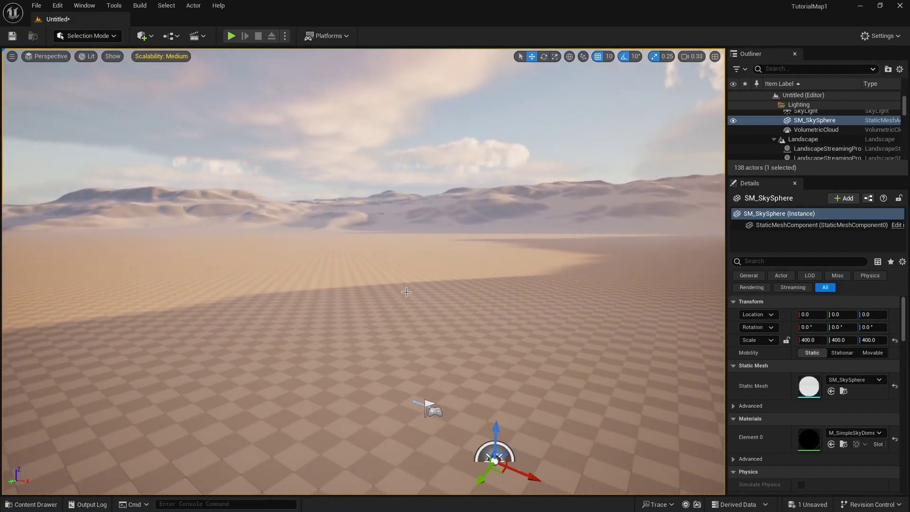
{"action": "scroll", "coordinate": [406, 292], "scroll_direction": "down", "scroll_amount": 7}
{"action": "scroll", "coordinate": [396, 356], "scroll_direction": "up", "scroll_amount": 3}
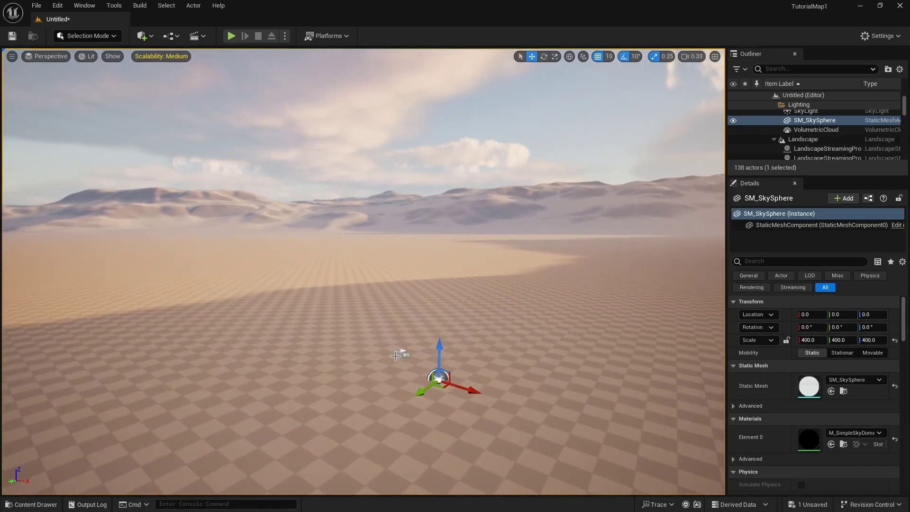
{"action": "scroll", "coordinate": [396, 356], "scroll_direction": "up", "scroll_amount": 2}
Step: Set the viewport camera speed to 1
{"action": "left_click", "coordinate": [699, 58]}
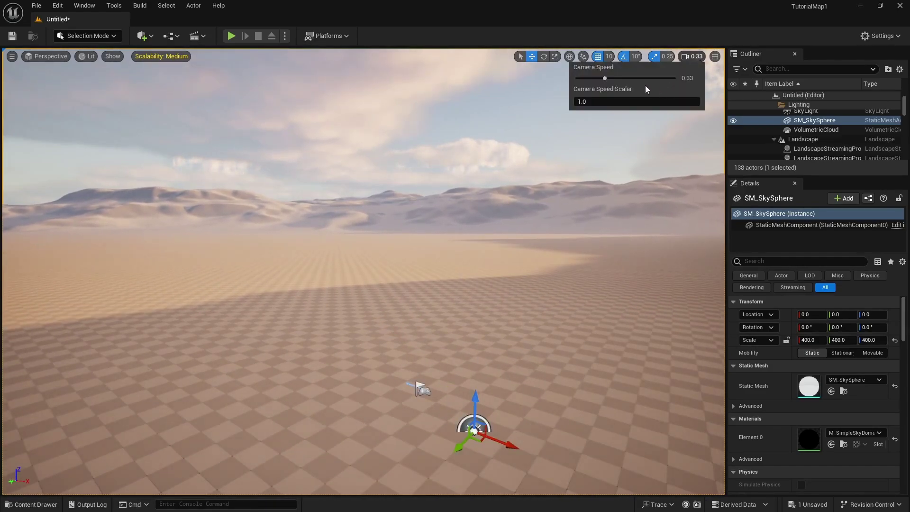
{"action": "left_click_drag", "start_coordinate": [618, 81], "coordinate": [633, 81]}
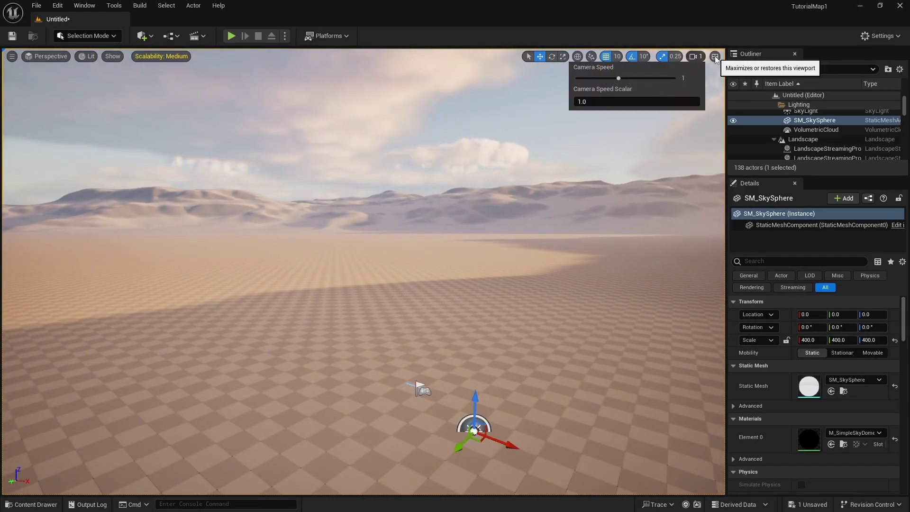
{"action": "left_click", "coordinate": [715, 77]}
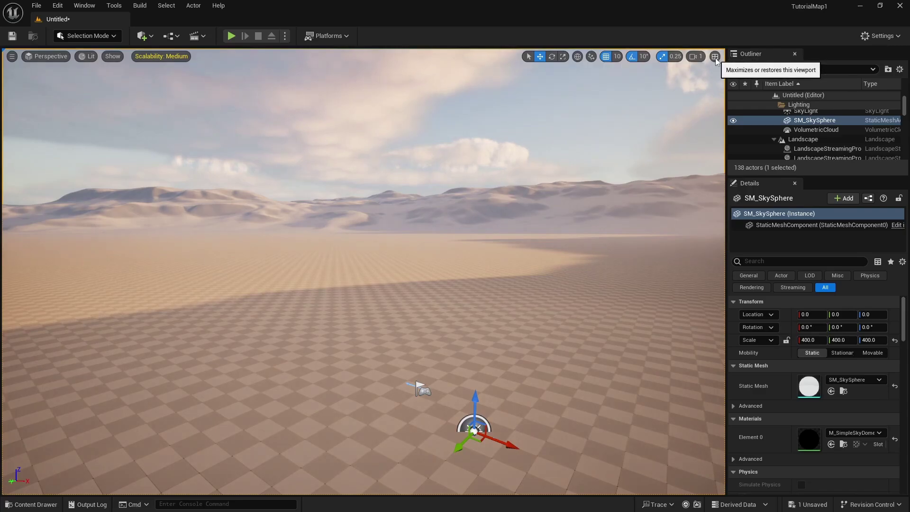
Step: Split the viewport into the four-pane layout and switch the Back view from Wireframe to Lit
{"action": "left_click", "coordinate": [715, 57]}
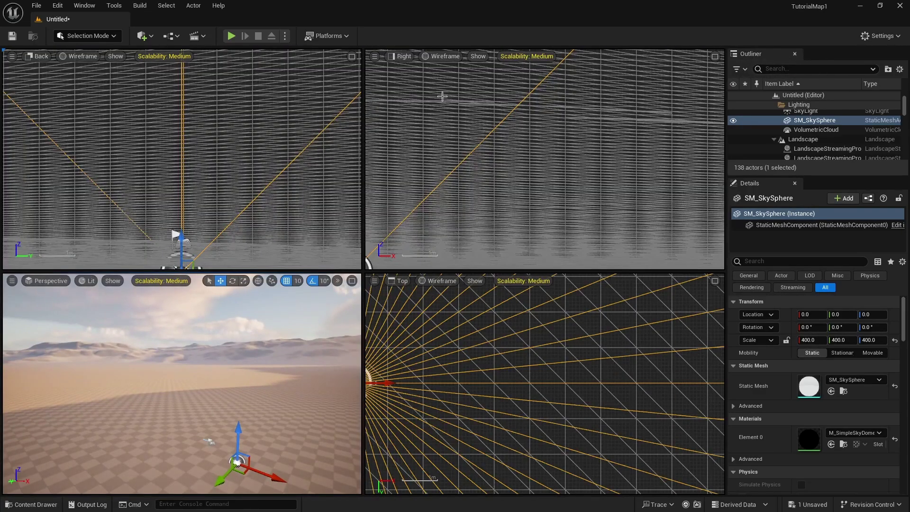
{"action": "left_click", "coordinate": [79, 56]}
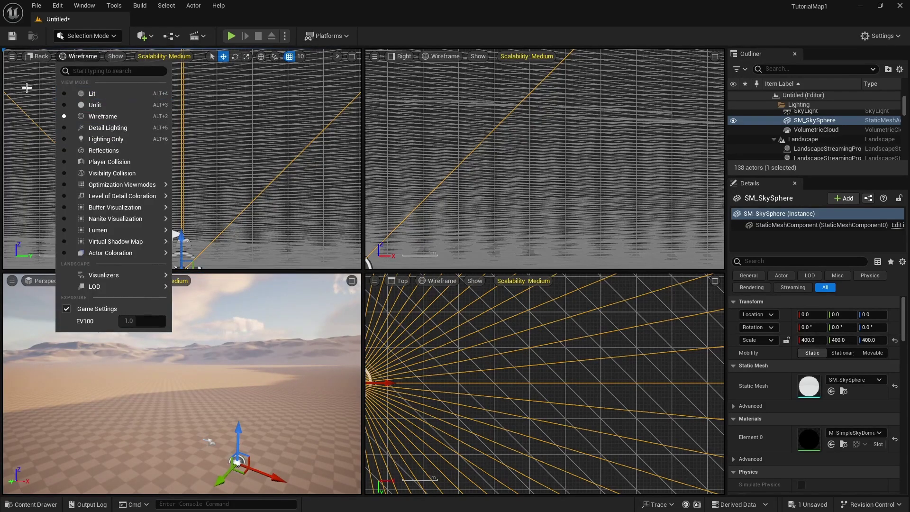
{"action": "left_click", "coordinate": [31, 88]}
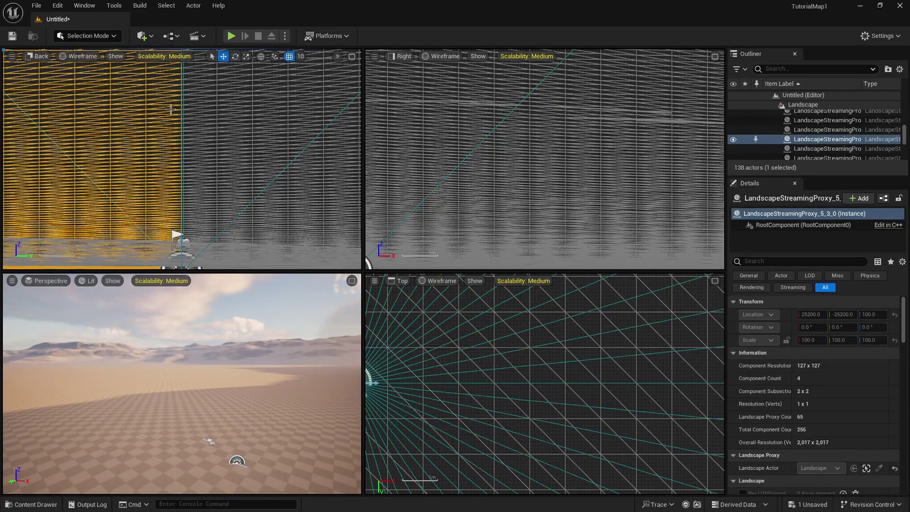
{"action": "left_click", "coordinate": [86, 56]}
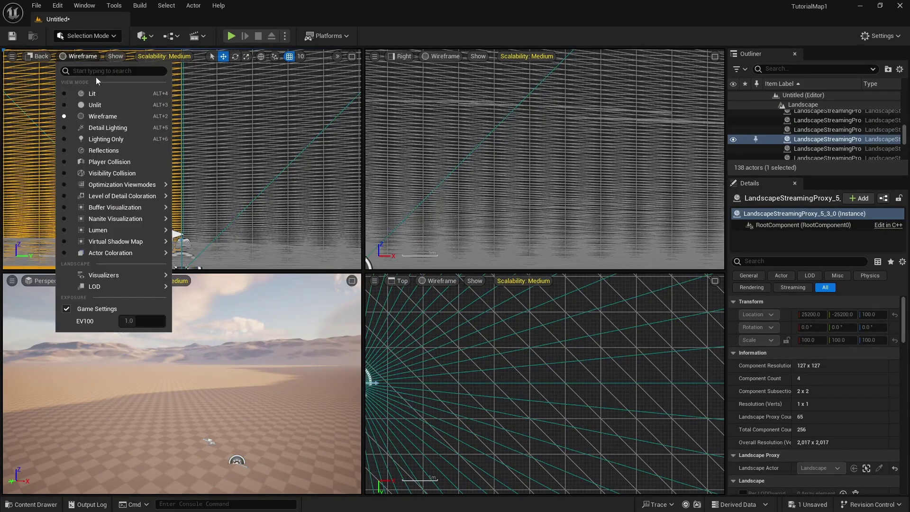
{"action": "left_click", "coordinate": [99, 93]}
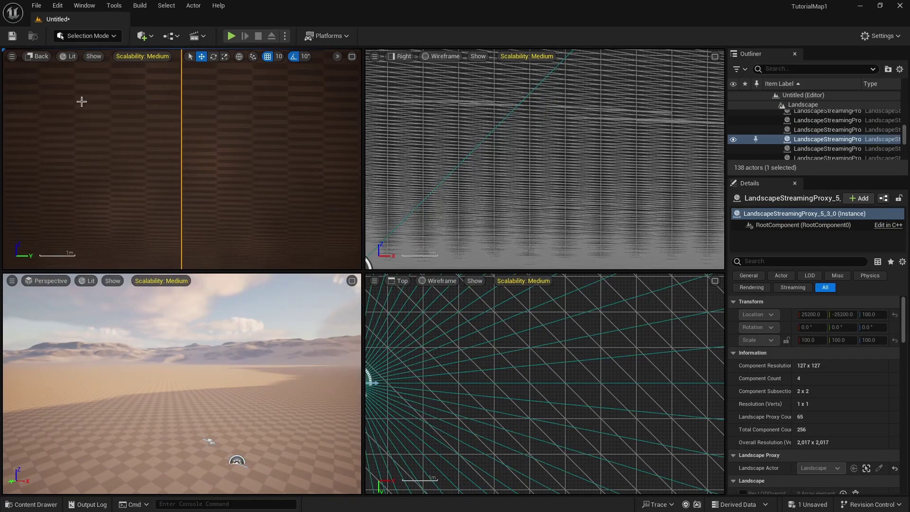
Step: Change the Back view pane to the Top view and zoom it out to frame the whole landscape
{"action": "left_click", "coordinate": [41, 57]}
{"action": "left_click", "coordinate": [55, 91]}
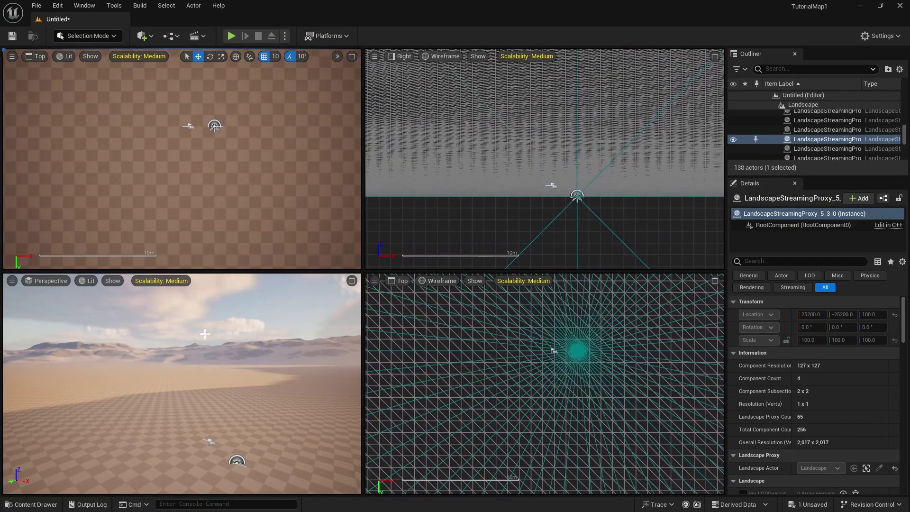
{"action": "right_click_drag", "start_coordinate": [243, 135], "coordinate": [275, 176]}
{"action": "scroll", "coordinate": [264, 171], "scroll_direction": "down", "scroll_amount": 8}
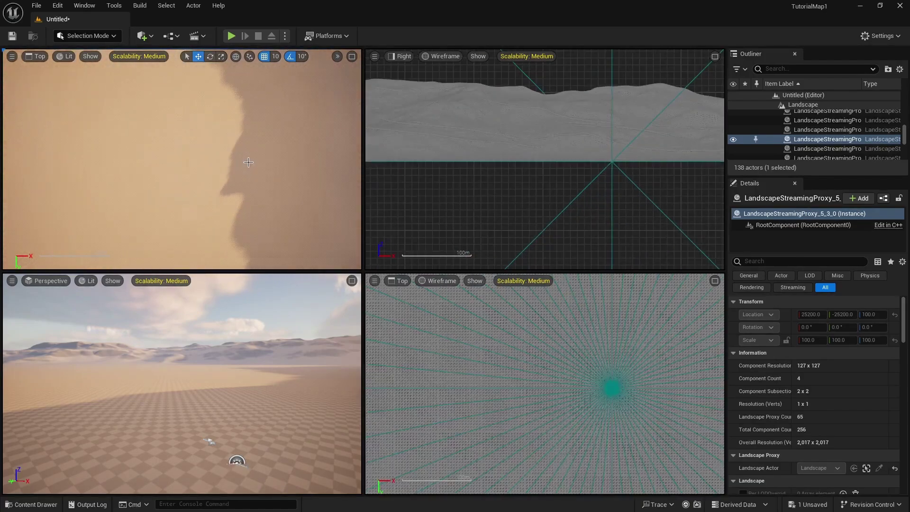
{"action": "scroll", "coordinate": [249, 162], "scroll_direction": "down", "scroll_amount": 8}
{"action": "right_click_drag", "start_coordinate": [171, 155], "coordinate": [180, 162]}
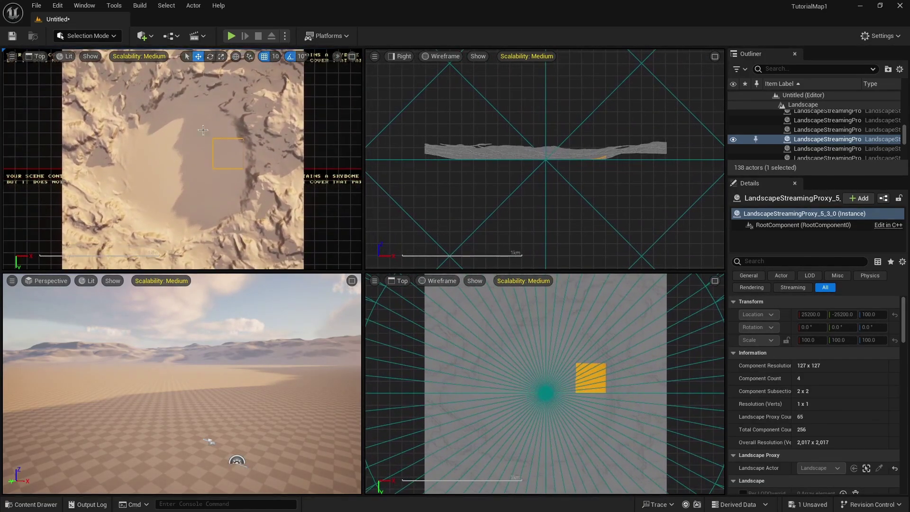
{"action": "right_click_drag", "start_coordinate": [251, 376], "coordinate": [226, 384]}
{"action": "key", "text": "w"}
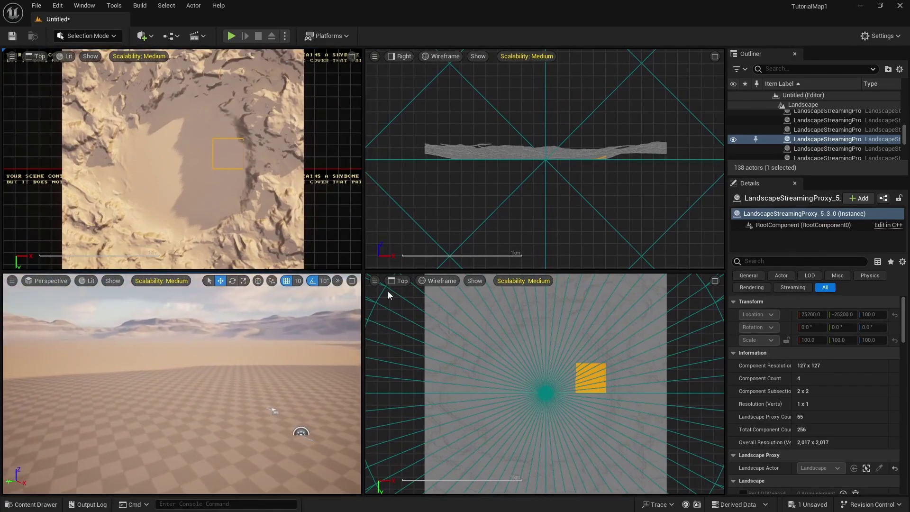
Step: Switch the lit Top view pane to Unlit and back to Wireframe
{"action": "left_click", "coordinate": [67, 56]}
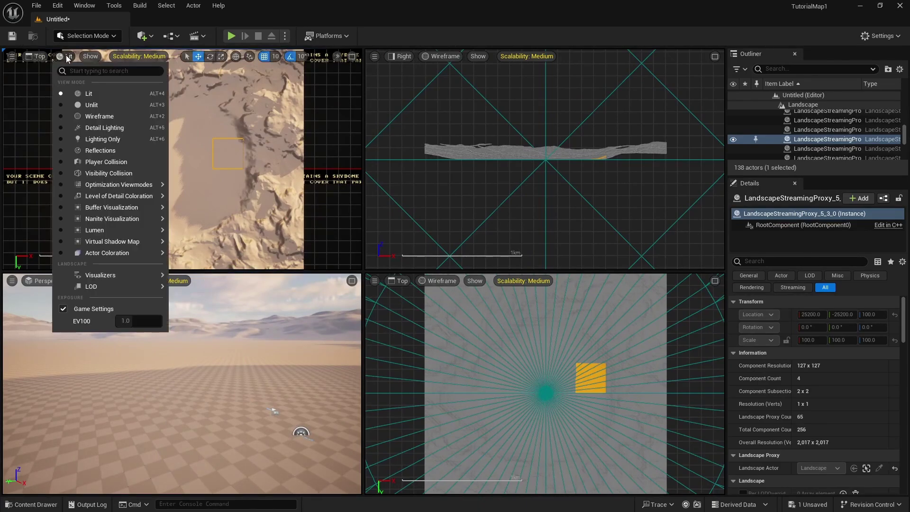
{"action": "left_click", "coordinate": [99, 107]}
{"action": "left_click", "coordinate": [68, 56]}
{"action": "left_click", "coordinate": [92, 117]}
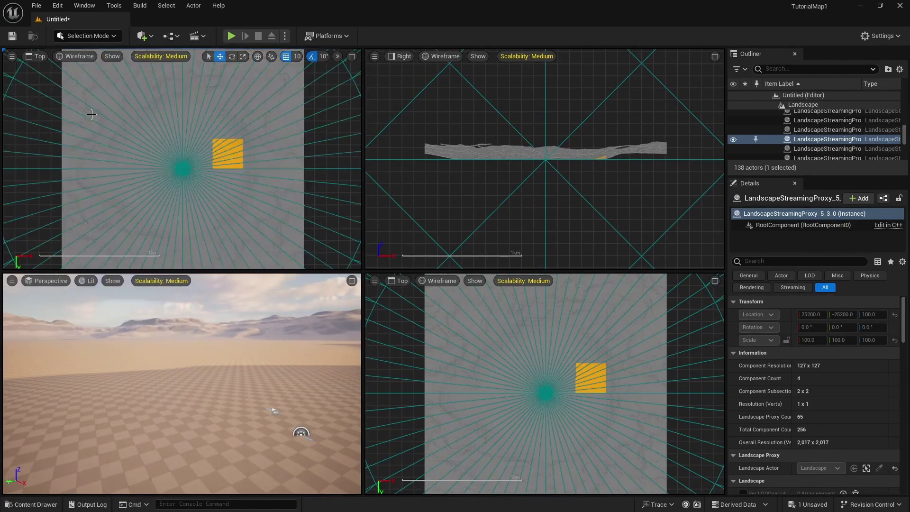
Step: Maximize the Perspective pane to a single viewport and fly around the PlayerStart
{"action": "left_click", "coordinate": [352, 281]}
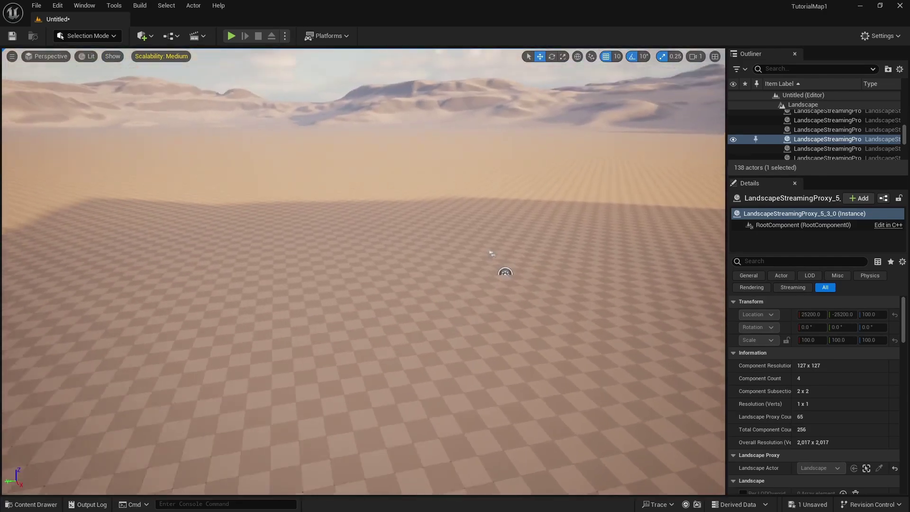
{"action": "key", "text": "s"}
{"action": "right_click_drag", "start_coordinate": [370, 304], "coordinate": [349, 298]}
{"action": "key", "text": "w"}
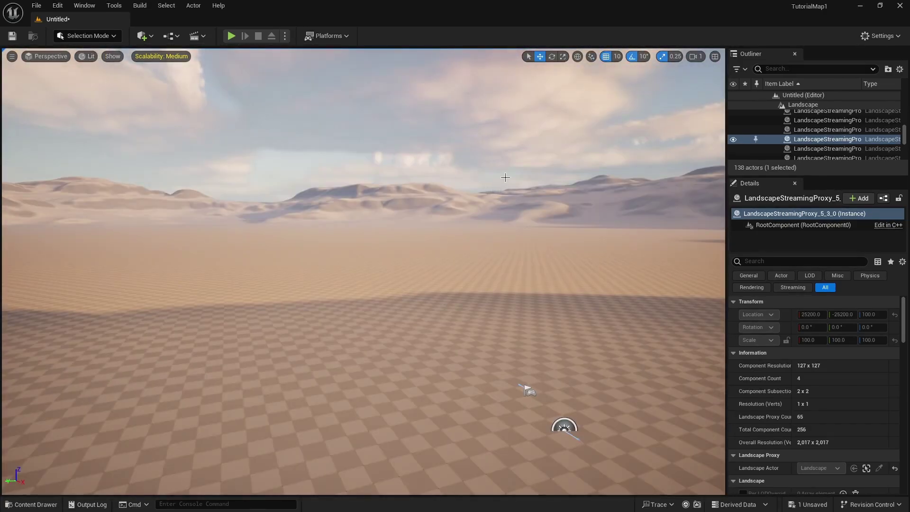
Step: Switch the perspective viewport to the Unlit view mode and look over the level
{"action": "left_click", "coordinate": [90, 56]}
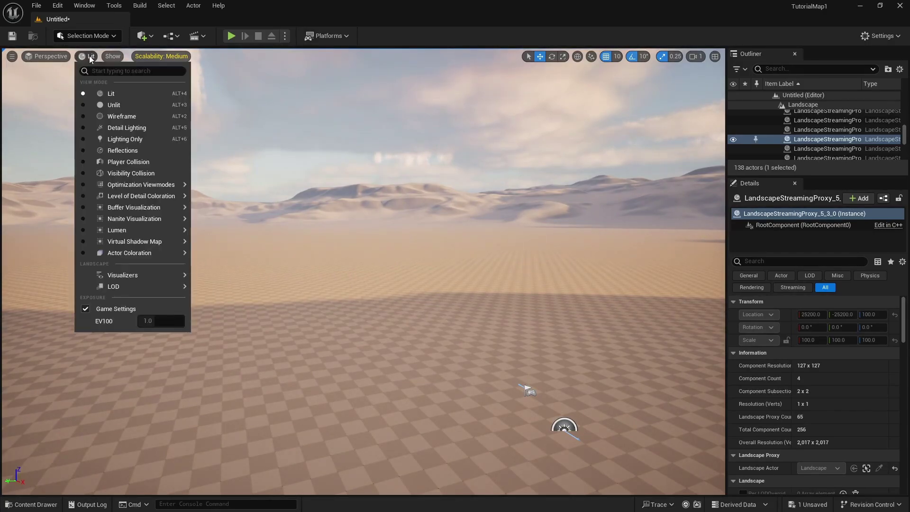
{"action": "left_click", "coordinate": [132, 106]}
{"action": "right_click_drag", "start_coordinate": [363, 272], "coordinate": [295, 207]}
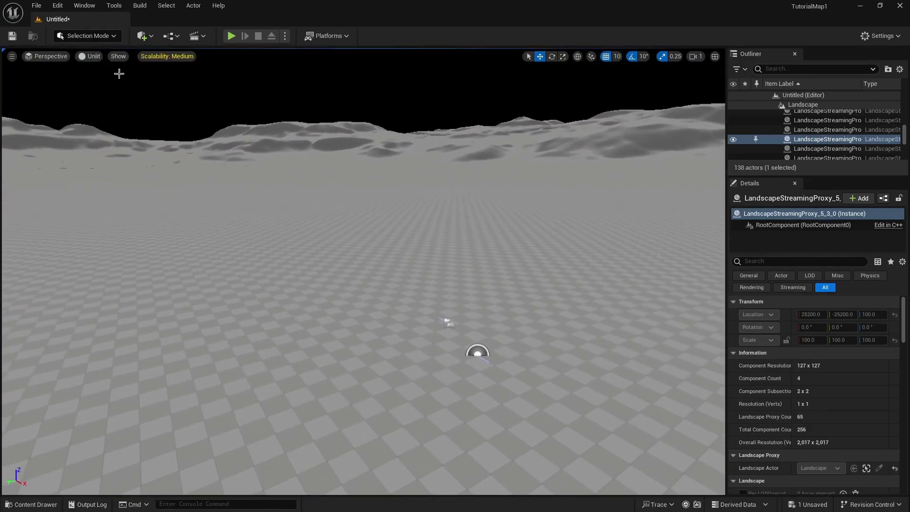
Step: Try the Wireframe and Visibility Collision view modes in the perspective viewport, and return it to Lit
{"action": "left_click", "coordinate": [95, 60]}
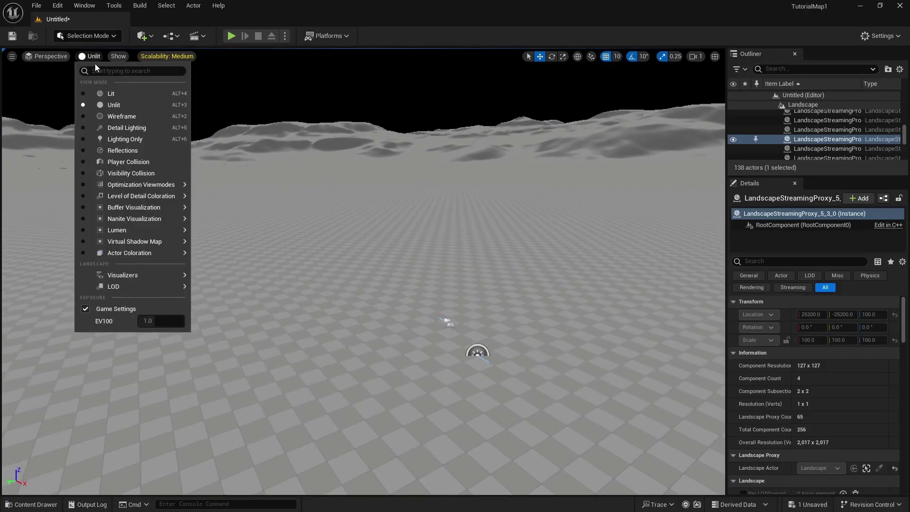
{"action": "left_click", "coordinate": [145, 115]}
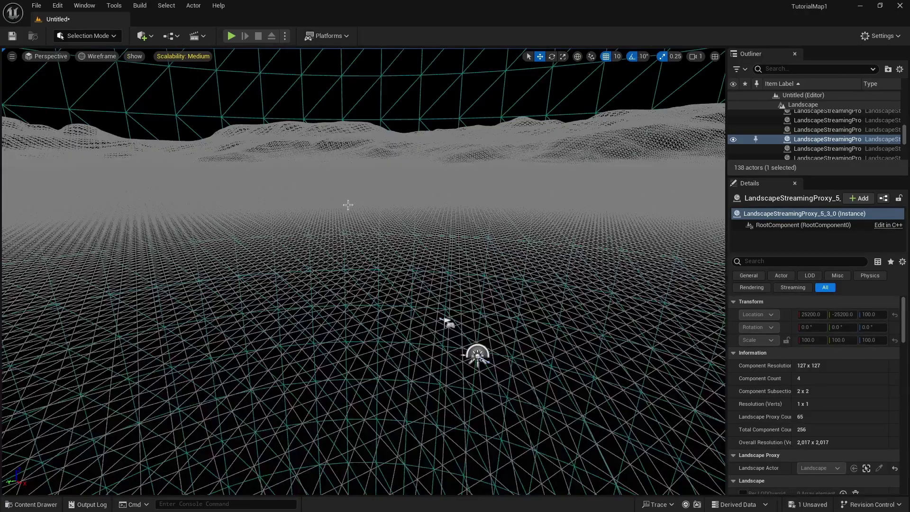
{"action": "right_click_drag", "start_coordinate": [273, 177], "coordinate": [275, 199]}
{"action": "right_click_drag", "start_coordinate": [443, 220], "coordinate": [369, 238]}
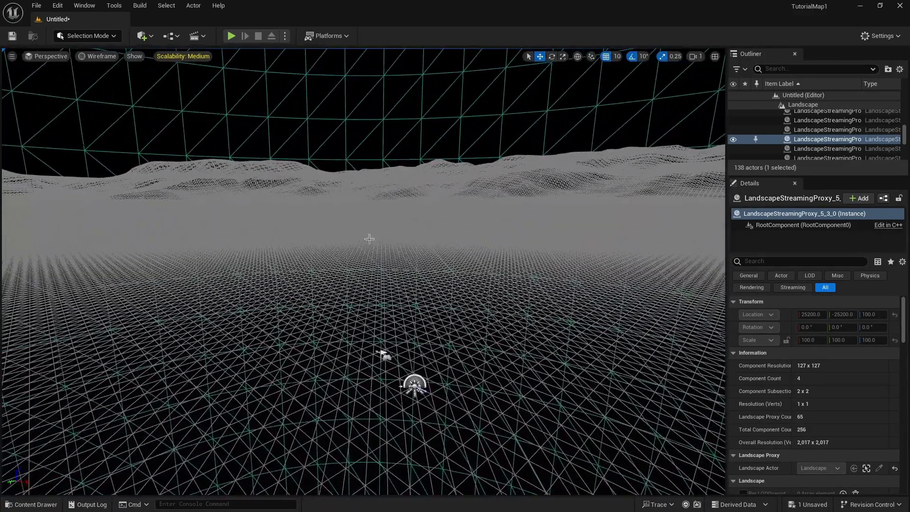
{"action": "left_click", "coordinate": [108, 57]}
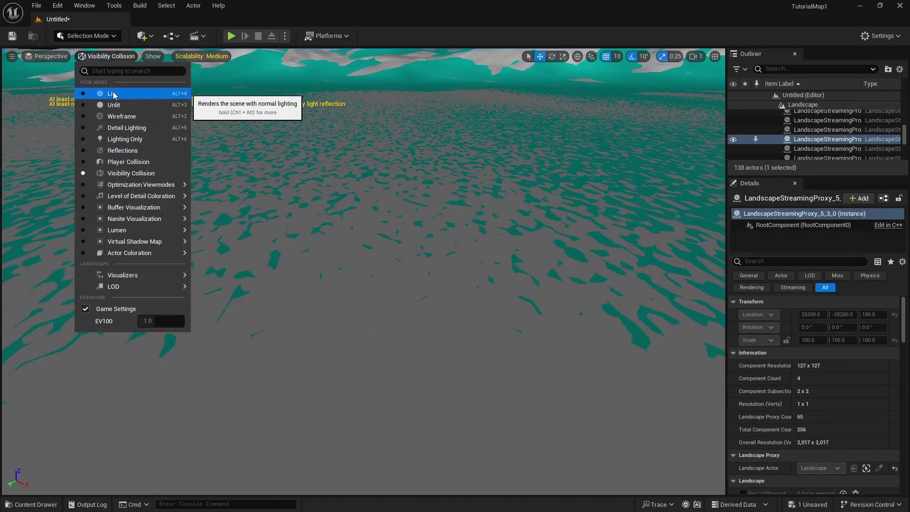
{"action": "left_click", "coordinate": [113, 94]}
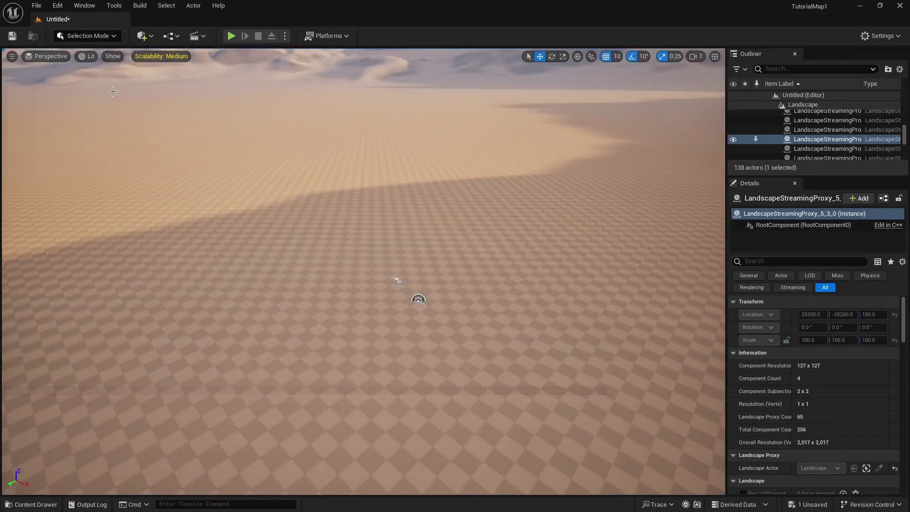
Step: Look through the remaining view modes, including the Nanite Visualization options, while leaving the viewport in Lit
{"action": "left_click", "coordinate": [90, 58]}
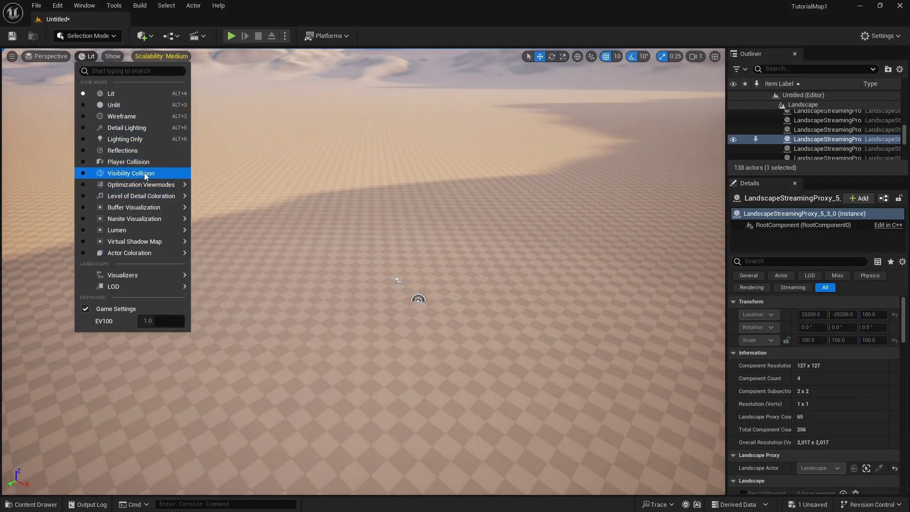
{"action": "mouse_move", "coordinate": [145, 221]}
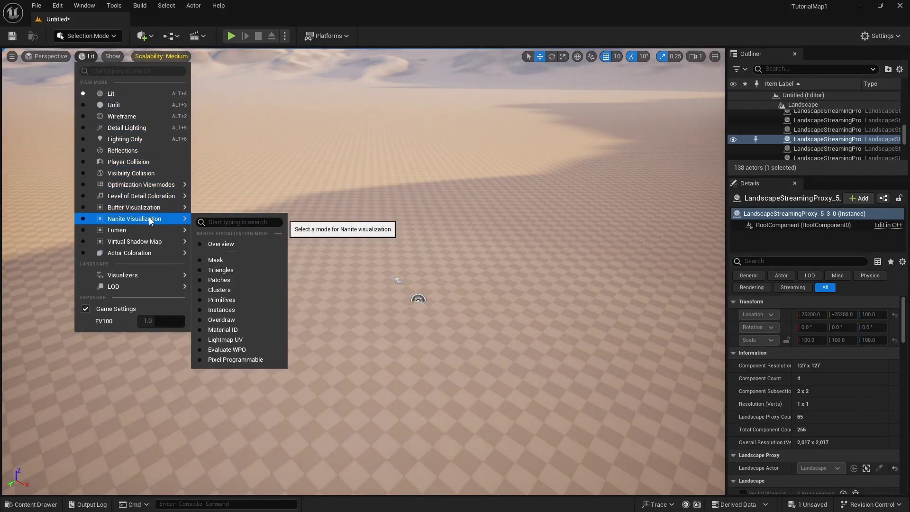
{"action": "mouse_move", "coordinate": [452, 232]}
{"action": "right_mouse_down"}
{"action": "mouse_move", "coordinate": [451, 207]}
{"action": "mouse_move", "coordinate": [435, 218]}
{"action": "mouse_move", "coordinate": [444, 217]}
{"action": "right_mouse_up"}
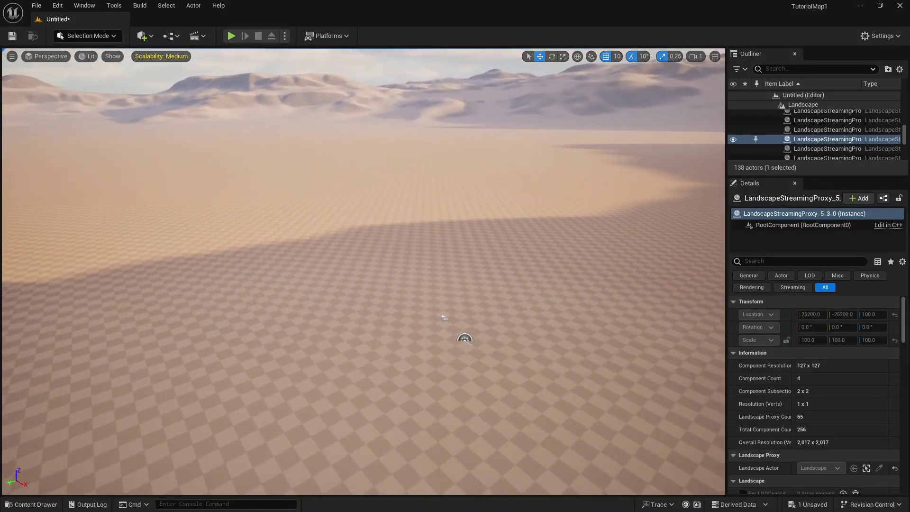
Step: Switch the perspective viewport to the orthographic Top view and set its view mode to Lit
{"action": "left_click", "coordinate": [47, 57]}
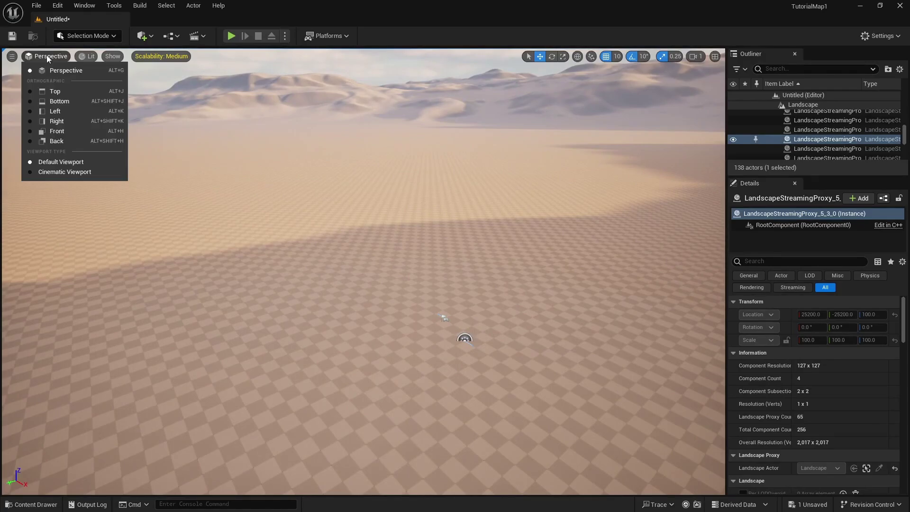
{"action": "left_click", "coordinate": [74, 93]}
{"action": "left_click", "coordinate": [83, 61]}
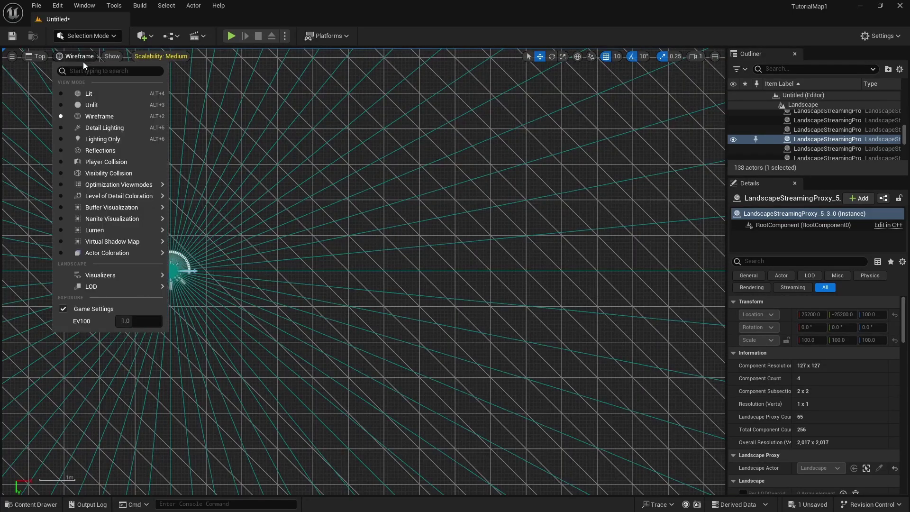
{"action": "left_click", "coordinate": [85, 91]}
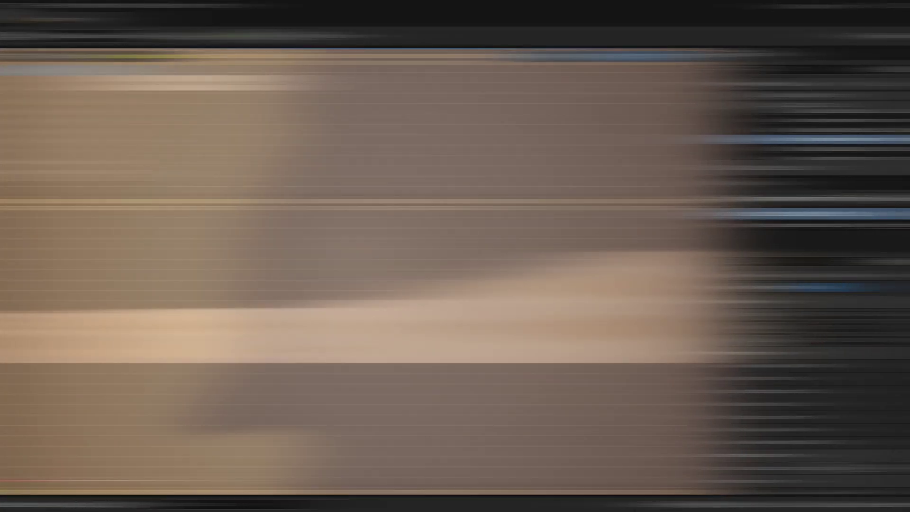
Step: Change the perspective viewport's type to Cinematic Viewport and look around the level
{"action": "left_click", "coordinate": [55, 58]}
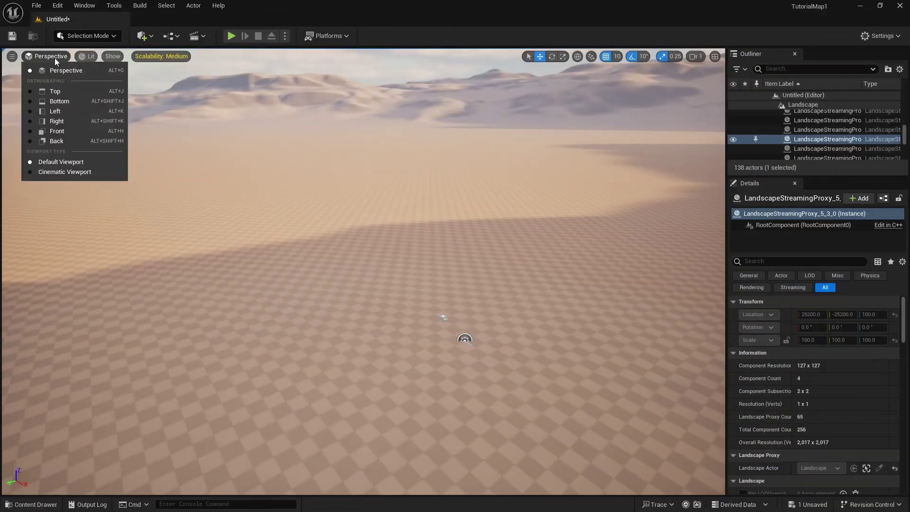
{"action": "left_click", "coordinate": [59, 173]}
{"action": "right_click_drag", "start_coordinate": [561, 325], "coordinate": [457, 290]}
{"action": "right_click_drag", "start_coordinate": [563, 349], "coordinate": [574, 338]}
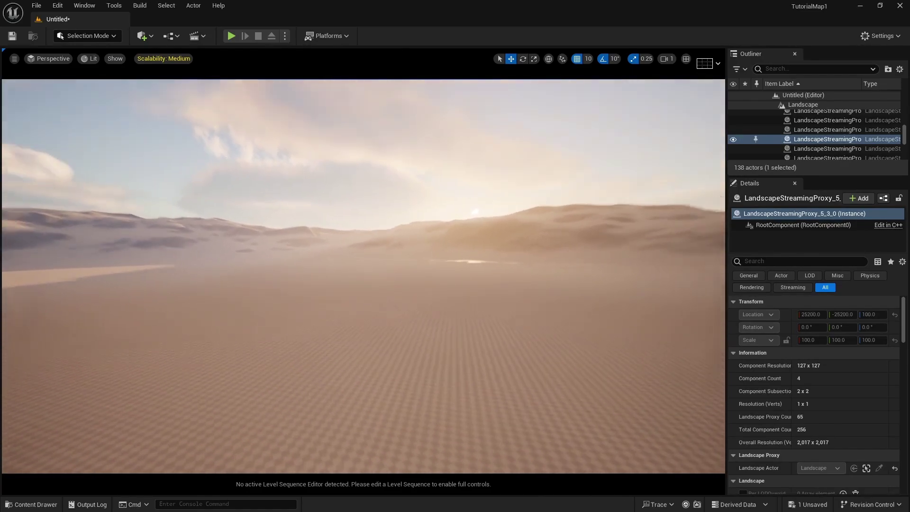
Step: Try narrowing and widening the cinematic viewport's field of view while looking around the landscape
{"action": "key", "text": "z"}
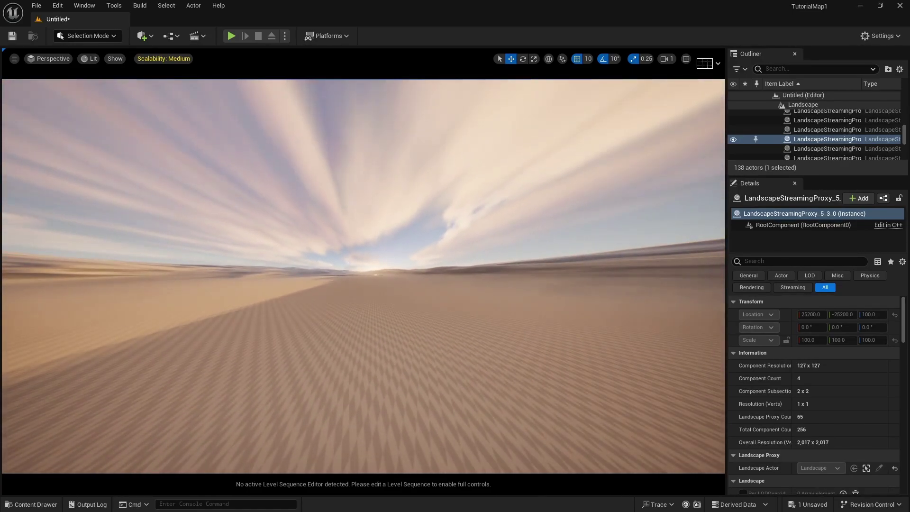
{"action": "key", "text": "c"}
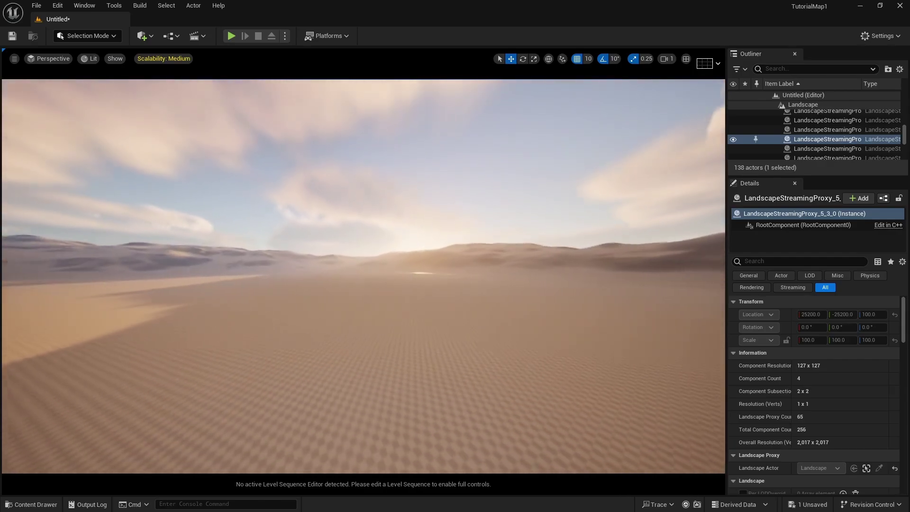
{"action": "right_click_drag", "start_coordinate": [573, 338], "coordinate": [353, 267]}
{"action": "key", "text": "z"}
{"action": "key", "text": "c"}
{"action": "key", "text": "z"}
{"action": "key", "text": "c"}
{"action": "key", "text": "c"}
{"action": "key", "text": "z"}
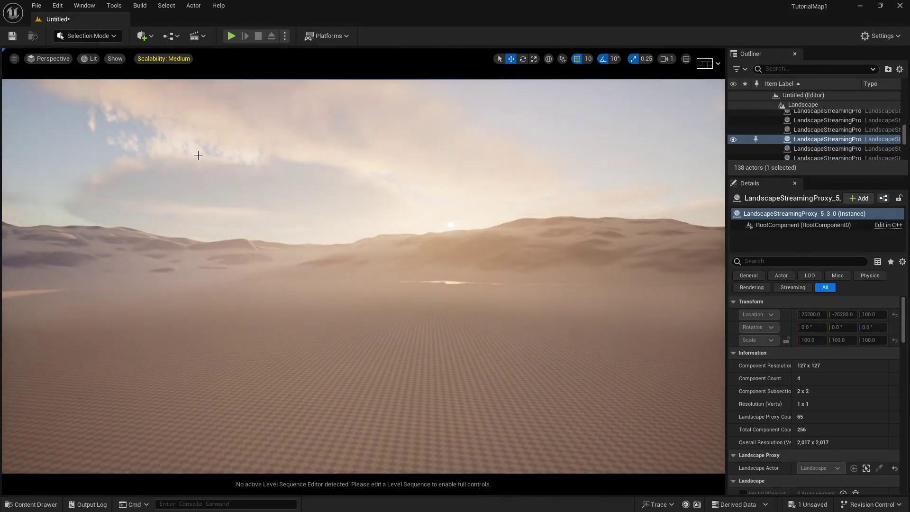
Step: Review the scalability groups and their quality levels without changing them
{"action": "left_click", "coordinate": [178, 60]}
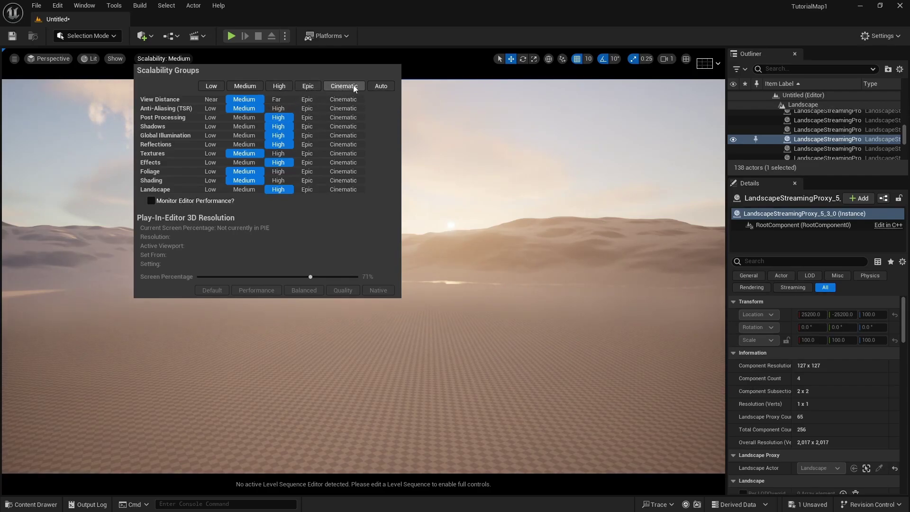
{"action": "left_click", "coordinate": [585, 283]}
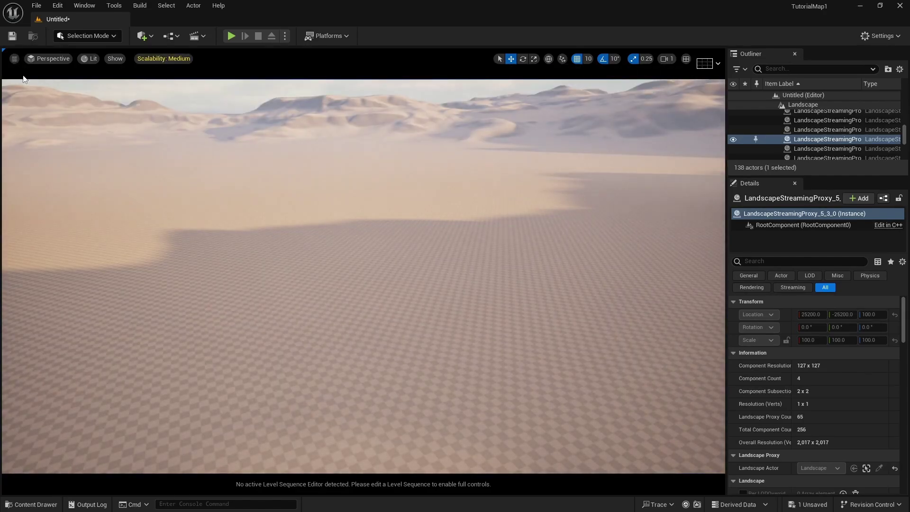
Step: Try the frame rate display in the viewport while looking around, and turn off Show FPS and Show Stats
{"action": "left_click", "coordinate": [14, 59]}
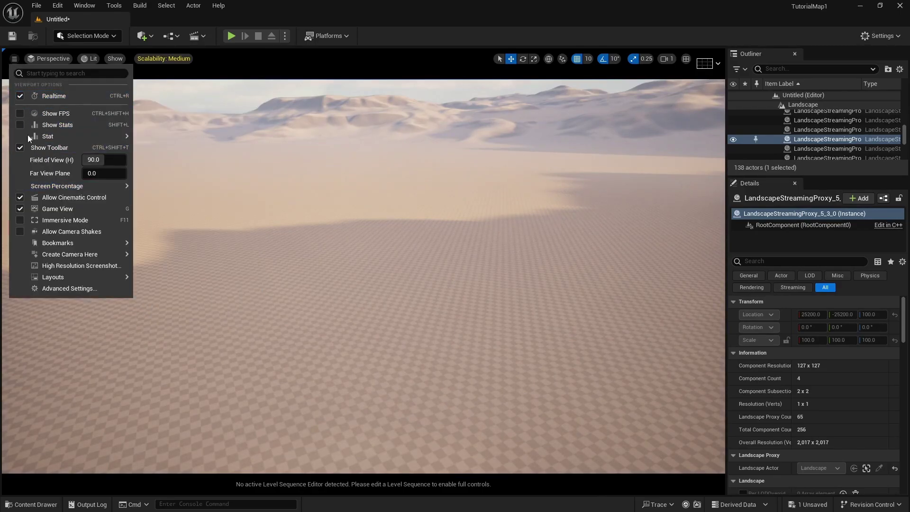
{"action": "left_click", "coordinate": [20, 114]}
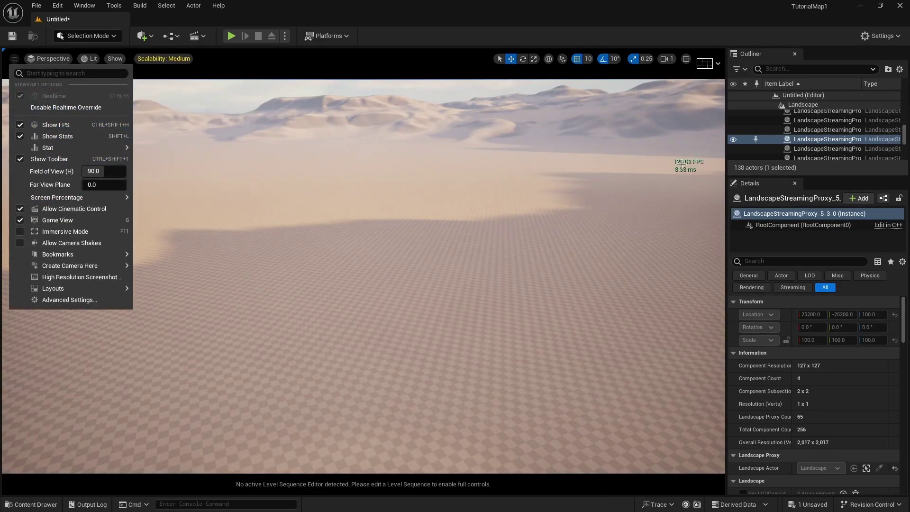
{"action": "right_click_drag", "start_coordinate": [657, 170], "coordinate": [567, 223]}
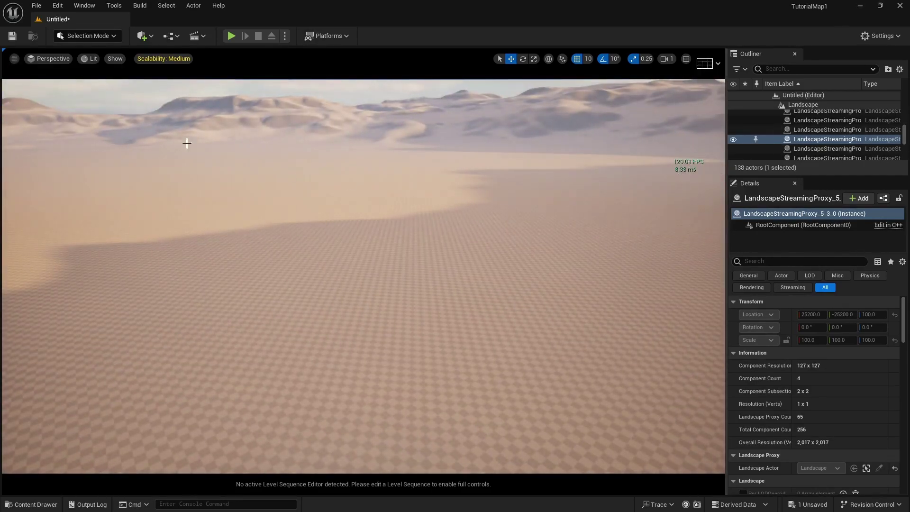
{"action": "left_click", "coordinate": [14, 58]}
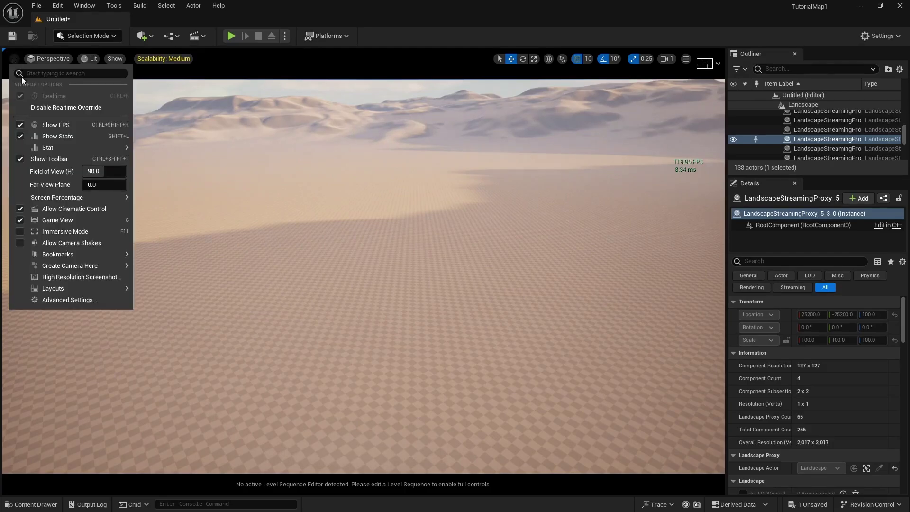
{"action": "left_click", "coordinate": [43, 137]}
{"action": "left_click", "coordinate": [24, 125]}
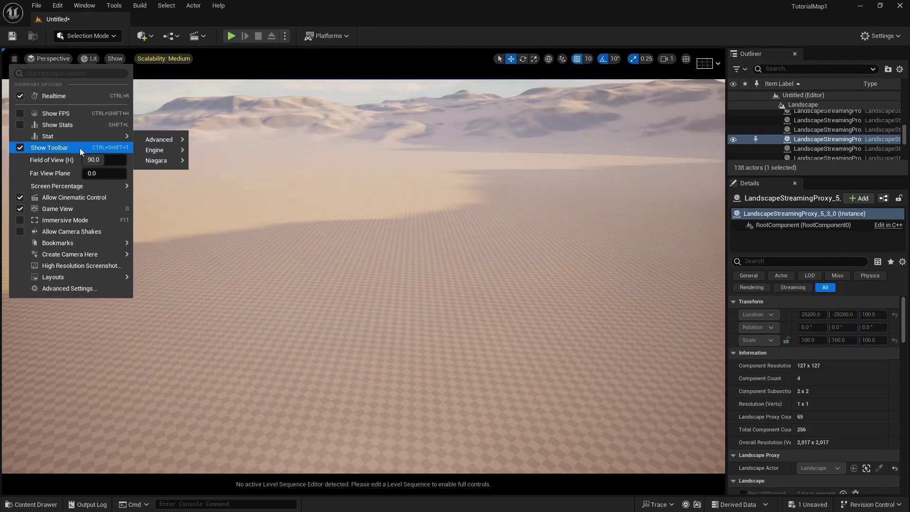
Step: Look over the viewport's Stat categories and set its horizontal field of view to about 95
{"action": "mouse_move", "coordinate": [175, 149]}
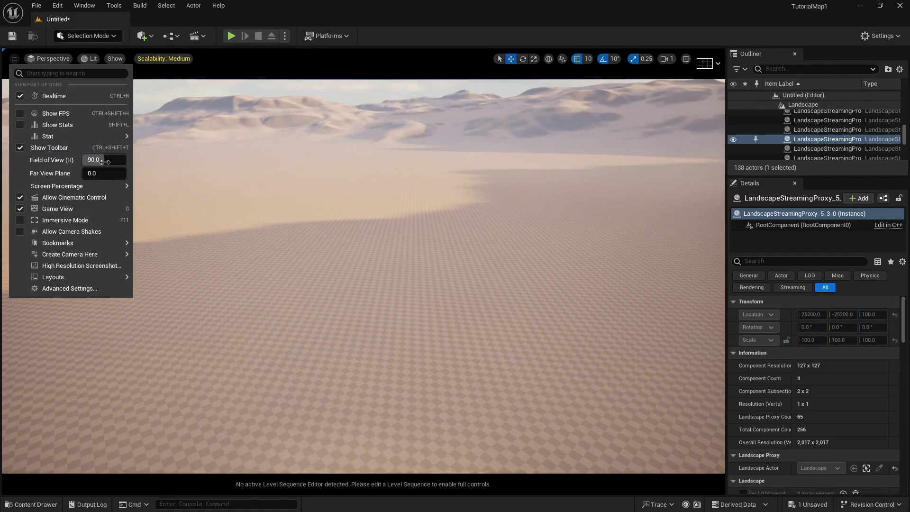
{"action": "left_click_drag", "start_coordinate": [108, 160], "coordinate": [103, 161]}
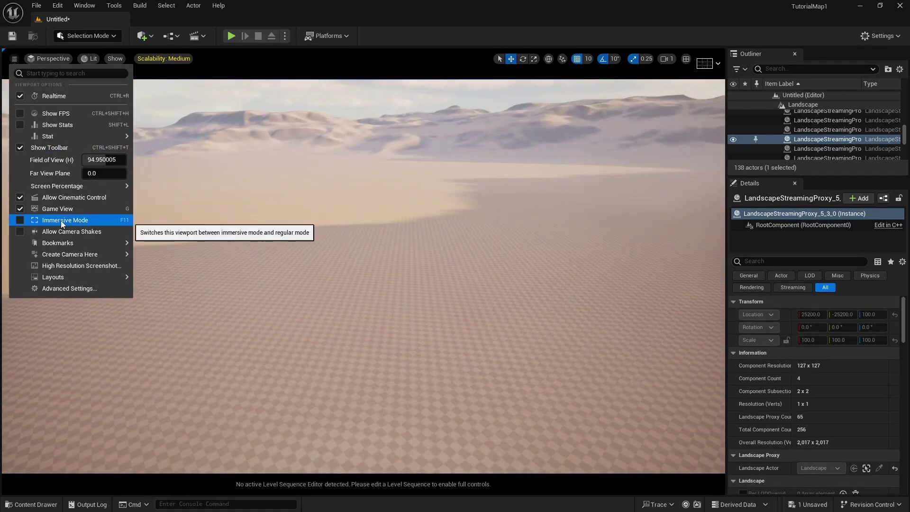
Step: Try Immersive Mode on the viewport, toggling it several times, and return to the regular editor layout
{"action": "left_click", "coordinate": [95, 219]}
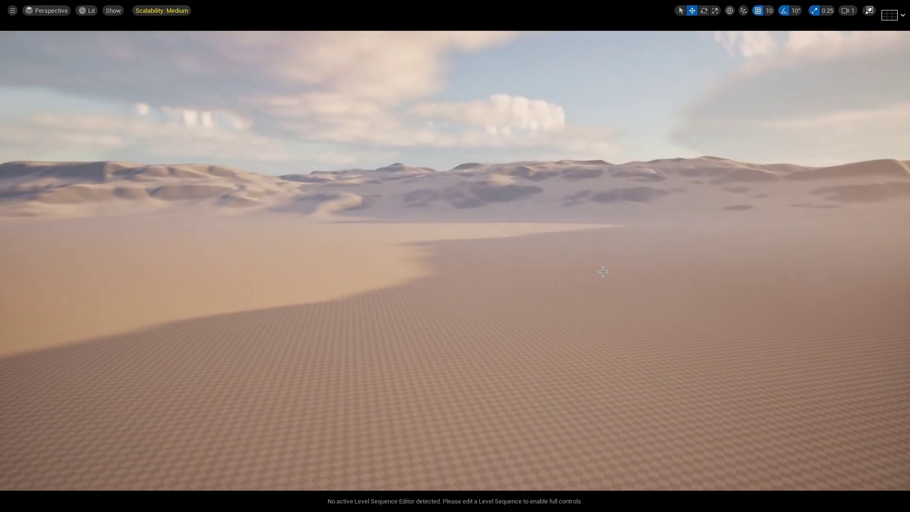
{"action": "mouse_move", "coordinate": [588, 289]}
{"action": "right_mouse_down"}
{"action": "mouse_move", "coordinate": [640, 276]}
{"action": "mouse_move", "coordinate": [683, 281]}
{"action": "mouse_move", "coordinate": [543, 289]}
{"action": "mouse_move", "coordinate": [682, 290]}
{"action": "mouse_move", "coordinate": [636, 302]}
{"action": "mouse_move", "coordinate": [583, 294]}
{"action": "right_mouse_up"}
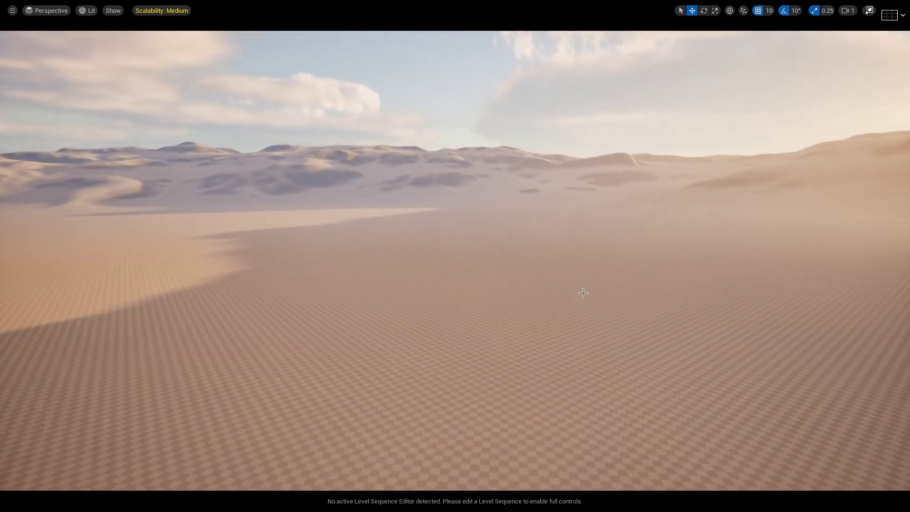
{"action": "key", "text": "F11"}
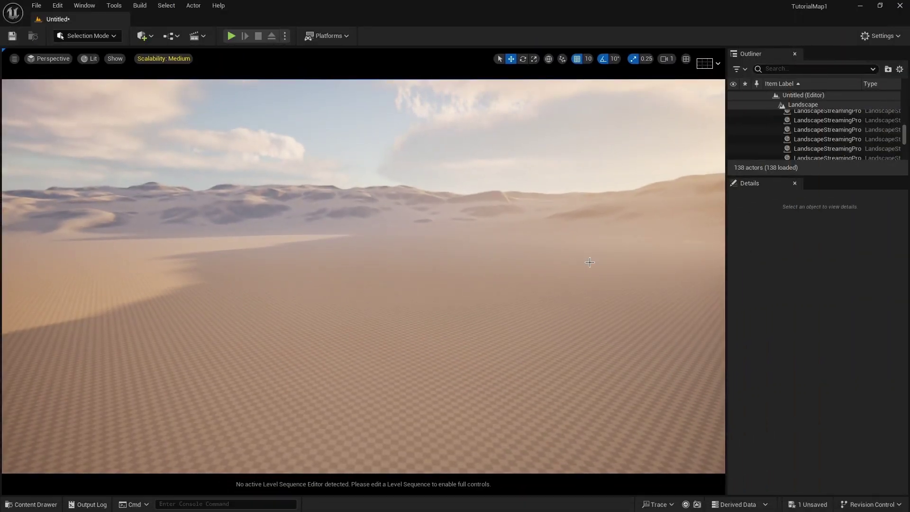
{"action": "key", "text": "F11"}
{"action": "key", "text": "F11"}
{"action": "key", "text": "F11"}
{"action": "key", "text": "F11"}
{"action": "key", "text": "F11"}
{"action": "key", "text": "F11"}
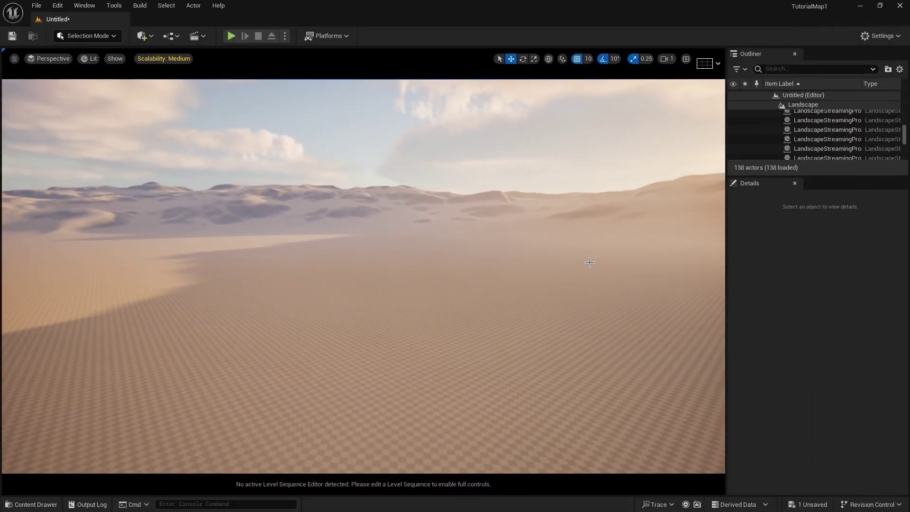
Step: Select the sky sphere in the level and change the viewport's type back to Default Viewport
{"action": "right_click_drag", "start_coordinate": [416, 317], "coordinate": [408, 298]}
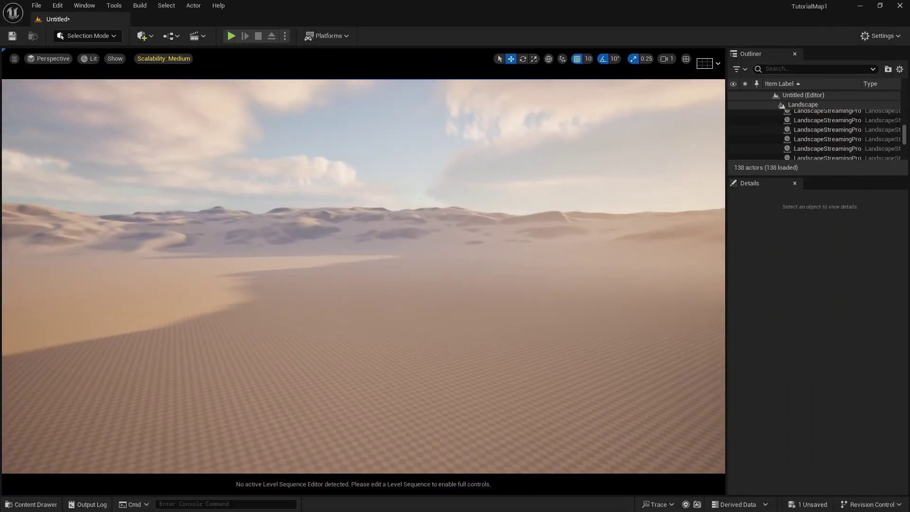
{"action": "left_click", "coordinate": [255, 229]}
{"action": "left_click", "coordinate": [49, 59]}
{"action": "left_click", "coordinate": [52, 164]}
{"action": "right_click_drag", "start_coordinate": [438, 291], "coordinate": [436, 283]}
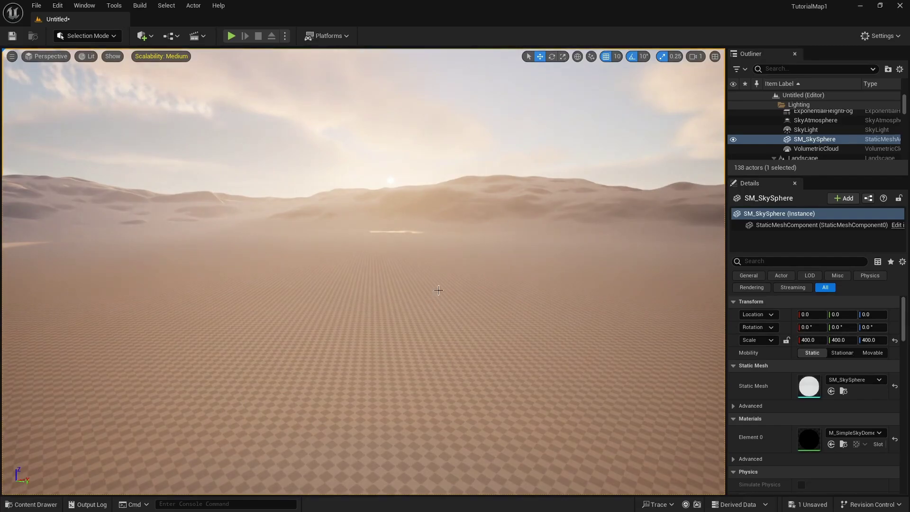
Step: Split the viewport into four panes and try the layout with one large perspective pane beside three stacked orthographic panes
{"action": "left_click", "coordinate": [716, 56]}
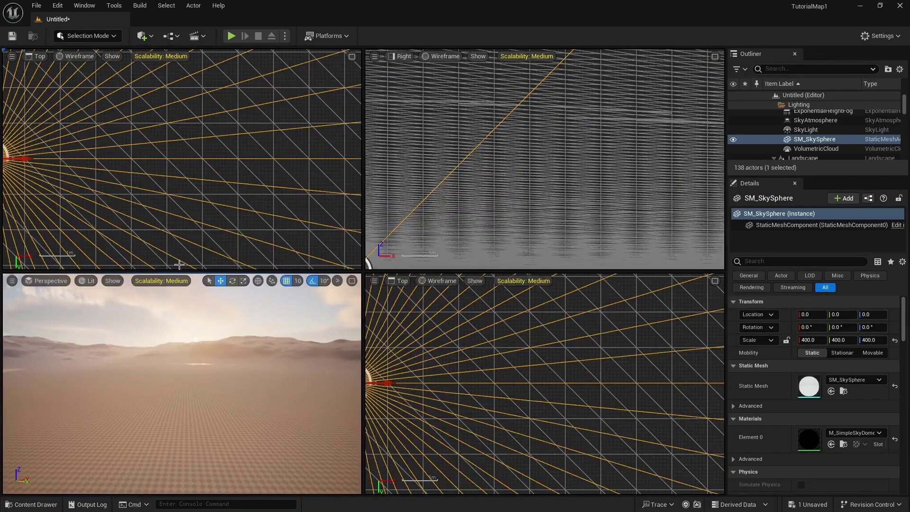
{"action": "left_click", "coordinate": [12, 56]}
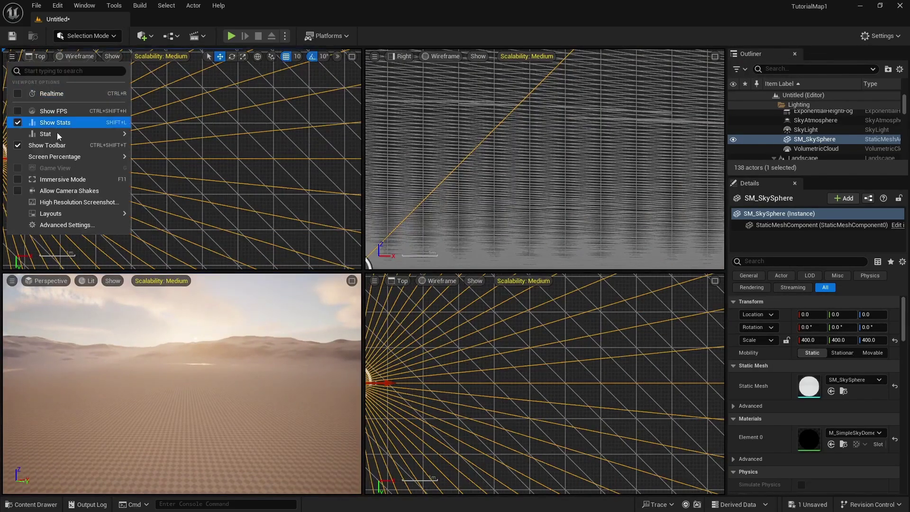
{"action": "mouse_move", "coordinate": [68, 213]}
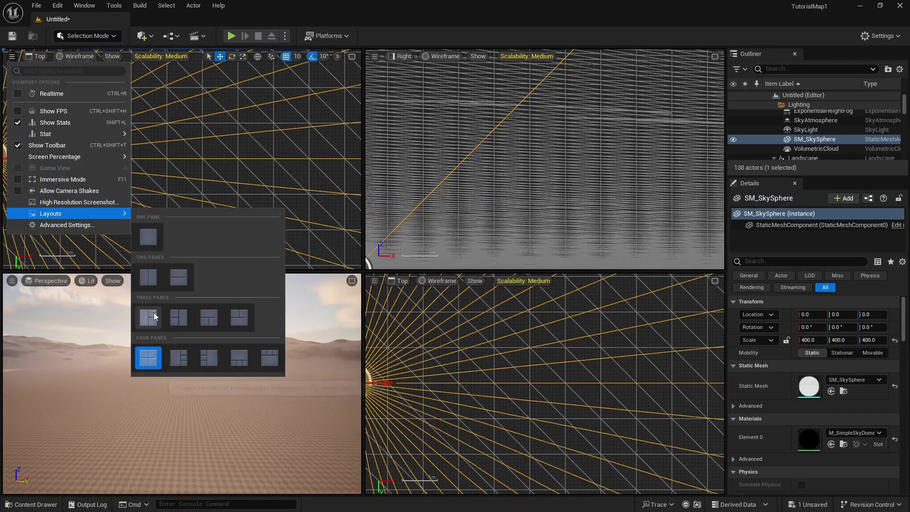
{"action": "left_click", "coordinate": [178, 358]}
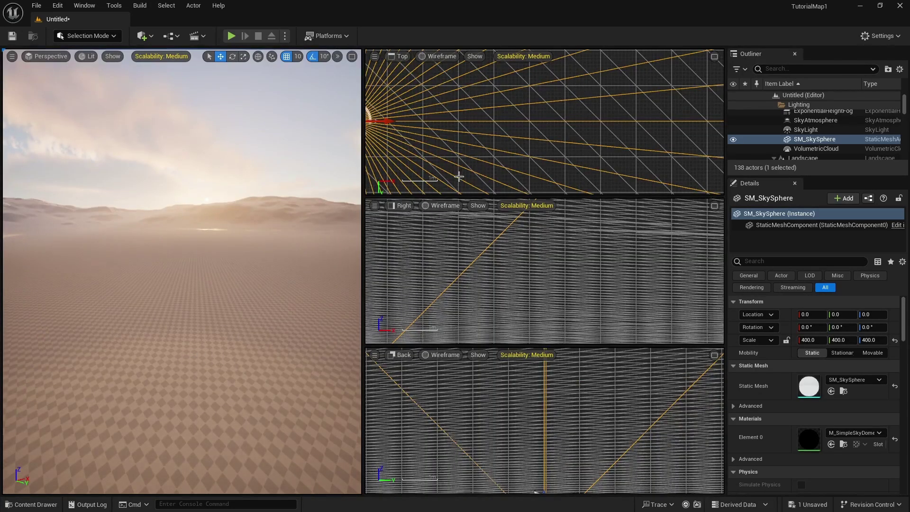
{"action": "right_click_drag", "start_coordinate": [293, 225], "coordinate": [185, 119]}
Step: Try a three-pane viewport layout and return to a single large perspective viewport
{"action": "left_click", "coordinate": [12, 56]}
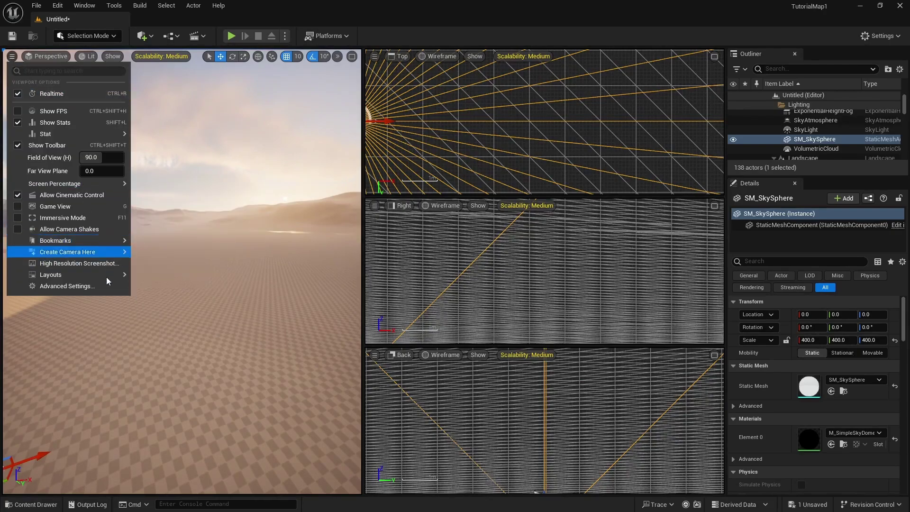
{"action": "mouse_move", "coordinate": [104, 278]}
{"action": "left_click", "coordinate": [209, 380]}
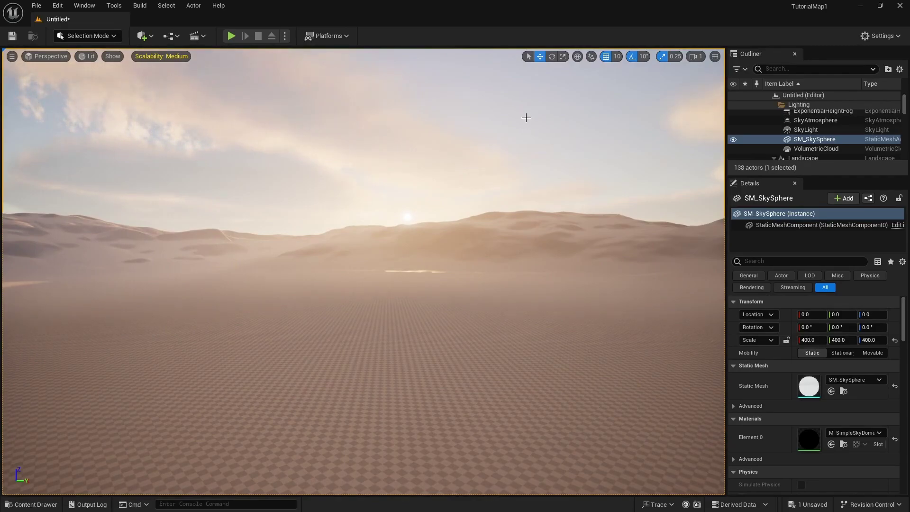
Step: Save the untitled level as NewMap in the Content folder
{"action": "left_click", "coordinate": [13, 37]}
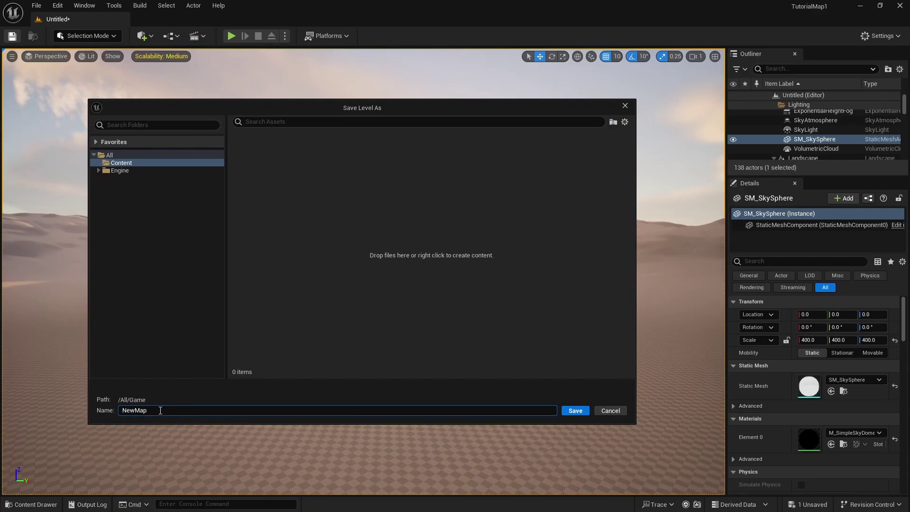
{"action": "left_click_drag", "start_coordinate": [157, 411], "coordinate": [116, 409]}
{"action": "left_click", "coordinate": [153, 412]}
{"action": "left_click", "coordinate": [574, 412]}
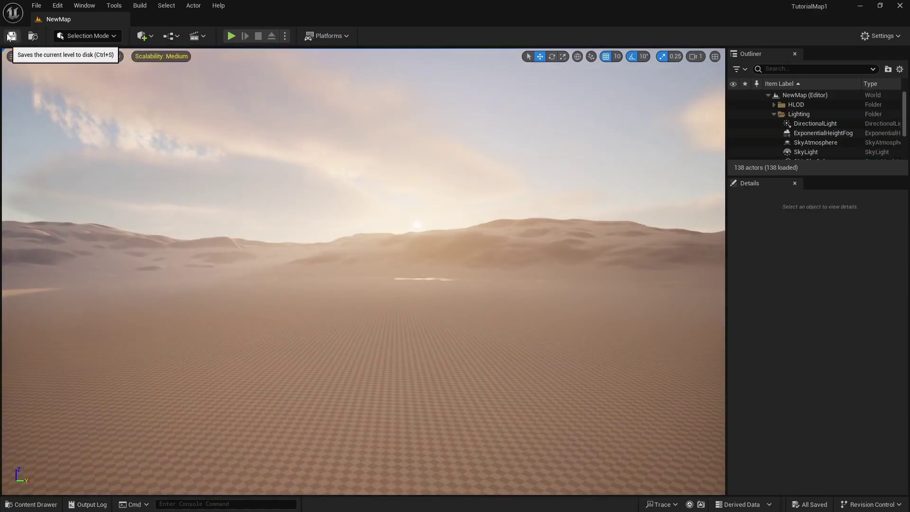
Step: Save all unsaved levels and assets of the project
{"action": "right_click_drag", "start_coordinate": [266, 185], "coordinate": [259, 191]}
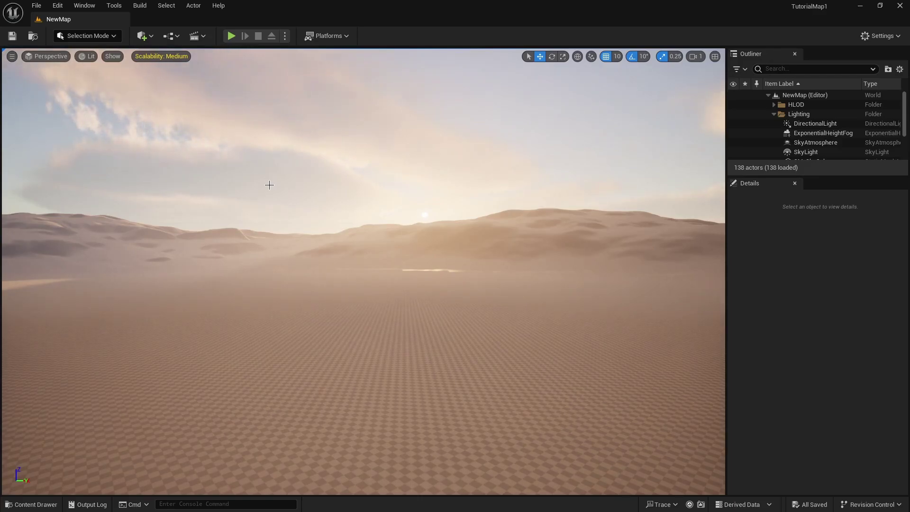
{"action": "right_click_drag", "start_coordinate": [298, 189], "coordinate": [295, 168]}
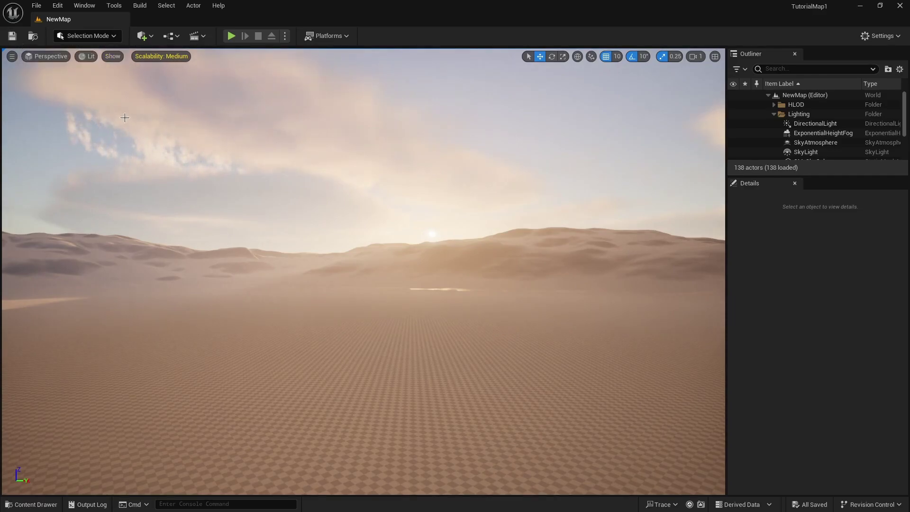
{"action": "left_click", "coordinate": [37, 6]}
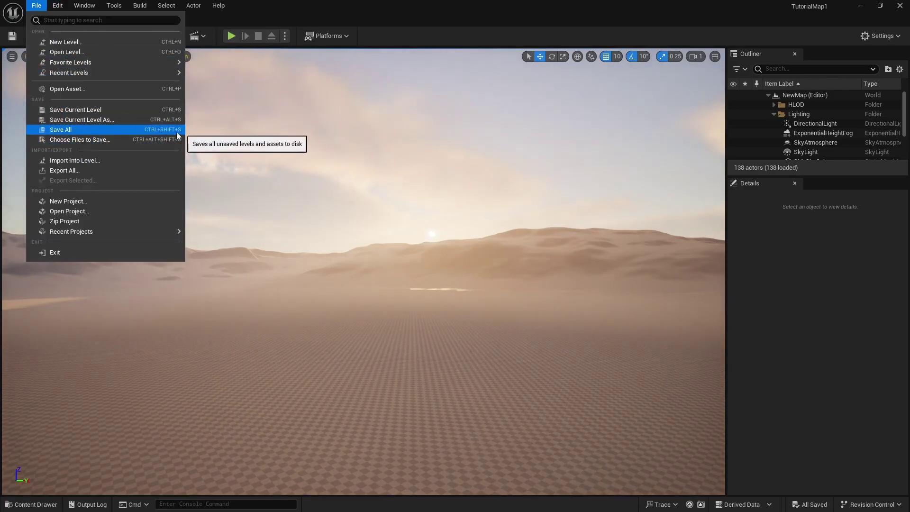
{"action": "left_click", "coordinate": [131, 130]}
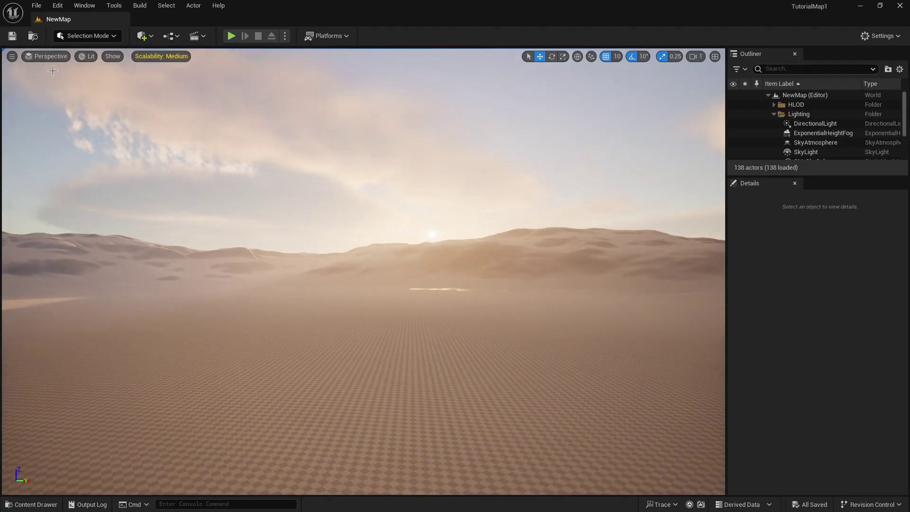
Step: Browse to the NewMap level's asset in the content browser, and try opening and closing the Content Drawer
{"action": "left_click", "coordinate": [33, 37]}
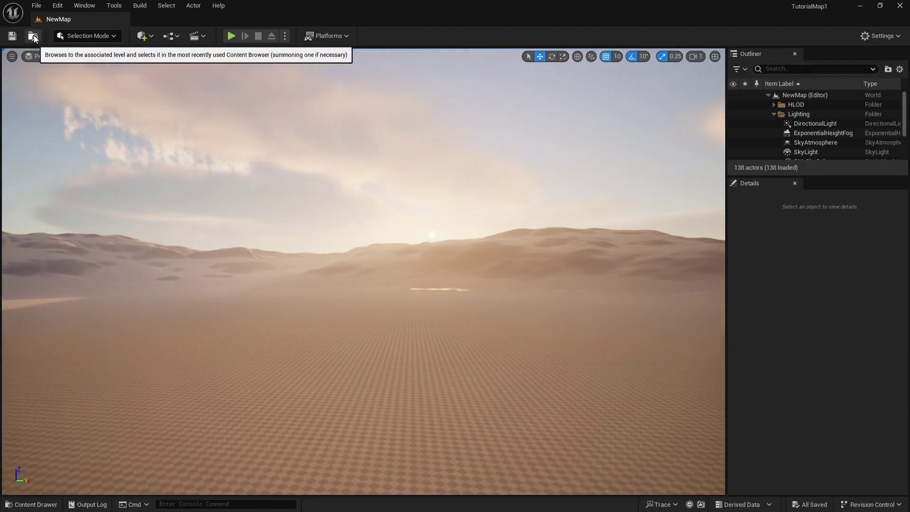
{"action": "left_click", "coordinate": [34, 37]}
{"action": "left_click", "coordinate": [33, 37]}
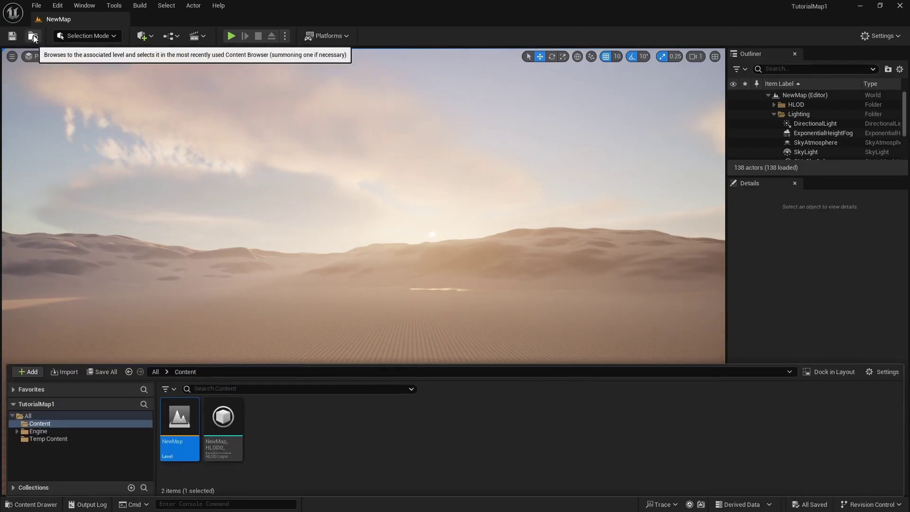
{"action": "left_click", "coordinate": [33, 37]}
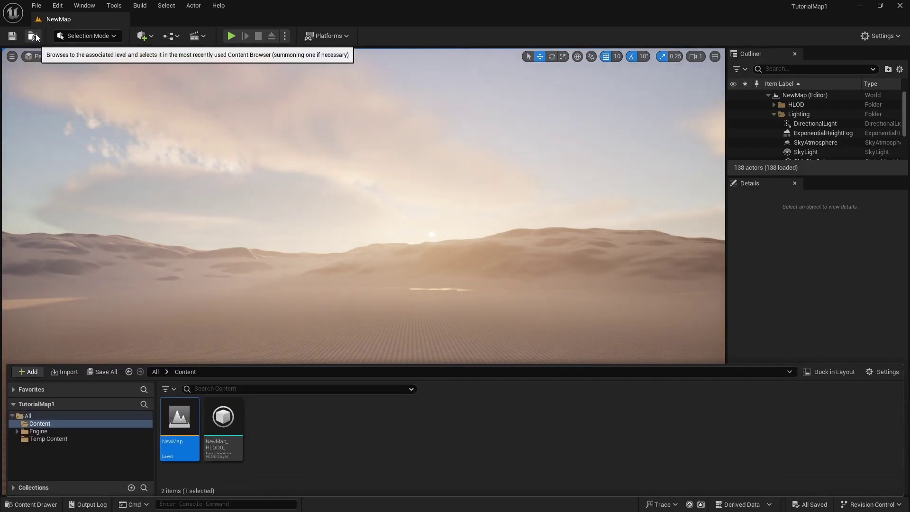
{"action": "left_click", "coordinate": [33, 37]}
{"action": "left_click", "coordinate": [29, 505]}
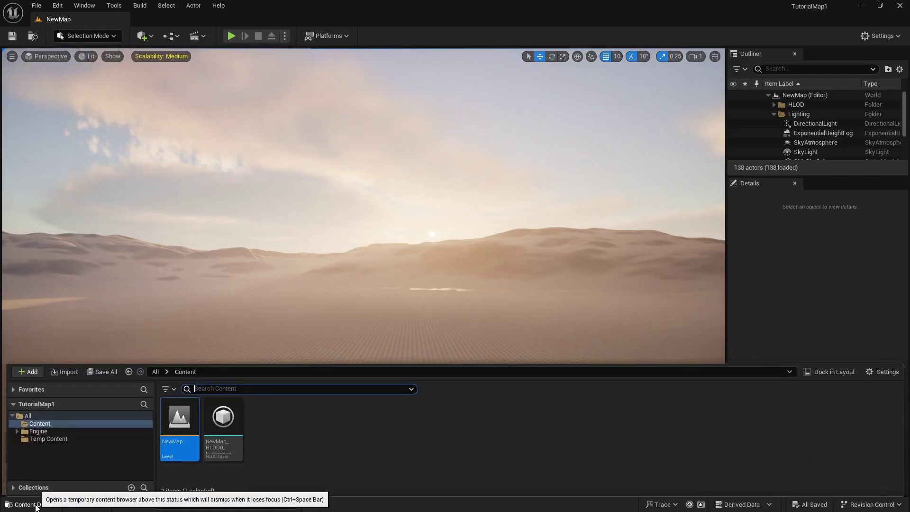
{"action": "key", "text": "ctrl+space"}
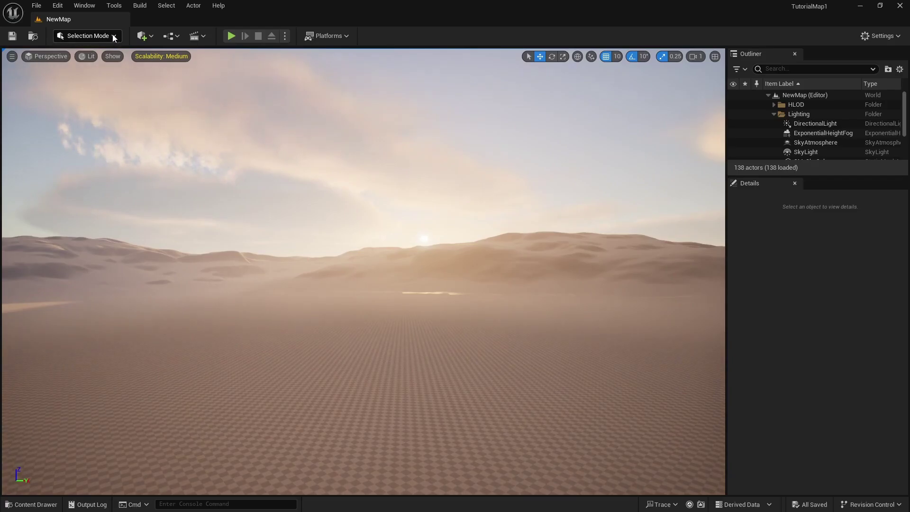
Step: Try the Landscape mode with its sculpting tools and return to Selection mode
{"action": "left_click", "coordinate": [114, 37]}
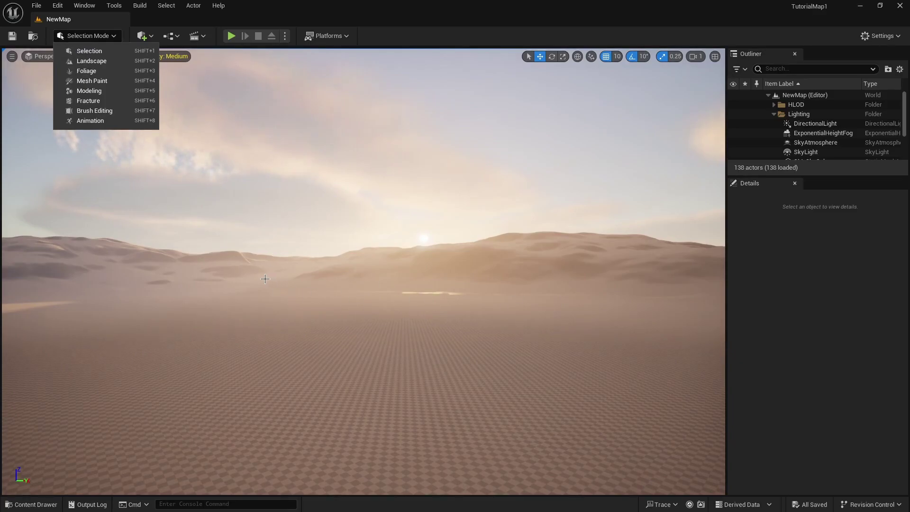
{"action": "left_click", "coordinate": [121, 61]}
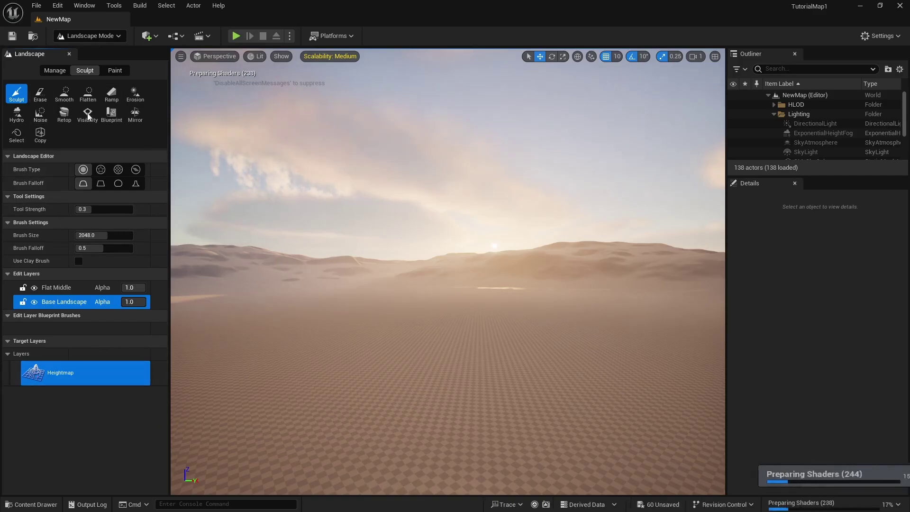
{"action": "left_click", "coordinate": [115, 38]}
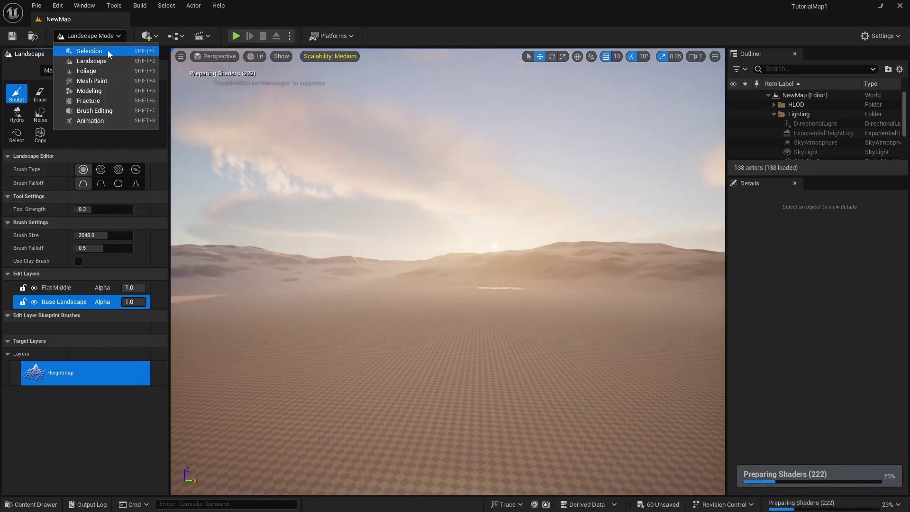
{"action": "left_click", "coordinate": [107, 51]}
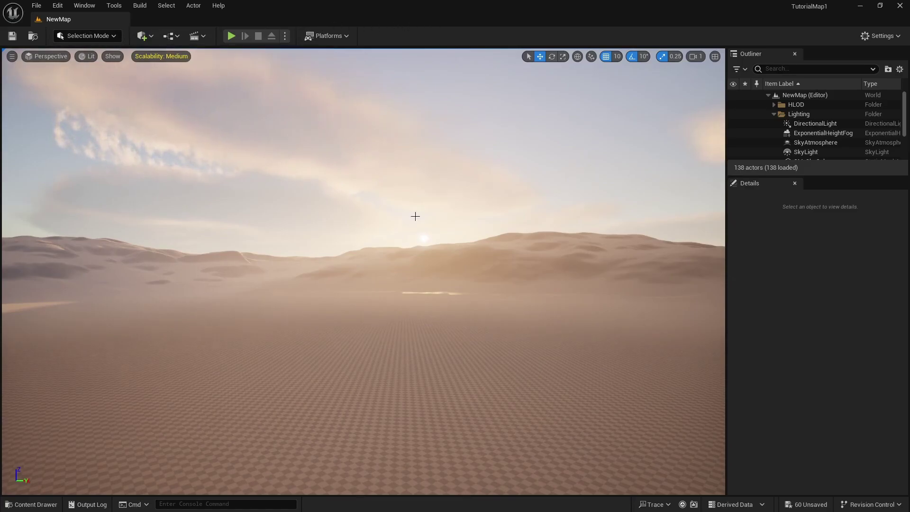
Step: Add a Sphere shape actor to the level
{"action": "left_click", "coordinate": [151, 38]}
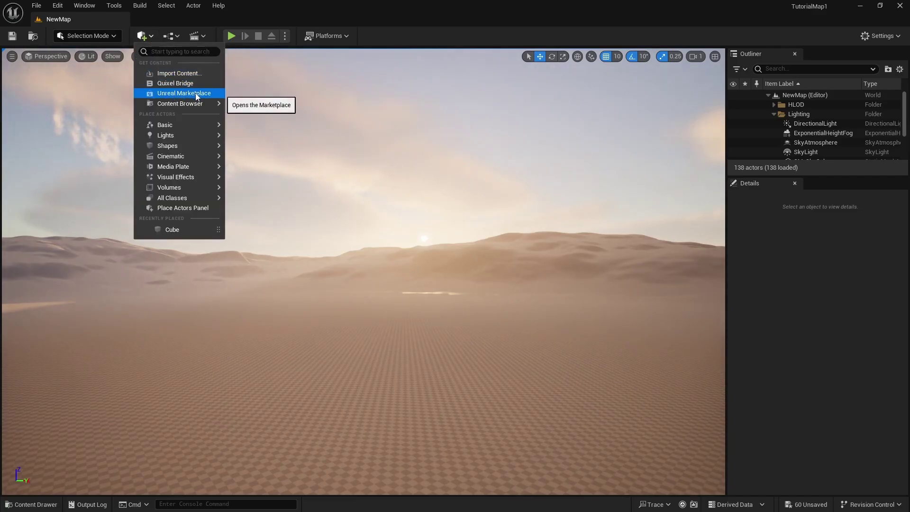
{"action": "mouse_move", "coordinate": [192, 102]}
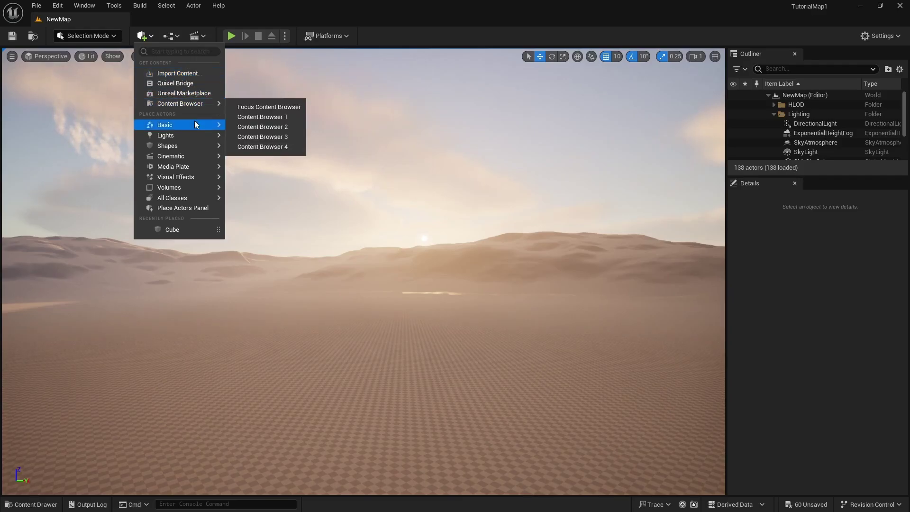
{"action": "mouse_move", "coordinate": [194, 123]}
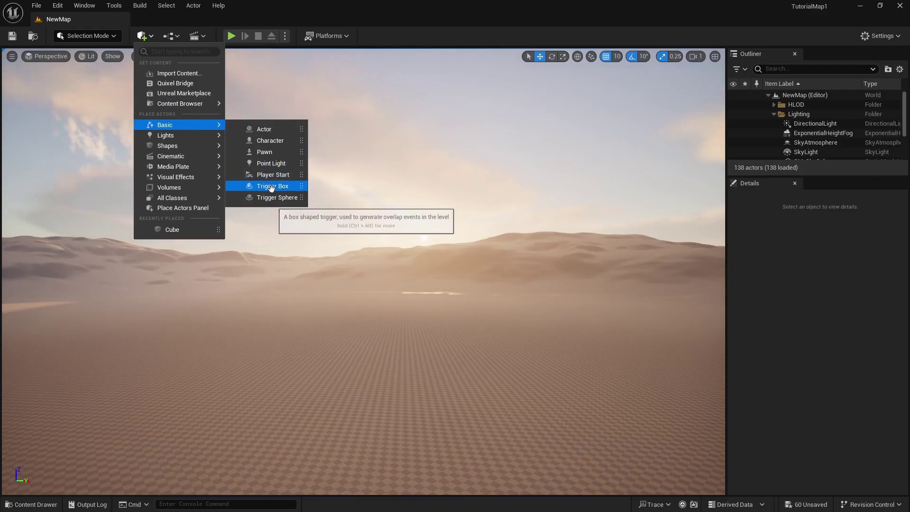
{"action": "mouse_move", "coordinate": [192, 140]}
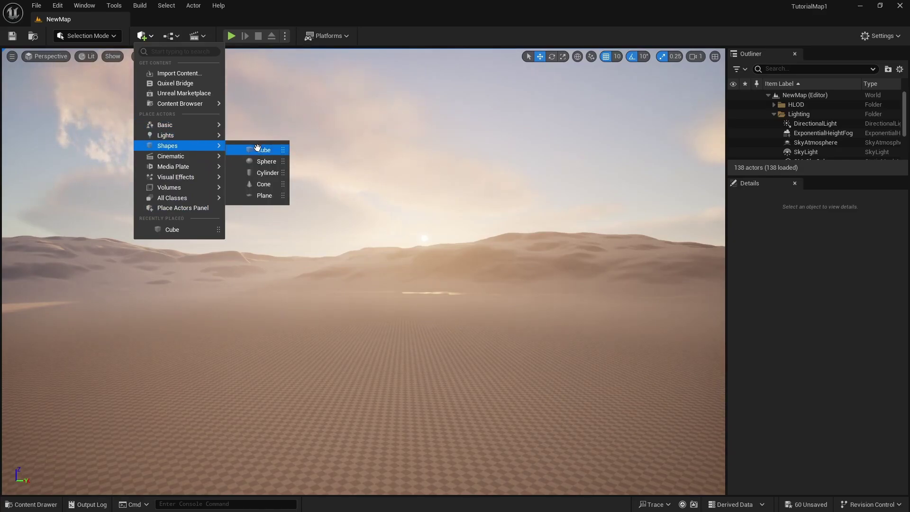
{"action": "left_click", "coordinate": [262, 161]}
{"action": "right_click_drag", "start_coordinate": [348, 234], "coordinate": [369, 223]}
{"action": "left_click_drag", "start_coordinate": [374, 198], "coordinate": [338, 336]}
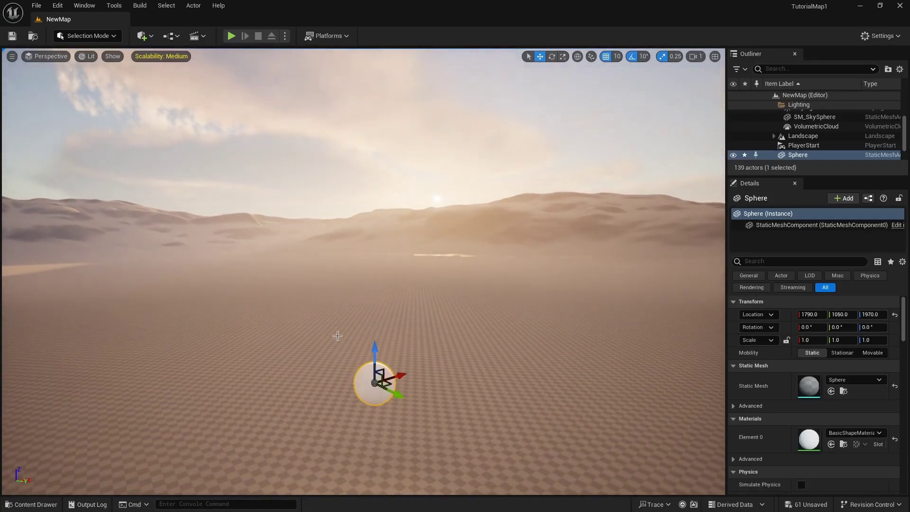
{"action": "left_click", "coordinate": [112, 57]}
{"action": "left_click", "coordinate": [91, 57]}
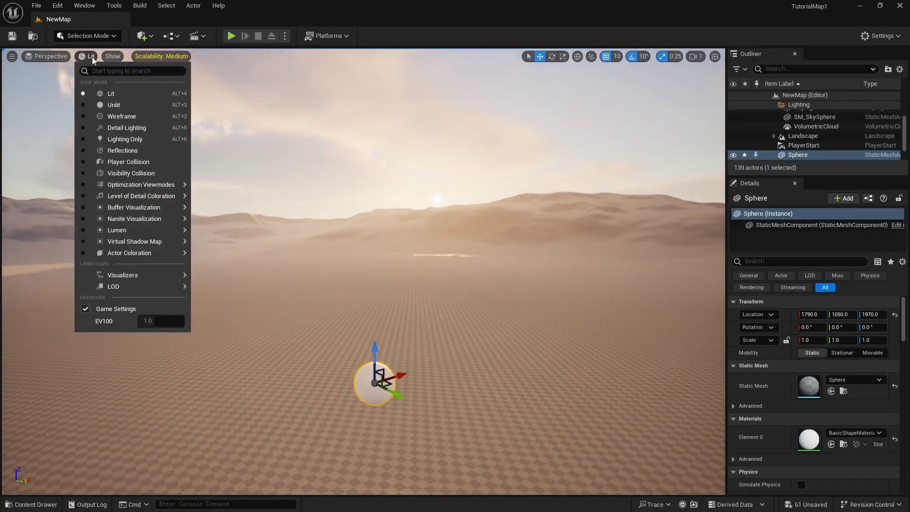
{"action": "left_click", "coordinate": [132, 46]}
Step: Add a Point Light beside the sphere, and delete the light and the sphere from the level
{"action": "left_click", "coordinate": [142, 36]}
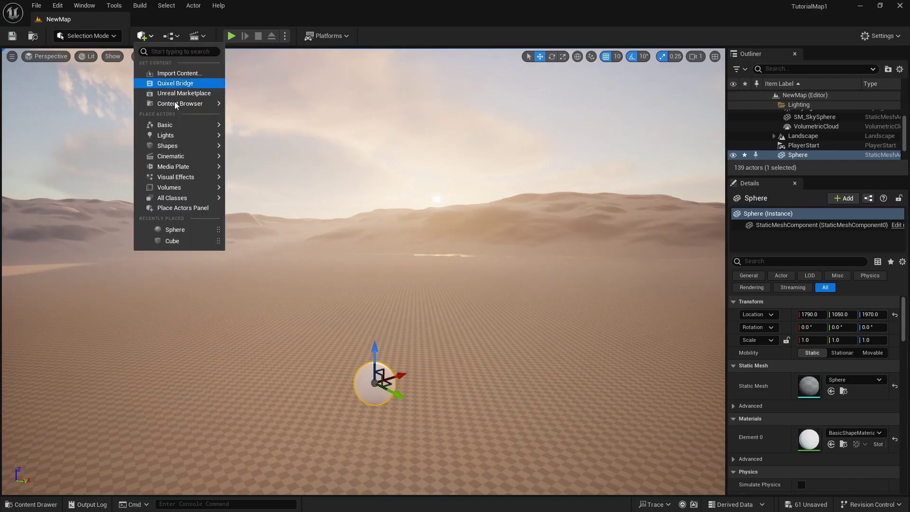
{"action": "mouse_move", "coordinate": [185, 136]}
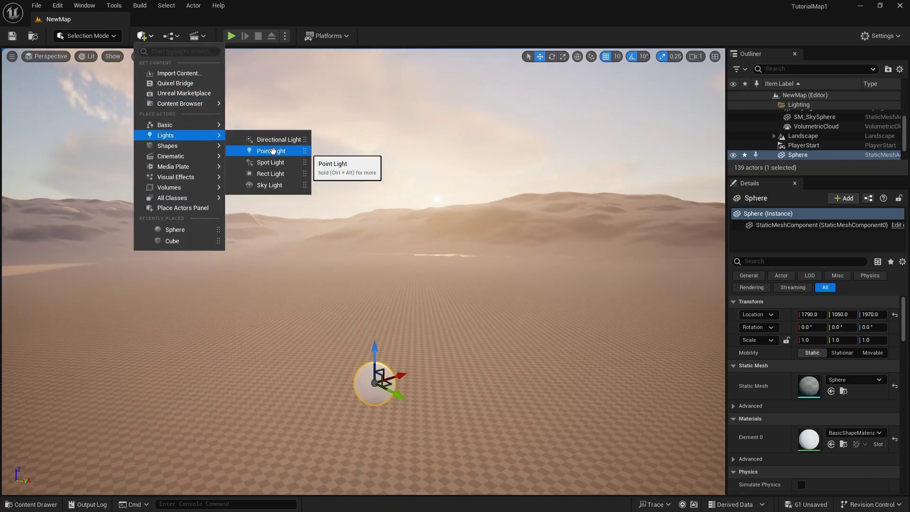
{"action": "left_click", "coordinate": [272, 151]}
{"action": "left_click_drag", "start_coordinate": [363, 238], "coordinate": [372, 382]}
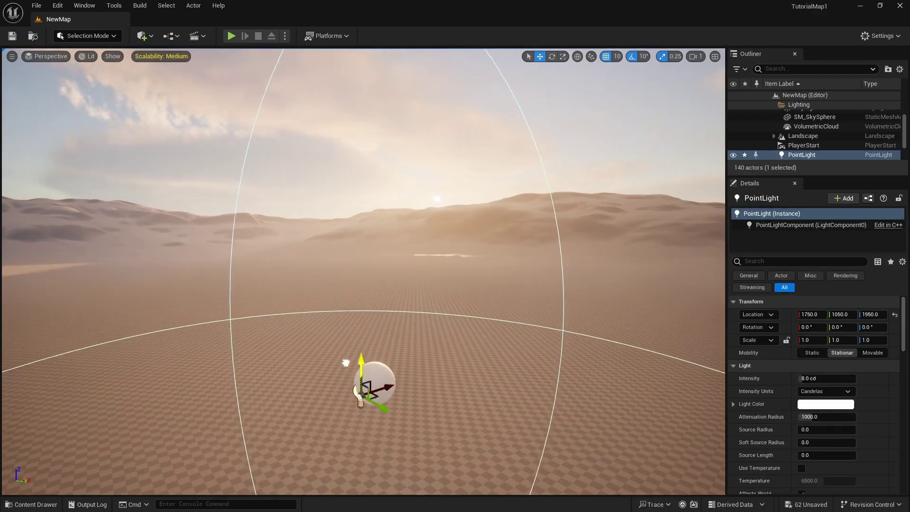
{"action": "key", "text": "Delete"}
Step: Open the Level Blueprint of NewMap and dock its window beside the level editor's tab
{"action": "left_click", "coordinate": [171, 36]}
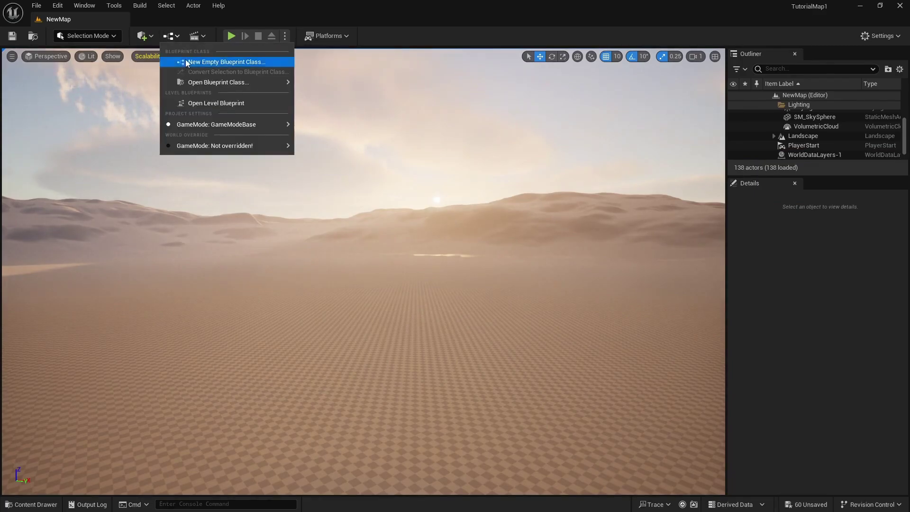
{"action": "left_click", "coordinate": [178, 38]}
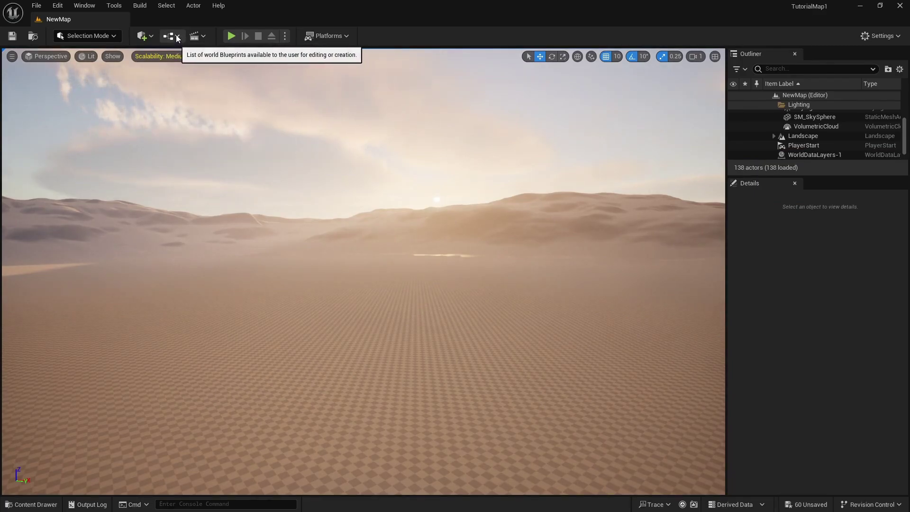
{"action": "left_click", "coordinate": [177, 37]}
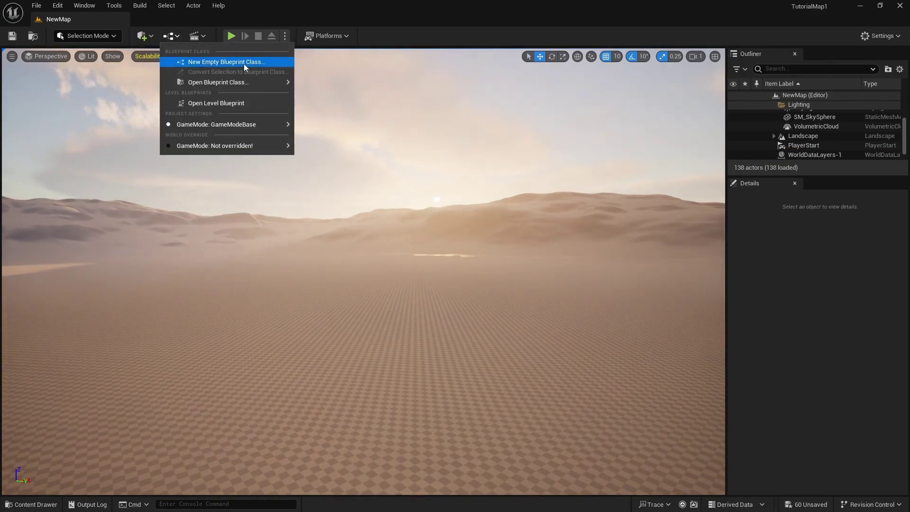
{"action": "mouse_move", "coordinate": [256, 84]}
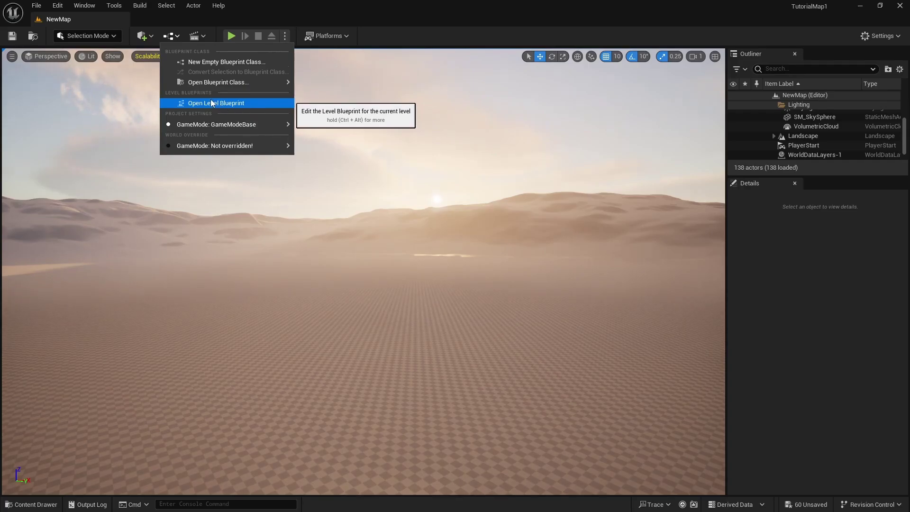
{"action": "left_click", "coordinate": [248, 103]}
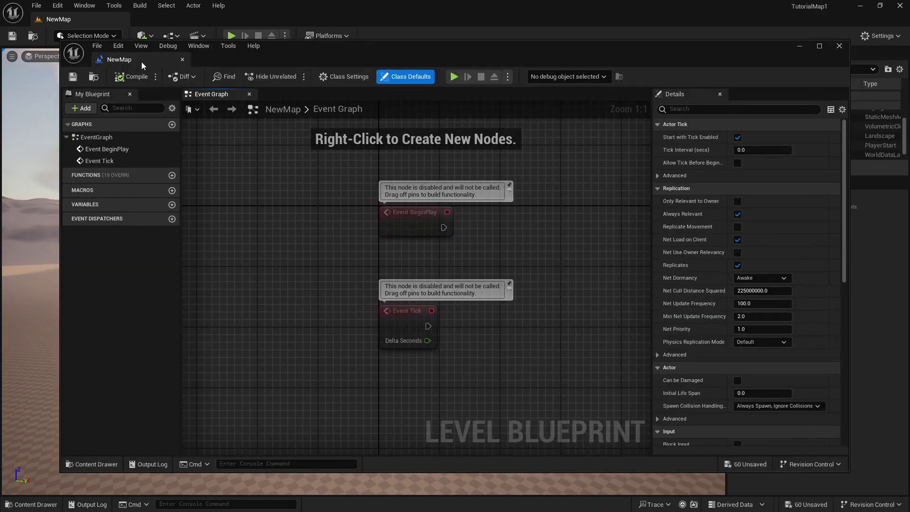
{"action": "left_click_drag", "start_coordinate": [141, 61], "coordinate": [171, 17]}
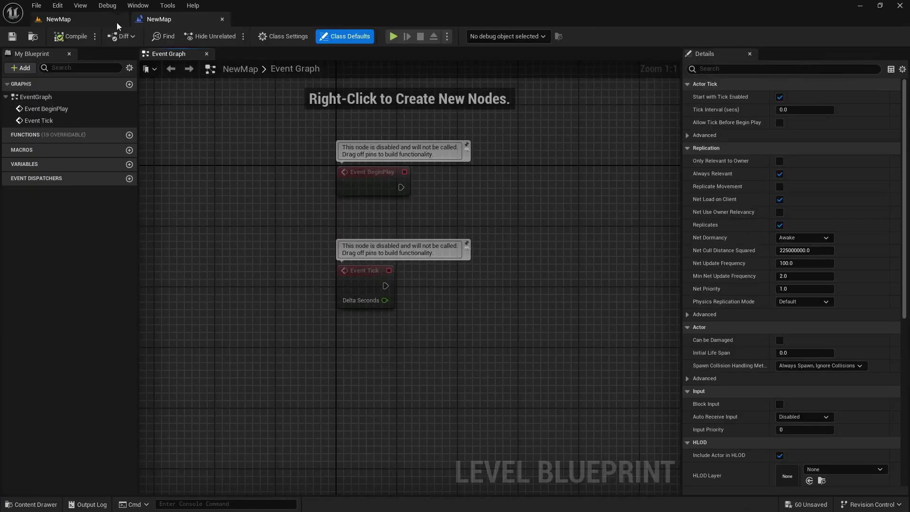
Step: Switch back and forth between the level view and the Level Blueprint, and look over the event graph
{"action": "left_click", "coordinate": [89, 16]}
{"action": "left_click", "coordinate": [157, 19]}
{"action": "left_click", "coordinate": [107, 16]}
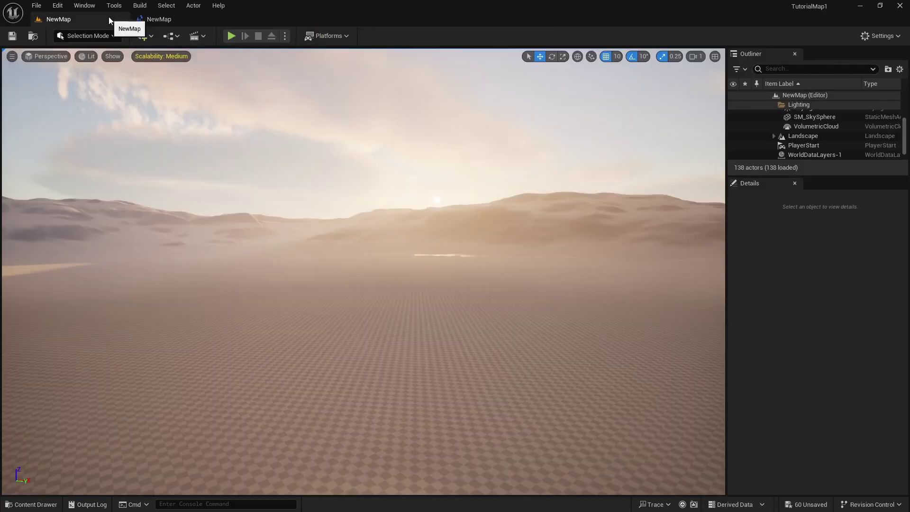
{"action": "left_click", "coordinate": [159, 19]}
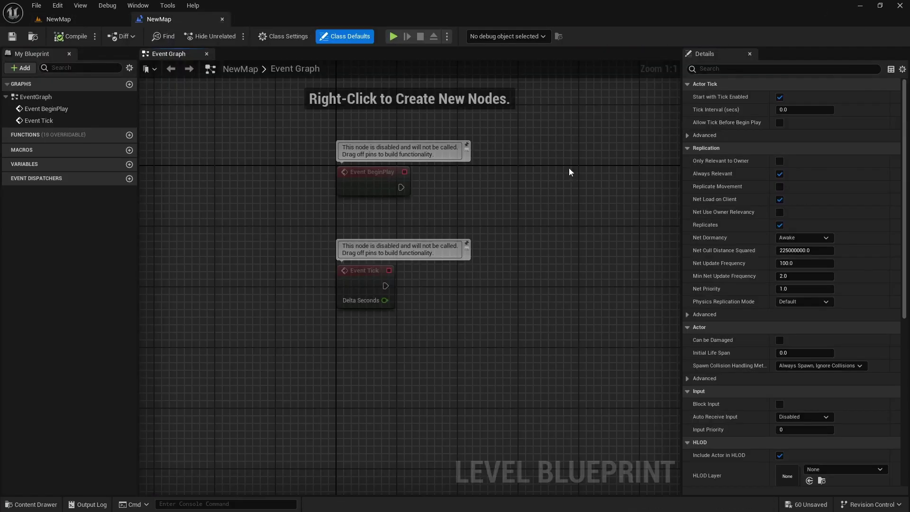
{"action": "right_click_drag", "start_coordinate": [512, 217], "coordinate": [390, 276]}
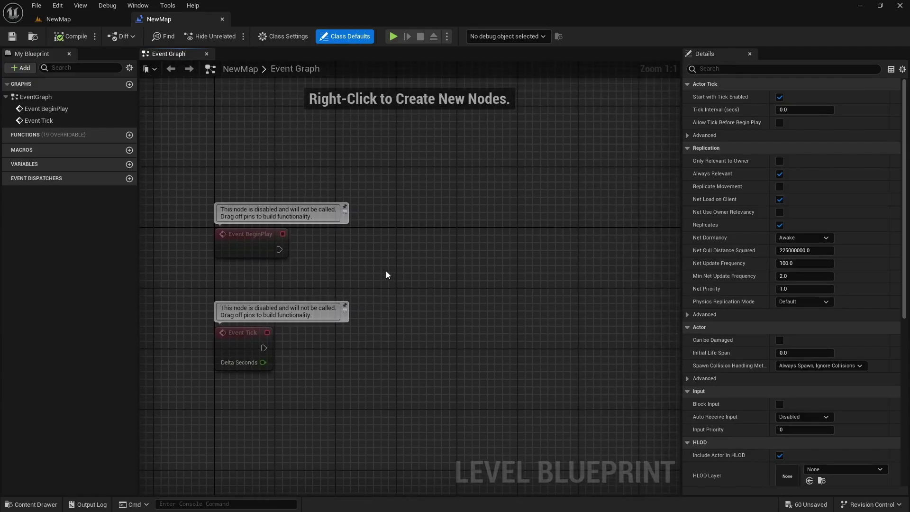
Step: Add a reference to the level's DirectionalLight actor to the Level Blueprint's event graph, and try pulling a wire from its output pin
{"action": "left_click", "coordinate": [95, 20]}
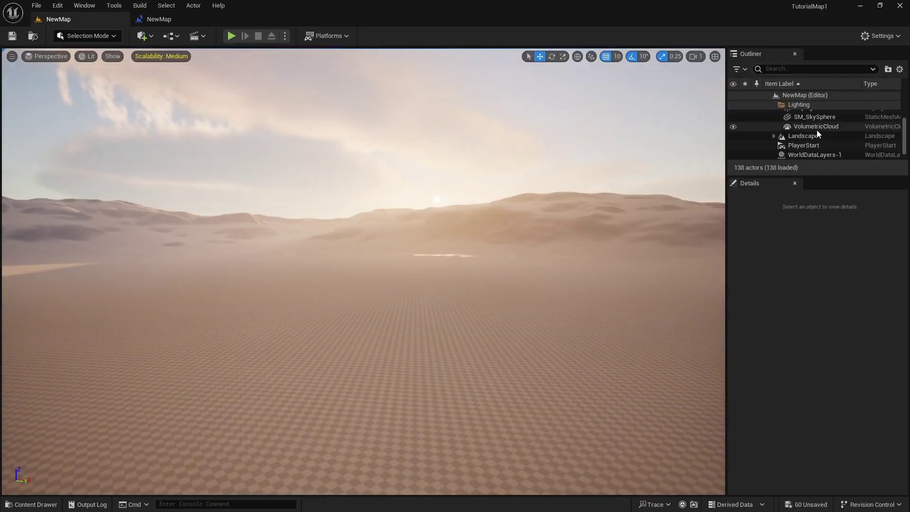
{"action": "left_click_drag", "start_coordinate": [822, 116], "coordinate": [616, 258]}
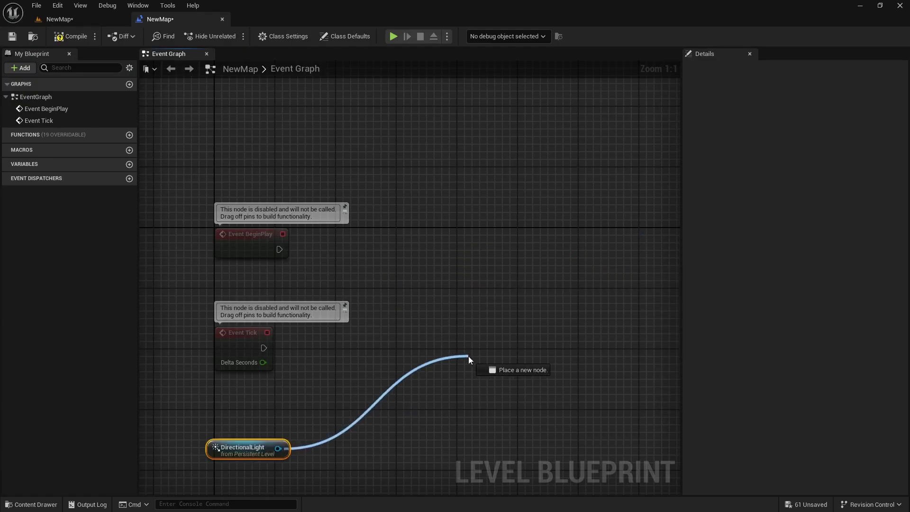
{"action": "left_click_drag", "start_coordinate": [468, 360], "coordinate": [305, 443]}
{"action": "left_click", "coordinate": [276, 402]}
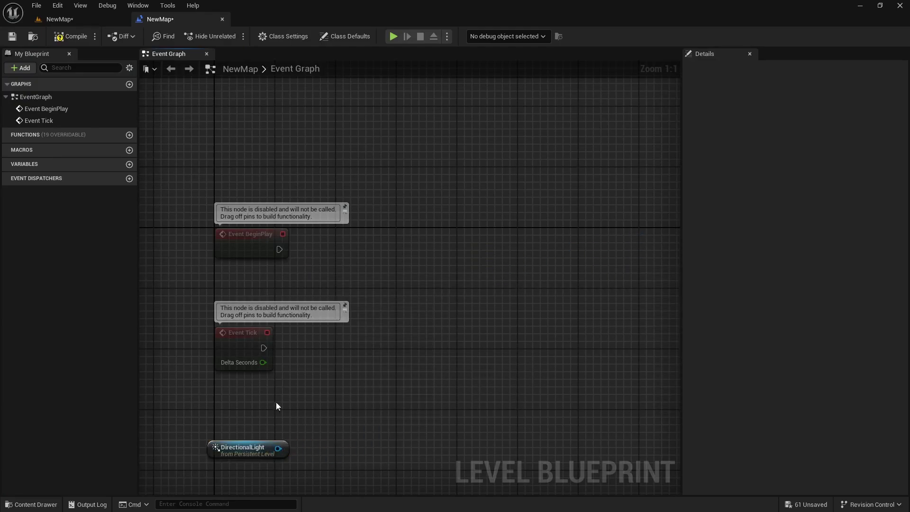
{"action": "left_click", "coordinate": [285, 449]}
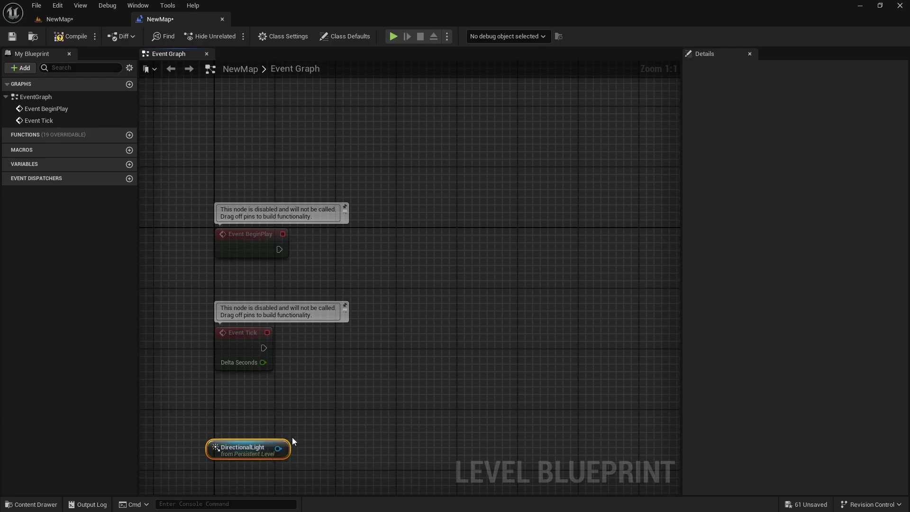
{"action": "left_click_drag", "start_coordinate": [278, 449], "coordinate": [488, 332]}
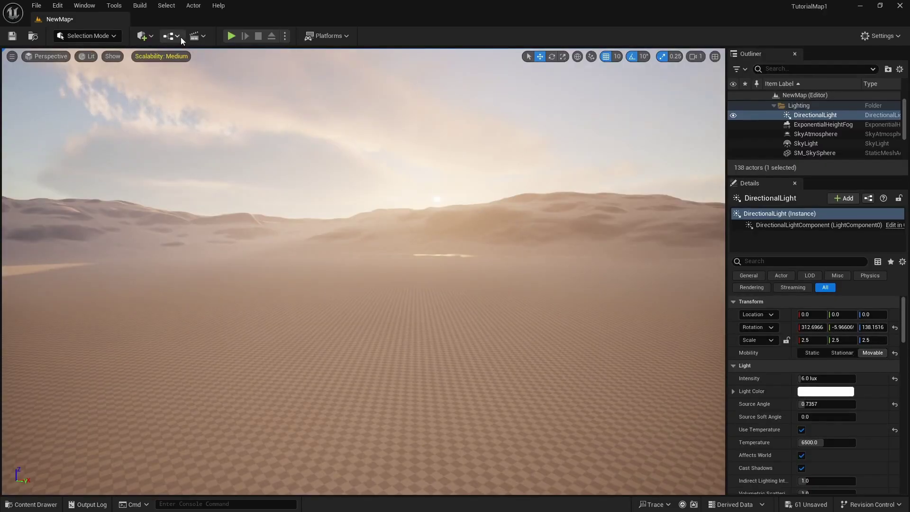
Step: Look at the cinematics options, and test-play the level in the viewport and stop it
{"action": "left_click", "coordinate": [202, 36]}
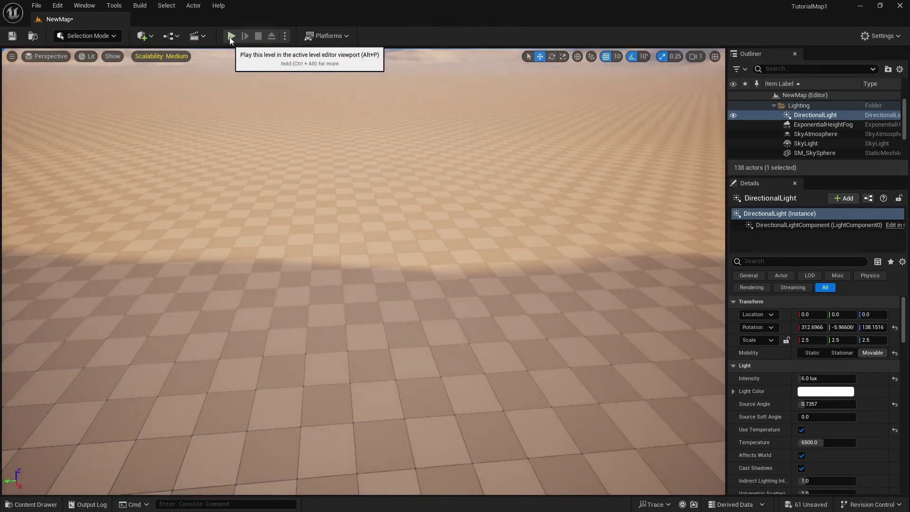
{"action": "left_click", "coordinate": [231, 36]}
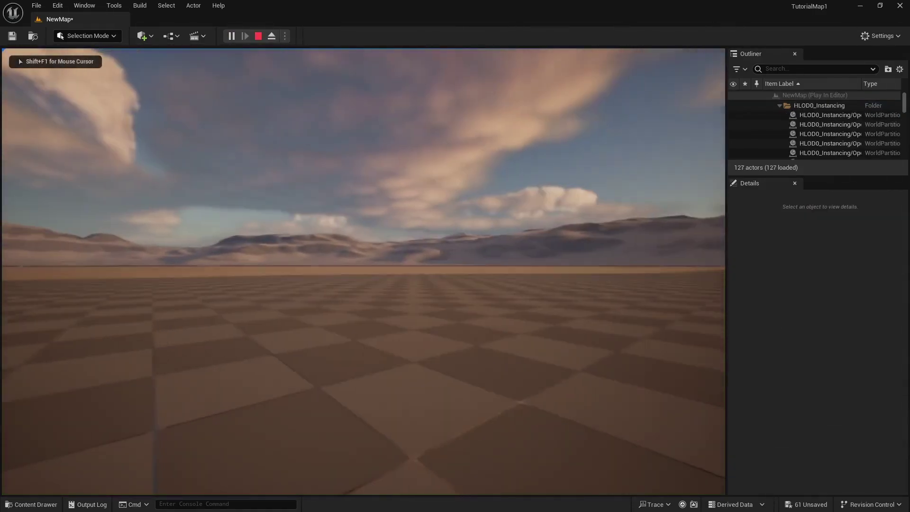
{"action": "key", "text": "Escape"}
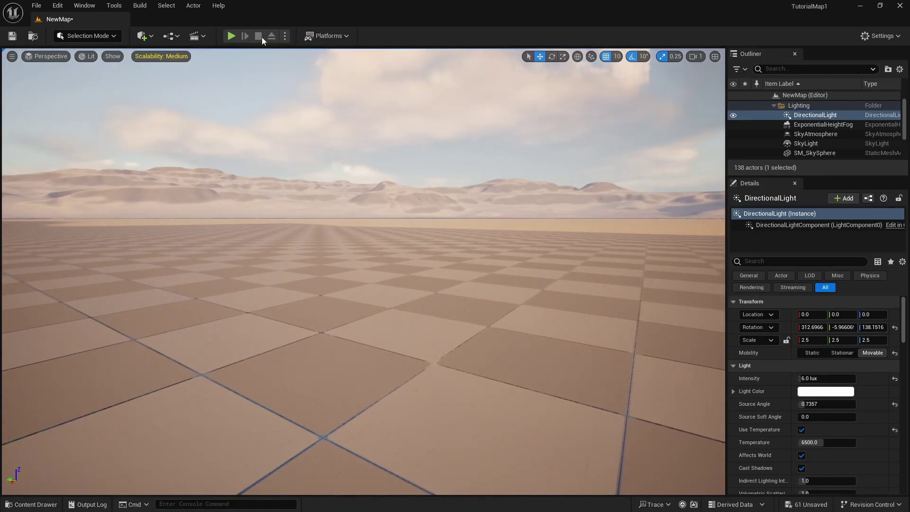
Step: Play the level again, eject from the player controller, and fly the free camera around the running level
{"action": "left_click", "coordinate": [232, 36]}
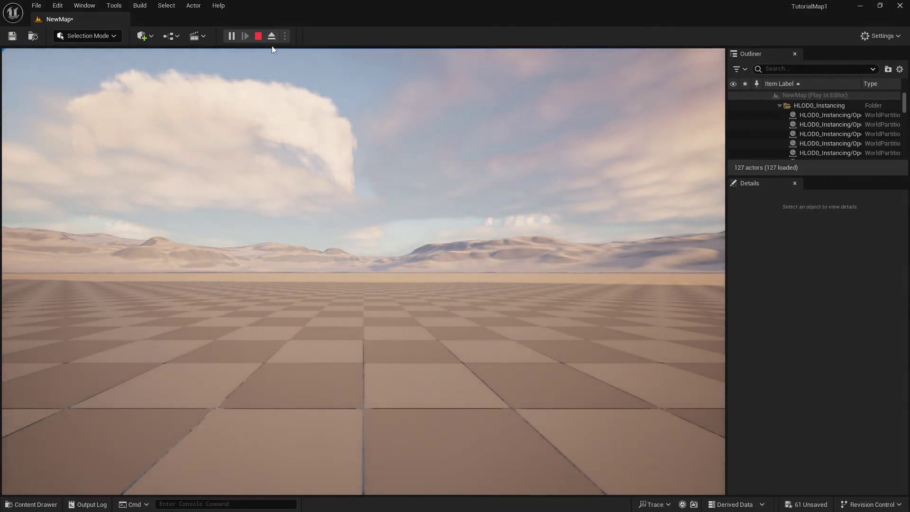
{"action": "left_click", "coordinate": [271, 38]}
{"action": "right_click_drag", "start_coordinate": [437, 199], "coordinate": [370, 275]}
{"action": "key", "text": "s"}
{"action": "right_click_drag", "start_coordinate": [464, 208], "coordinate": [416, 159]}
{"action": "key", "text": "d"}
{"action": "key", "text": "w"}
{"action": "right_click_drag", "start_coordinate": [328, 207], "coordinate": [341, 249]}
{"action": "key", "text": "a"}
{"action": "key", "text": "w"}
{"action": "key", "text": "s"}
{"action": "key", "text": "d"}
{"action": "key", "text": "a"}
{"action": "key", "text": "w"}
{"action": "key", "text": "s"}
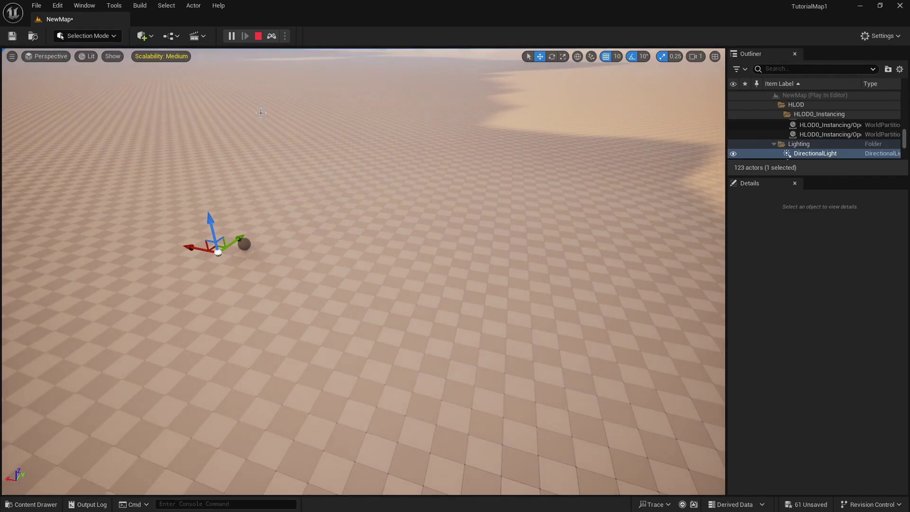
Step: Possess the player controller again and stop the play session
{"action": "left_click", "coordinate": [272, 36]}
{"action": "left_click", "coordinate": [588, 321]}
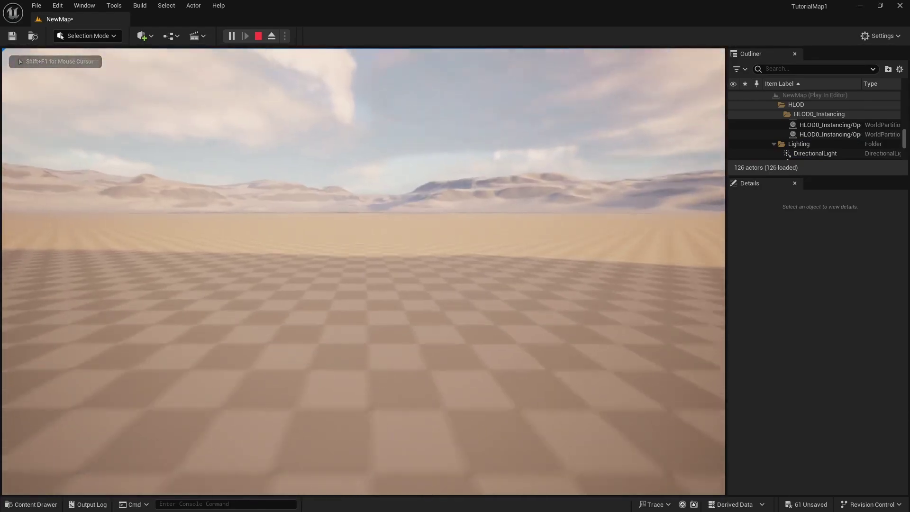
{"action": "key", "text": "Escape"}
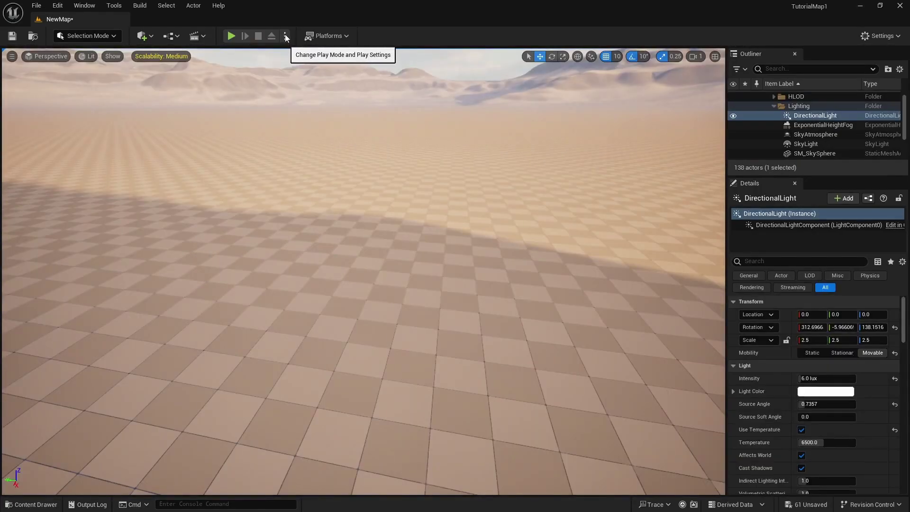
Step: Play the level in a new editor window (PIE) and move the preview window aside
{"action": "left_click", "coordinate": [285, 36]}
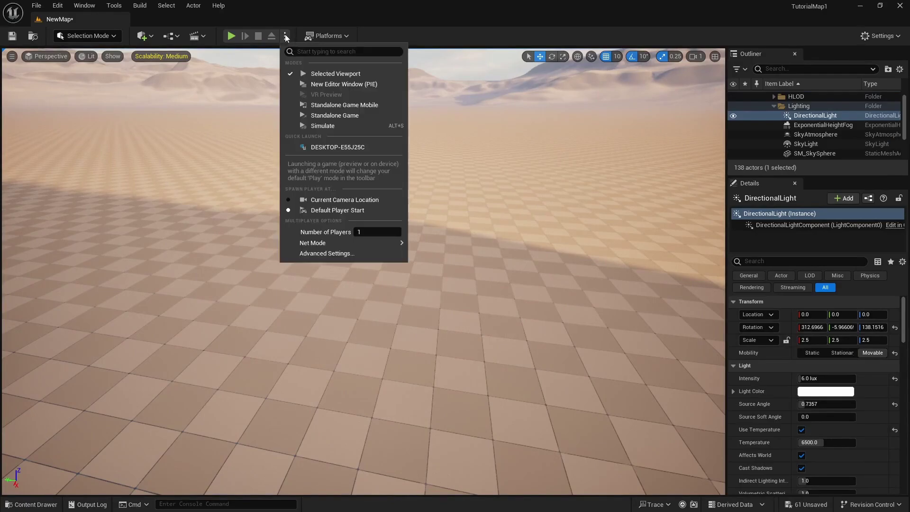
{"action": "left_click", "coordinate": [364, 84]}
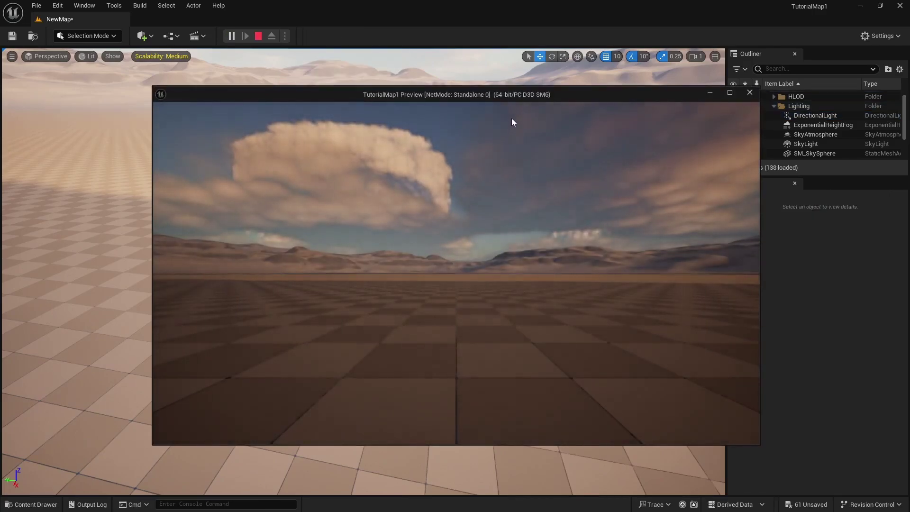
{"action": "left_click_drag", "start_coordinate": [566, 97], "coordinate": [484, 84]}
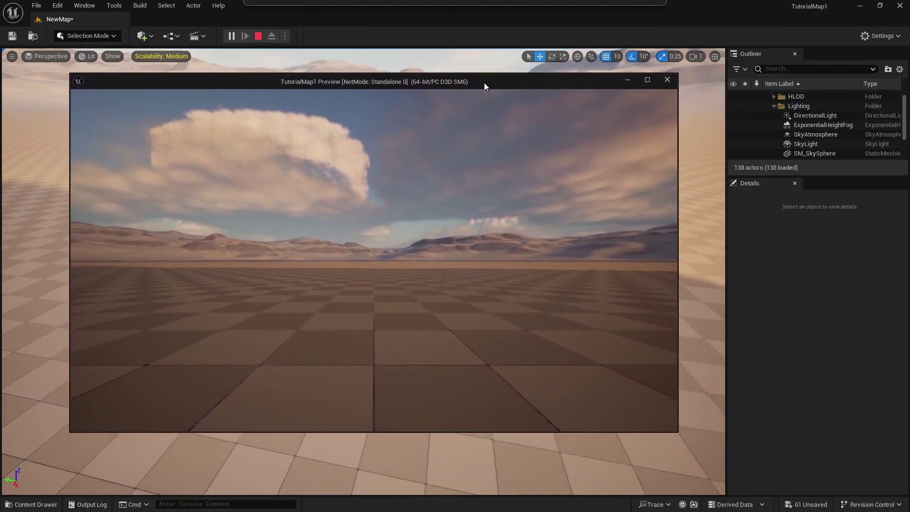
Step: Fly back and forth around the level in the preview window, and stop the play session
{"action": "left_click", "coordinate": [396, 247]}
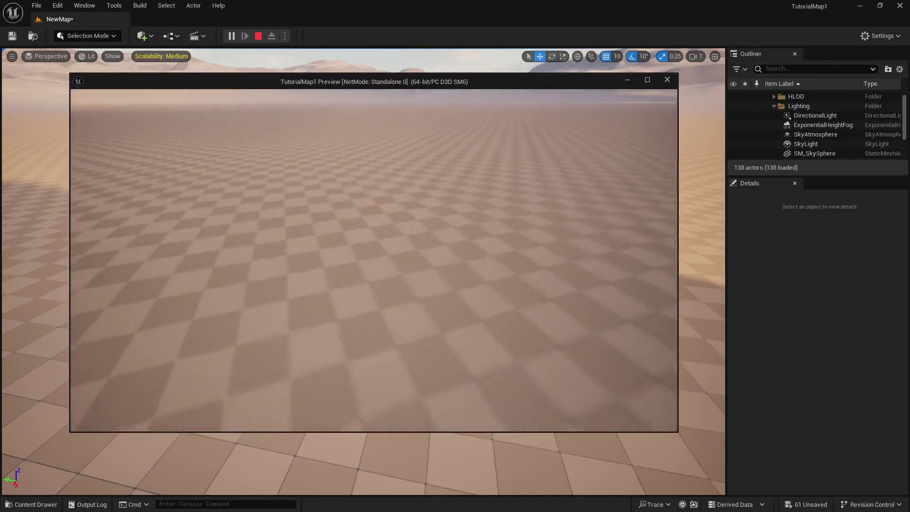
{"action": "key", "text": "w"}
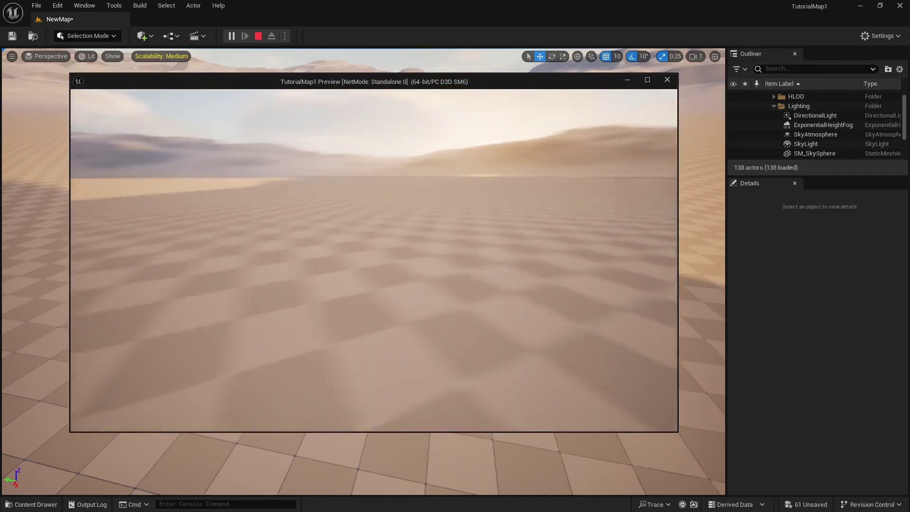
{"action": "key", "text": "s"}
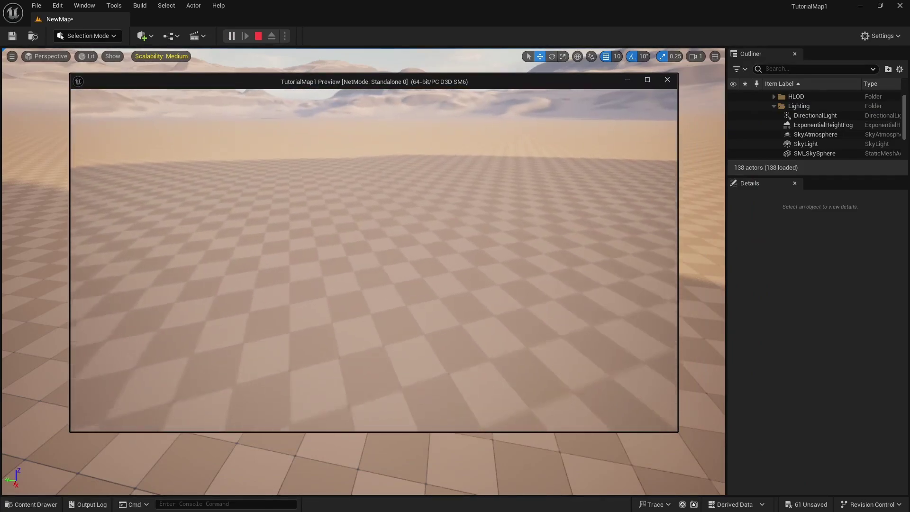
{"action": "key", "text": "w"}
{"action": "key", "text": "s"}
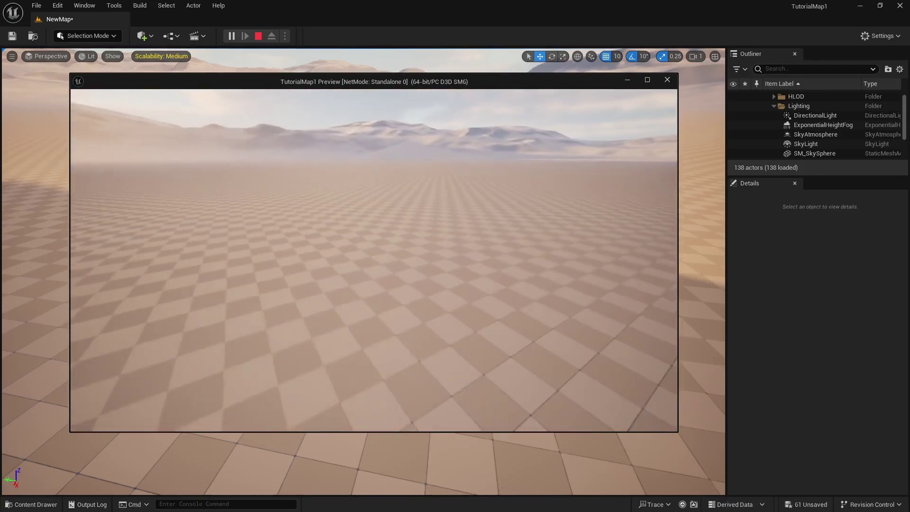
{"action": "key", "text": "w"}
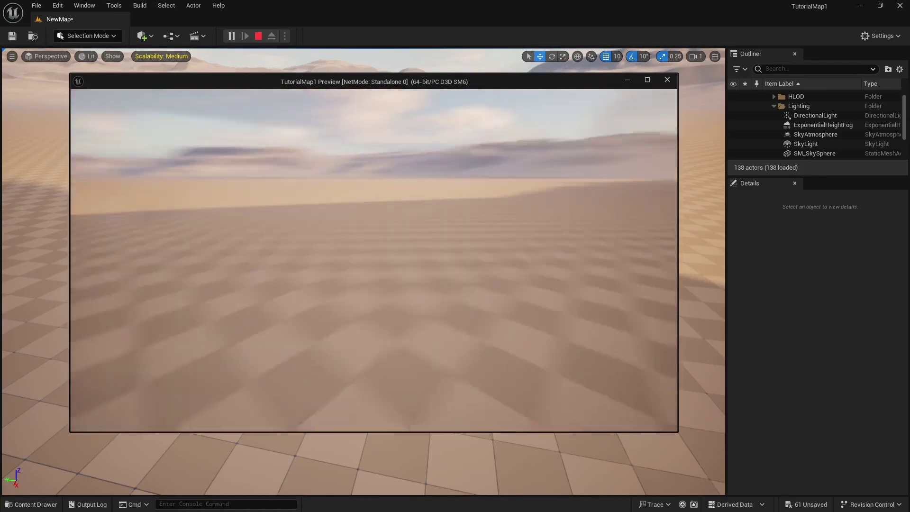
{"action": "key", "text": "Escape"}
Step: Run the level in Simulate mode, look around the viewport, and stop the simulation
{"action": "left_click", "coordinate": [285, 36]}
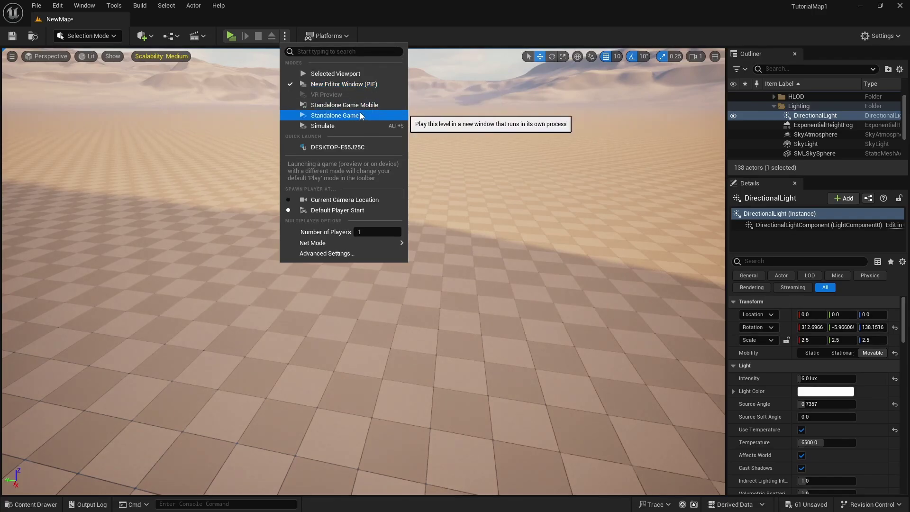
{"action": "left_click", "coordinate": [333, 126]}
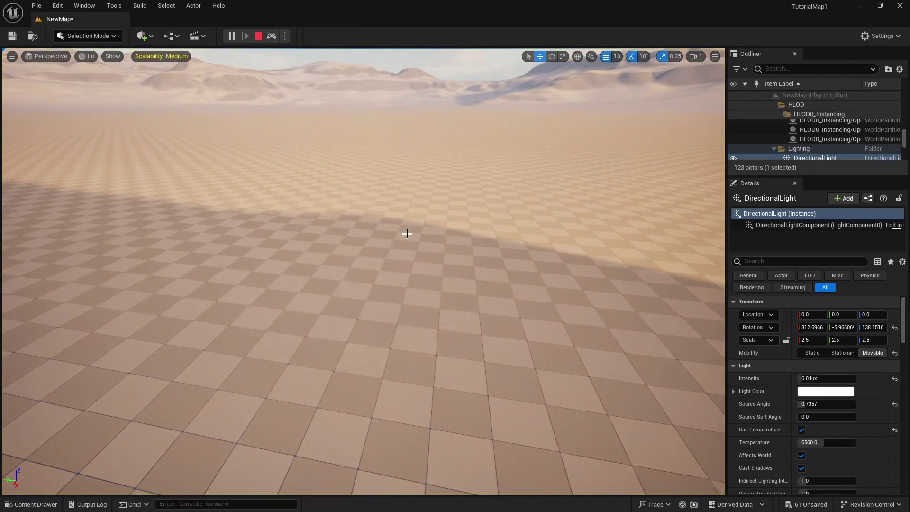
{"action": "mouse_move", "coordinate": [408, 205]}
{"action": "right_mouse_down"}
{"action": "mouse_move", "coordinate": [408, 237]}
{"action": "mouse_move", "coordinate": [409, 203]}
{"action": "mouse_move", "coordinate": [420, 208]}
{"action": "right_mouse_up"}
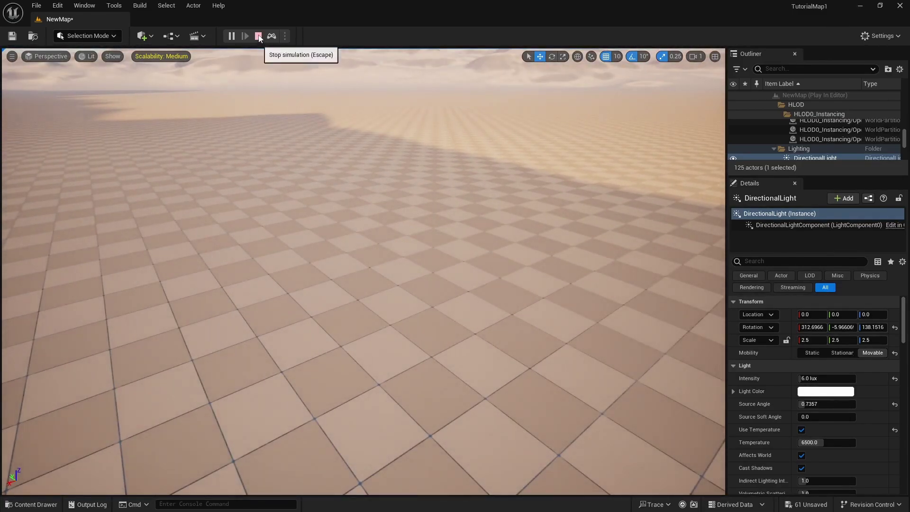
{"action": "left_click", "coordinate": [258, 36]}
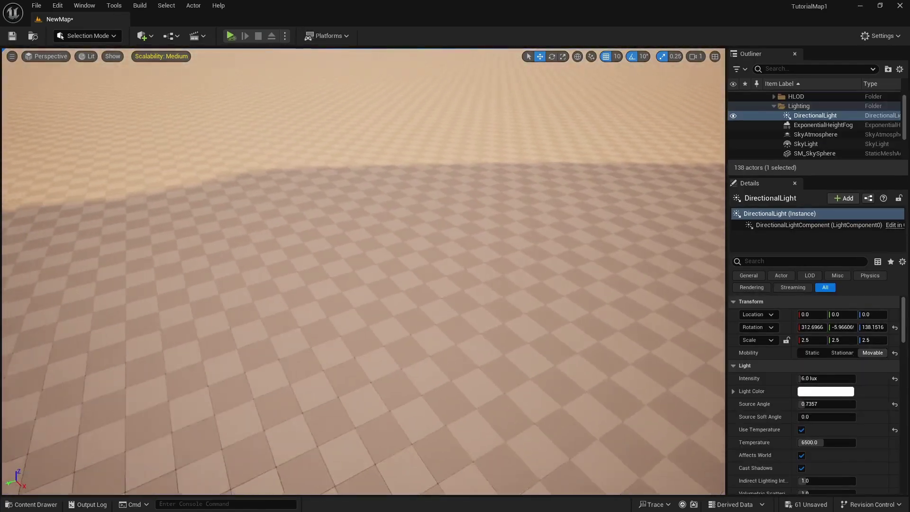
Step: Switch the play mode back to Selected Viewport and set the number of players to 2
{"action": "left_click", "coordinate": [285, 37]}
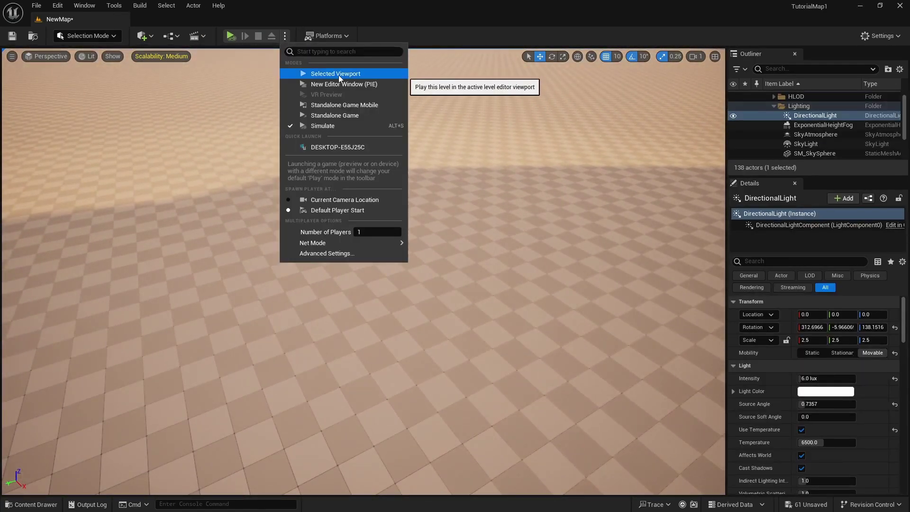
{"action": "left_click", "coordinate": [356, 75]}
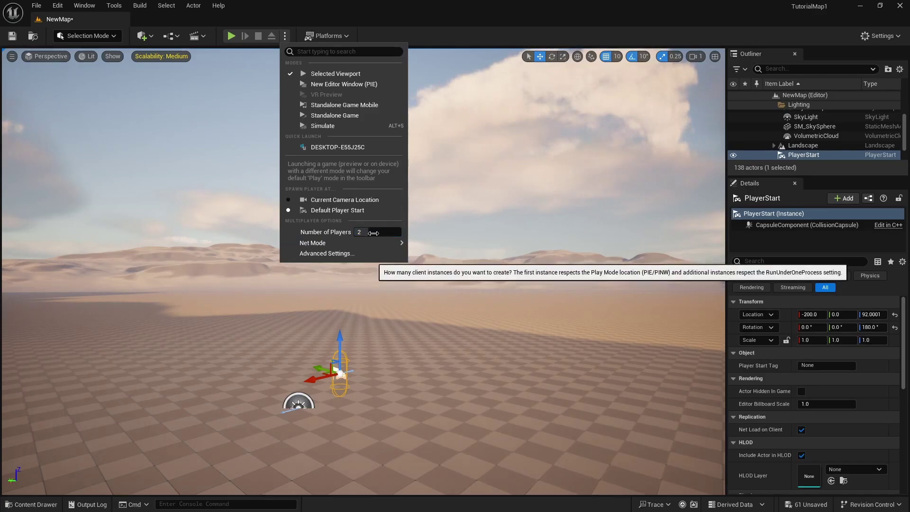
{"action": "mouse_move", "coordinate": [331, 244]}
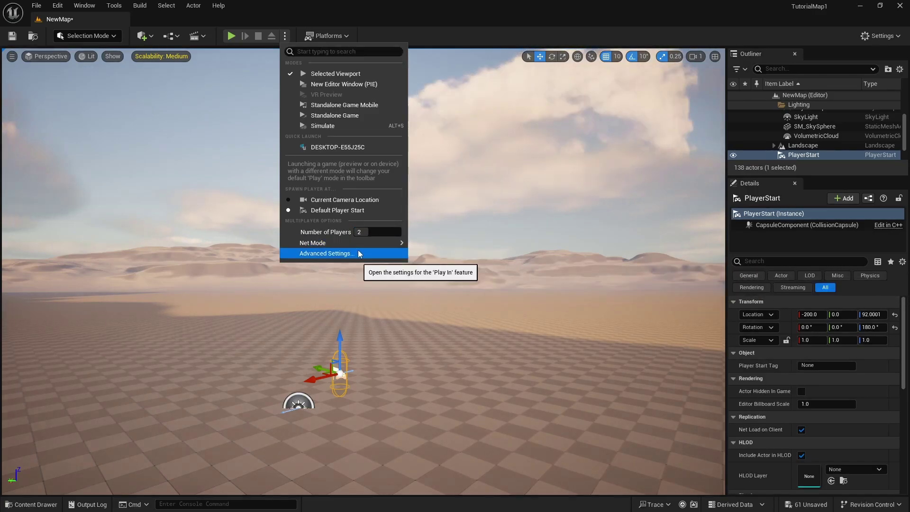
{"action": "right_click_drag", "start_coordinate": [461, 177], "coordinate": [460, 189]}
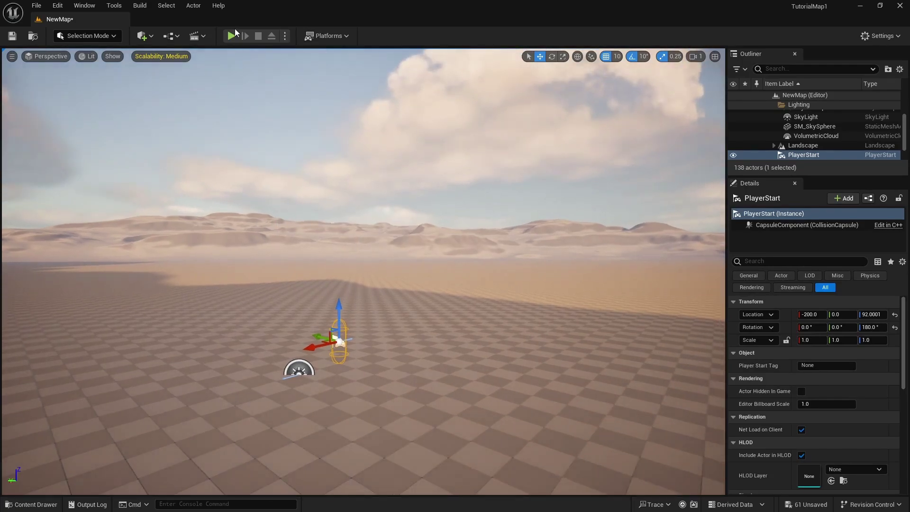
Step: Test-play the level with two players, looking around in the second player's window, and close the Message Log after stopping
{"action": "left_click", "coordinate": [229, 35]}
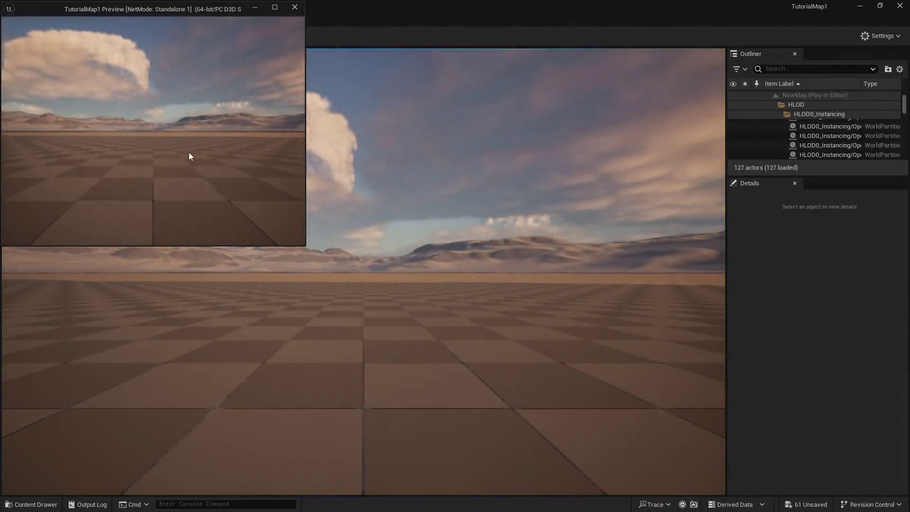
{"action": "left_click", "coordinate": [180, 153]}
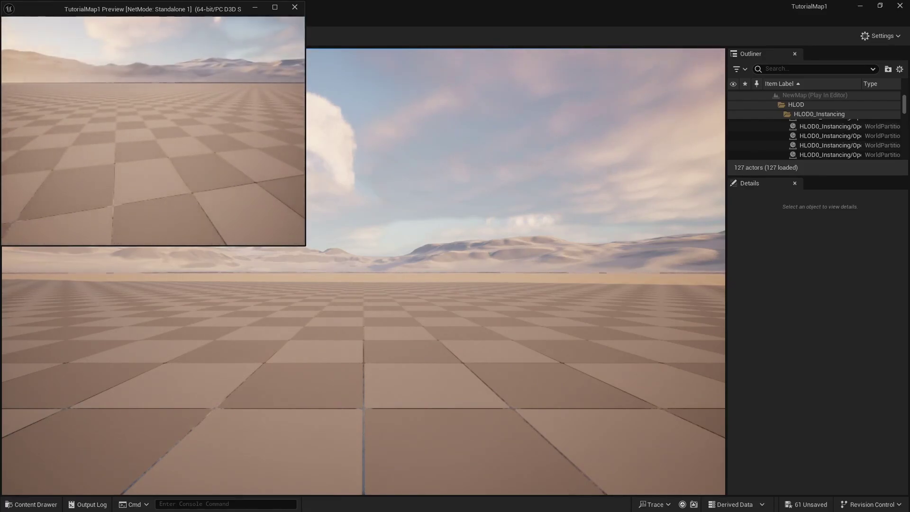
{"action": "key", "text": "Escape"}
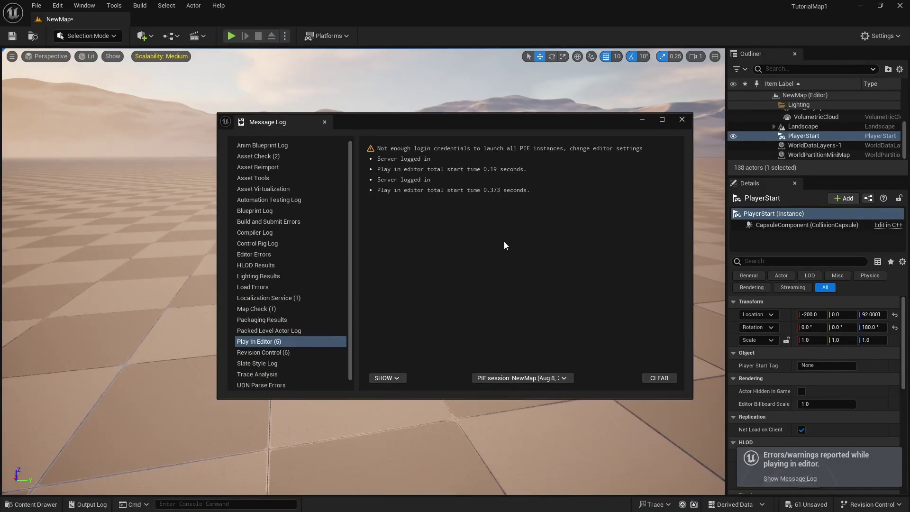
{"action": "left_click_drag", "start_coordinate": [502, 123], "coordinate": [446, 132]}
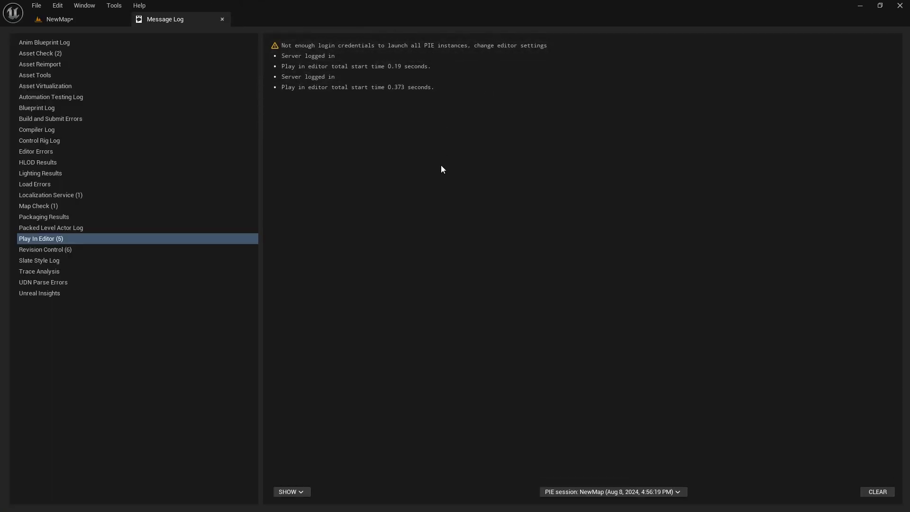
{"action": "left_click", "coordinate": [223, 21]}
Step: Look through the target platform options, including the packaging and build settings for iOS and Windows
{"action": "left_click", "coordinate": [339, 36]}
{"action": "mouse_move", "coordinate": [386, 112]}
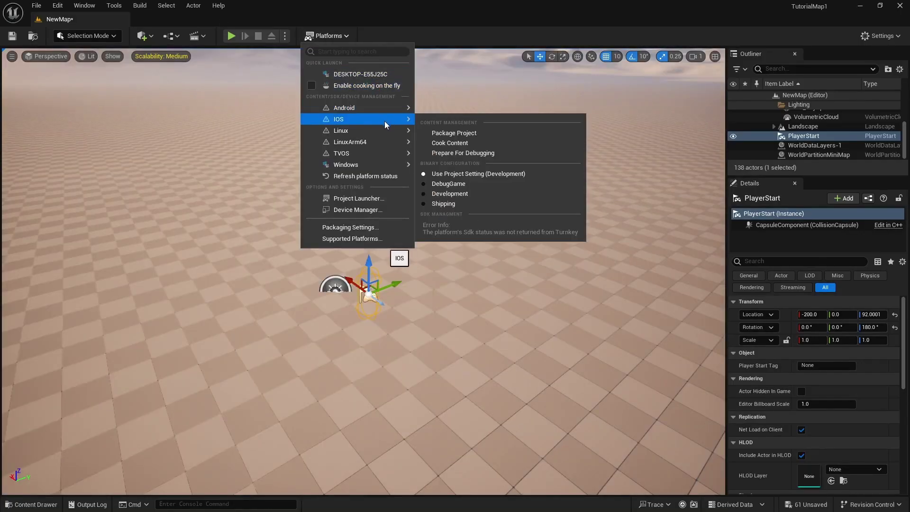
{"action": "mouse_move", "coordinate": [385, 166]}
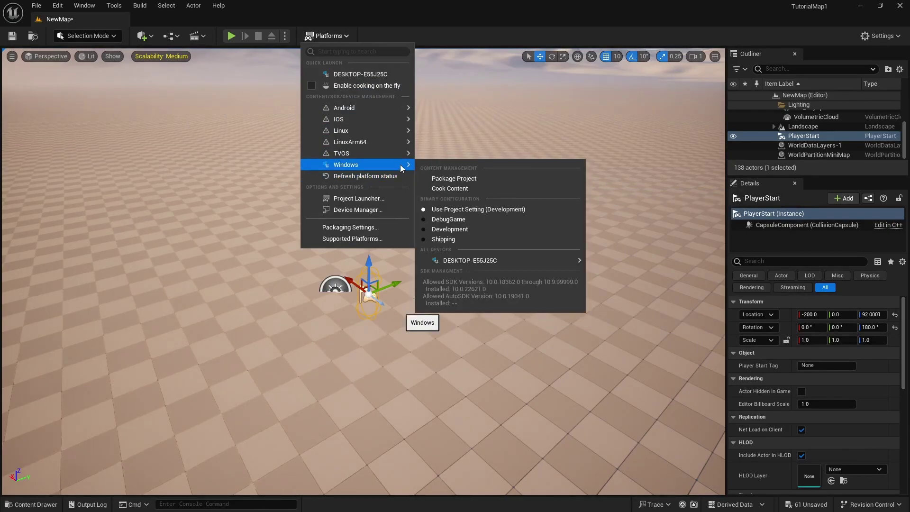
{"action": "mouse_move", "coordinate": [374, 134]}
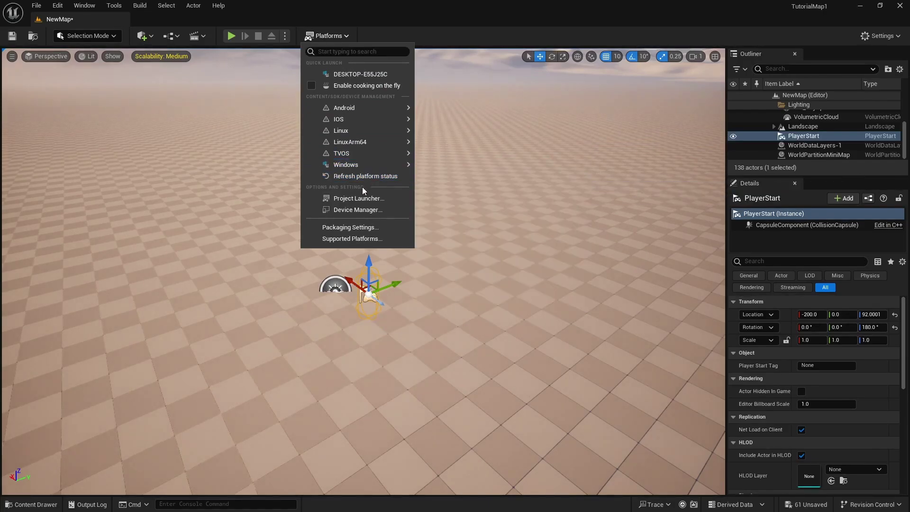
{"action": "right_click_drag", "start_coordinate": [608, 109], "coordinate": [608, 111]}
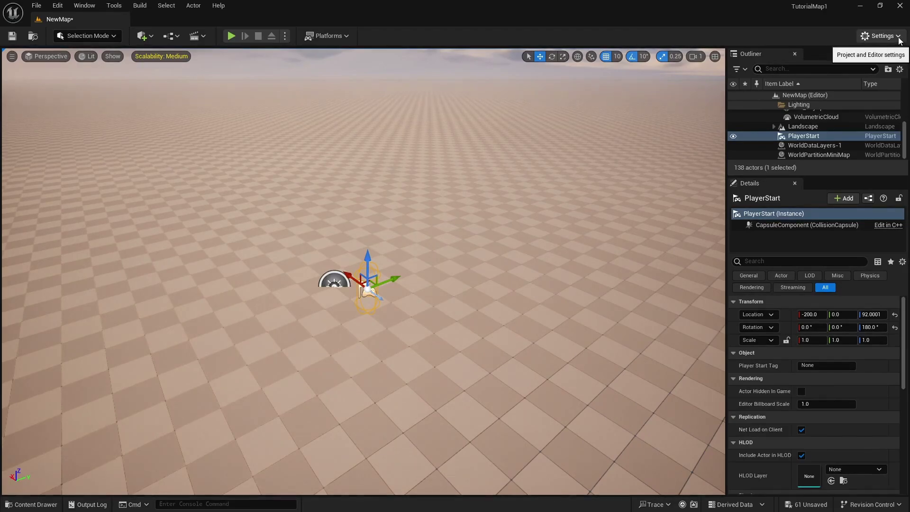
Step: Open the World Settings, browse their sections, and expand the Lightmass Settings to examine the options
{"action": "left_click", "coordinate": [881, 36]}
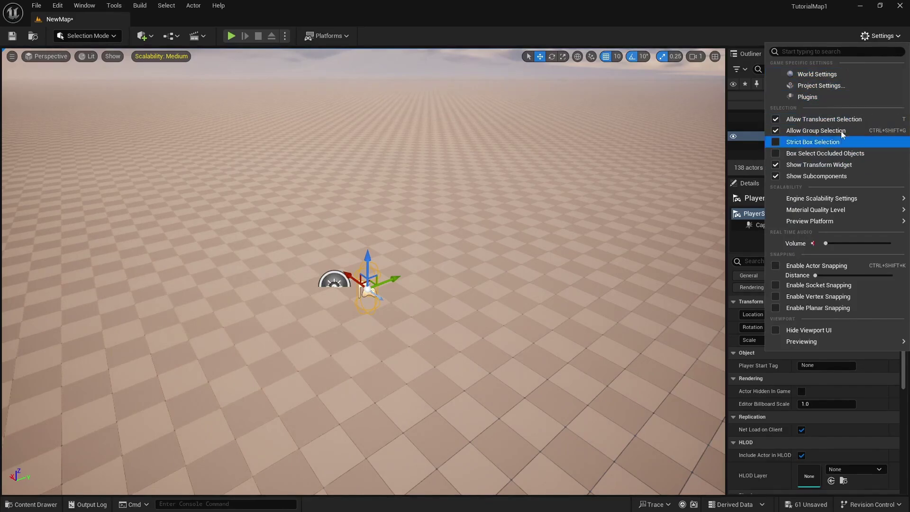
{"action": "left_click", "coordinate": [818, 74]}
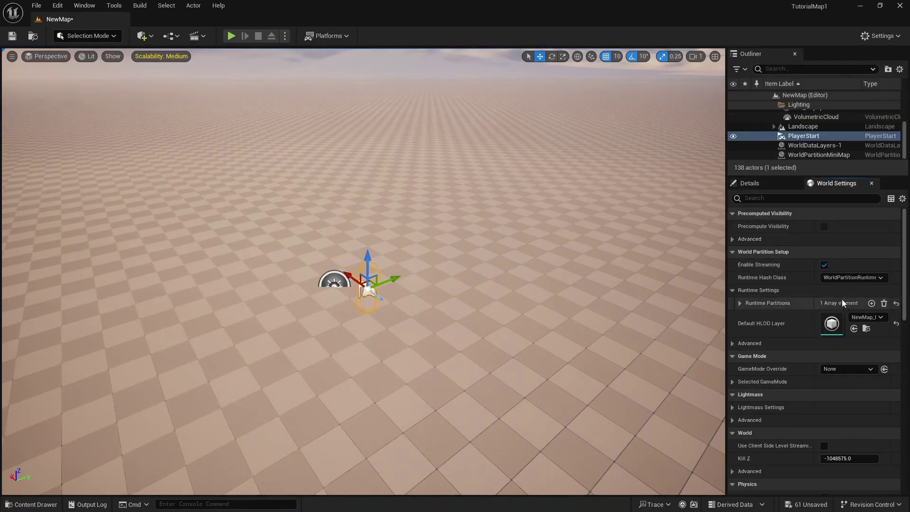
{"action": "scroll", "coordinate": [792, 274], "scroll_direction": "down", "scroll_amount": 15}
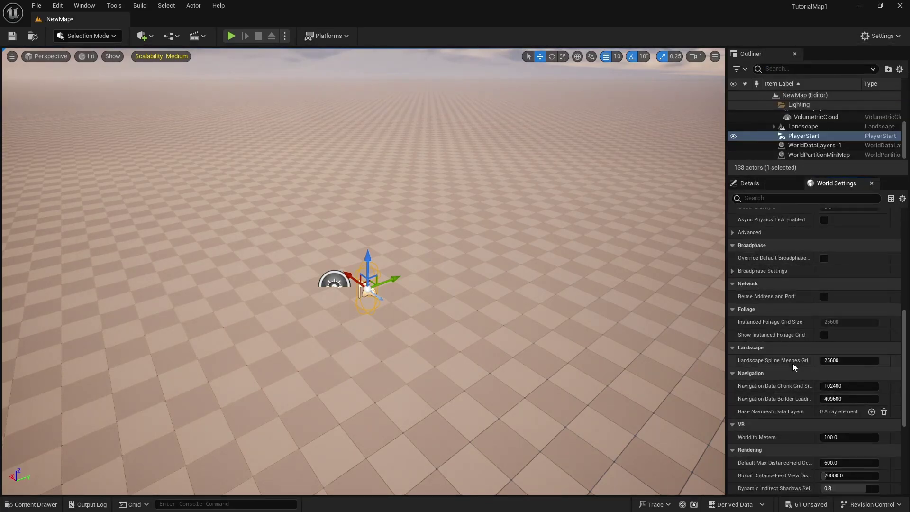
{"action": "scroll", "coordinate": [794, 366], "scroll_direction": "down", "scroll_amount": 1}
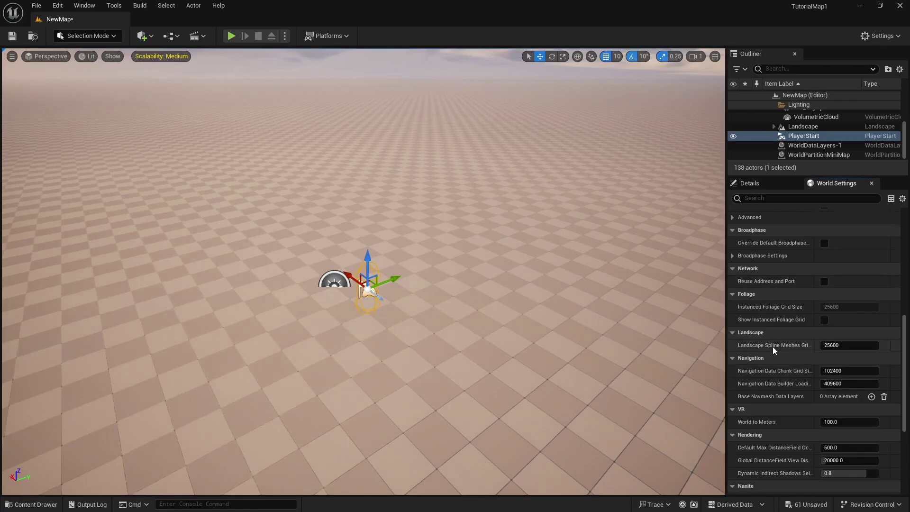
{"action": "scroll", "coordinate": [773, 350], "scroll_direction": "up", "scroll_amount": 10}
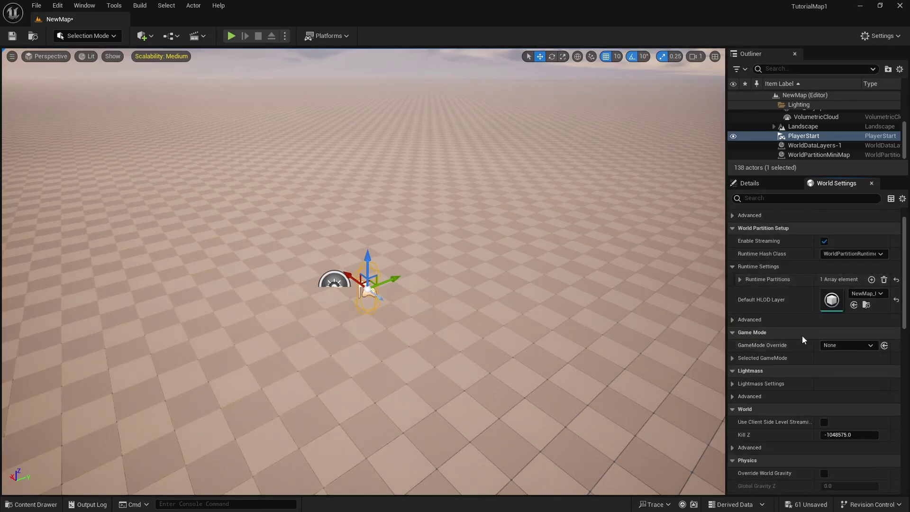
{"action": "scroll", "coordinate": [801, 341], "scroll_direction": "down", "scroll_amount": 3}
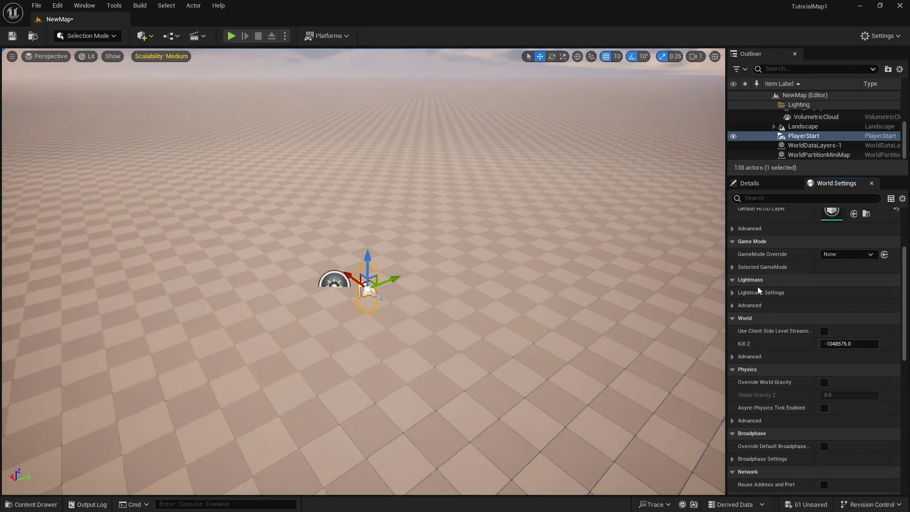
{"action": "left_click", "coordinate": [733, 293]}
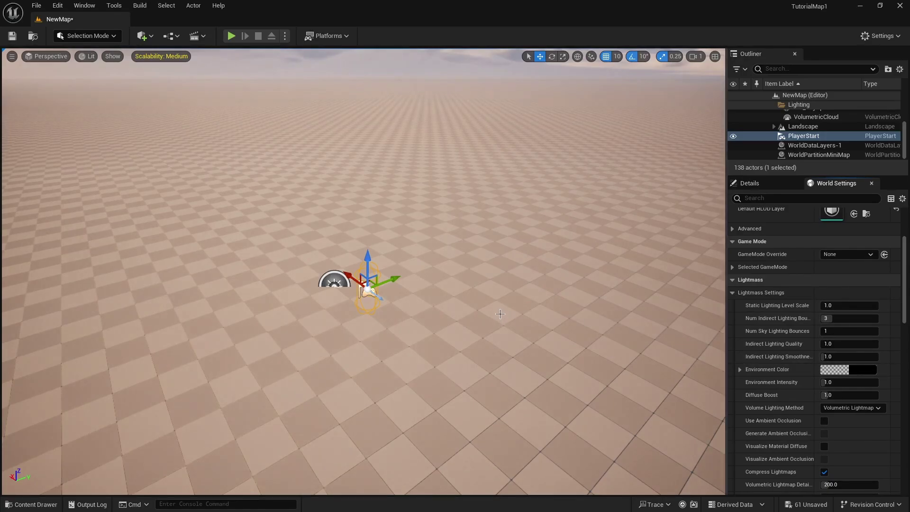
{"action": "right_click_drag", "start_coordinate": [545, 284], "coordinate": [571, 275]}
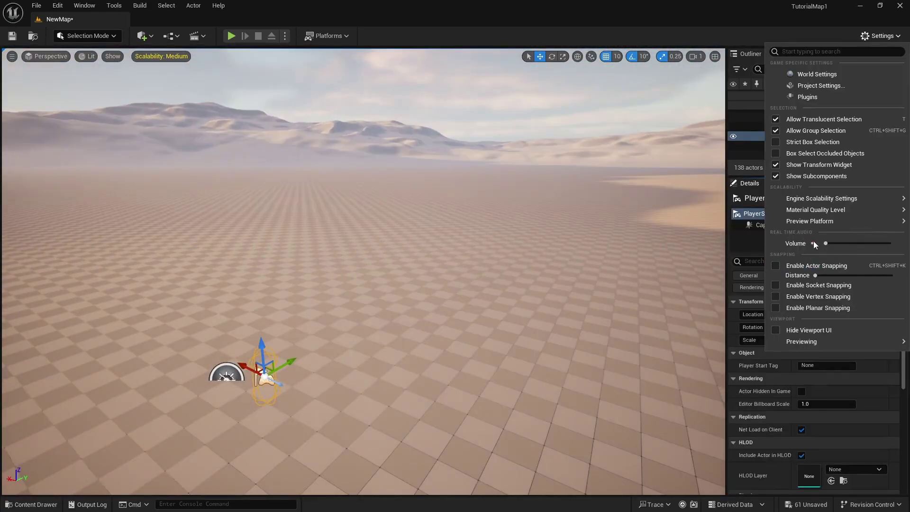
Step: Raise the editor's real-time audio volume to about halfway, move around the level, and mute the audio again
{"action": "left_click_drag", "start_coordinate": [826, 245], "coordinate": [854, 246]}
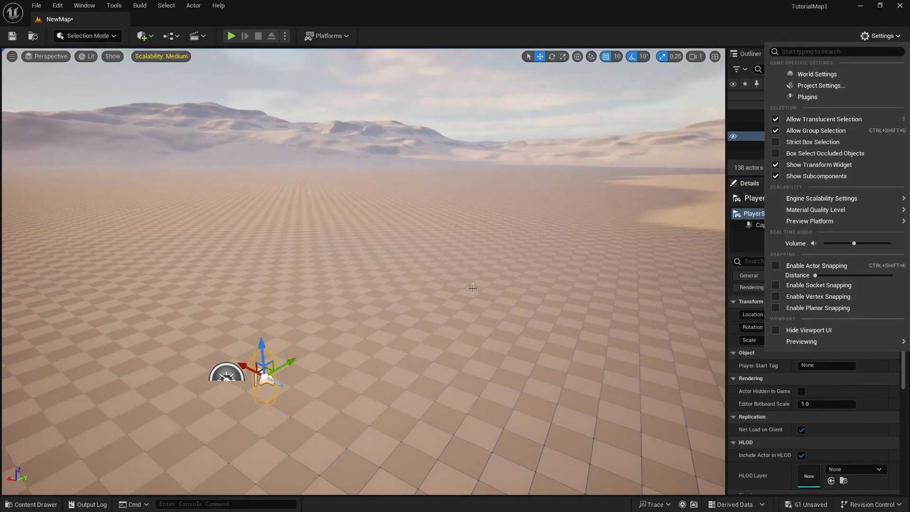
{"action": "right_click_drag", "start_coordinate": [468, 304], "coordinate": [439, 316]}
{"action": "key", "text": "w"}
{"action": "key", "text": "s"}
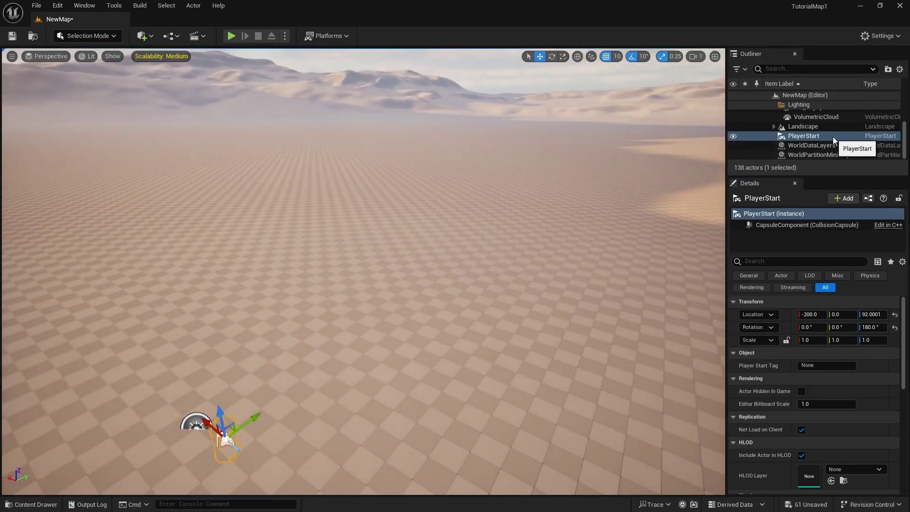
{"action": "left_click", "coordinate": [885, 38]}
{"action": "left_click", "coordinate": [813, 243]}
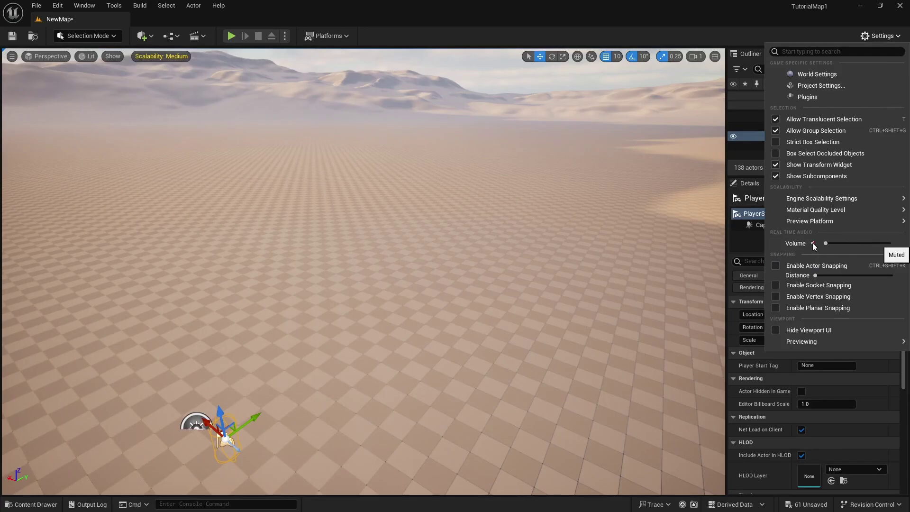
Step: Open the Project Settings and look through the Project, Engine, Editor, Platforms and Plugins categories, including Maps & Modes and Editor Appearance
{"action": "left_click", "coordinate": [841, 88]}
{"action": "left_click", "coordinate": [839, 46]}
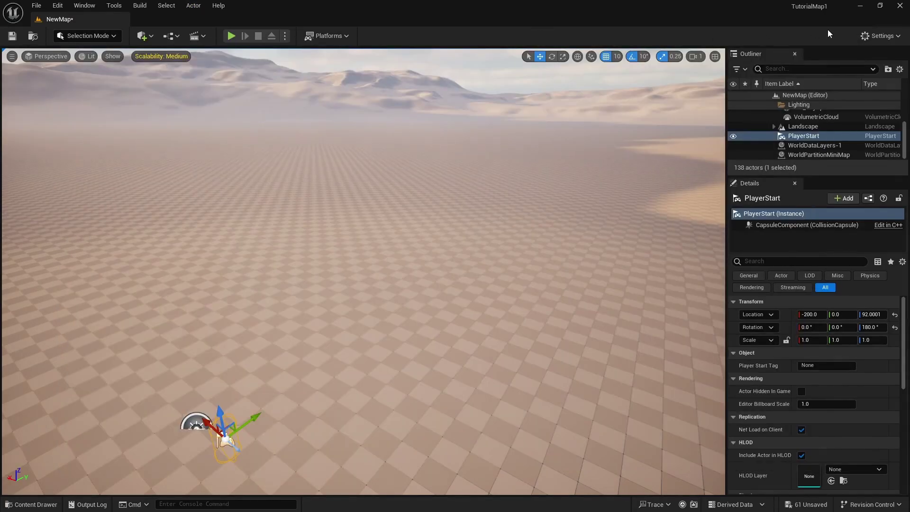
{"action": "left_click", "coordinate": [61, 8]}
{"action": "left_click", "coordinate": [105, 156]}
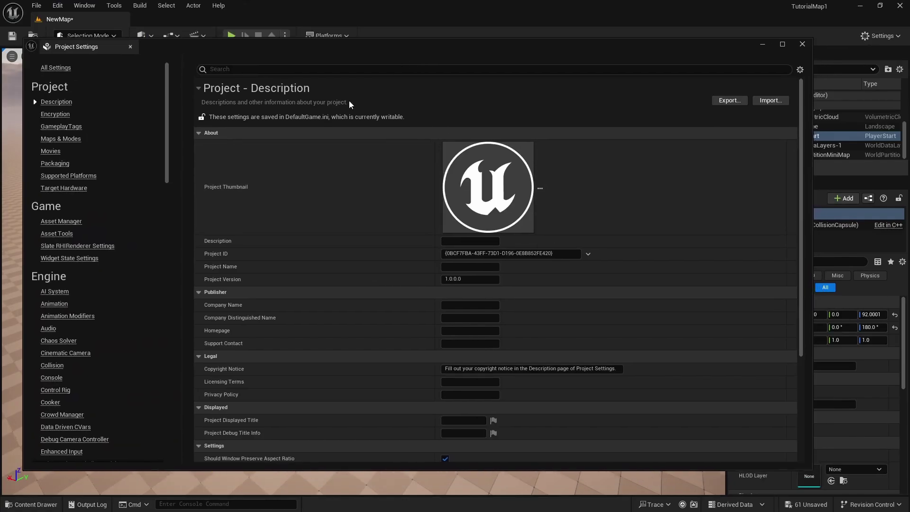
{"action": "scroll", "coordinate": [83, 122], "scroll_direction": "down", "scroll_amount": 10}
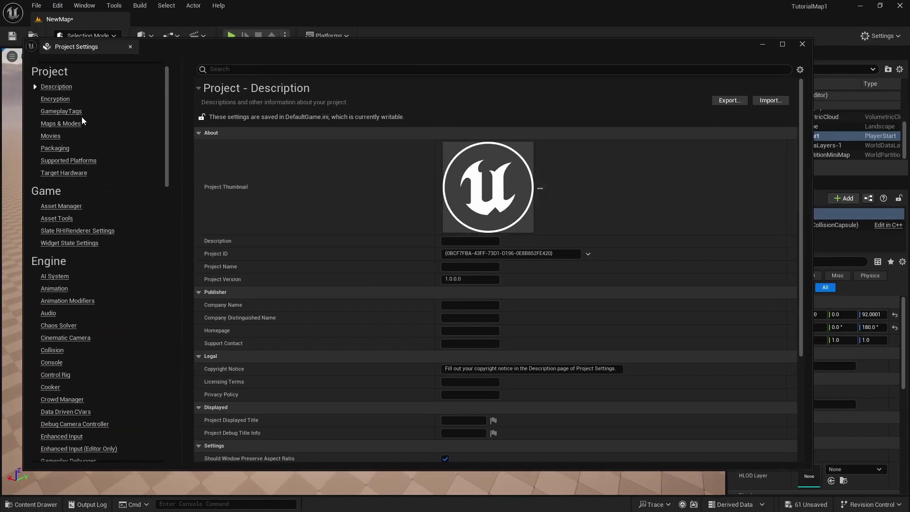
{"action": "scroll", "coordinate": [73, 286], "scroll_direction": "down", "scroll_amount": 15}
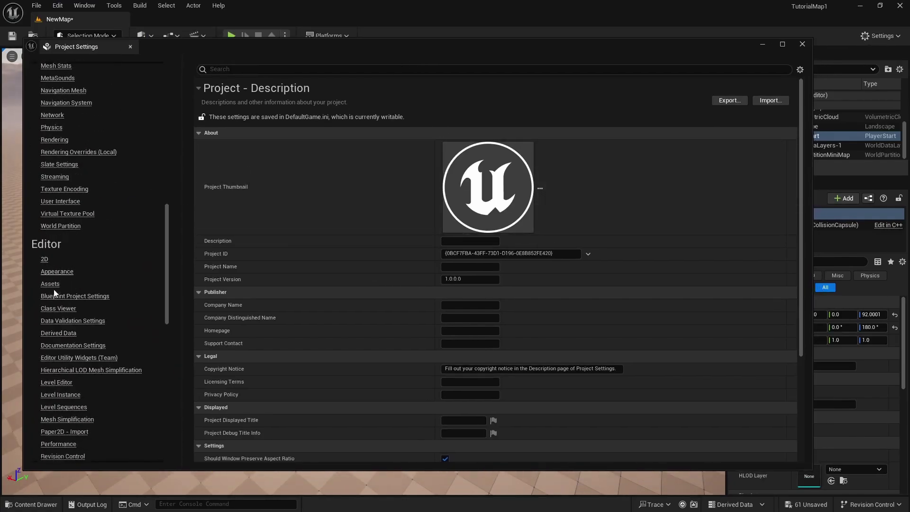
{"action": "scroll", "coordinate": [76, 308], "scroll_direction": "up", "scroll_amount": 20}
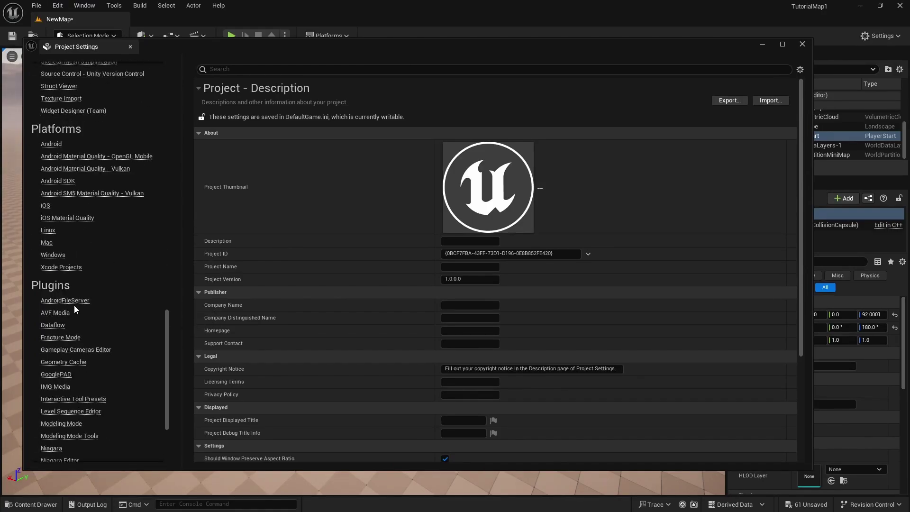
{"action": "scroll", "coordinate": [94, 320], "scroll_direction": "up", "scroll_amount": 8}
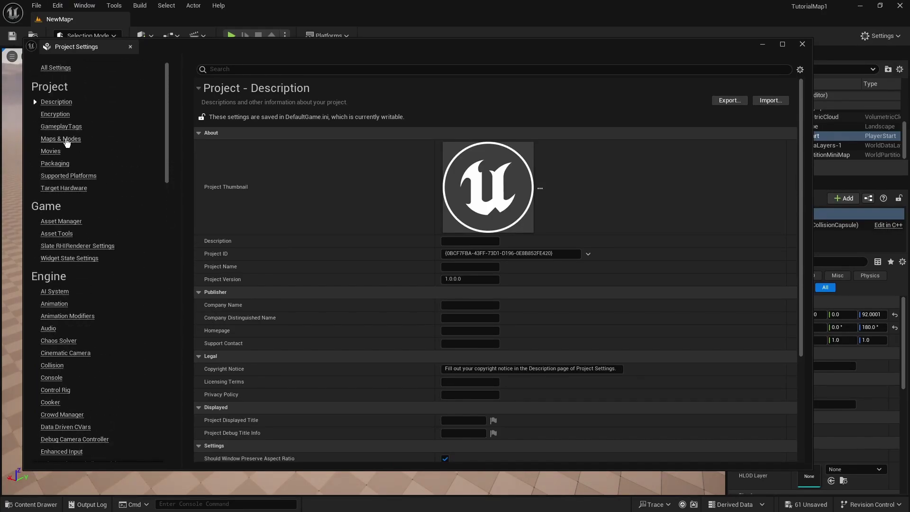
{"action": "left_click", "coordinate": [66, 140]}
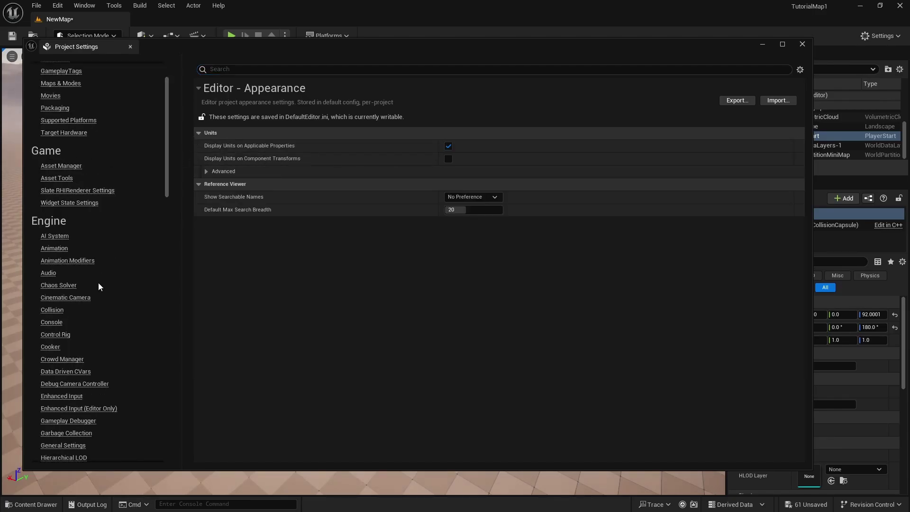
{"action": "left_click", "coordinate": [53, 310]}
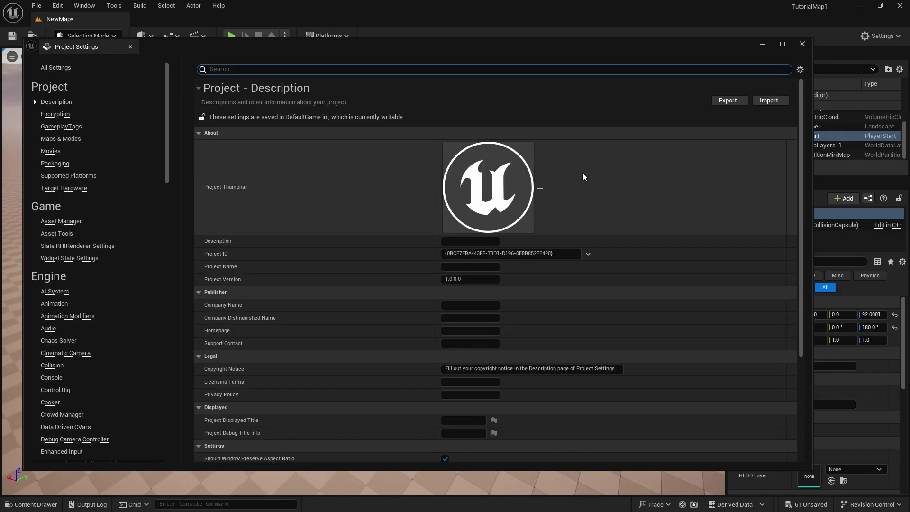
Step: Examine the project's Description settings, including the Description and Project Version fields, and close the Project Settings
{"action": "left_click", "coordinate": [52, 101]}
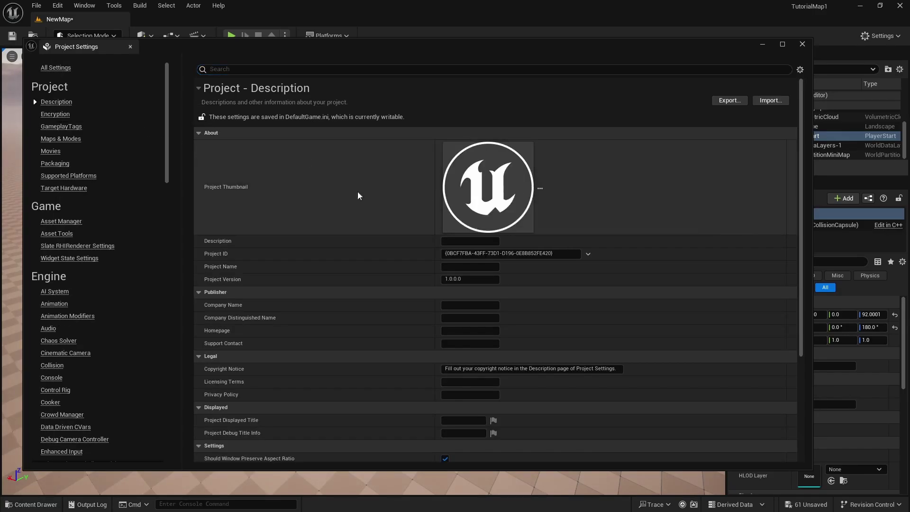
{"action": "left_click", "coordinate": [457, 240]}
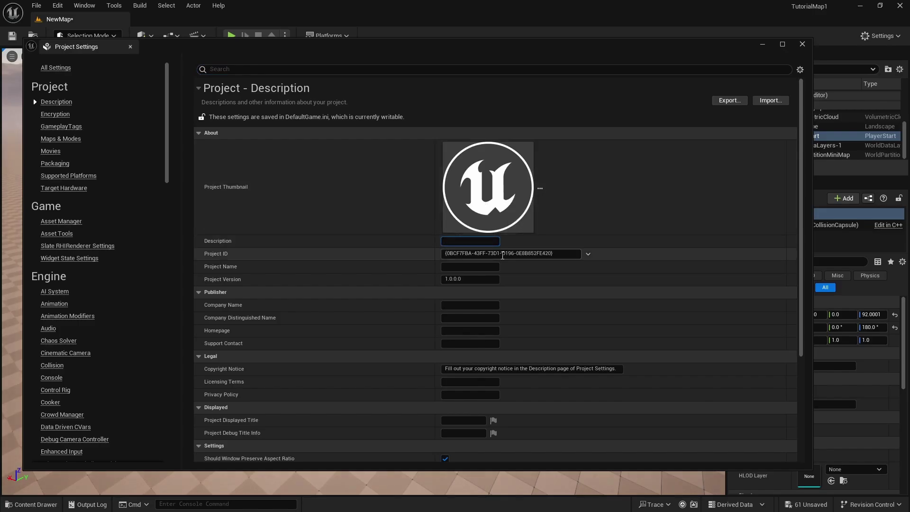
{"action": "left_click", "coordinate": [465, 280]}
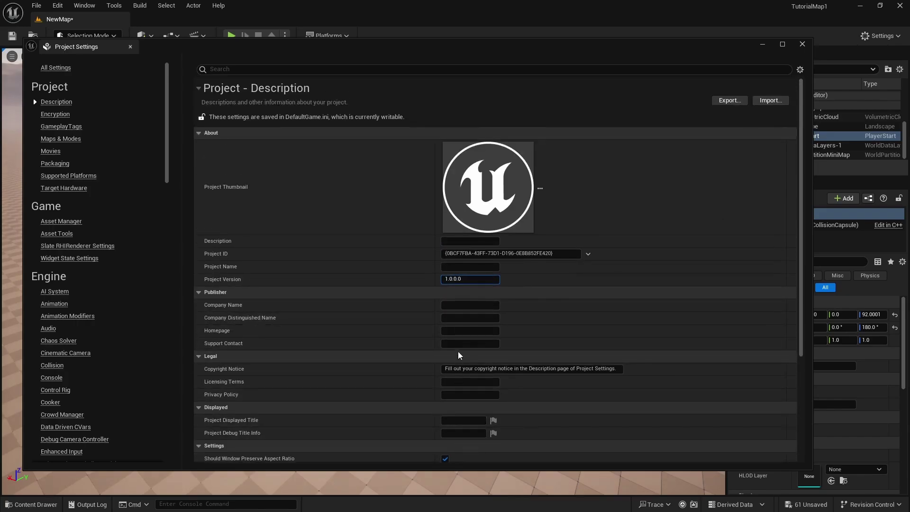
{"action": "scroll", "coordinate": [81, 184], "scroll_direction": "down", "scroll_amount": 1}
{"action": "scroll", "coordinate": [81, 180], "scroll_direction": "down", "scroll_amount": 5}
{"action": "scroll", "coordinate": [113, 210], "scroll_direction": "up", "scroll_amount": 8}
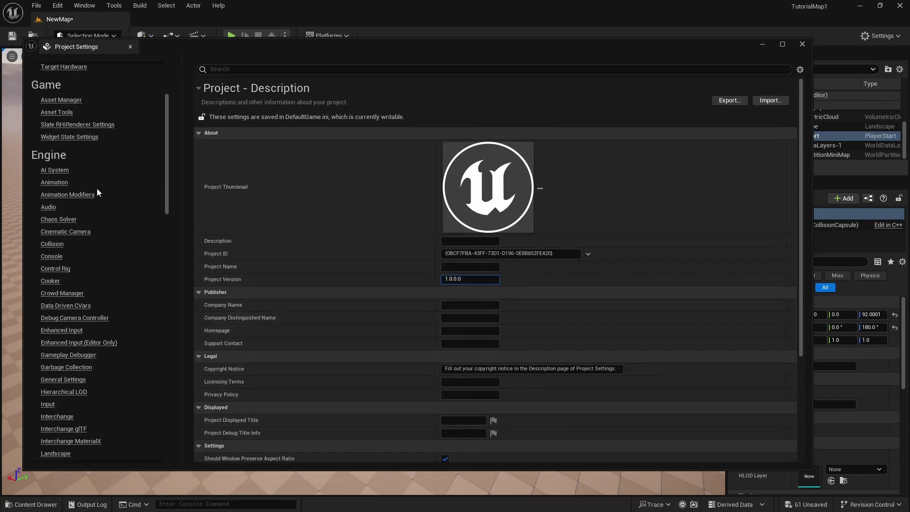
{"action": "left_click", "coordinate": [802, 44]}
Step: Open the Plugins browser and look through the installed and built-in plugins
{"action": "left_click", "coordinate": [57, 5]}
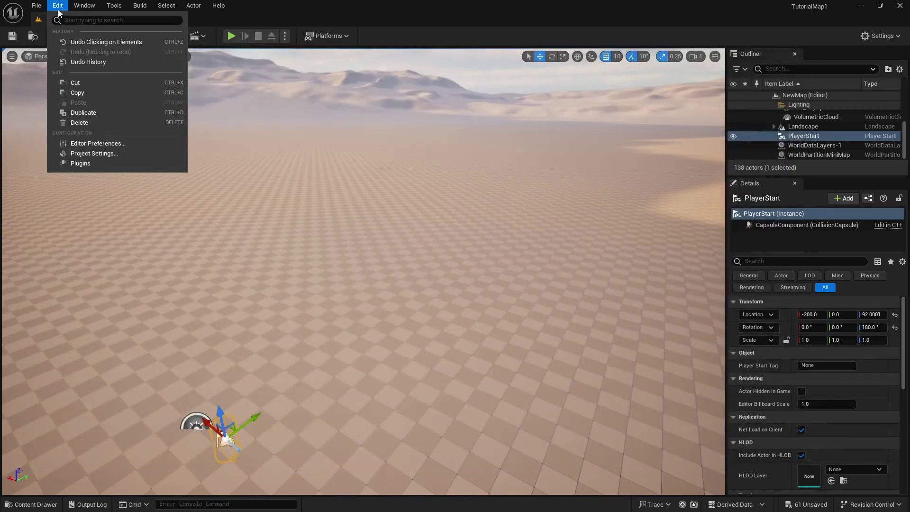
{"action": "left_click", "coordinate": [57, 6]}
{"action": "left_click", "coordinate": [58, 5]}
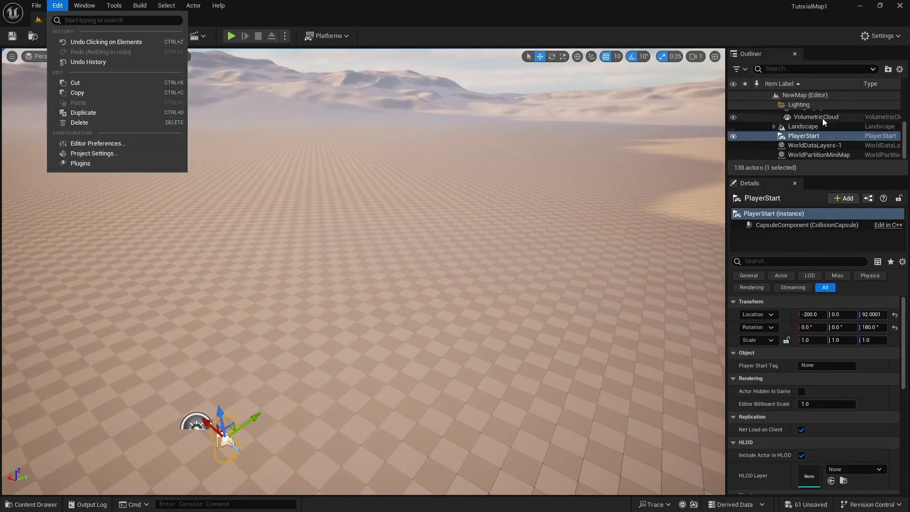
{"action": "left_click", "coordinate": [880, 35]}
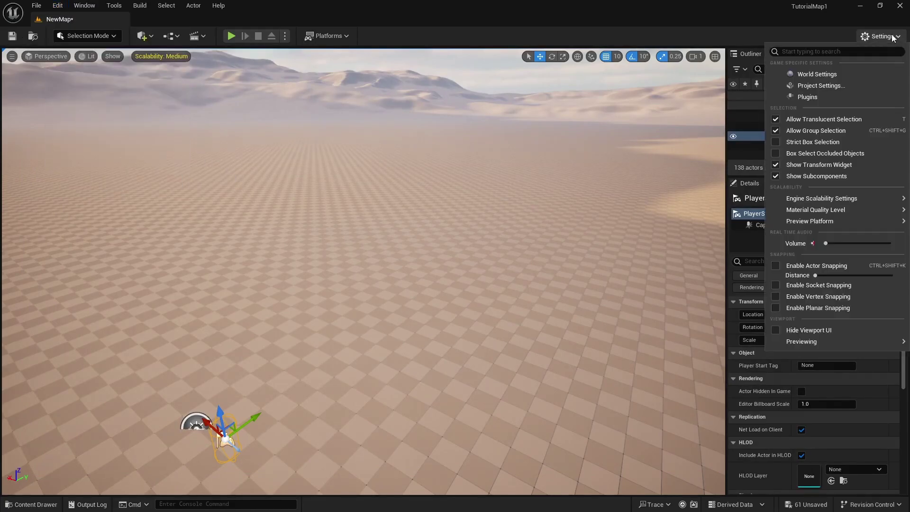
{"action": "left_click", "coordinate": [813, 97]}
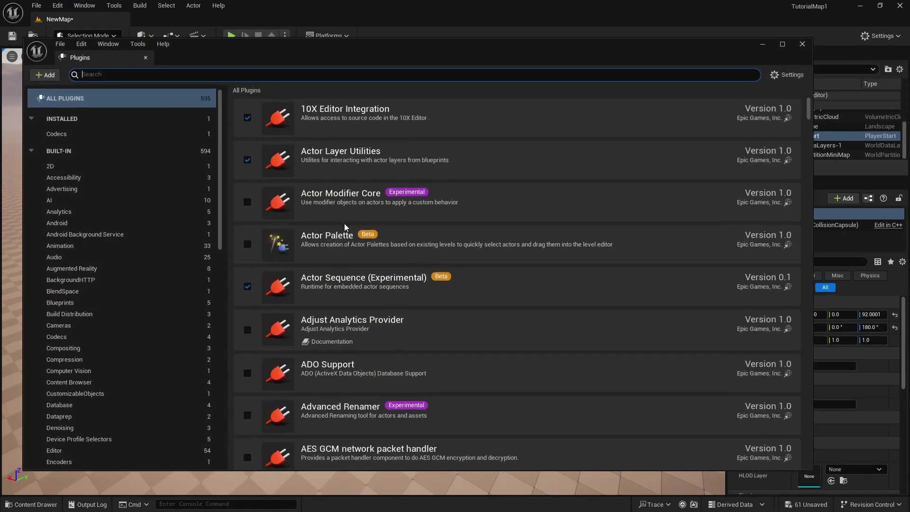
{"action": "scroll", "coordinate": [458, 268], "scroll_direction": "down", "scroll_amount": 3}
{"action": "scroll", "coordinate": [588, 291], "scroll_direction": "down", "scroll_amount": 6}
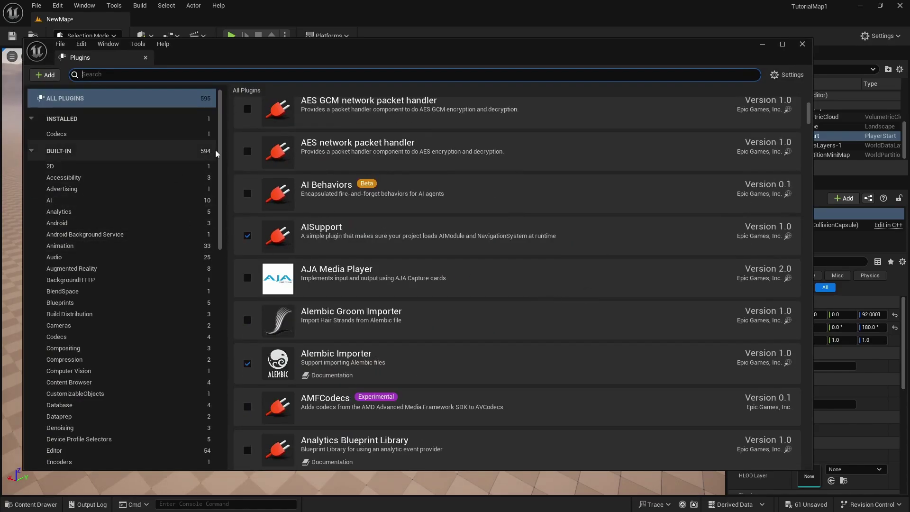
{"action": "left_click_drag", "start_coordinate": [221, 152], "coordinate": [180, 149]}
{"action": "scroll", "coordinate": [498, 264], "scroll_direction": "up", "scroll_amount": 5}
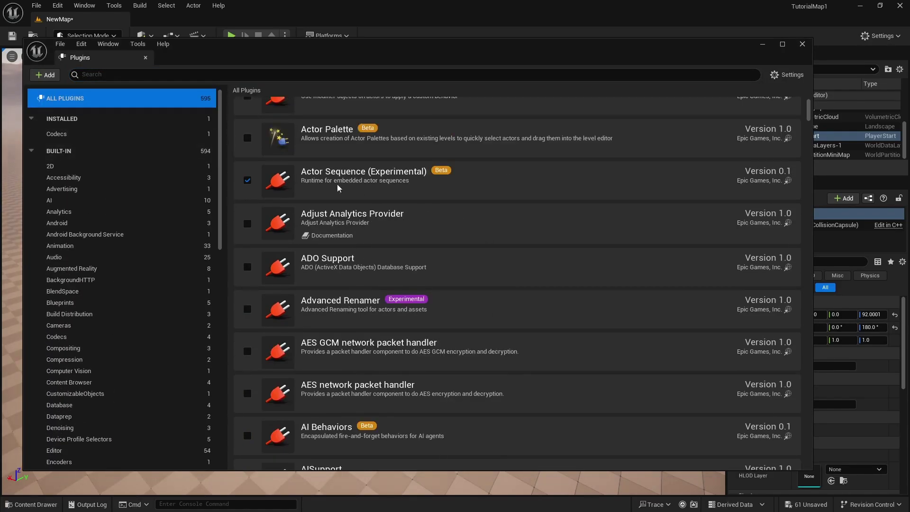
{"action": "left_click", "coordinate": [130, 72]}
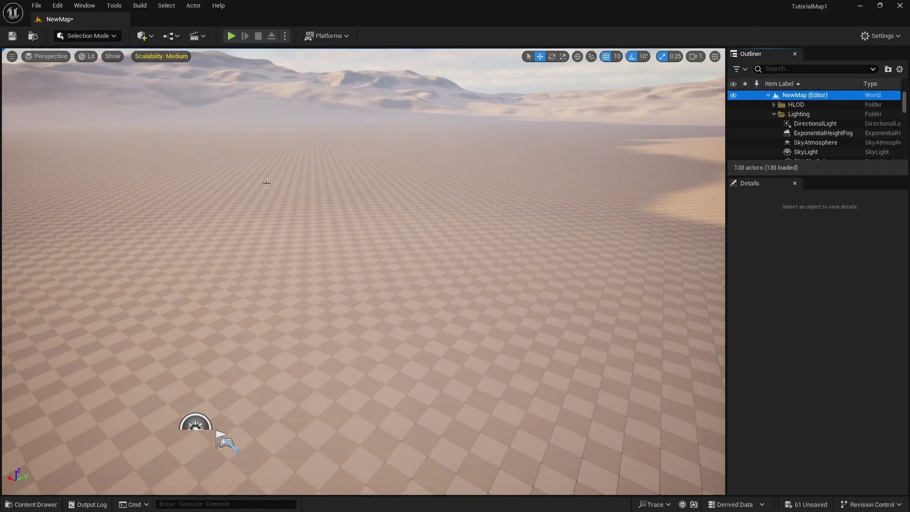
Step: Look through the file commands for levels, saving, importing and exporting, and projects, including the recent levels and projects
{"action": "left_click", "coordinate": [37, 6]}
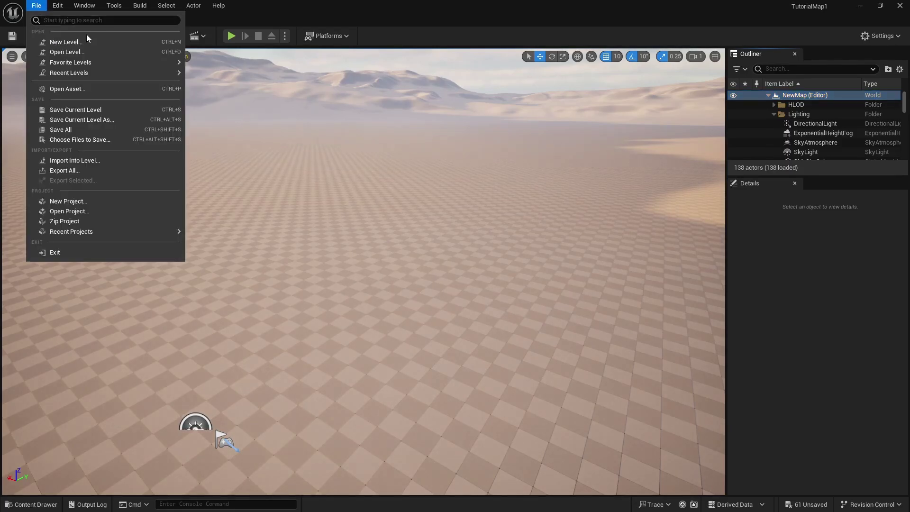
{"action": "mouse_move", "coordinate": [111, 74]}
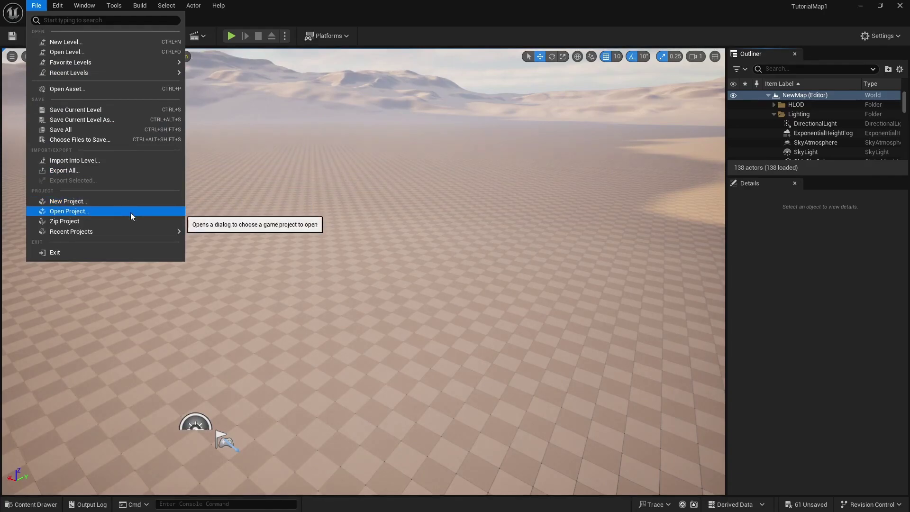
{"action": "mouse_move", "coordinate": [122, 235]}
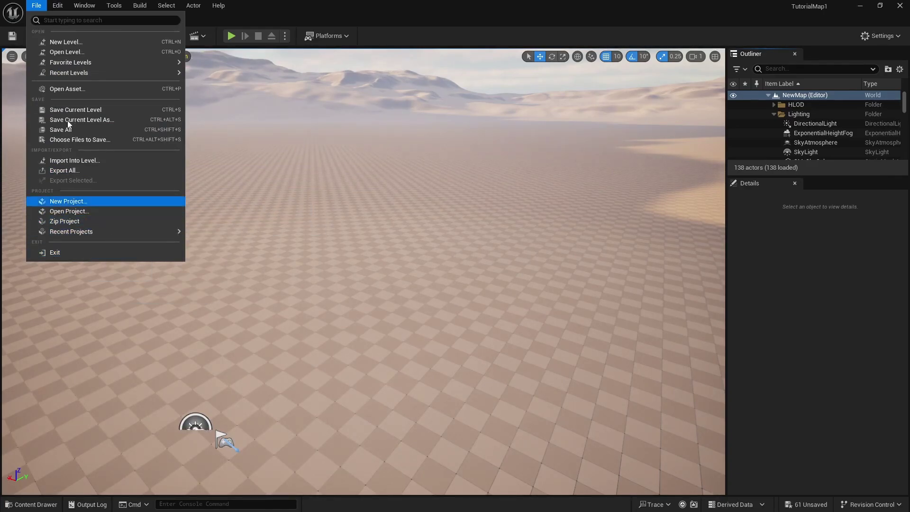
{"action": "mouse_move", "coordinate": [60, 10]}
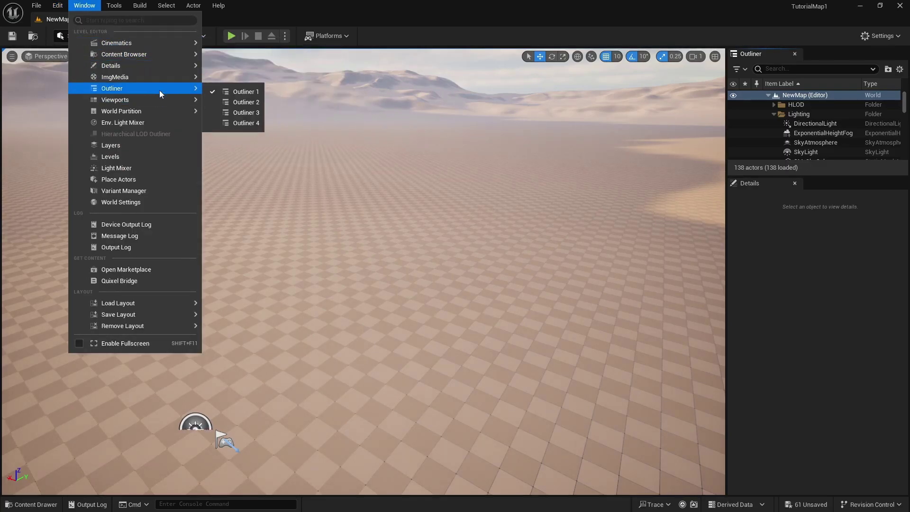
Step: Look through the available editor windows, such as Layers and Message Log, and the options for loading, saving and removing layouts
{"action": "left_click", "coordinate": [140, 144]}
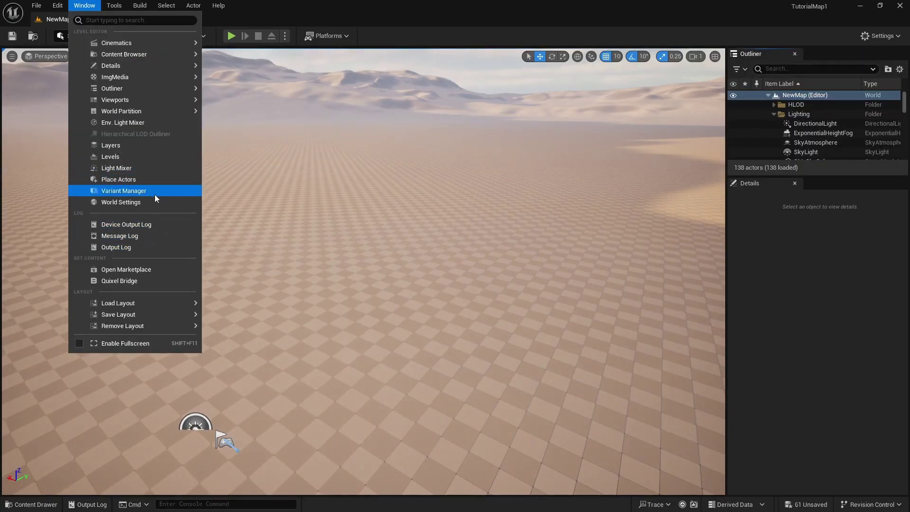
{"action": "left_click", "coordinate": [140, 237]}
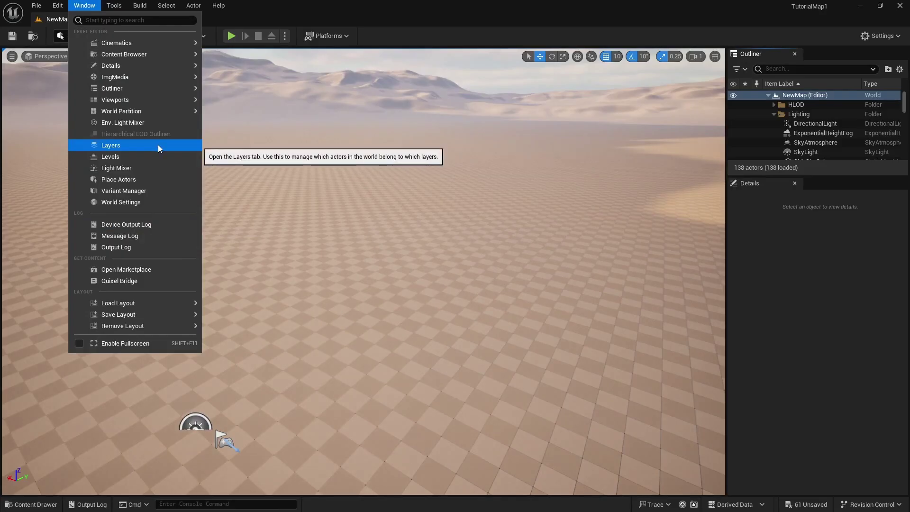
{"action": "mouse_move", "coordinate": [153, 303]}
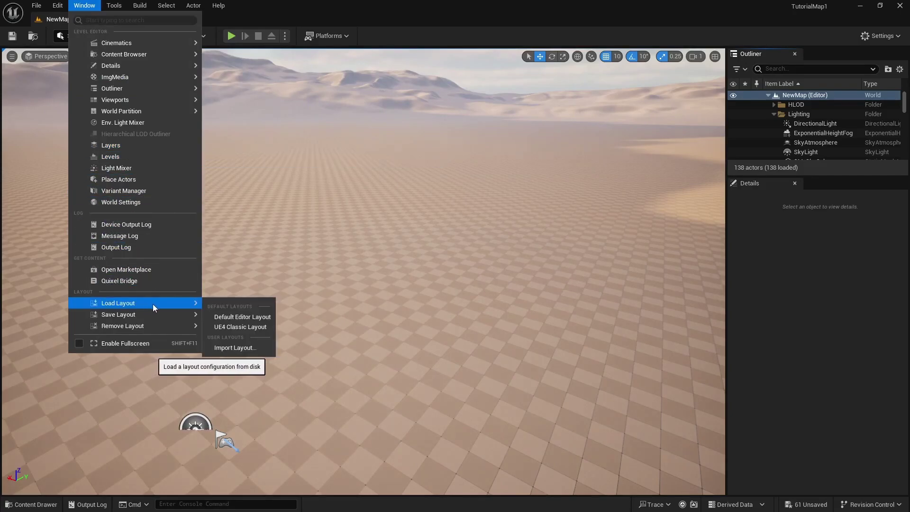
{"action": "mouse_move", "coordinate": [181, 327]}
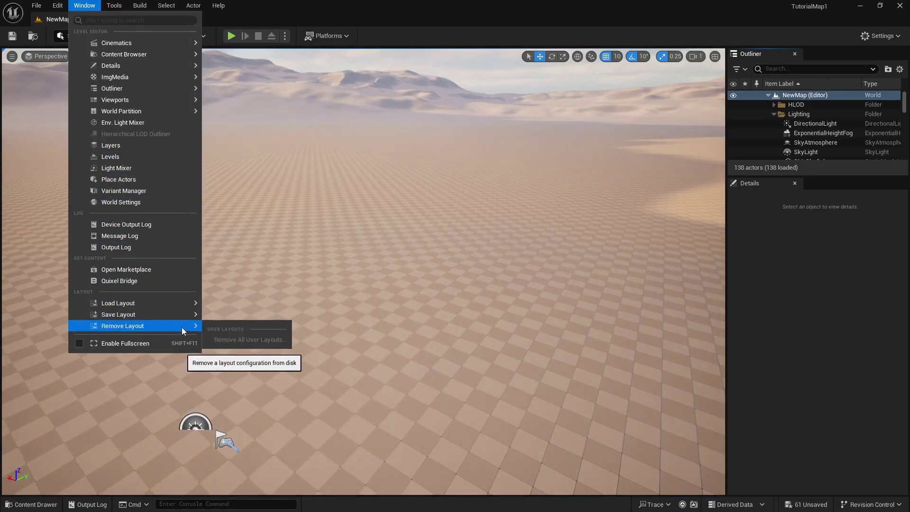
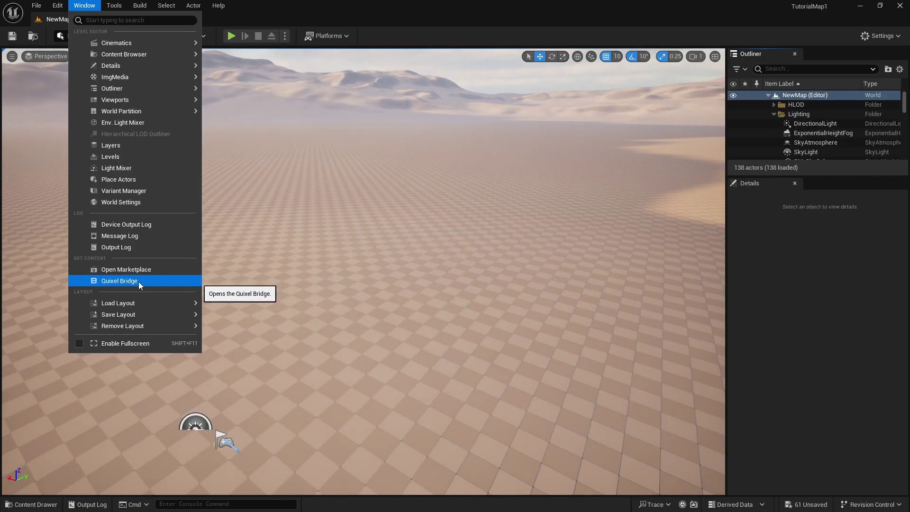
Step: Open Quixel Bridge and browse its home page, including the new surfaces, 3D models, 3D plants, collections, asset types and latest assets
{"action": "left_click", "coordinate": [138, 281]}
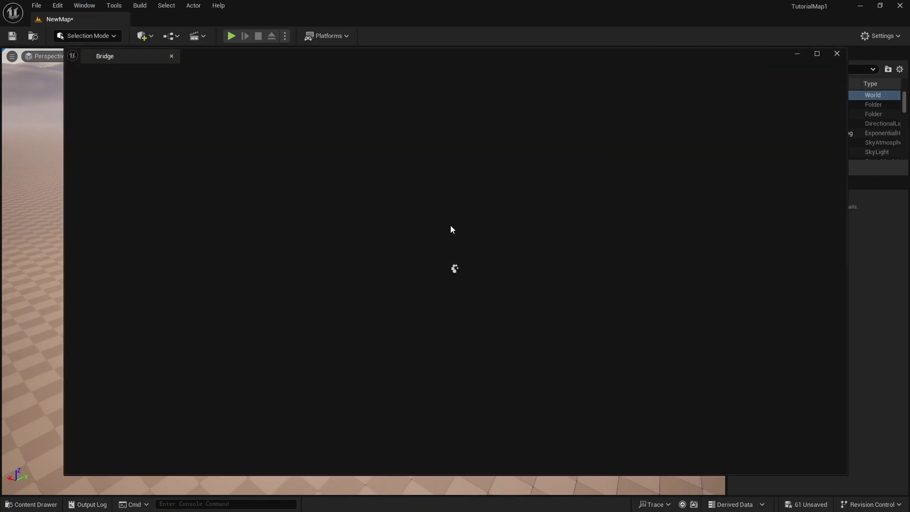
{"action": "left_click_drag", "start_coordinate": [477, 54], "coordinate": [447, 61]}
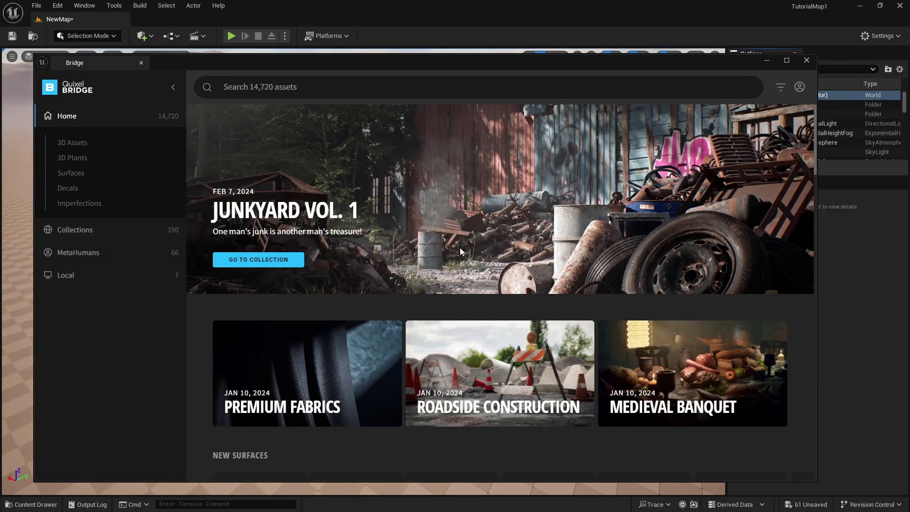
{"action": "scroll", "coordinate": [462, 256], "scroll_direction": "down", "scroll_amount": 5}
{"action": "scroll", "coordinate": [510, 266], "scroll_direction": "up", "scroll_amount": 5}
{"action": "scroll", "coordinate": [573, 228], "scroll_direction": "down", "scroll_amount": 9}
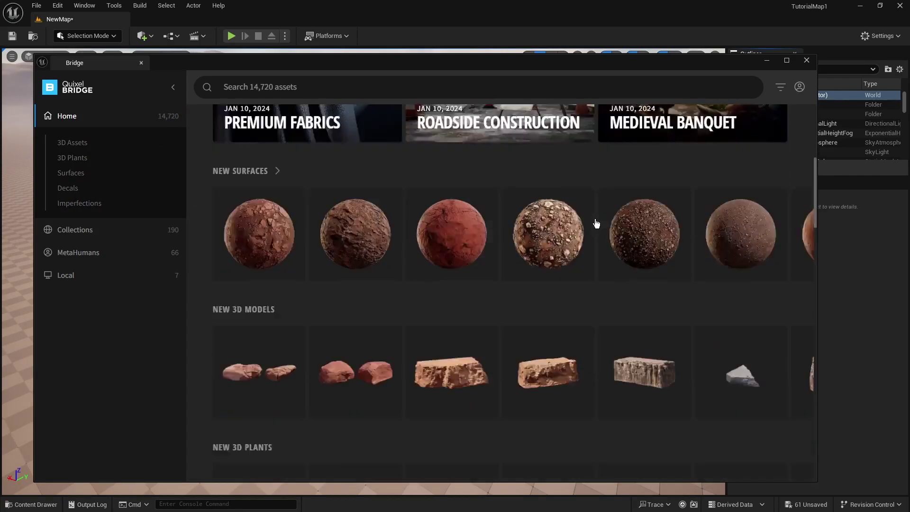
{"action": "scroll", "coordinate": [596, 230], "scroll_direction": "down", "scroll_amount": 6}
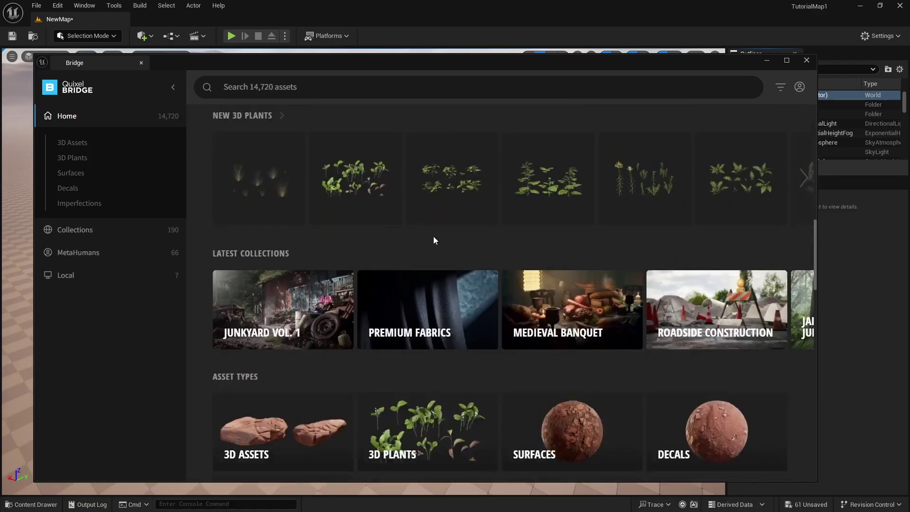
{"action": "scroll", "coordinate": [464, 250], "scroll_direction": "down", "scroll_amount": 6}
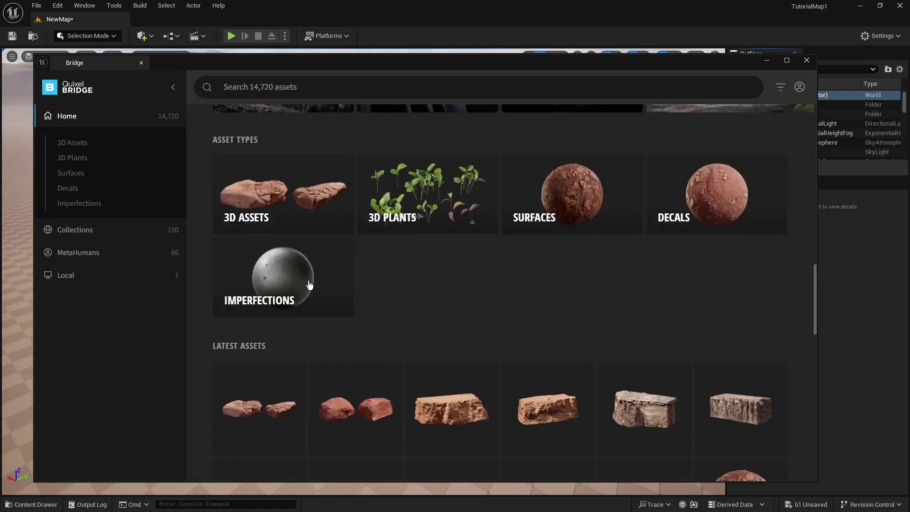
{"action": "scroll", "coordinate": [470, 284], "scroll_direction": "down", "scroll_amount": 6}
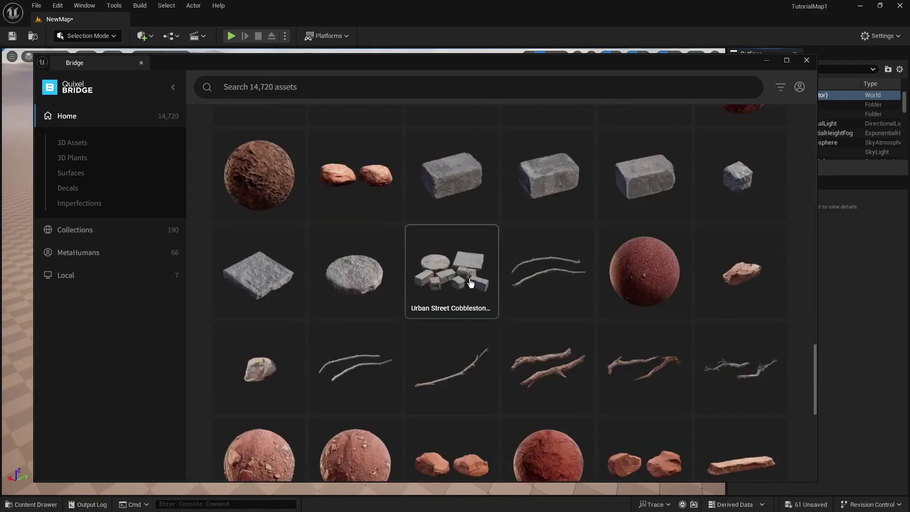
{"action": "scroll", "coordinate": [471, 284], "scroll_direction": "down", "scroll_amount": 3}
{"action": "scroll", "coordinate": [470, 284], "scroll_direction": "down", "scroll_amount": 3}
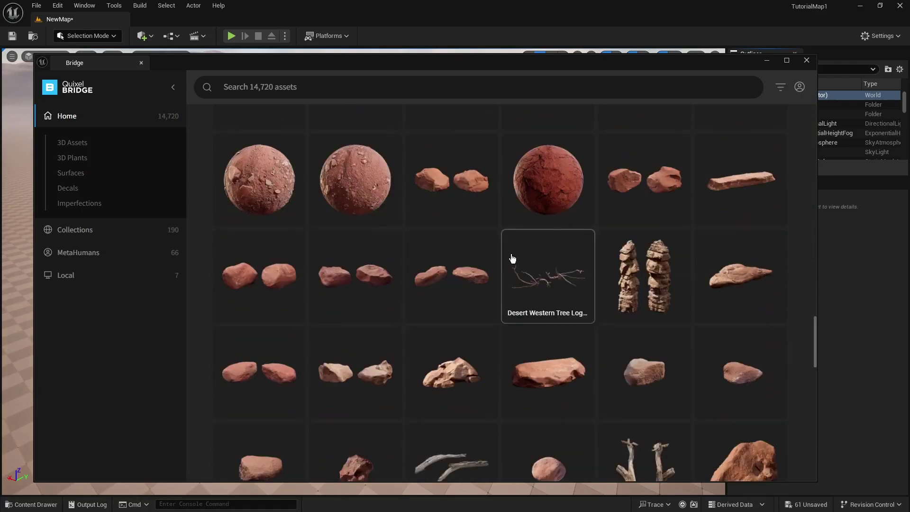
Step: Browse further through the rocks, branches and cobblestones among the latest assets on the Bridge home page
{"action": "scroll", "coordinate": [513, 261], "scroll_direction": "down", "scroll_amount": 1}
{"action": "scroll", "coordinate": [512, 261], "scroll_direction": "down", "scroll_amount": 8}
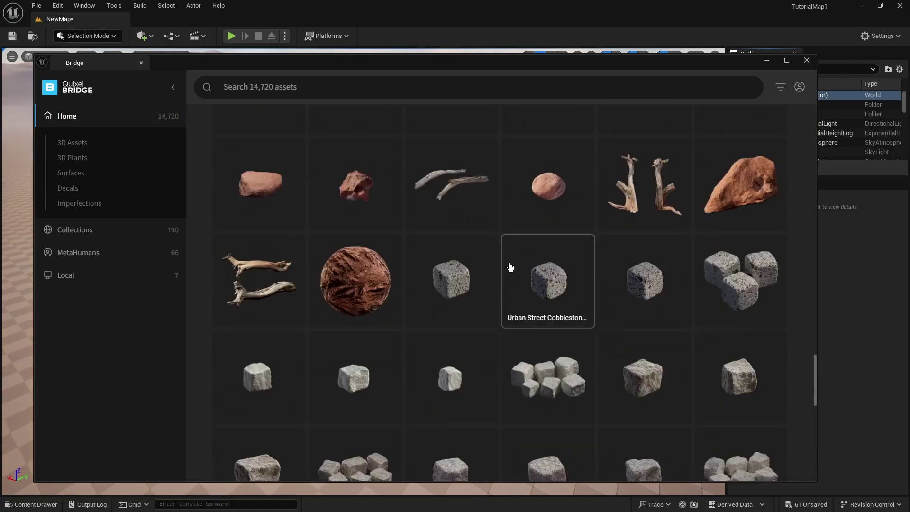
{"action": "scroll", "coordinate": [497, 287], "scroll_direction": "down", "scroll_amount": 1}
{"action": "scroll", "coordinate": [490, 300], "scroll_direction": "down", "scroll_amount": 3}
{"action": "scroll", "coordinate": [490, 297], "scroll_direction": "up", "scroll_amount": 2}
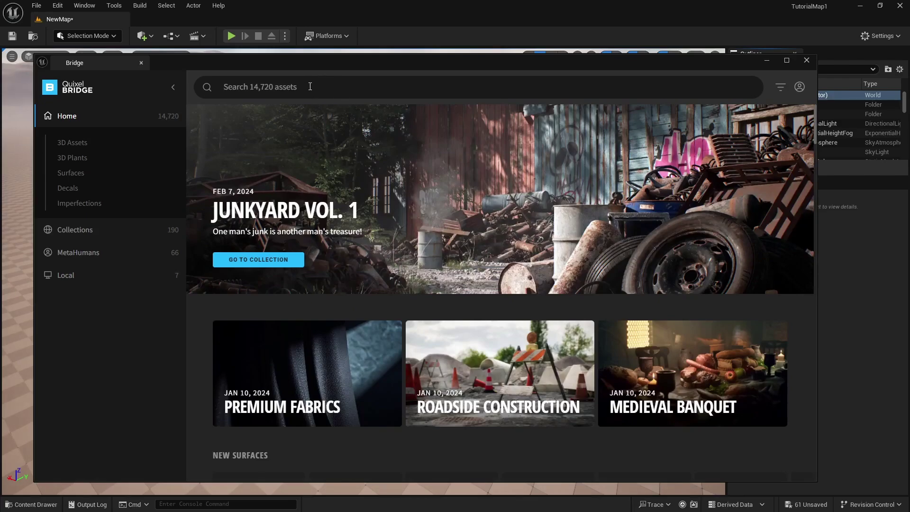
Step: Search the Bridge library for brick assets and open the details of the Decorative Wall Tiles surface
{"action": "type", "text": "brick"}
{"action": "key", "text": "Return"}
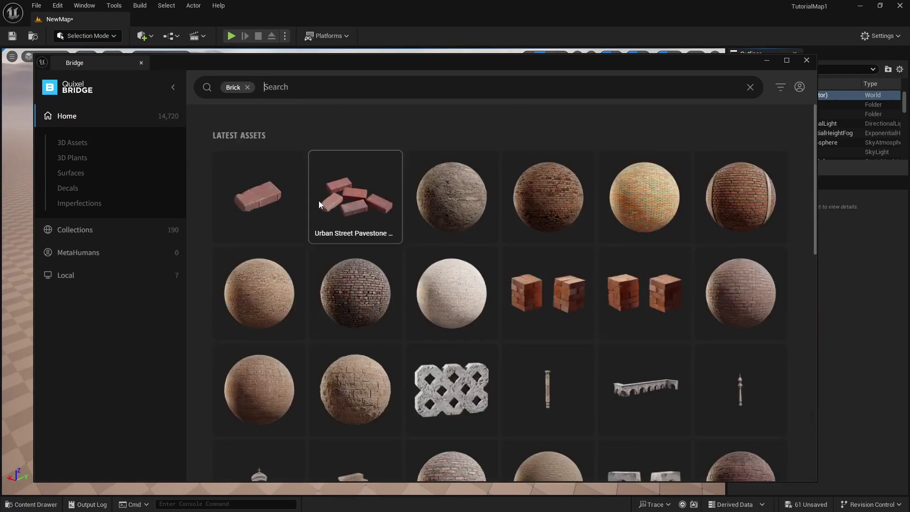
{"action": "scroll", "coordinate": [403, 228], "scroll_direction": "down", "scroll_amount": 3}
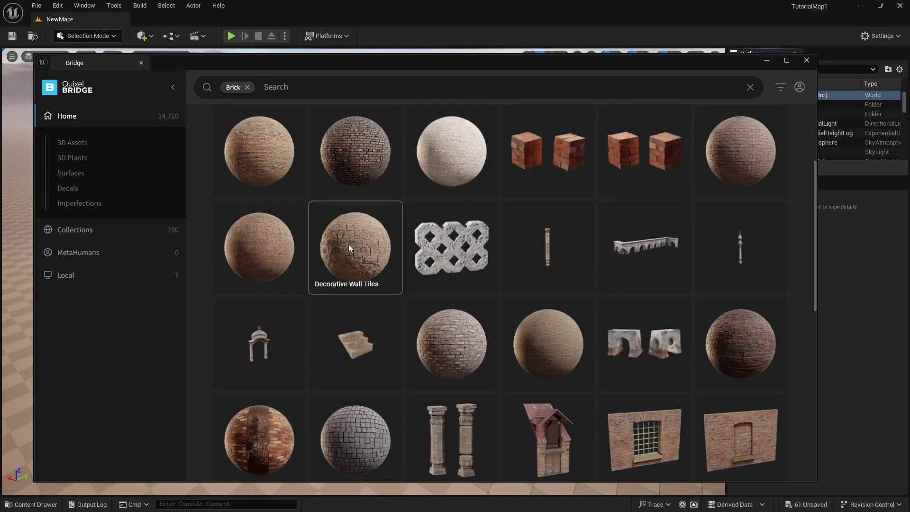
{"action": "left_click", "coordinate": [355, 245]}
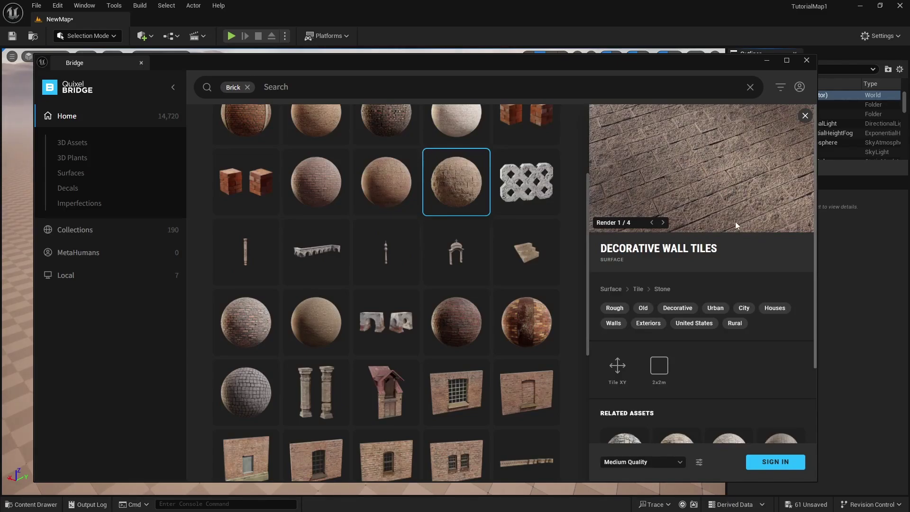
Step: Review the download quality options for Decorative Wall Tiles, keeping Medium Quality selected
{"action": "left_click", "coordinate": [666, 464]}
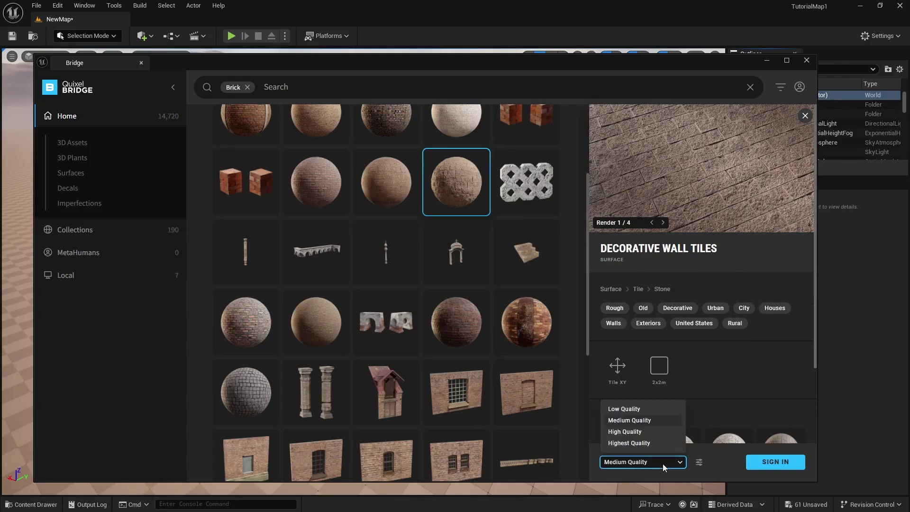
{"action": "left_click", "coordinate": [663, 421]}
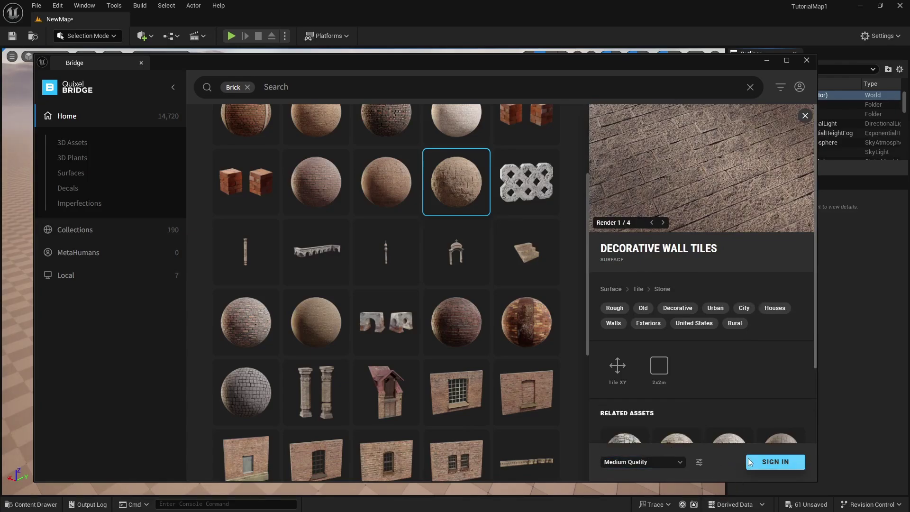
{"action": "left_click", "coordinate": [673, 462]}
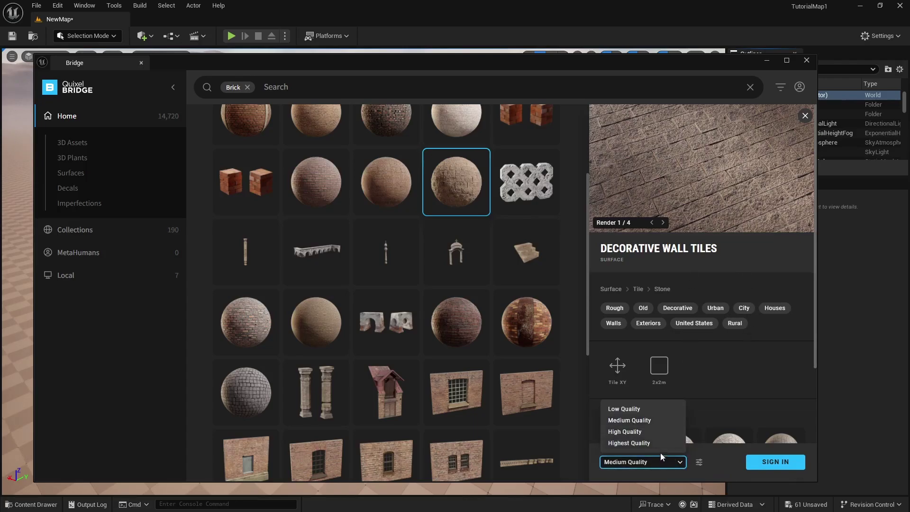
{"action": "left_click", "coordinate": [668, 458]}
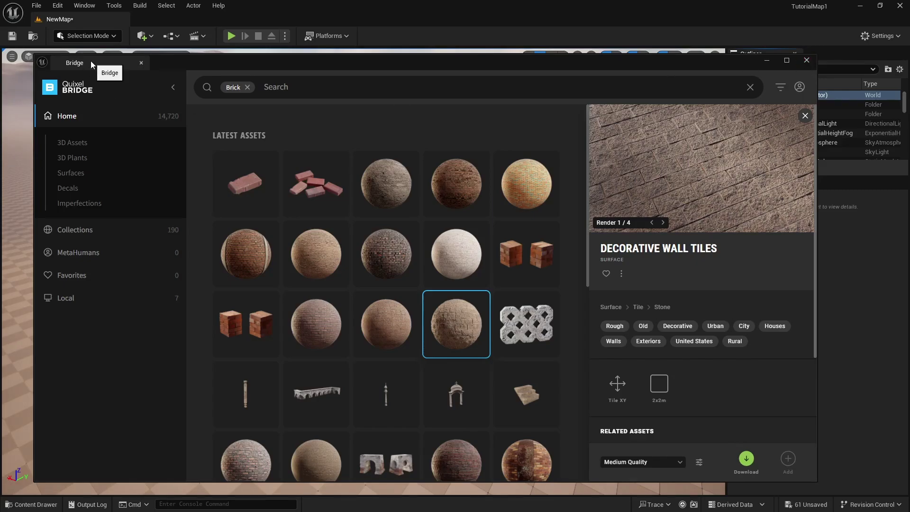
Step: Dock the Bridge window beside the NewMap level and switch between the two to check the arrangement
{"action": "left_click_drag", "start_coordinate": [90, 63], "coordinate": [173, 22]}
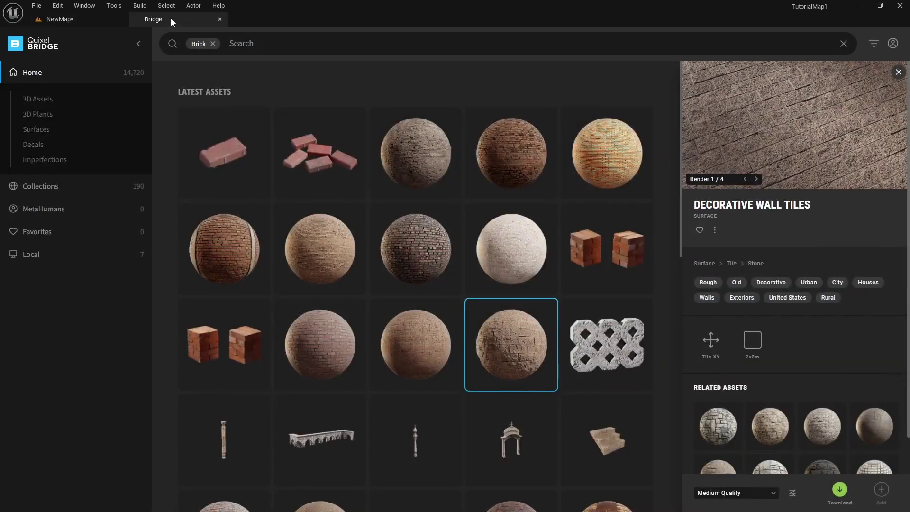
{"action": "left_click", "coordinate": [93, 21]}
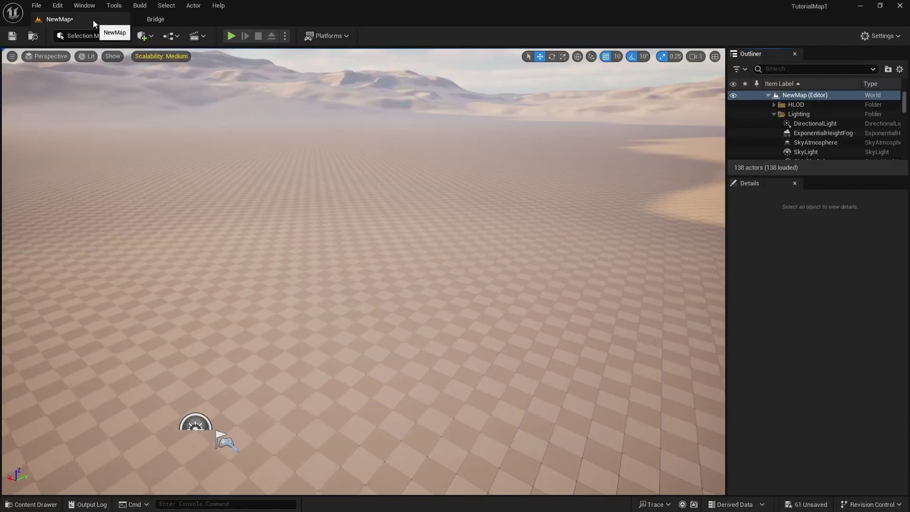
{"action": "left_click", "coordinate": [179, 21]}
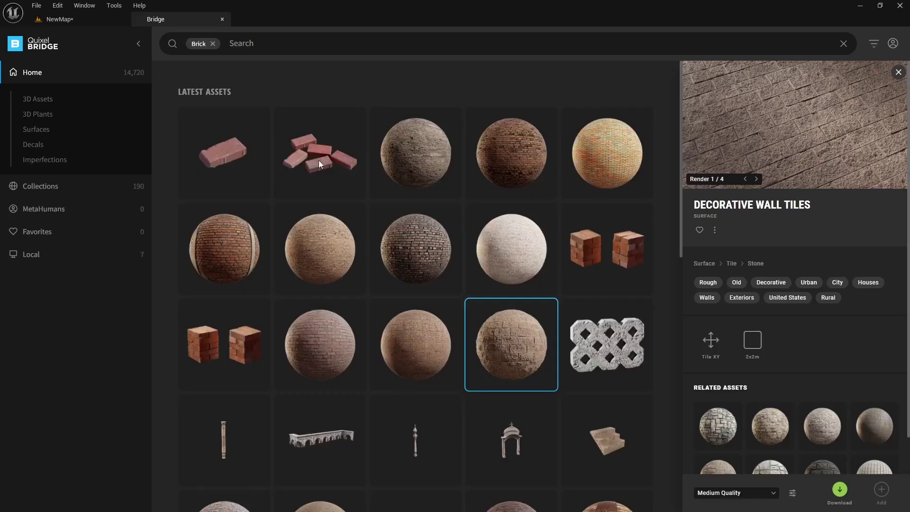
Step: View the Brick Wall surface in Bridge and check the NewMap project's Content folder, where downloaded assets are stored
{"action": "left_click", "coordinate": [424, 246]}
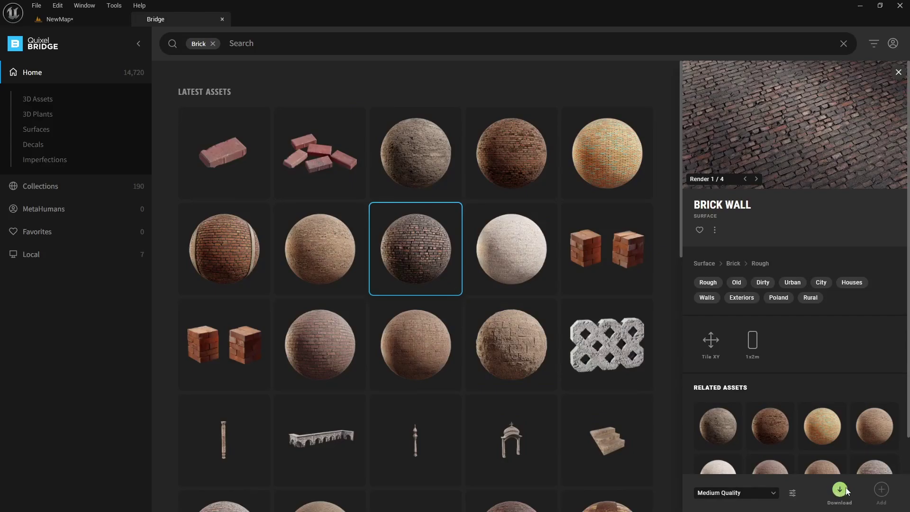
{"action": "left_click", "coordinate": [61, 19]}
{"action": "key", "text": "ctrl+space"}
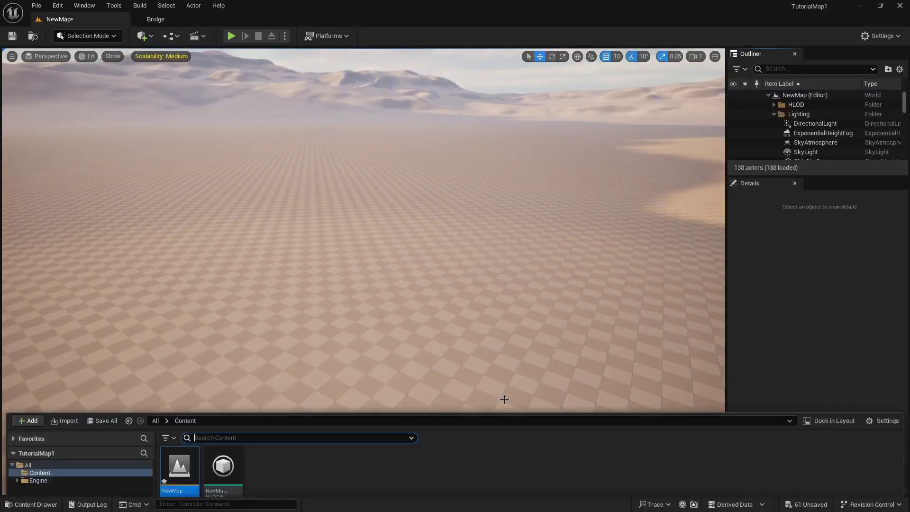
{"action": "left_click", "coordinate": [334, 429]}
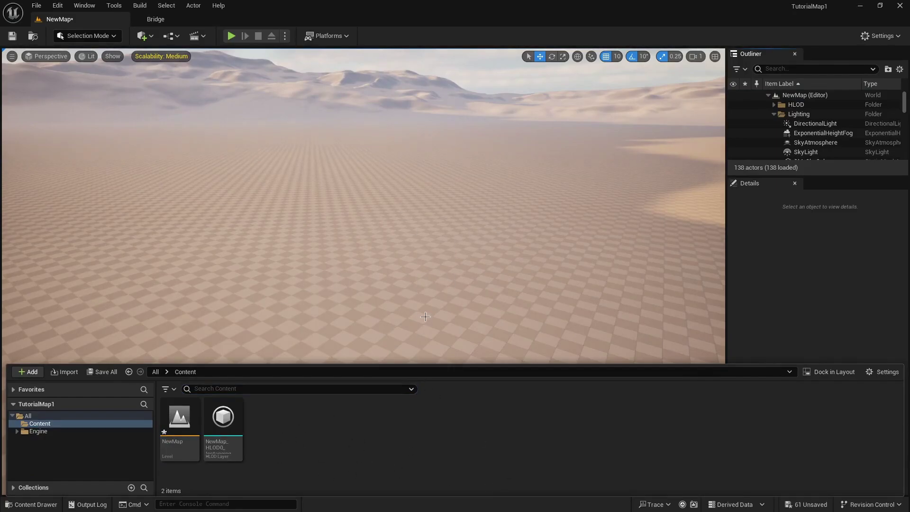
{"action": "left_click", "coordinate": [168, 18]}
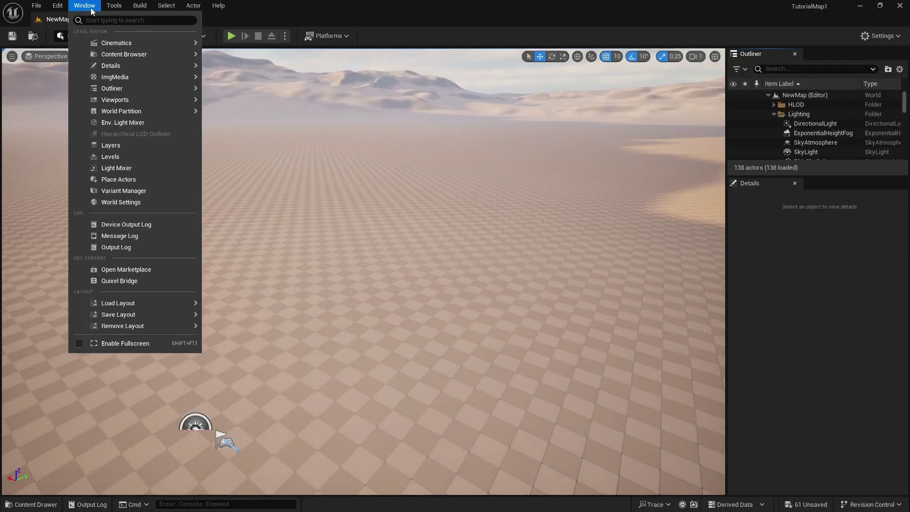
Step: Look through the editor's programming and instrumentation tools, including the Debug, Profile and Audit options
{"action": "left_click", "coordinate": [88, 6]}
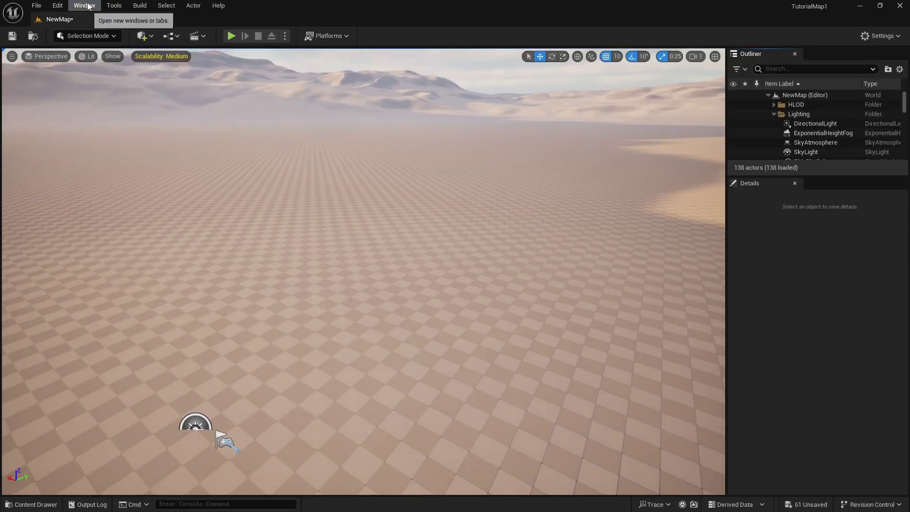
{"action": "left_click", "coordinate": [115, 6]}
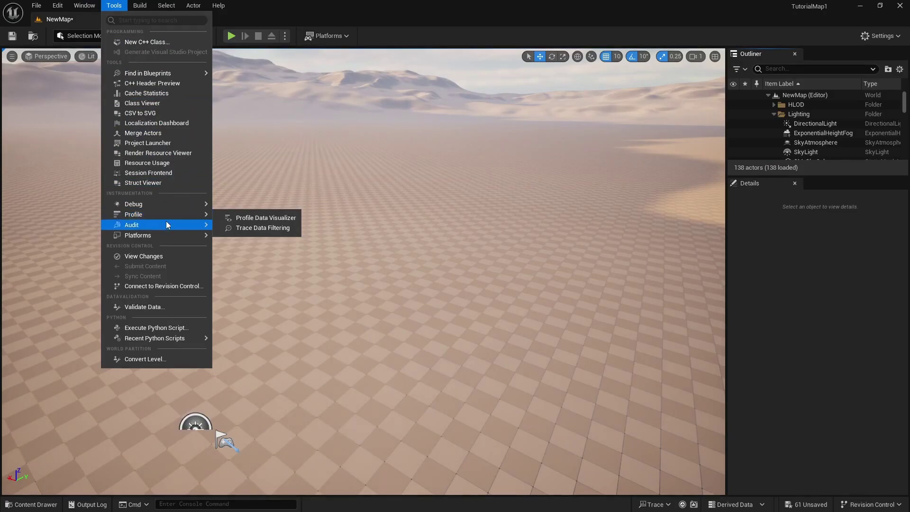
{"action": "mouse_move", "coordinate": [184, 204]}
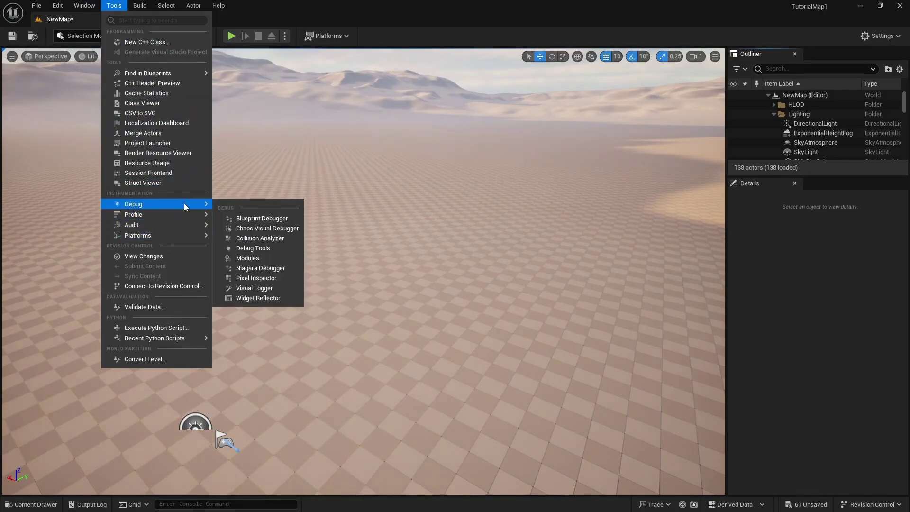
{"action": "mouse_move", "coordinate": [173, 219]}
{"action": "mouse_move", "coordinate": [140, 10]}
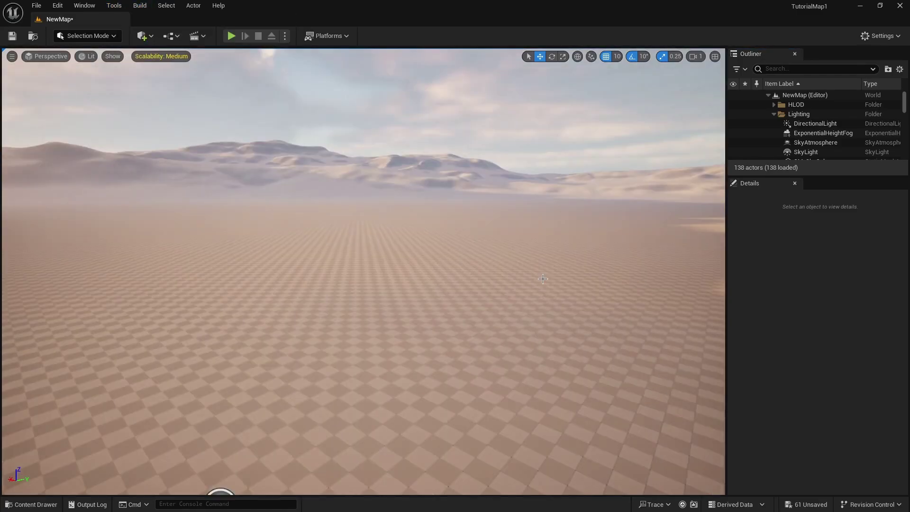
Step: Turn the level view and look through the build commands for lighting, geometry, HLODs and landscape
{"action": "right_click_drag", "start_coordinate": [543, 279], "coordinate": [258, 284]}
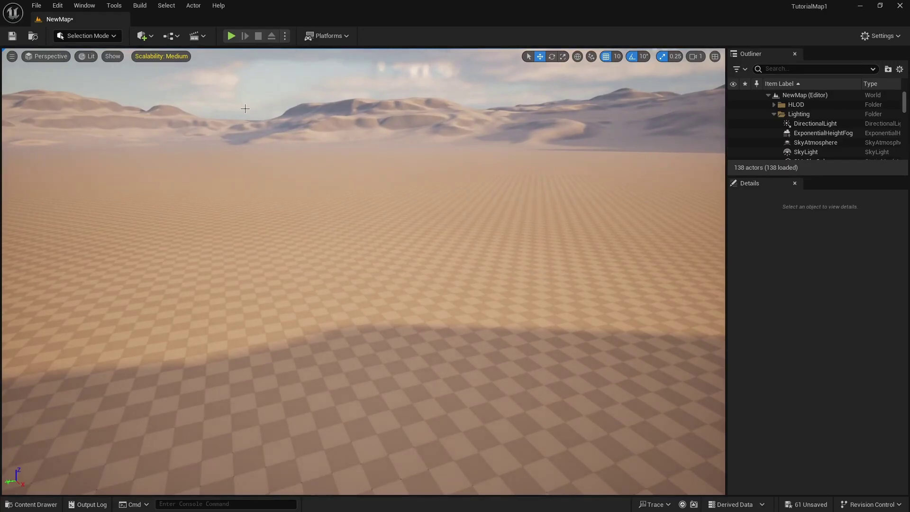
{"action": "left_click", "coordinate": [141, 5]}
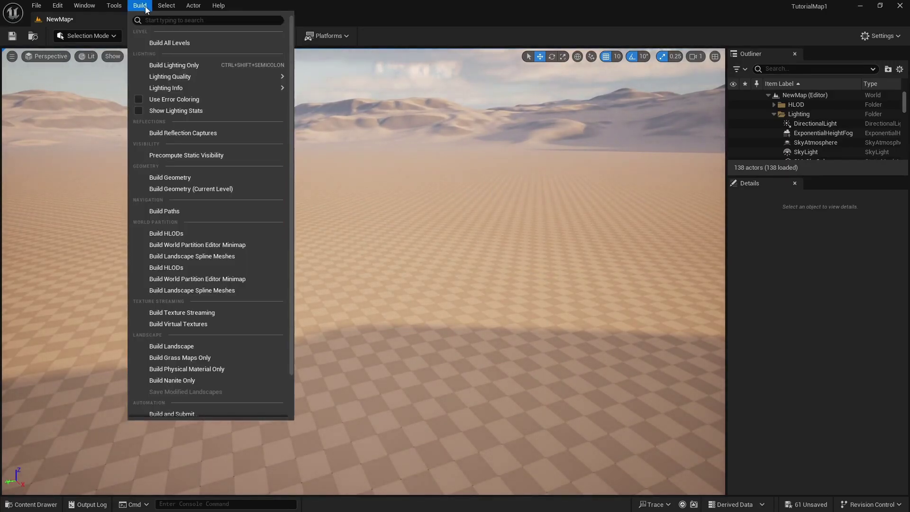
{"action": "mouse_move", "coordinate": [214, 75]}
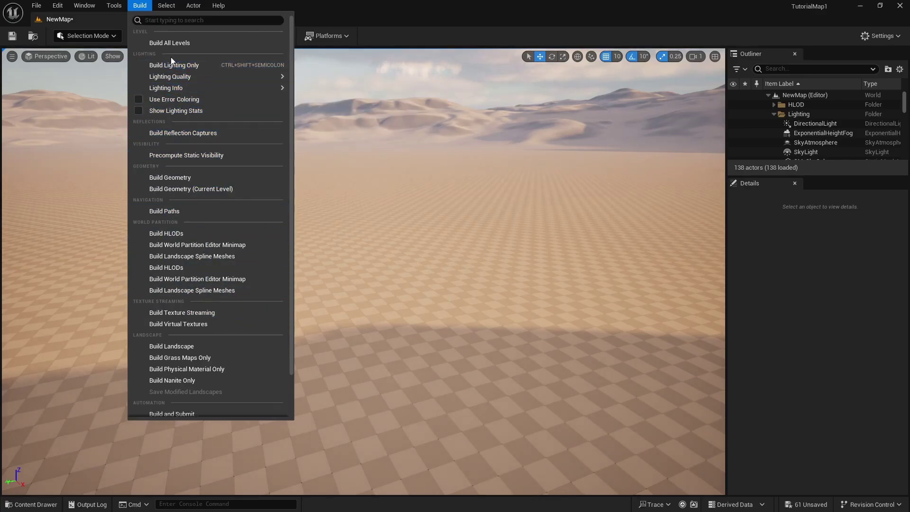
{"action": "mouse_move", "coordinate": [170, 8]}
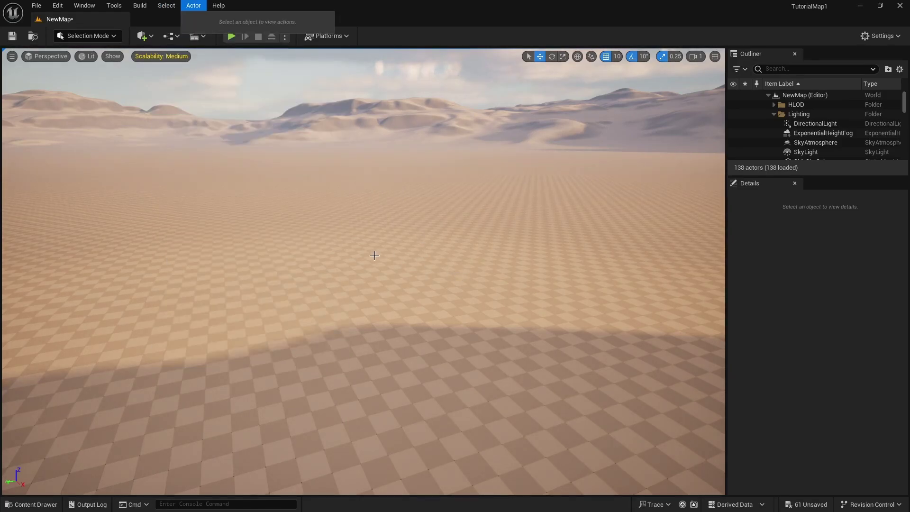
Step: Select the SkyAtmosphere actor and review its available actor commands as well as the editor's help and documentation resources
{"action": "left_click", "coordinate": [816, 142]}
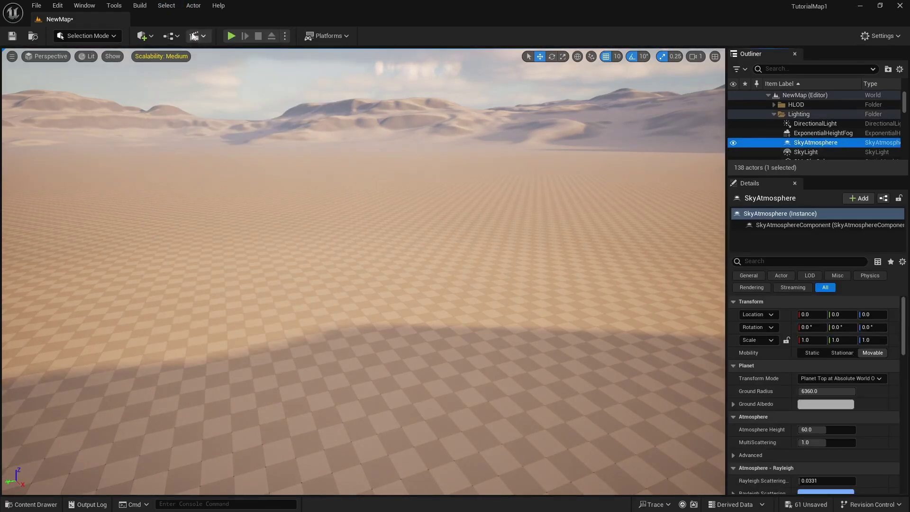
{"action": "left_click", "coordinate": [184, 5]}
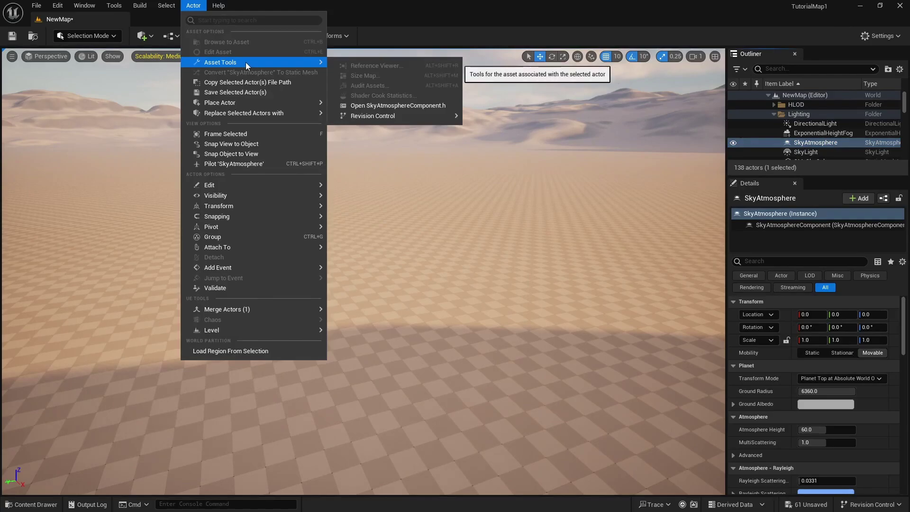
{"action": "mouse_move", "coordinate": [248, 253]}
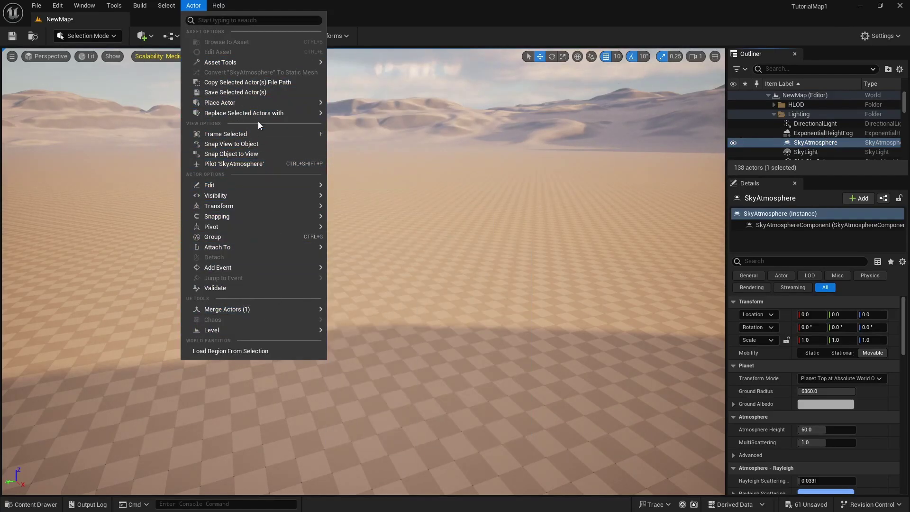
{"action": "left_click", "coordinate": [221, 6]}
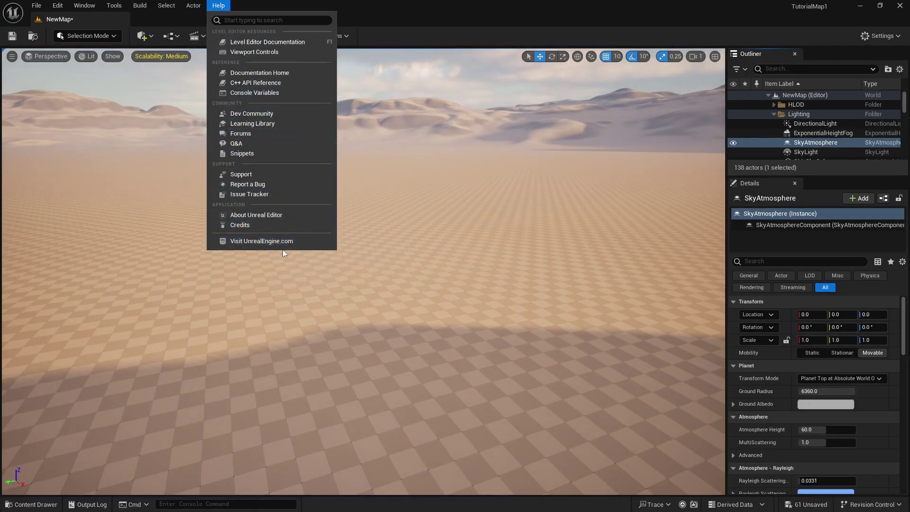
{"action": "left_click", "coordinate": [219, 5]}
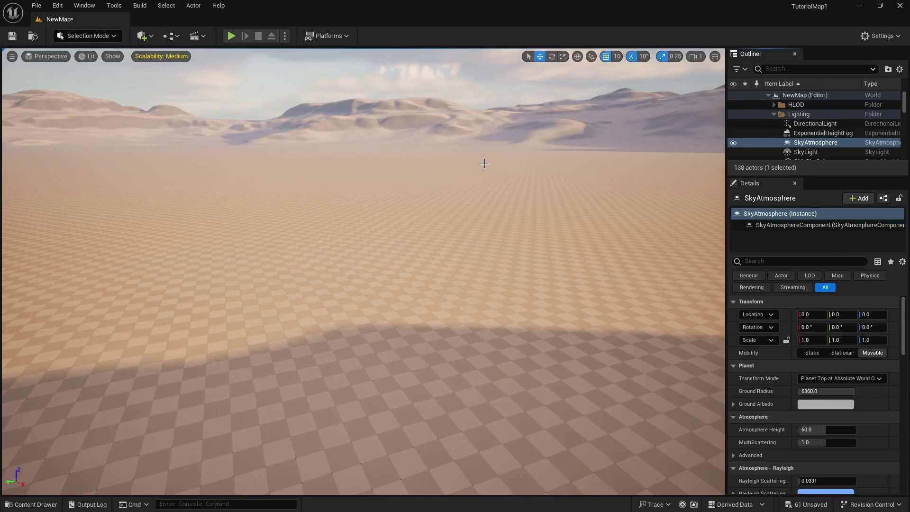
Step: Create a new folder named Blueprints in the project's Content folder
{"action": "key", "text": "ctrl+space"}
{"action": "right_click", "coordinate": [318, 431]}
{"action": "left_click", "coordinate": [357, 450]}
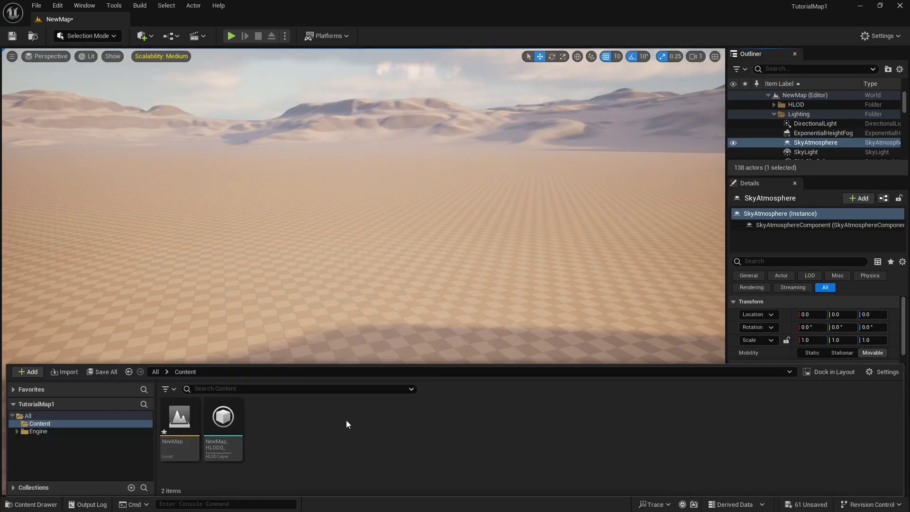
{"action": "right_click", "coordinate": [340, 417]}
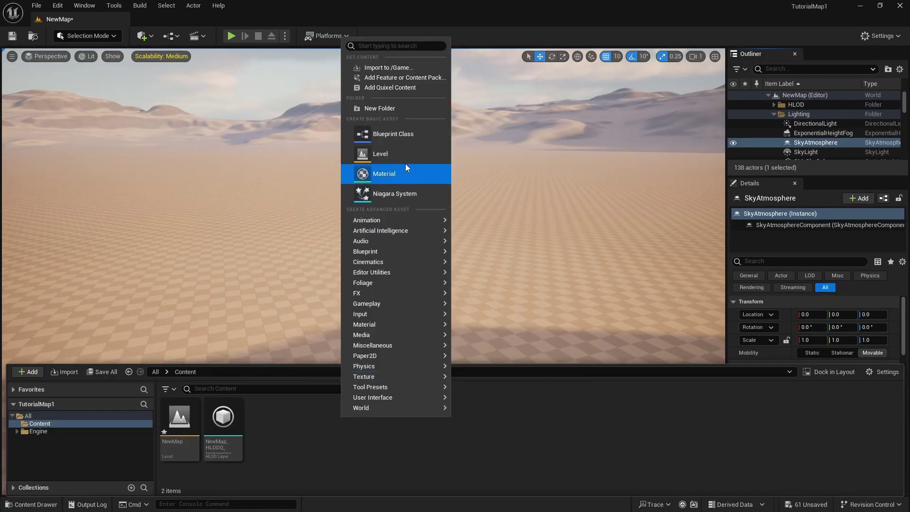
{"action": "left_click", "coordinate": [399, 110]}
{"action": "key", "text": "BackSpace"}
{"action": "type", "text": "B"}
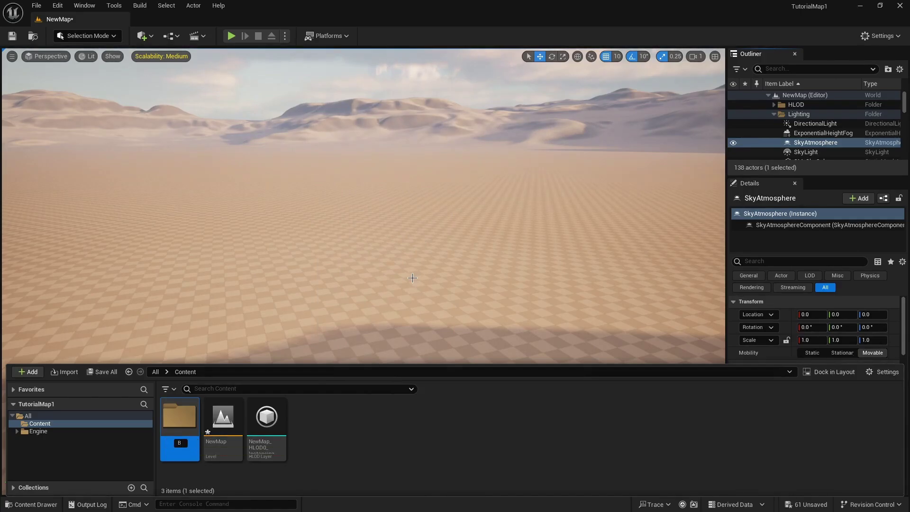
{"action": "type", "text": "lueprints"}
{"action": "key", "text": "Return"}
Step: Create an Actor Blueprint class named Test_BP in the Blueprints folder and dock its editor beside the NewMap tab
{"action": "double_click", "coordinate": [188, 418]}
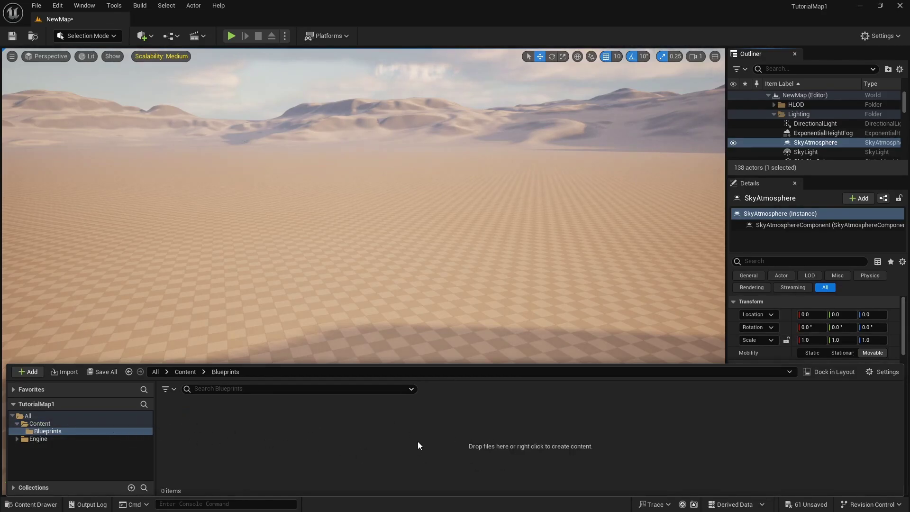
{"action": "right_click", "coordinate": [301, 422]}
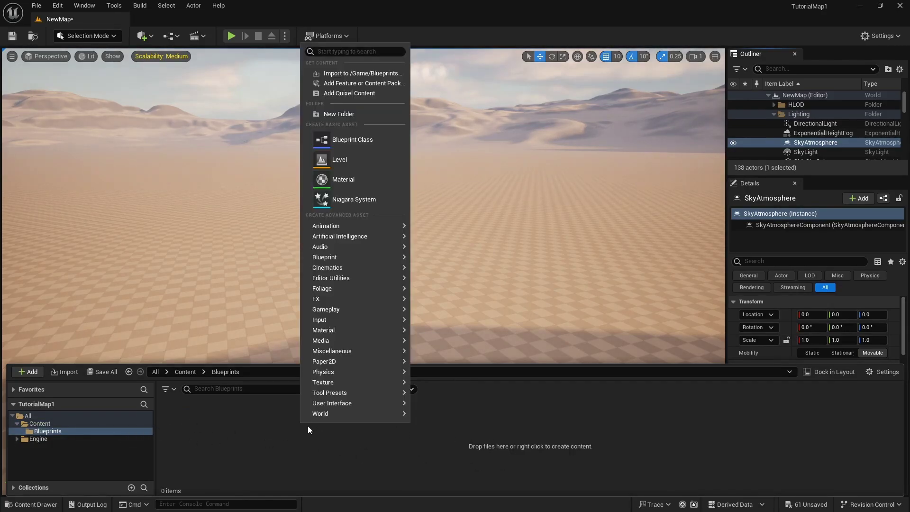
{"action": "left_click", "coordinate": [380, 140]}
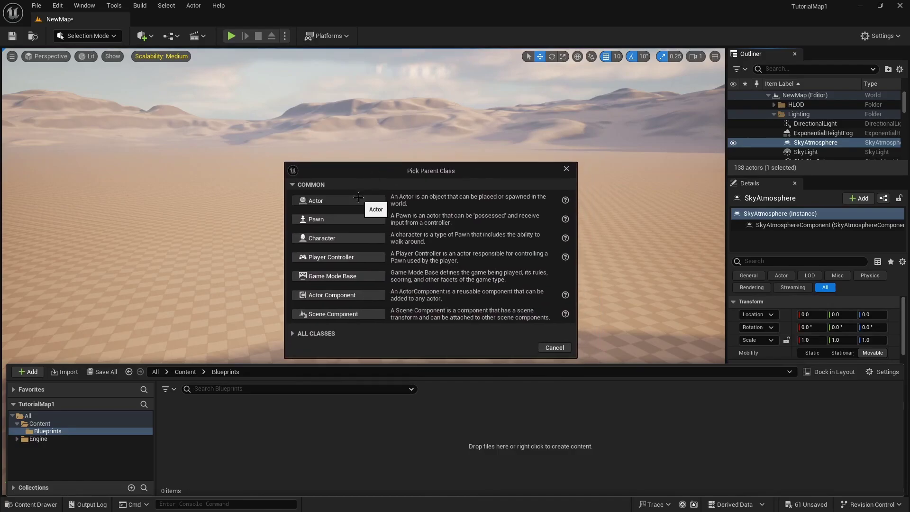
{"action": "left_click", "coordinate": [359, 198]}
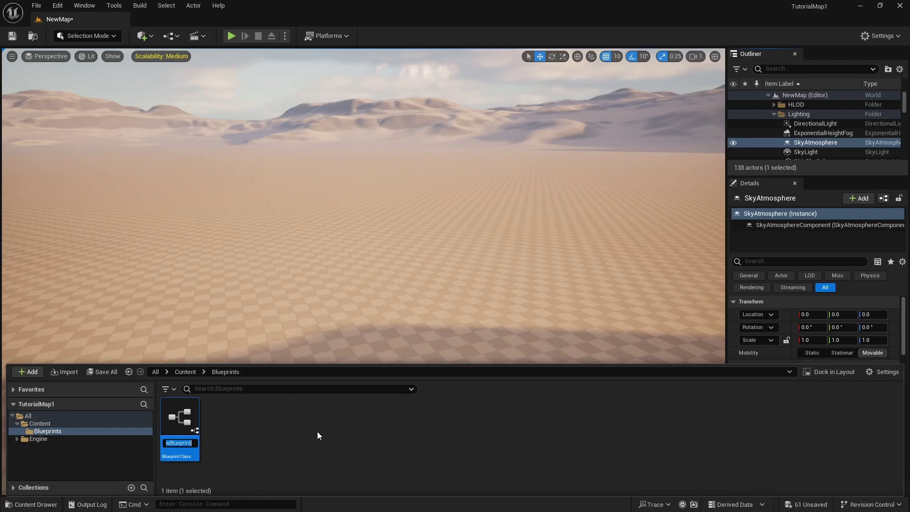
{"action": "key", "text": "BackSpace"}
{"action": "type", "text": "Test_BP"}
{"action": "key", "text": "Return"}
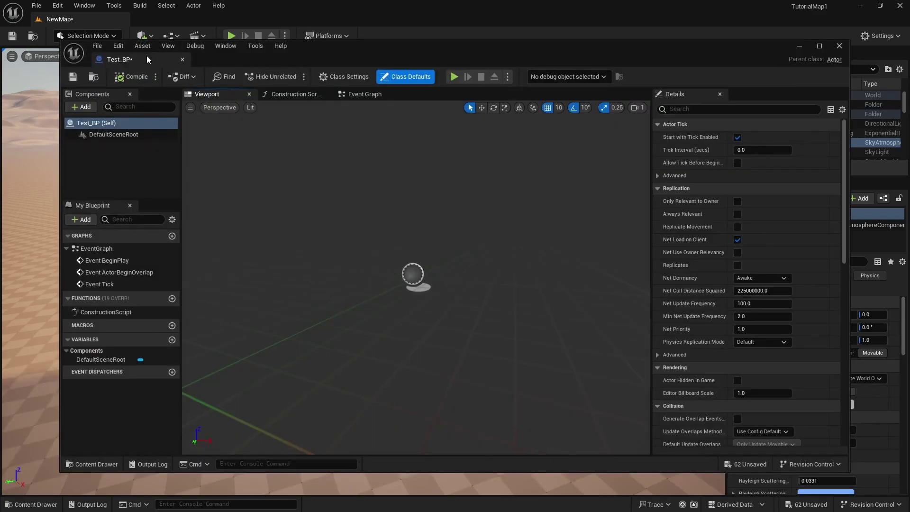
{"action": "left_click_drag", "start_coordinate": [146, 54], "coordinate": [165, 21]}
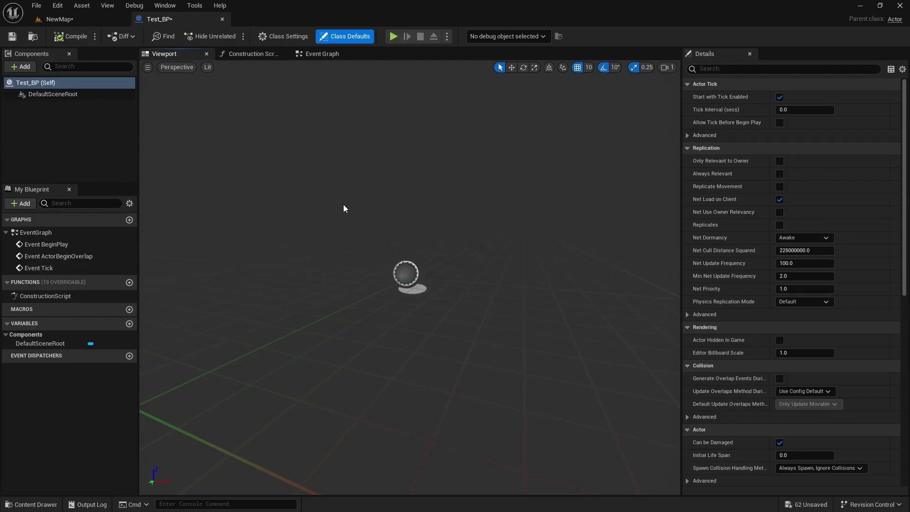
{"action": "right_click_drag", "start_coordinate": [160, 146], "coordinate": [150, 137]}
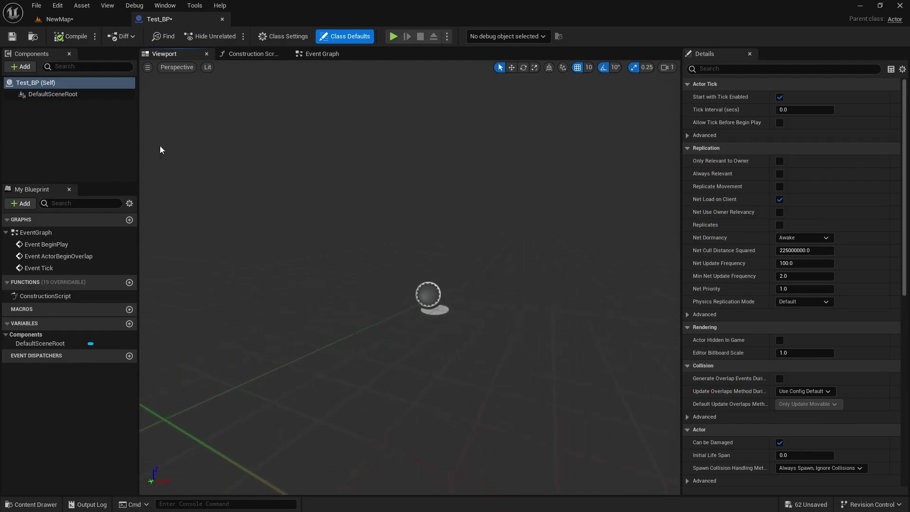
Step: Add a Sphere component to Test_BP and make it the root in place of DefaultSceneRoot
{"action": "left_click", "coordinate": [33, 67]}
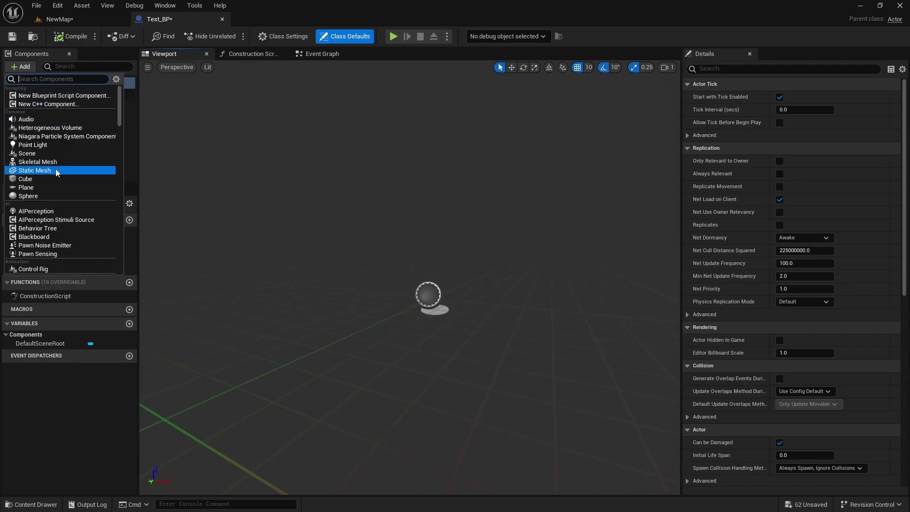
{"action": "left_click", "coordinate": [51, 194]}
{"action": "left_click", "coordinate": [60, 114]}
{"action": "left_click_drag", "start_coordinate": [58, 106], "coordinate": [58, 88]}
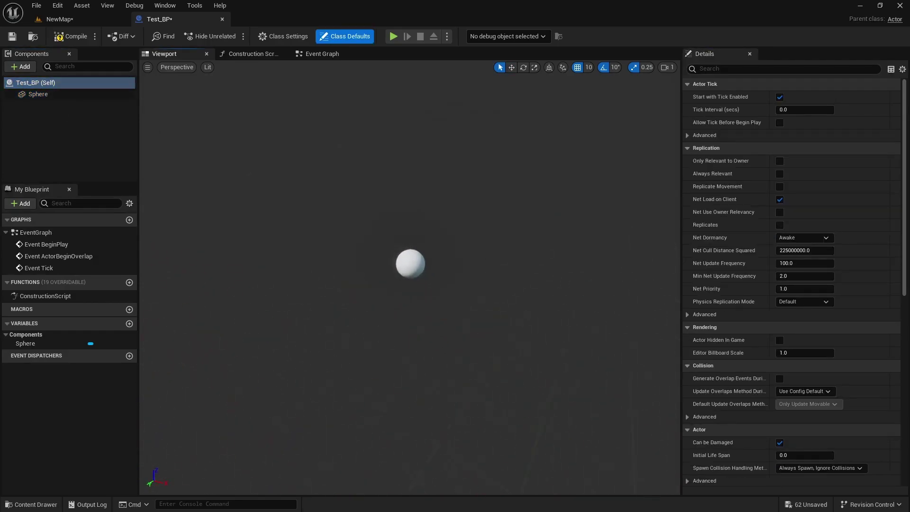
Step: Select the Sphere component, view it up close, and review its transform, material, physics, collision and event properties
{"action": "left_click", "coordinate": [415, 251]}
{"action": "mouse_move", "coordinate": [428, 332]}
{"action": "right_mouse_down"}
{"action": "mouse_move", "coordinate": [433, 327]}
{"action": "mouse_move", "coordinate": [417, 327]}
{"action": "mouse_move", "coordinate": [446, 334]}
{"action": "mouse_move", "coordinate": [428, 327]}
{"action": "right_mouse_up"}
{"action": "key", "text": "w"}
{"action": "mouse_move", "coordinate": [466, 259]}
{"action": "right_mouse_down"}
{"action": "mouse_move", "coordinate": [468, 267]}
{"action": "mouse_move", "coordinate": [465, 259]}
{"action": "right_mouse_up"}
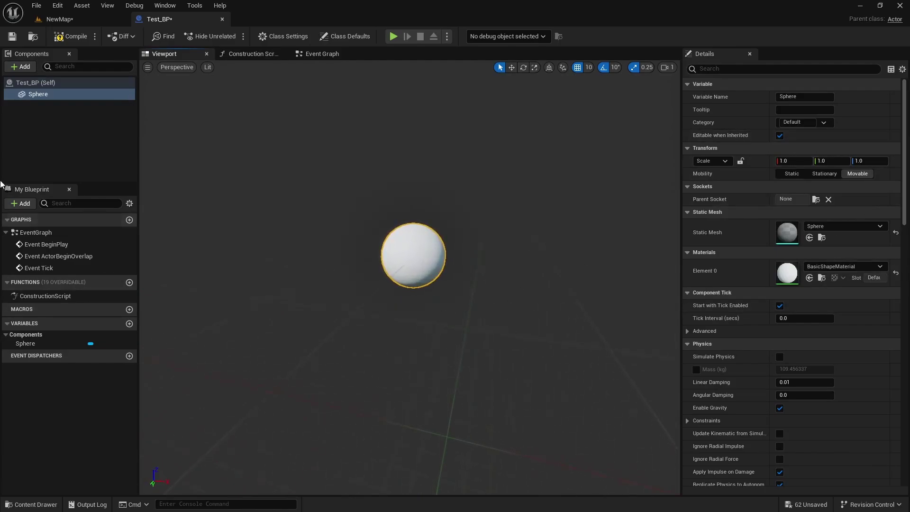
{"action": "right_click_drag", "start_coordinate": [288, 231], "coordinate": [288, 230]}
{"action": "key", "text": "s"}
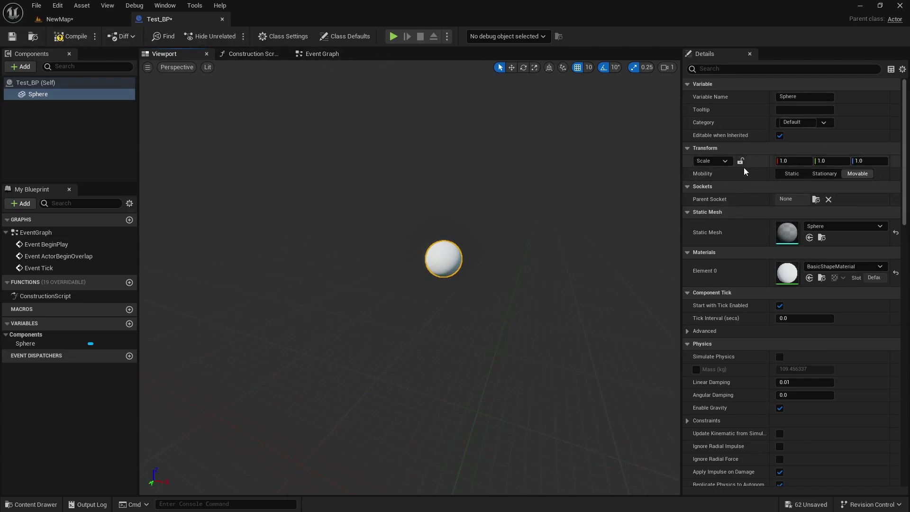
{"action": "scroll", "coordinate": [764, 114], "scroll_direction": "down", "scroll_amount": 10}
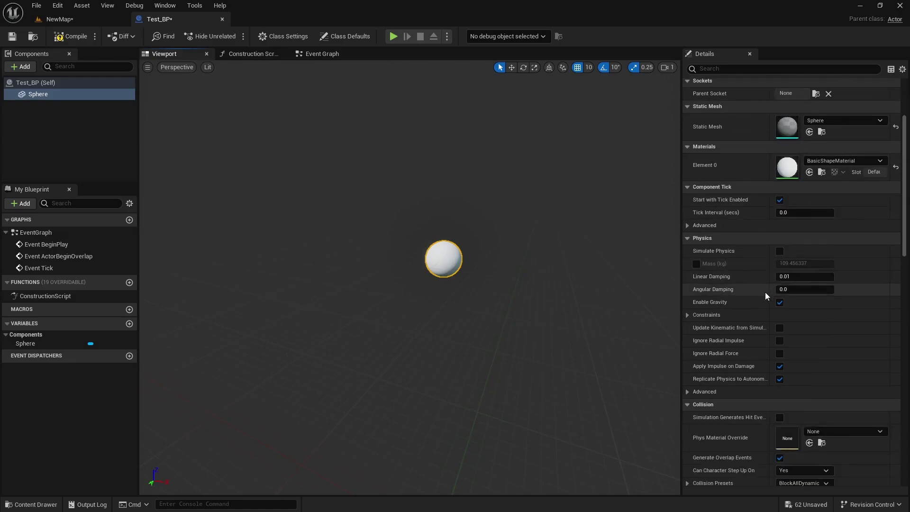
{"action": "scroll", "coordinate": [762, 325], "scroll_direction": "down", "scroll_amount": 7}
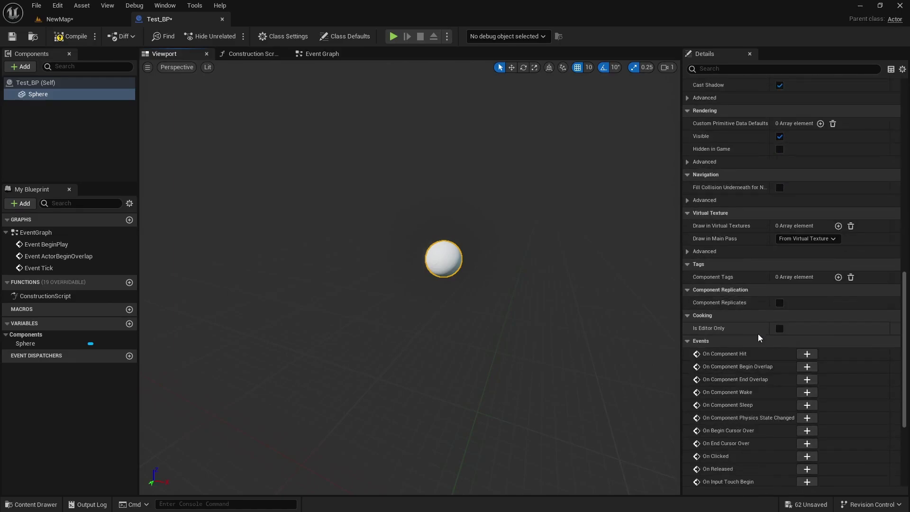
{"action": "scroll", "coordinate": [758, 329], "scroll_direction": "up", "scroll_amount": 17}
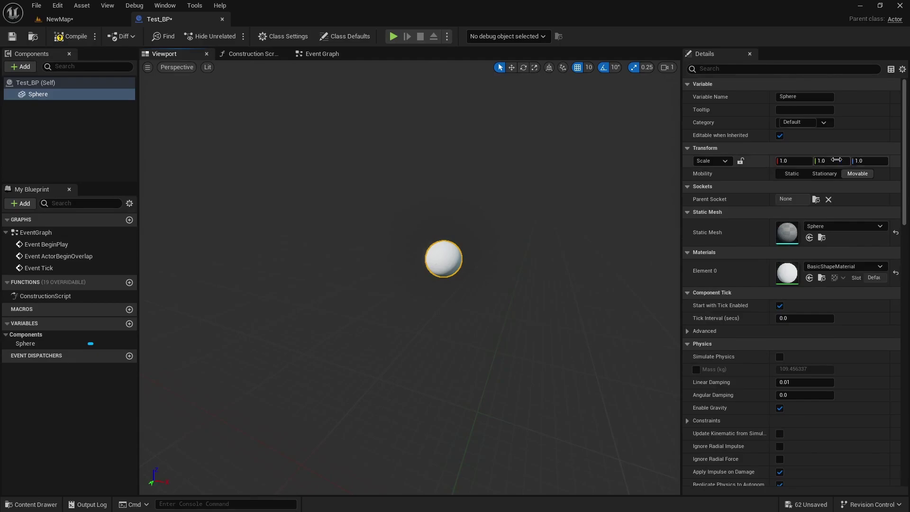
{"action": "scroll", "coordinate": [757, 285], "scroll_direction": "down", "scroll_amount": 6}
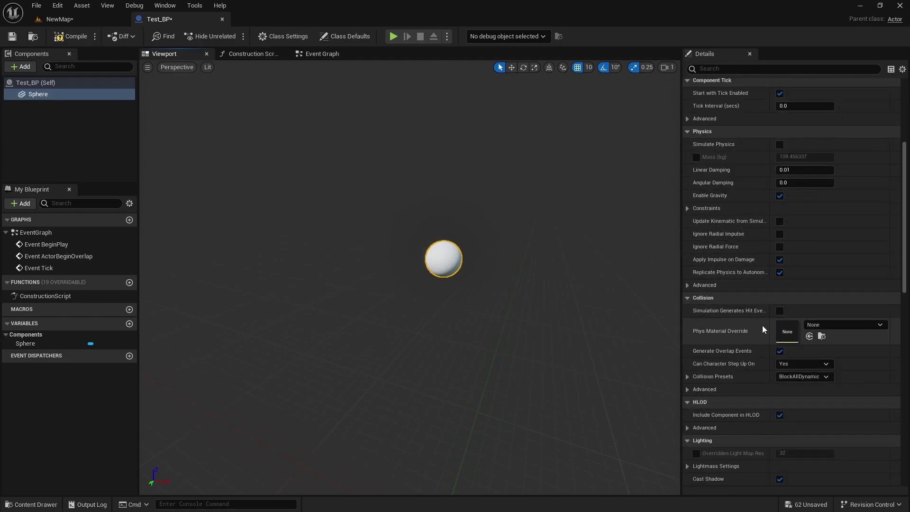
{"action": "scroll", "coordinate": [762, 325], "scroll_direction": "up", "scroll_amount": 6}
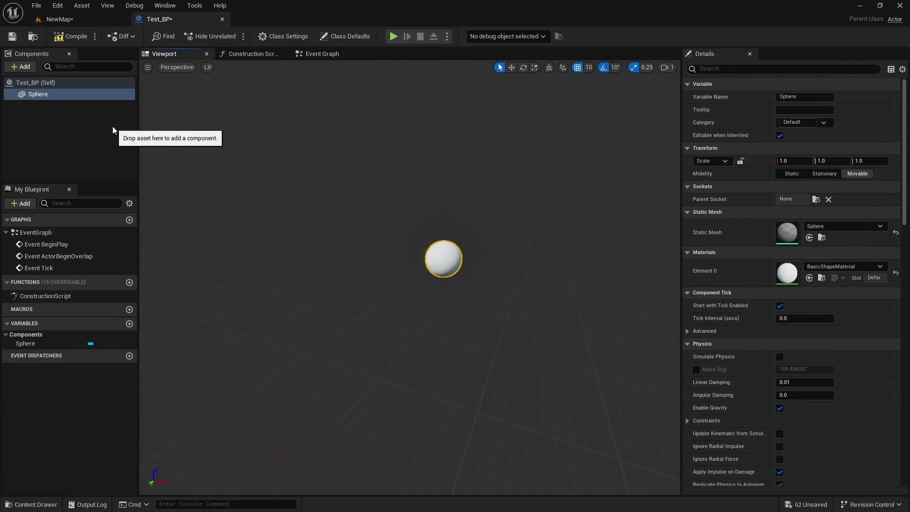
Step: Open the Event Graph of Test_BP and delete the Event BeginPlay node
{"action": "left_click", "coordinate": [325, 56]}
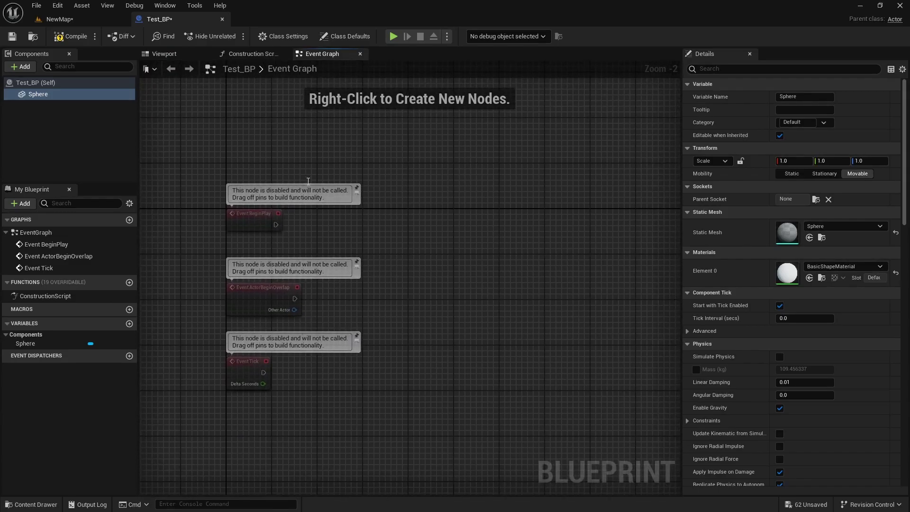
{"action": "right_click_drag", "start_coordinate": [401, 369], "coordinate": [423, 338]}
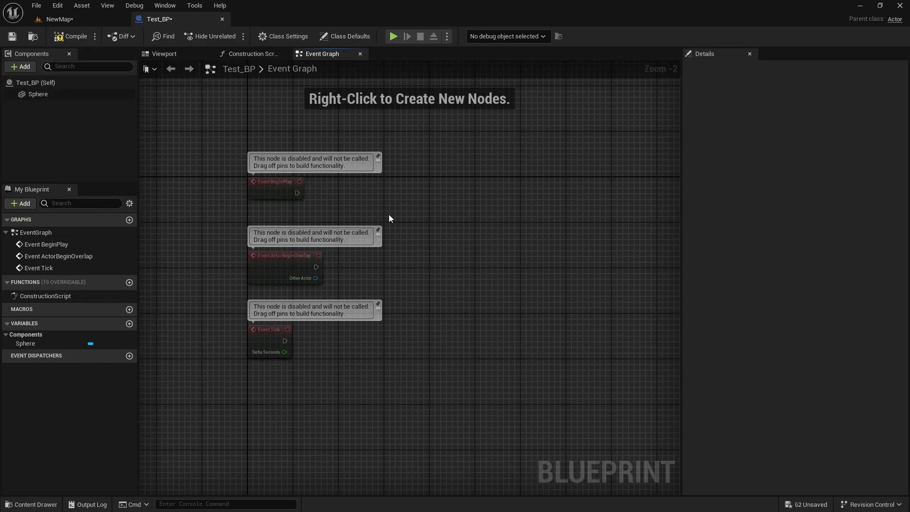
{"action": "right_click_drag", "start_coordinate": [548, 268], "coordinate": [473, 284]}
{"action": "left_click_drag", "start_coordinate": [222, 208], "coordinate": [484, 220]}
{"action": "left_click", "coordinate": [192, 102]}
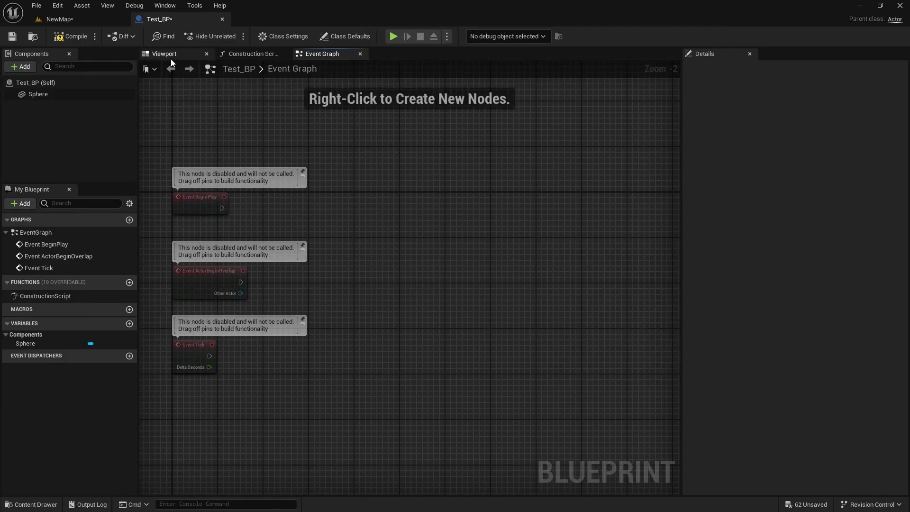
{"action": "left_click", "coordinate": [69, 36]}
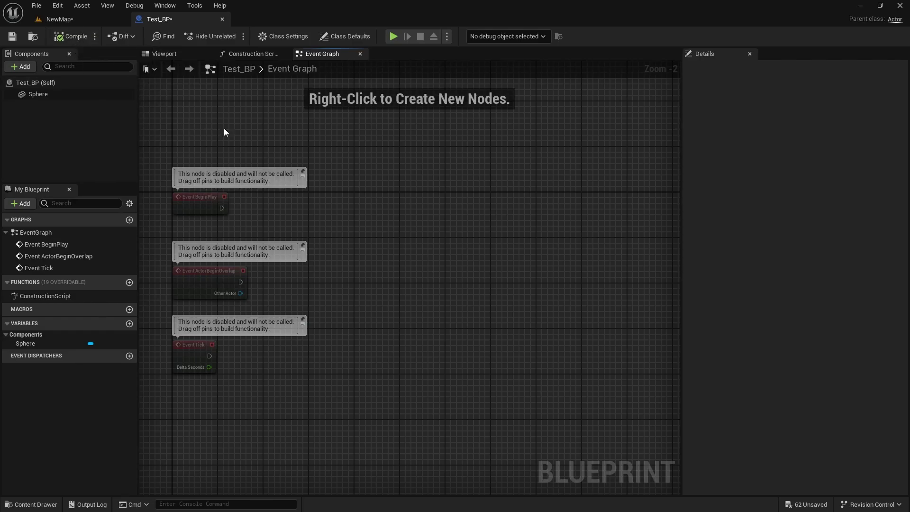
{"action": "left_click", "coordinate": [221, 212]}
{"action": "key", "text": "Delete"}
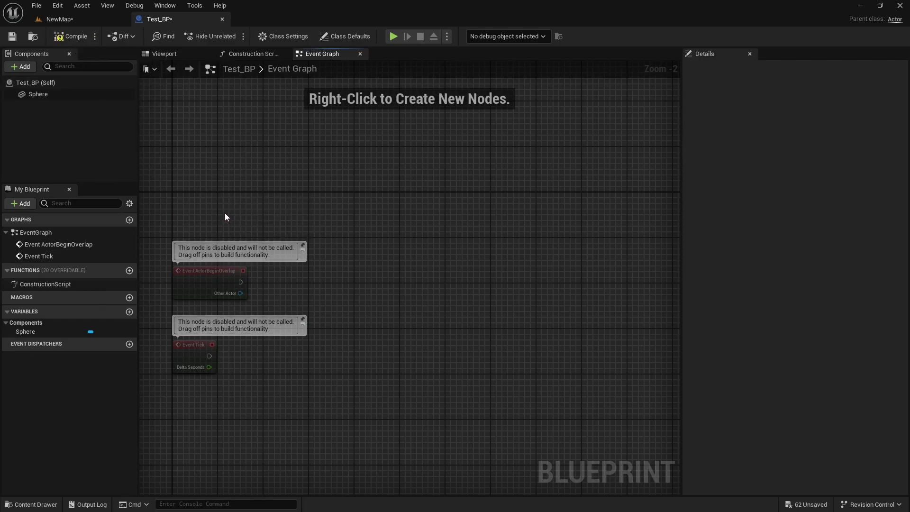
Step: Compile the Test_BP Blueprint and save all unsaved assets and the level
{"action": "left_click", "coordinate": [63, 38]}
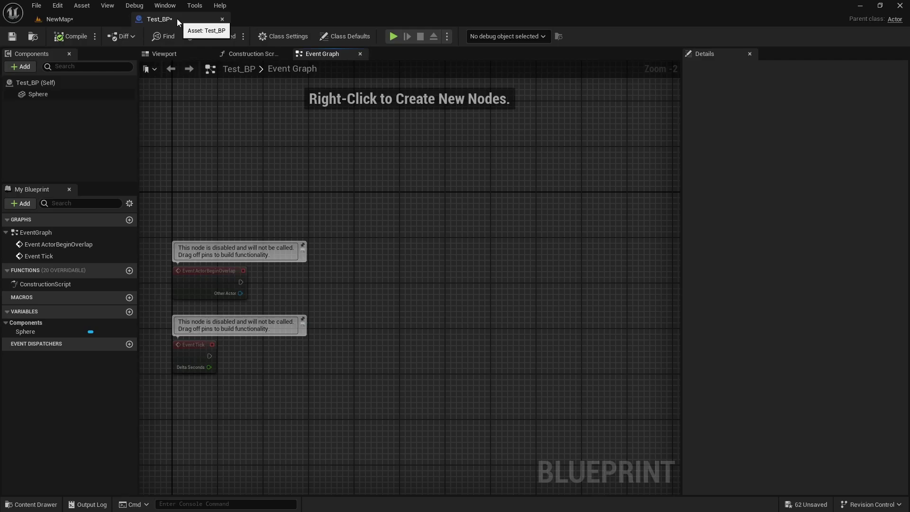
{"action": "key", "text": "ctrl+shift+s"}
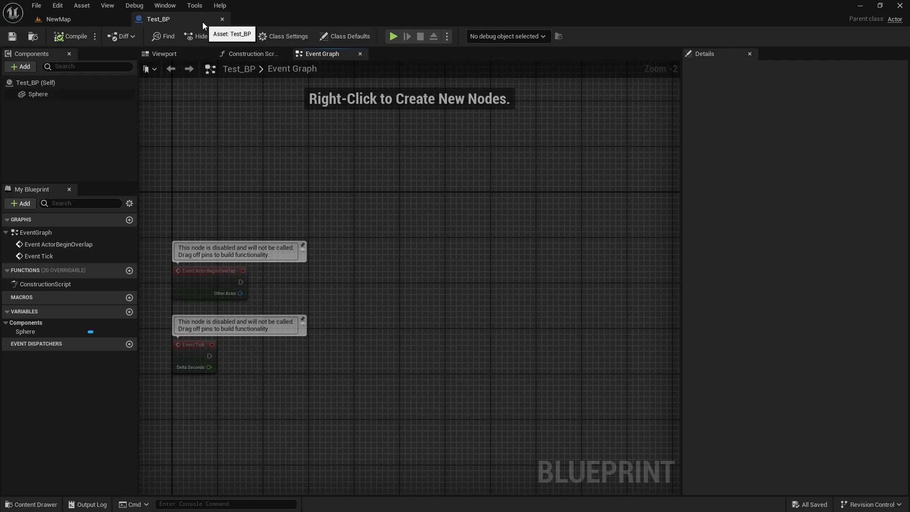
Step: Place a Test_BP instance on the landscape in the NewMap level and inspect it from several sides
{"action": "left_click", "coordinate": [118, 16]}
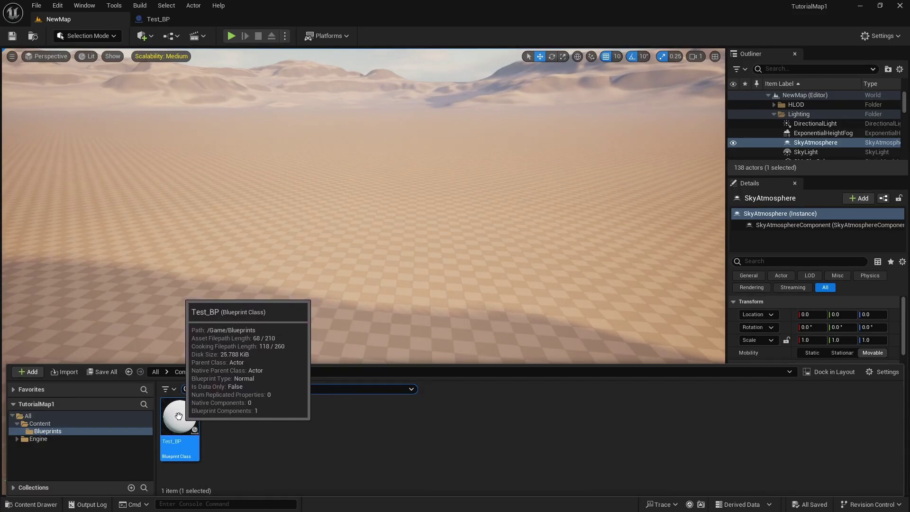
{"action": "left_click_drag", "start_coordinate": [178, 416], "coordinate": [390, 258]}
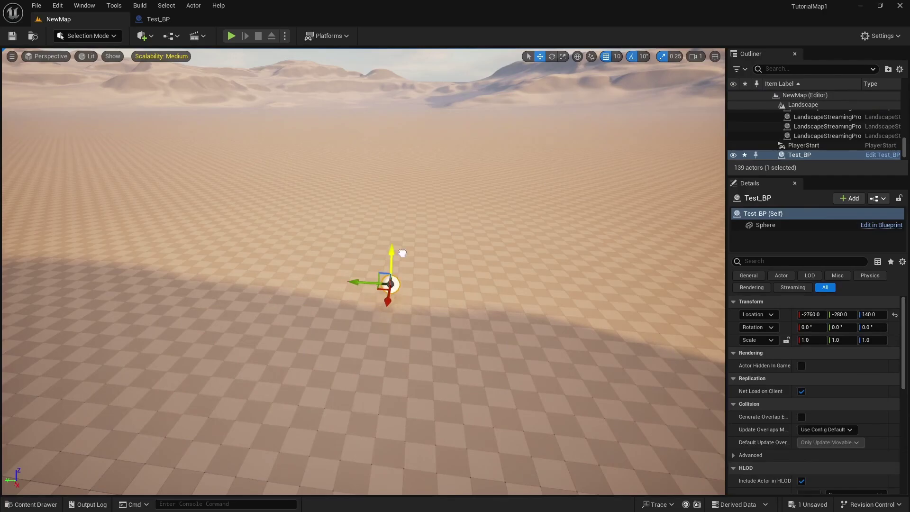
{"action": "left_click", "coordinate": [433, 323]}
{"action": "right_click_drag", "start_coordinate": [418, 317], "coordinate": [204, 285]}
{"action": "key", "text": "d"}
{"action": "key", "text": "w"}
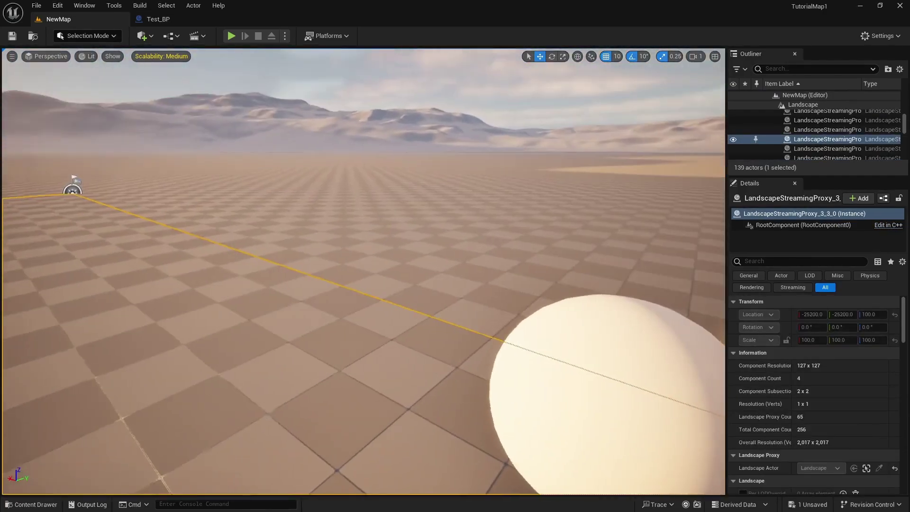
{"action": "right_click_drag", "start_coordinate": [204, 285], "coordinate": [286, 203]}
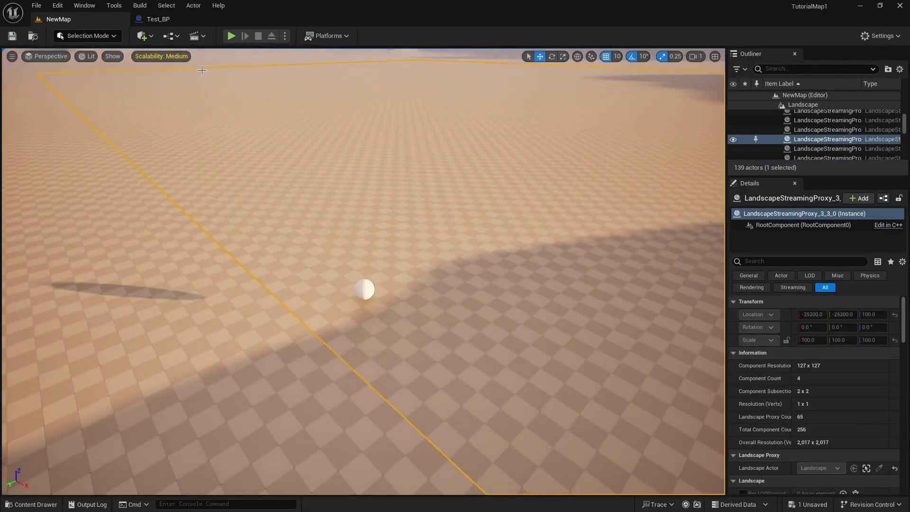
Step: Recompile Test_BP, return to the NewMap level and play-test it
{"action": "left_click", "coordinate": [161, 19]}
{"action": "left_click_drag", "start_coordinate": [241, 282], "coordinate": [497, 295]}
{"action": "left_click", "coordinate": [76, 38]}
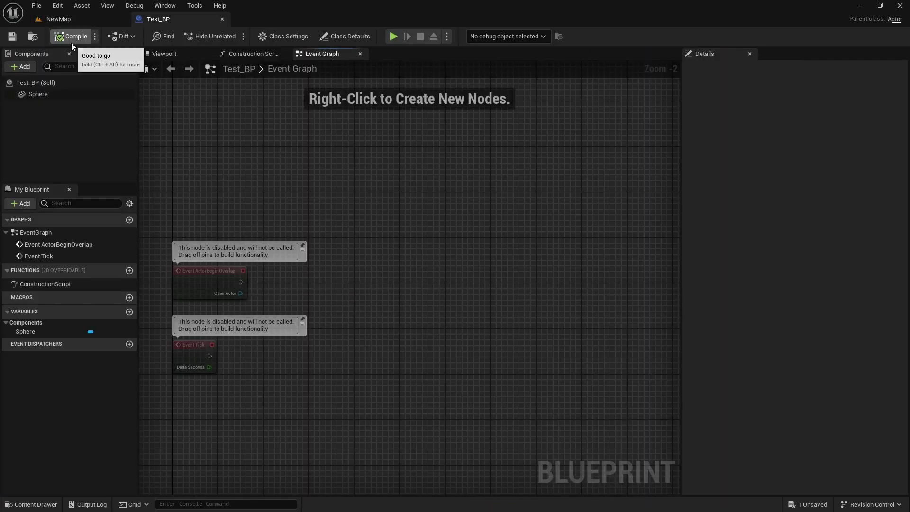
{"action": "left_click", "coordinate": [78, 15]}
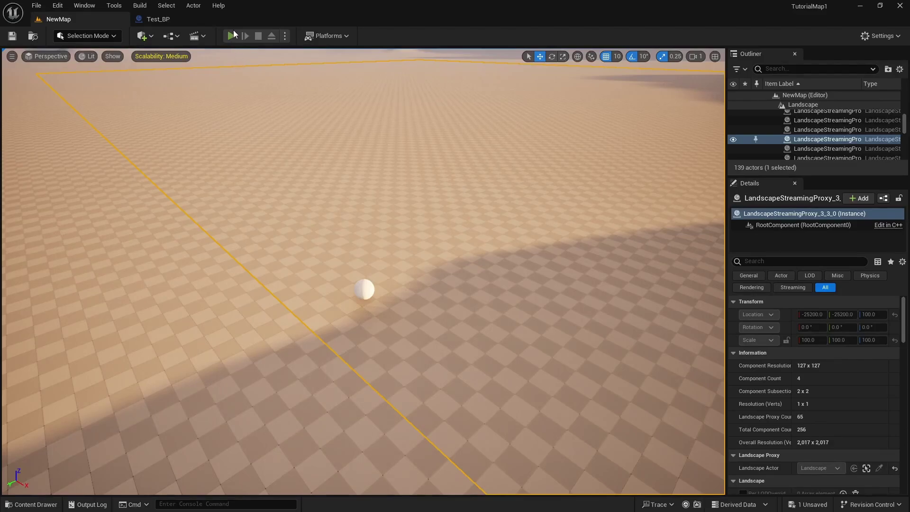
{"action": "left_click", "coordinate": [232, 36]}
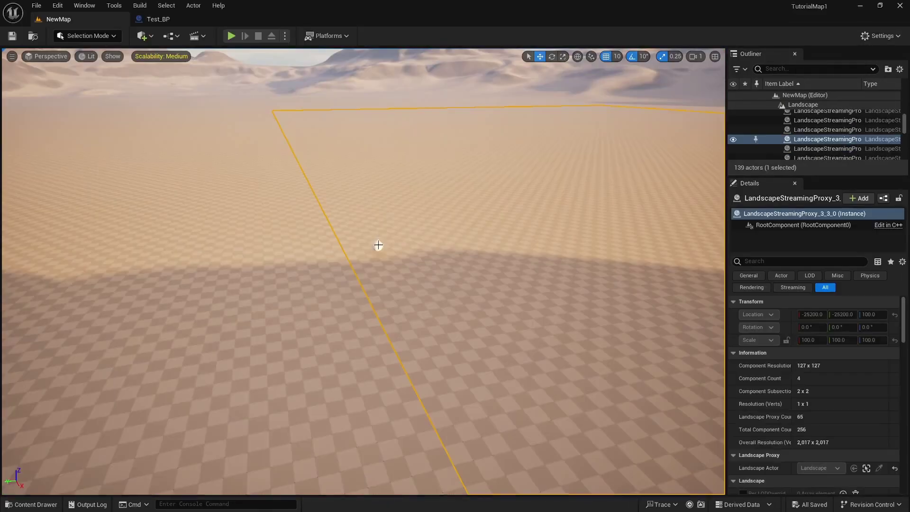
Step: Delete the placed Test_BP sphere from the NewMap level
{"action": "left_click", "coordinate": [378, 246]}
{"action": "key", "text": "Delete"}
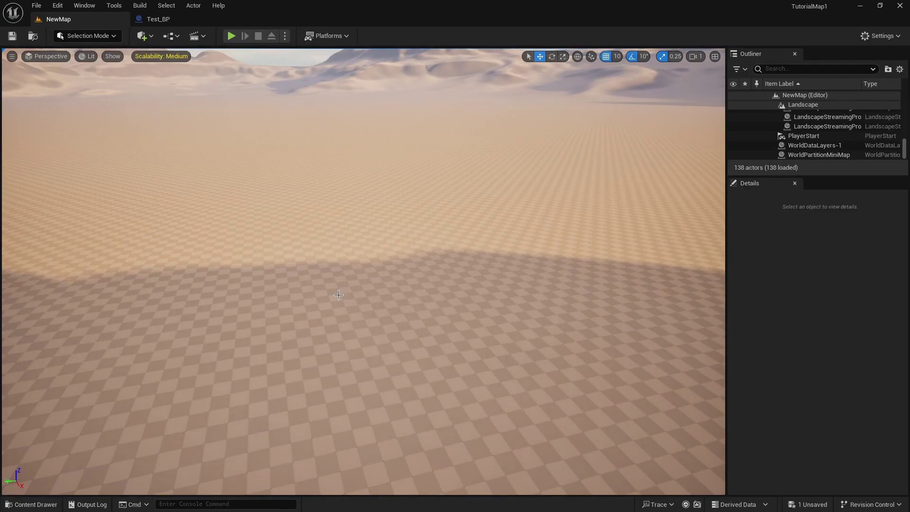
Step: Create a new folder named Materials in the project's Content folder
{"action": "key", "text": "ctrl+space"}
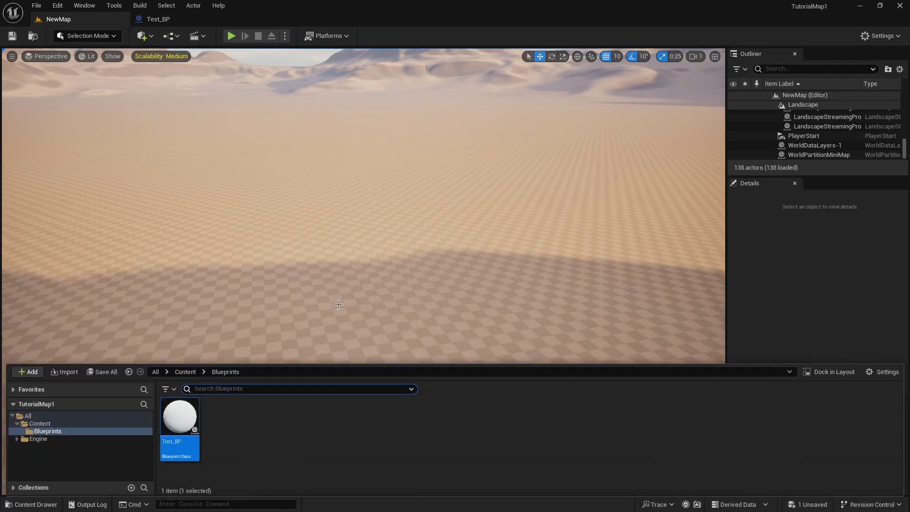
{"action": "left_click", "coordinate": [267, 431]}
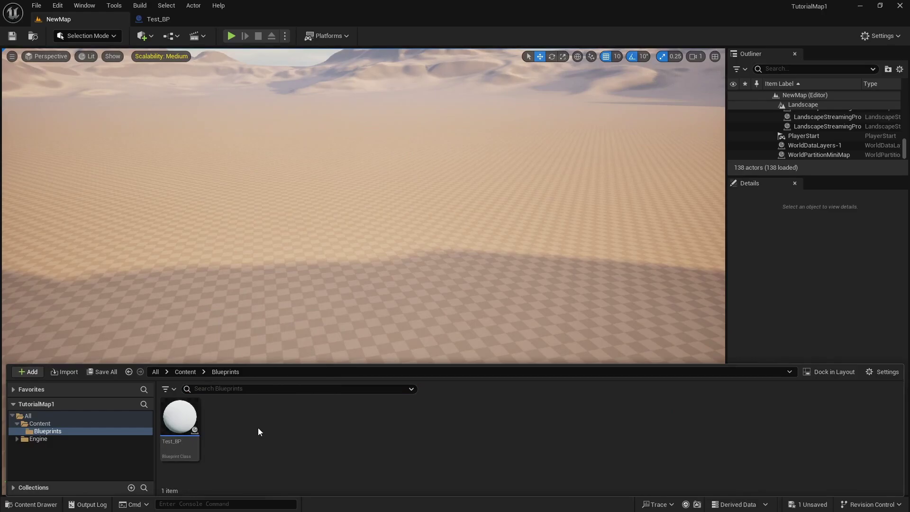
{"action": "left_click", "coordinate": [190, 374]}
{"action": "right_click", "coordinate": [348, 433]}
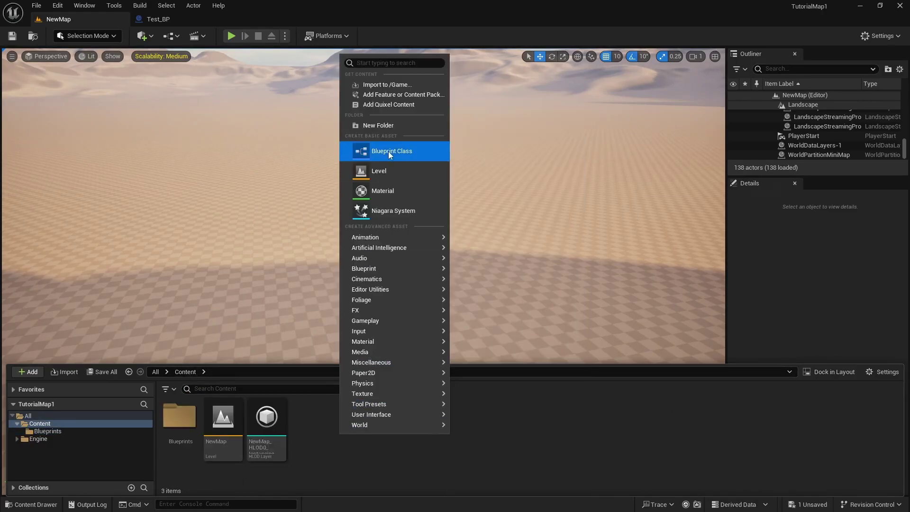
{"action": "left_click", "coordinate": [387, 125]}
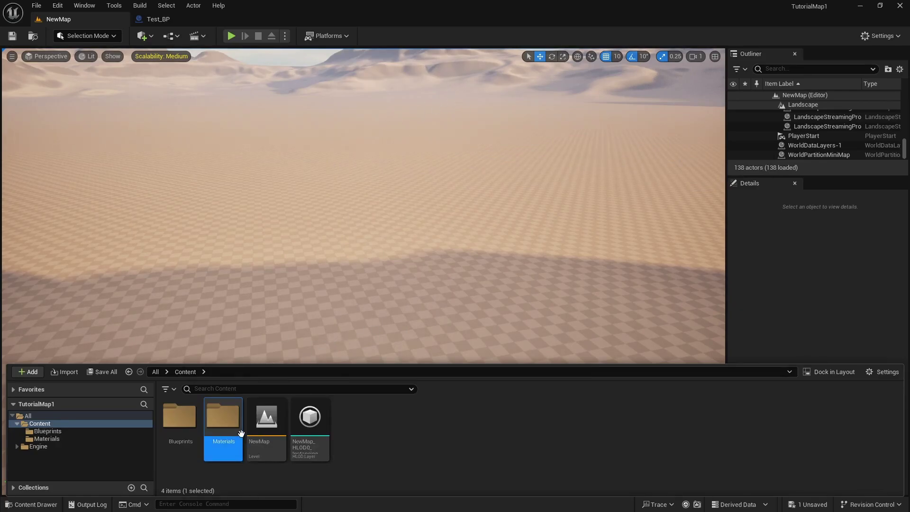
Step: Create a new material named Test_Material in the Materials folder
{"action": "double_click", "coordinate": [225, 416]}
{"action": "right_click", "coordinate": [257, 420]}
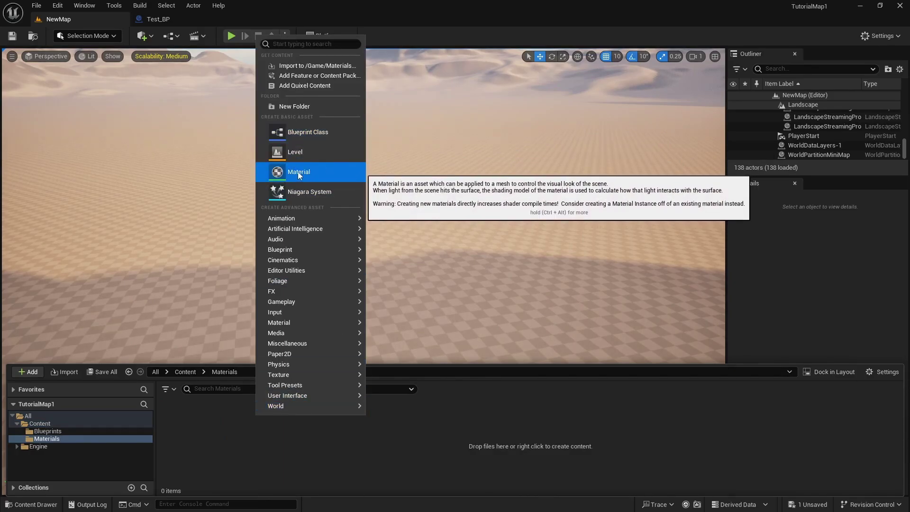
{"action": "right_click", "coordinate": [201, 405]}
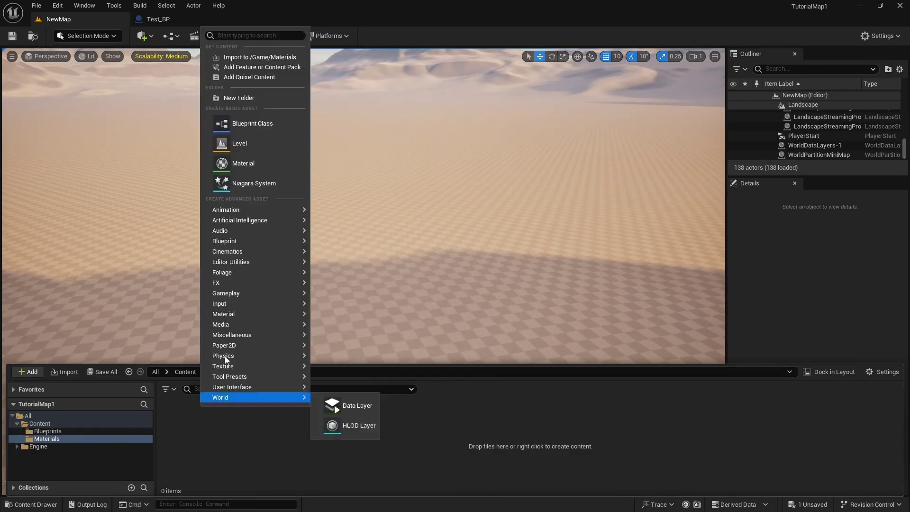
{"action": "left_click", "coordinate": [244, 163]}
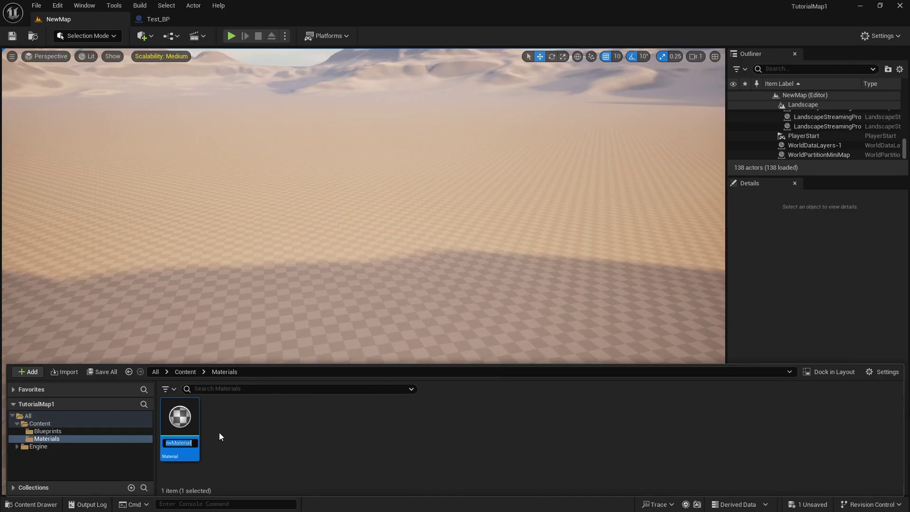
{"action": "type", "text": "Test_Material"}
{"action": "left_click", "coordinate": [279, 431]}
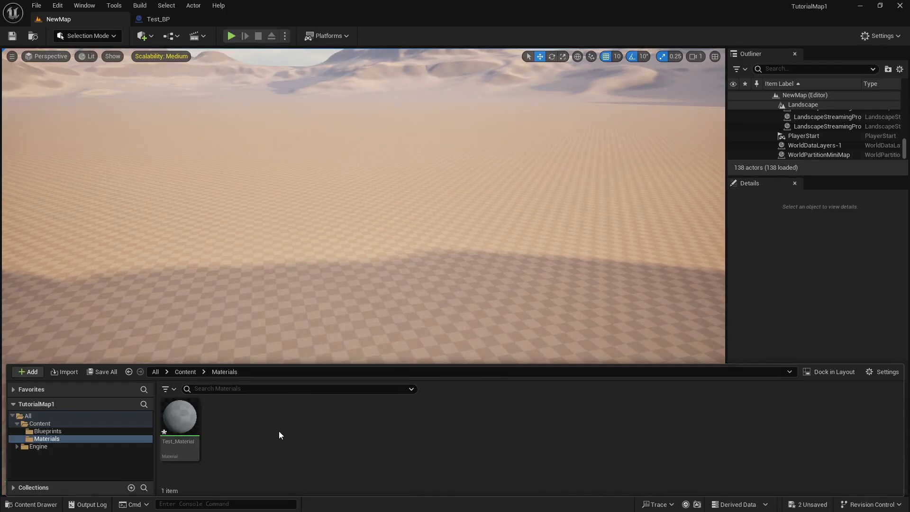
Step: Open Test_Material for editing and look over the inputs of its result node
{"action": "double_click", "coordinate": [185, 413]}
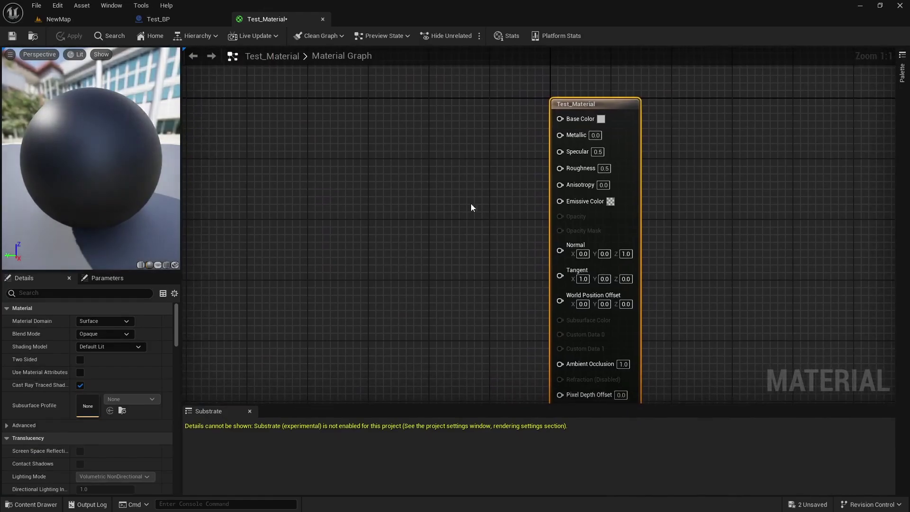
{"action": "scroll", "coordinate": [477, 190], "scroll_direction": "down", "scroll_amount": 4}
{"action": "scroll", "coordinate": [473, 194], "scroll_direction": "up", "scroll_amount": 4}
{"action": "right_click_drag", "start_coordinate": [483, 175], "coordinate": [433, 145]}
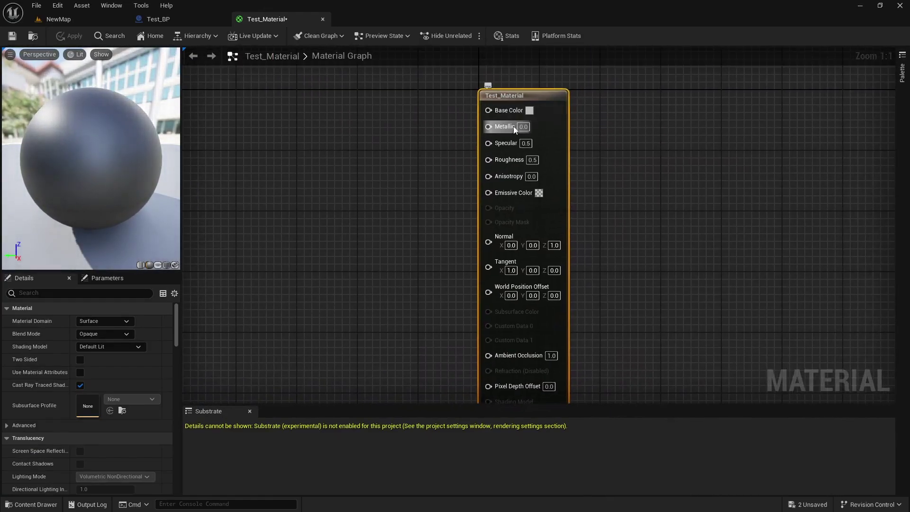
{"action": "right_click_drag", "start_coordinate": [529, 321], "coordinate": [512, 346]}
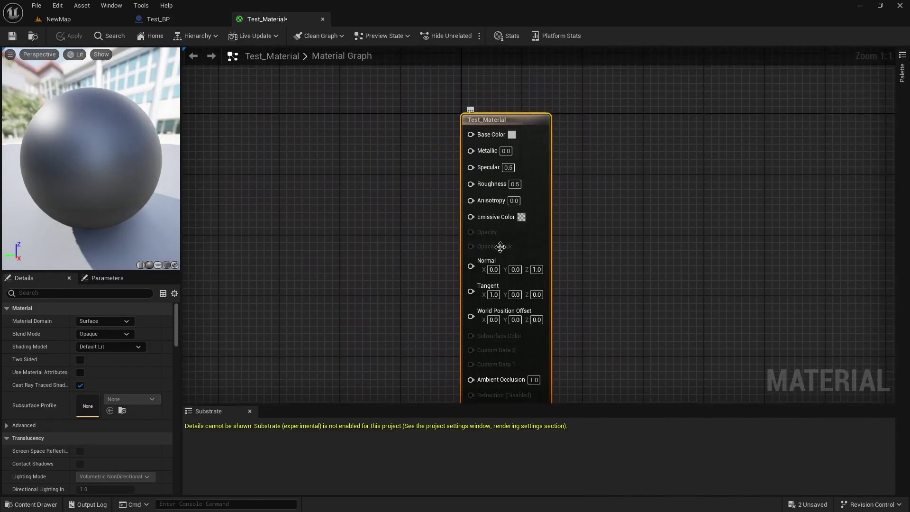
Step: Try feeding Test_Material's Base Color from a Constant3Vector node, and delete the node
{"action": "right_click", "coordinate": [406, 181]}
{"action": "type", "text": "const"}
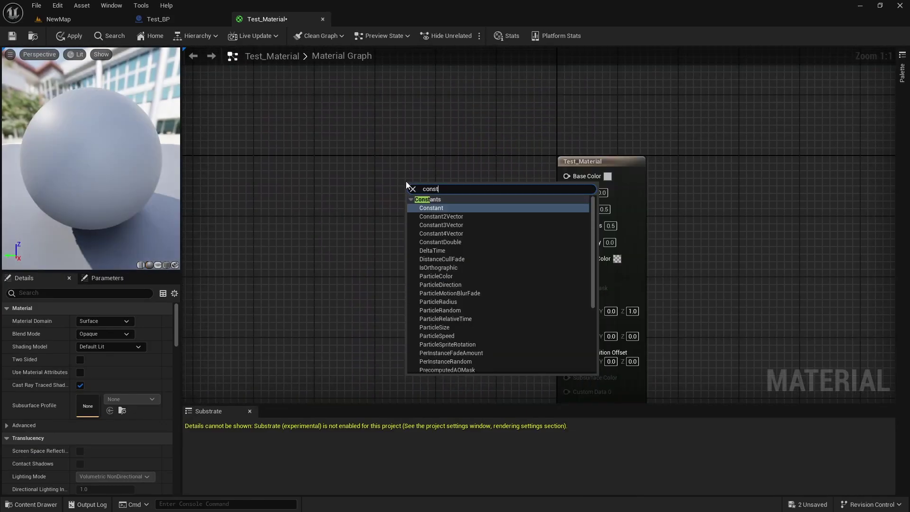
{"action": "left_click", "coordinate": [441, 225]}
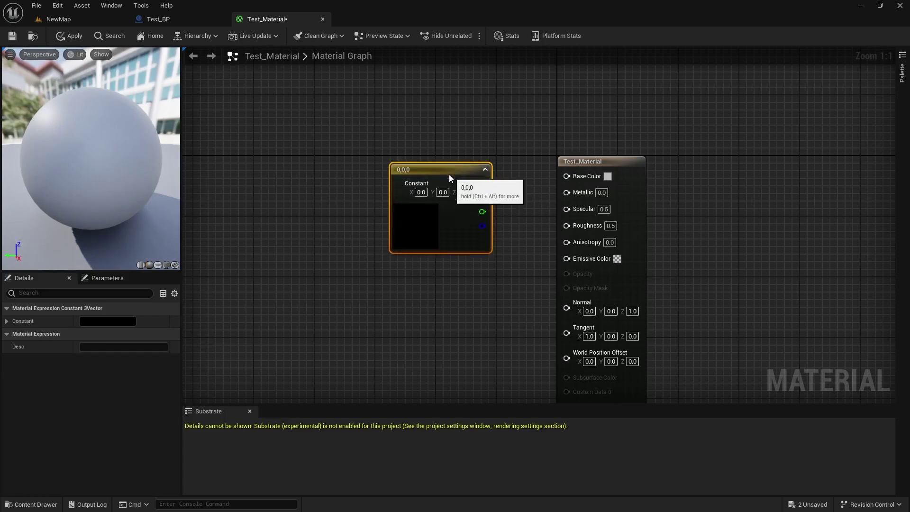
{"action": "left_click_drag", "start_coordinate": [437, 168], "coordinate": [567, 176]}
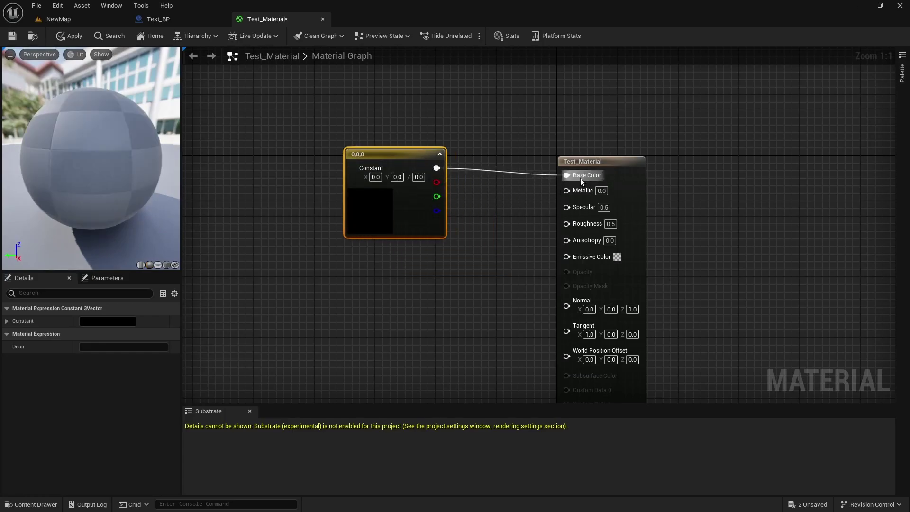
{"action": "key", "text": "Delete"}
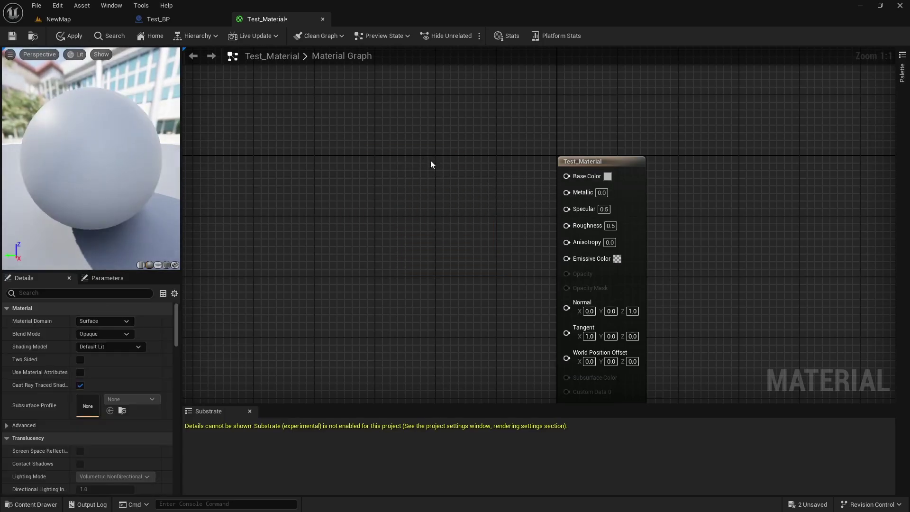
Step: Set Test_Material's Base Color to a red of about R 1.0, G 0.12, B 0.07
{"action": "left_click", "coordinate": [608, 176]}
{"action": "left_click", "coordinate": [677, 262]}
{"action": "left_click_drag", "start_coordinate": [684, 264], "coordinate": [708, 262]}
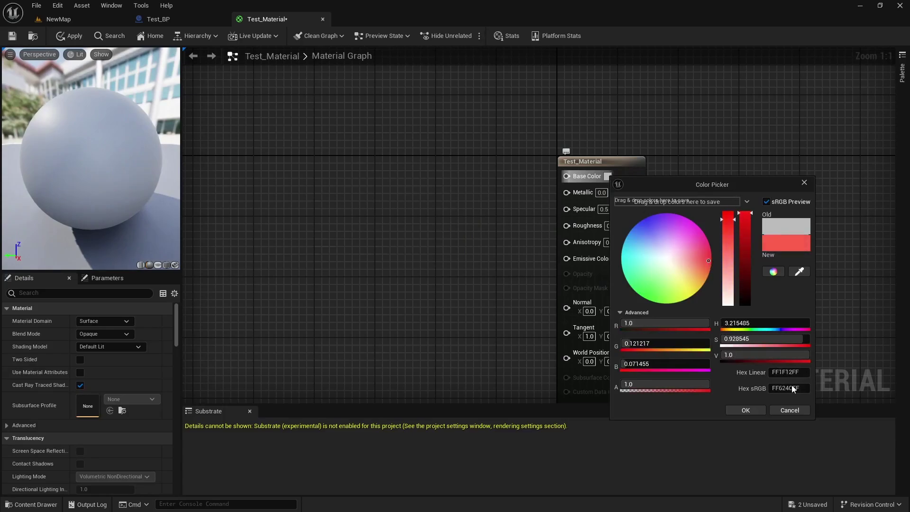
{"action": "left_click", "coordinate": [746, 410]}
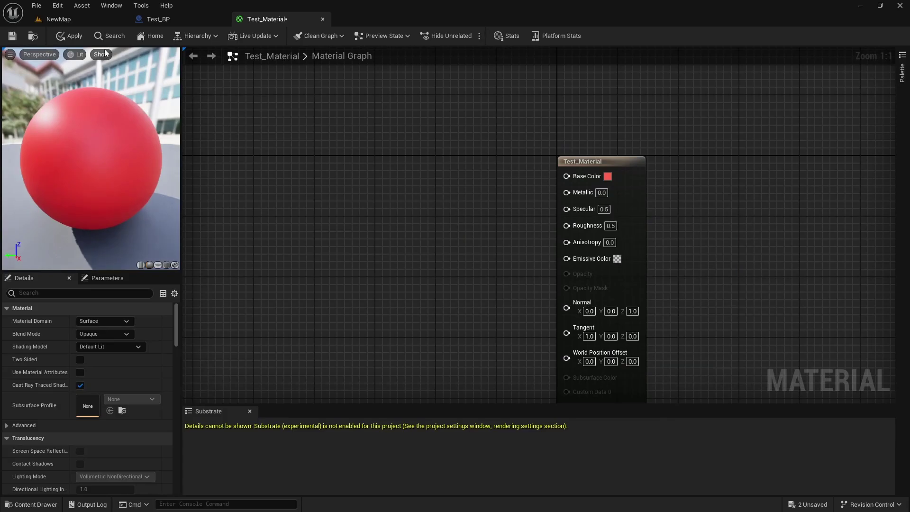
Step: Try out a Constant node in the material graph, and delete it
{"action": "right_click", "coordinate": [381, 198]}
{"action": "type", "text": "con"}
{"action": "left_click", "coordinate": [424, 221]}
{"action": "left_click_drag", "start_coordinate": [425, 201], "coordinate": [397, 254]}
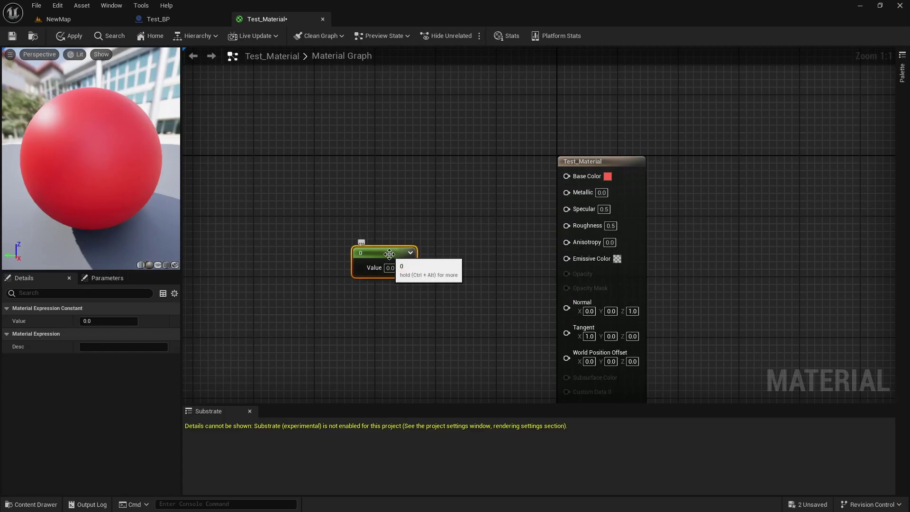
{"action": "key", "text": "Delete"}
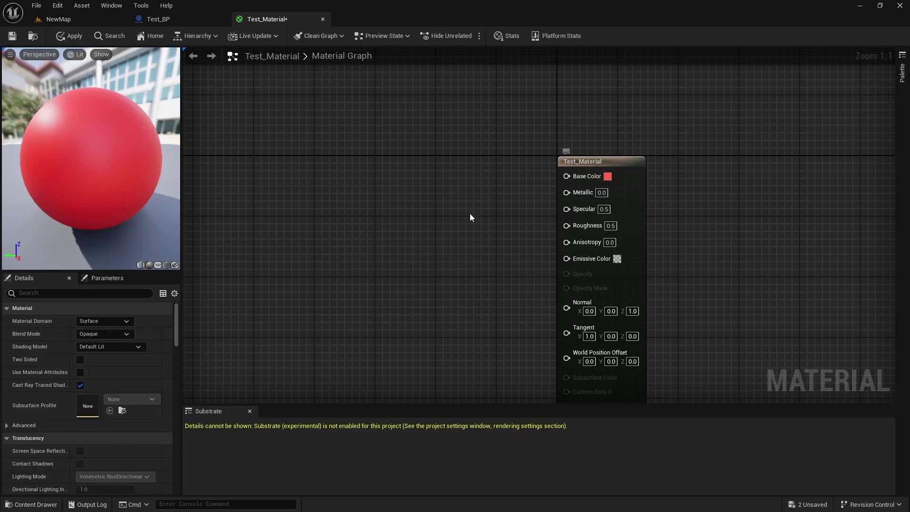
Step: Try a Roughness of 1.0 on Test_Material, set it to 0 instead and inspect the preview sphere
{"action": "left_click", "coordinate": [611, 226]}
{"action": "key", "text": "Return"}
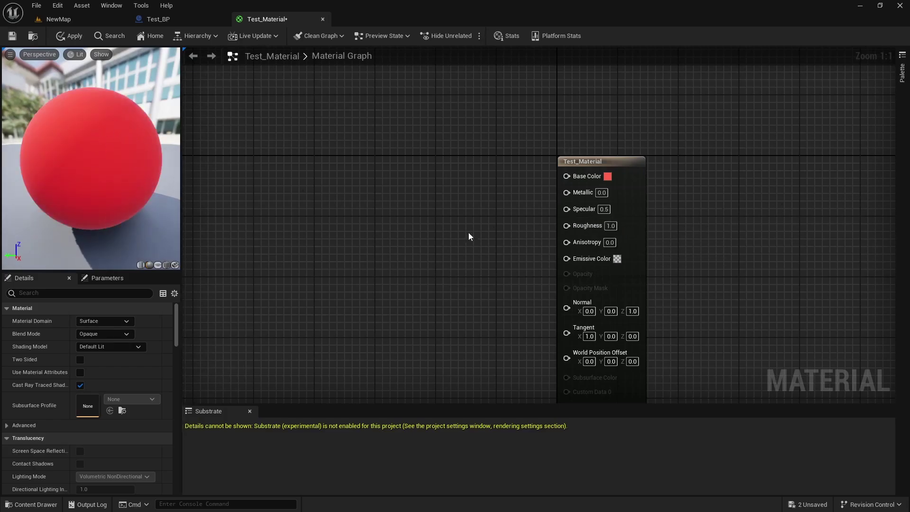
{"action": "left_click", "coordinate": [612, 226]}
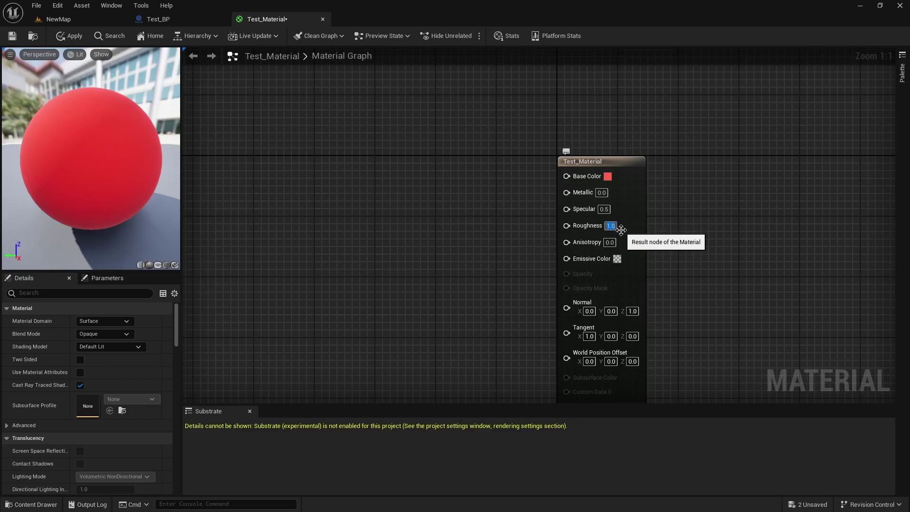
{"action": "type", "text": "0"}
{"action": "left_click", "coordinate": [652, 214]}
{"action": "mouse_move", "coordinate": [80, 161]}
{"action": "right_mouse_down"}
{"action": "mouse_move", "coordinate": [81, 181]}
{"action": "mouse_move", "coordinate": [81, 147]}
{"action": "right_mouse_up"}
{"action": "mouse_move", "coordinate": [81, 162]}
{"action": "left_mouse_down"}
{"action": "mouse_move", "coordinate": [124, 156]}
{"action": "mouse_move", "coordinate": [113, 126]}
{"action": "mouse_move", "coordinate": [76, 178]}
{"action": "left_mouse_up"}
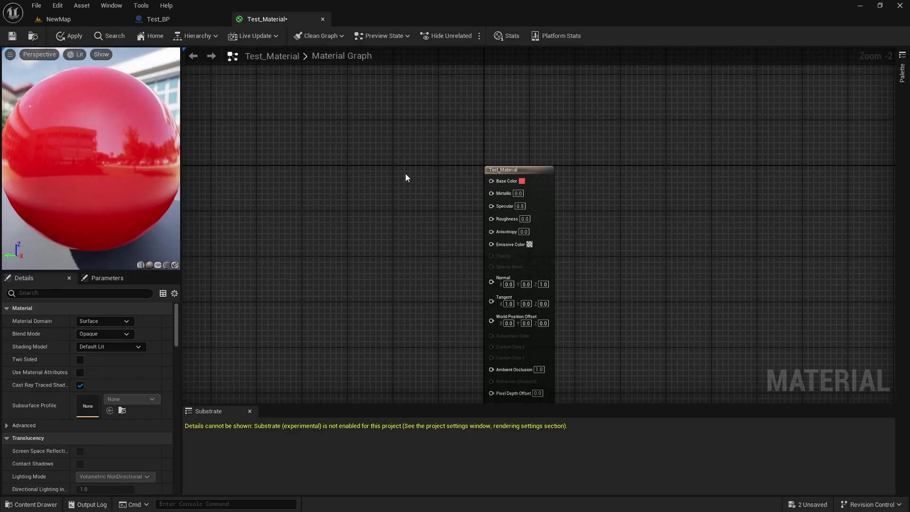
Step: Apply the changes to Test_Material, close its editor and return to the NewMap level
{"action": "left_click", "coordinate": [71, 35]}
{"action": "left_click", "coordinate": [322, 19]}
{"action": "left_click", "coordinate": [90, 19]}
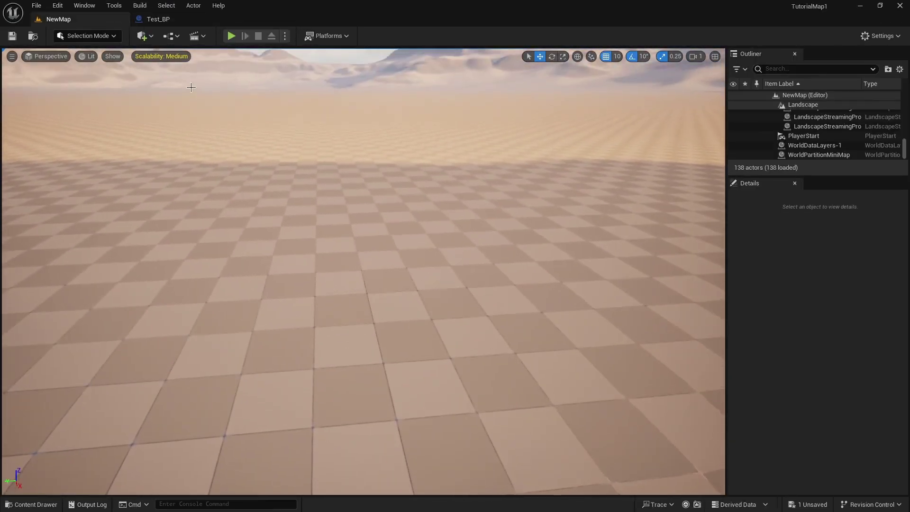
Step: Add a cube to the NewMap level and assign Test_Material to it
{"action": "left_click", "coordinate": [153, 37]}
{"action": "mouse_move", "coordinate": [196, 145]}
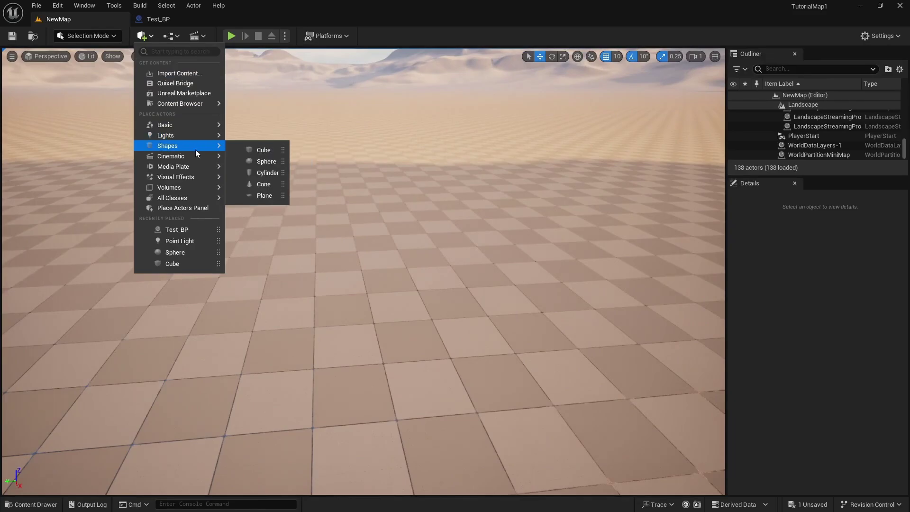
{"action": "left_click", "coordinate": [249, 150]}
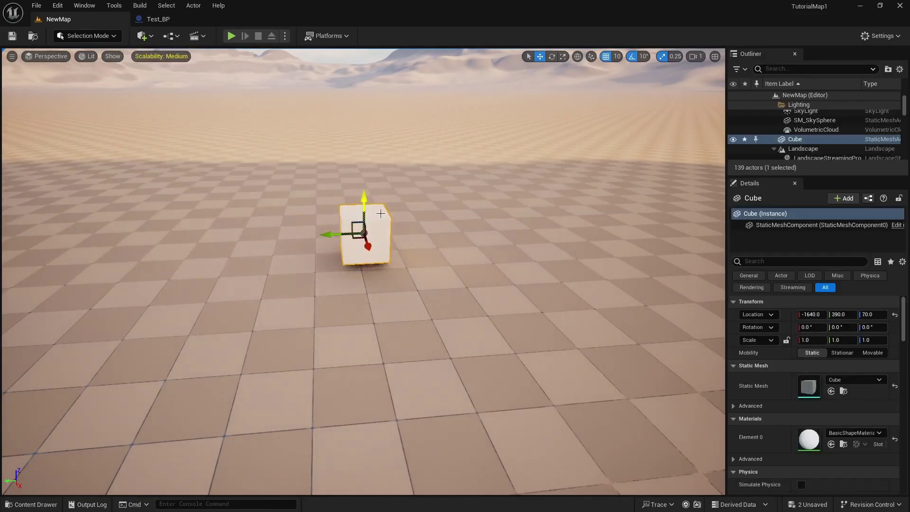
{"action": "key", "text": "ctrl+space"}
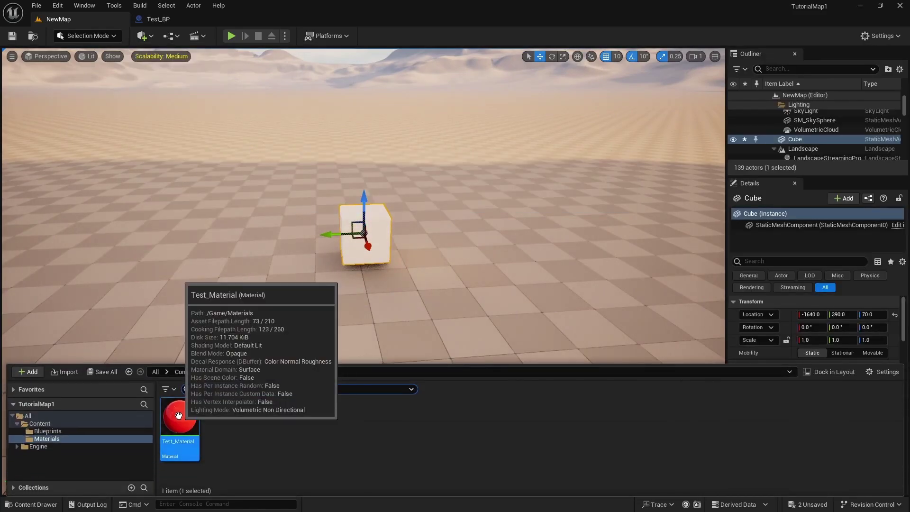
{"action": "left_click_drag", "start_coordinate": [176, 417], "coordinate": [370, 237]}
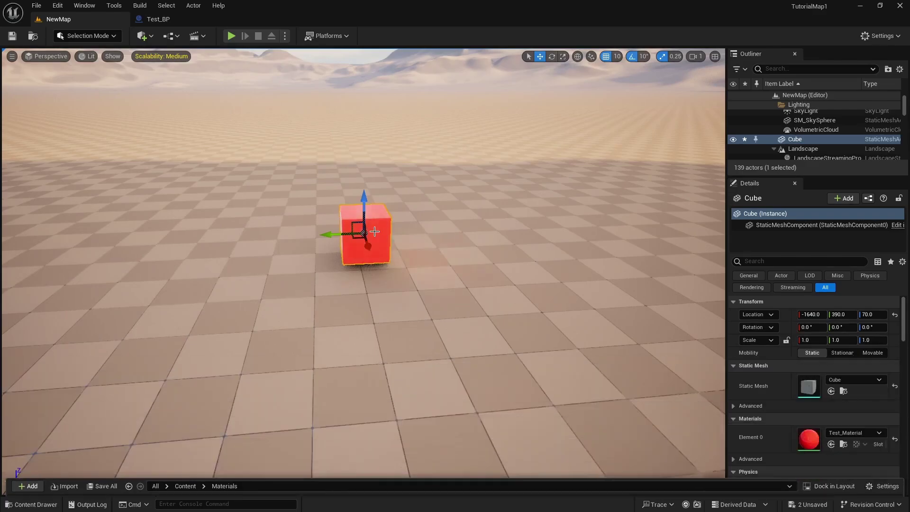
Step: Fly around the cube to examine how Test_Material looks from several sides
{"action": "left_click", "coordinate": [491, 273]}
{"action": "key", "text": "w"}
{"action": "right_click_drag", "start_coordinate": [491, 272], "coordinate": [322, 242]}
{"action": "key", "text": "s"}
{"action": "key", "text": "w"}
{"action": "key", "text": "a"}
{"action": "key", "text": "s"}
{"action": "key", "text": "s"}
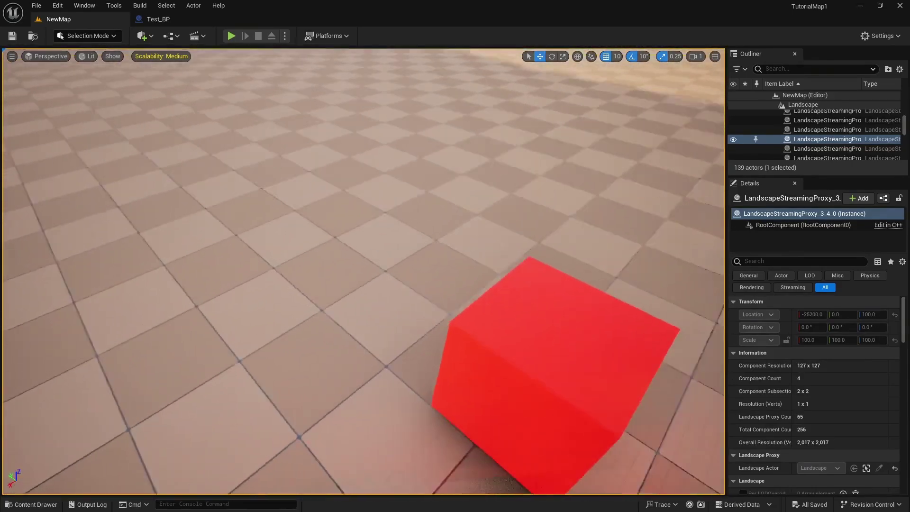
{"action": "right_click_drag", "start_coordinate": [360, 265], "coordinate": [502, 161]}
{"action": "key", "text": "d"}
{"action": "key", "text": "s"}
{"action": "key", "text": "w"}
{"action": "key", "text": "s"}
{"action": "key", "text": "a"}
{"action": "key", "text": "w"}
{"action": "key", "text": "a"}
{"action": "key", "text": "s"}
{"action": "key", "text": "w"}
{"action": "key", "text": "s"}
{"action": "key", "text": "w"}
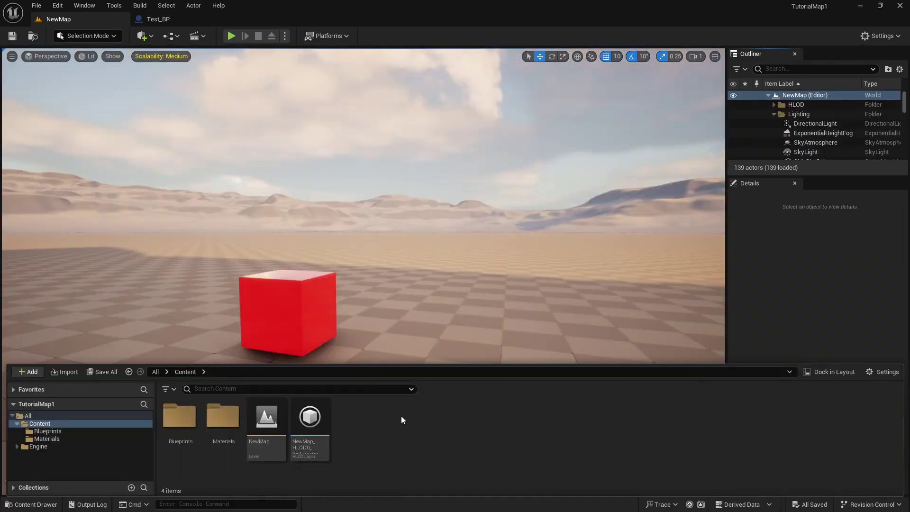
Step: Create a new folder named UI in the Content folder and open it
{"action": "right_click", "coordinate": [401, 420]}
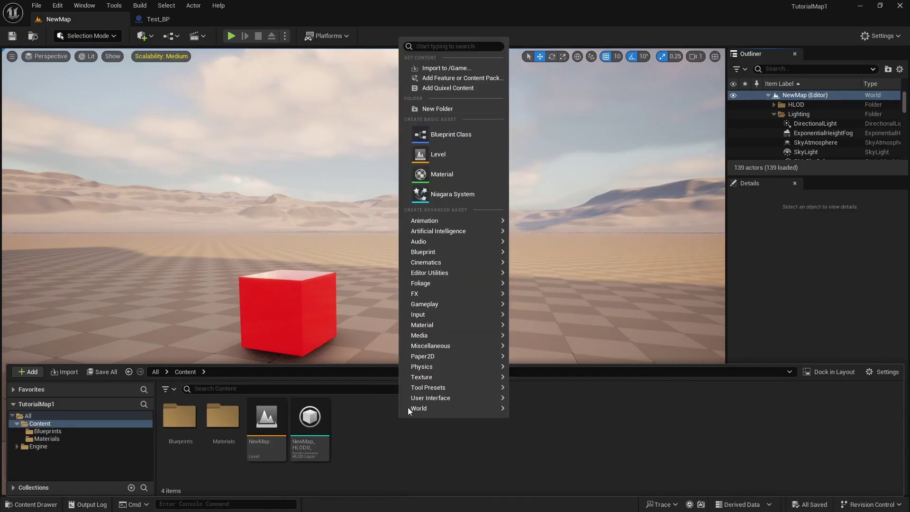
{"action": "left_click", "coordinate": [451, 110]}
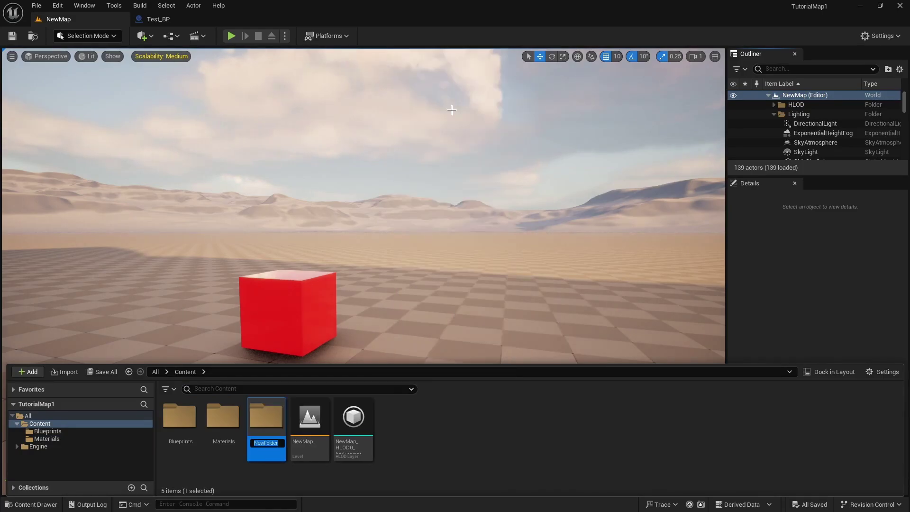
{"action": "type", "text": "UI"}
{"action": "key", "text": "Return"}
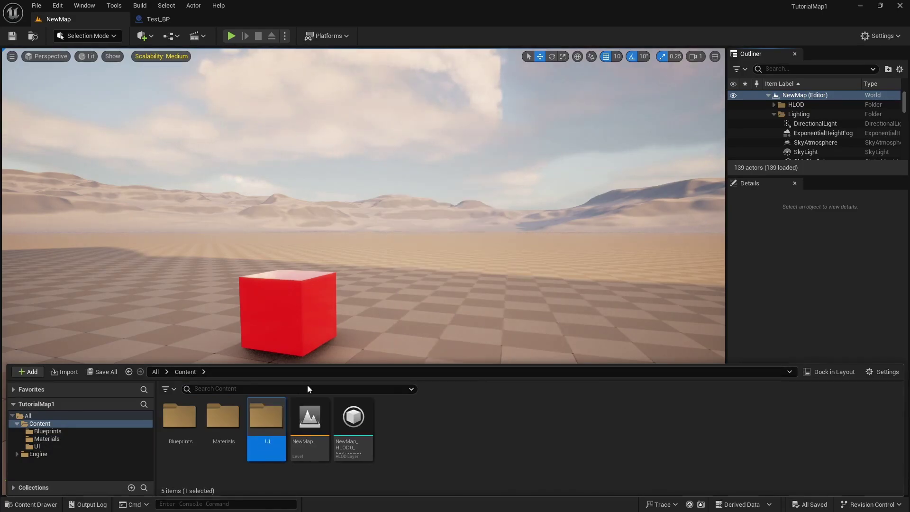
{"action": "double_click", "coordinate": [277, 417]}
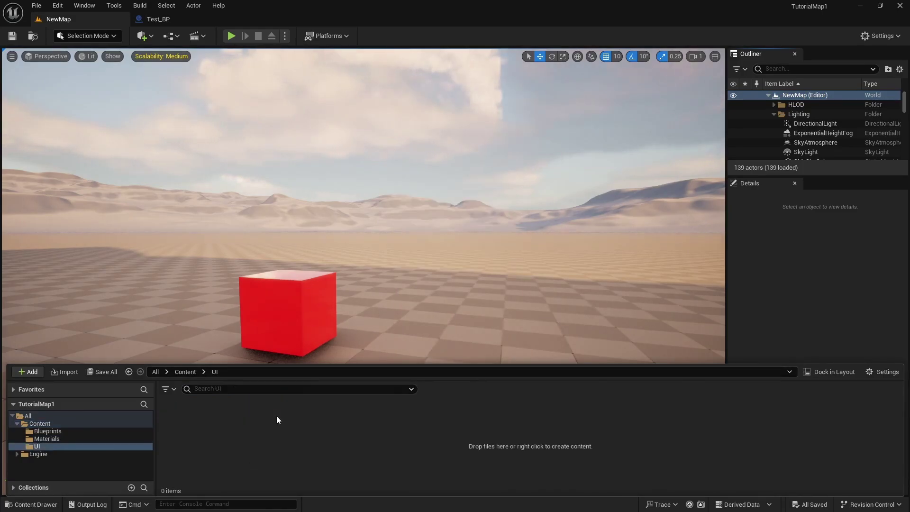
{"action": "right_click", "coordinate": [342, 423]}
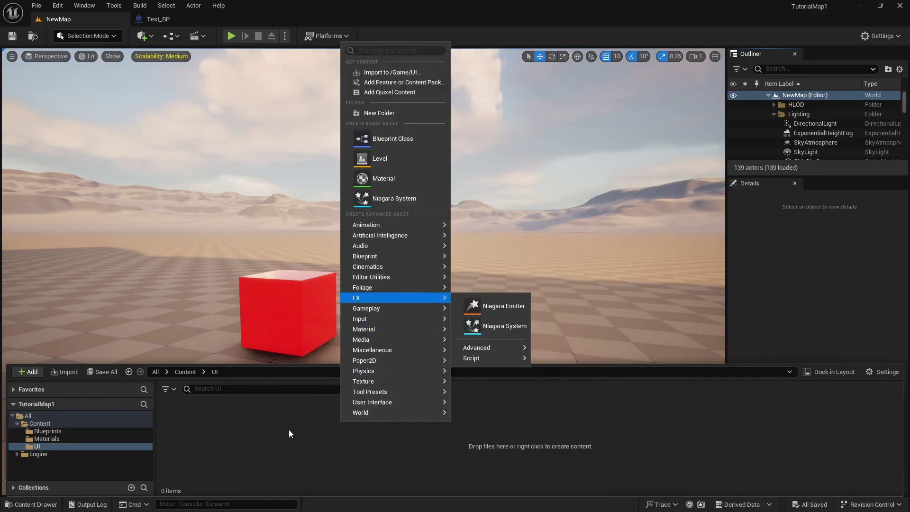
{"action": "left_click", "coordinate": [286, 442]}
{"action": "right_click", "coordinate": [286, 444]}
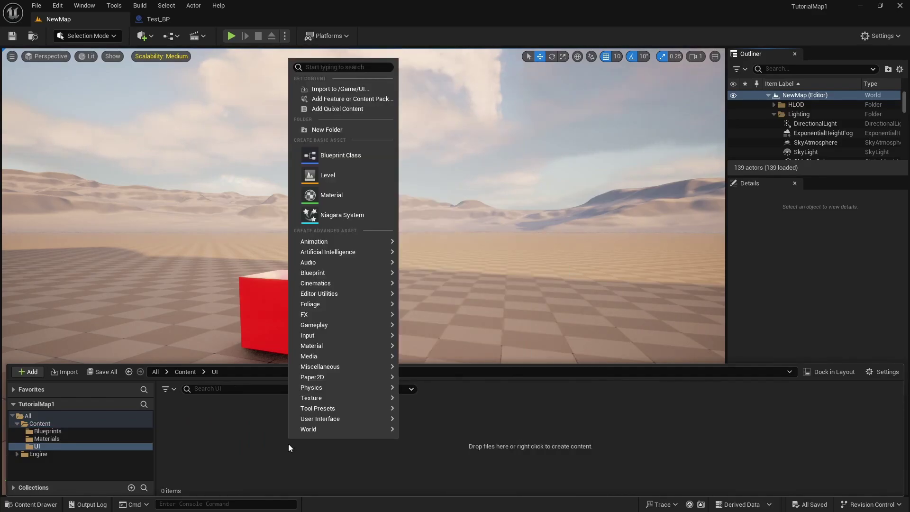
{"action": "right_click", "coordinate": [239, 417]}
{"action": "mouse_move", "coordinate": [303, 220]}
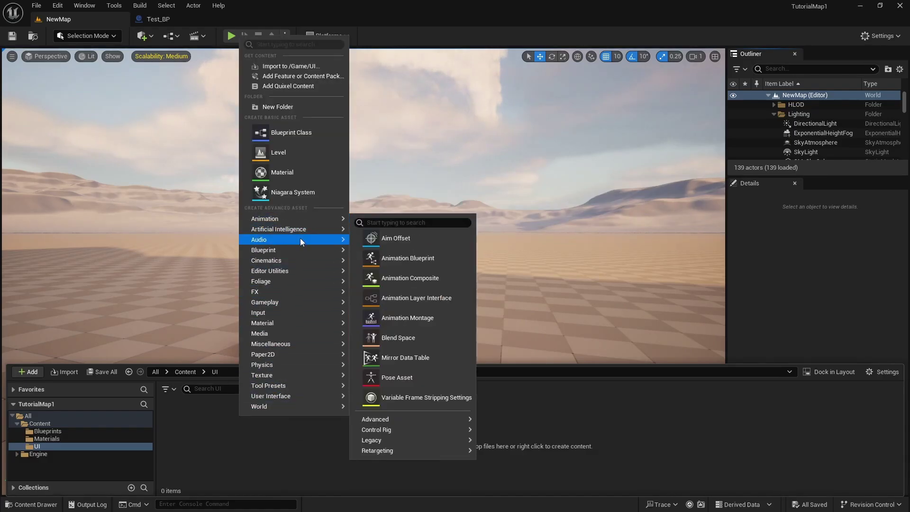
{"action": "left_click", "coordinate": [257, 452]}
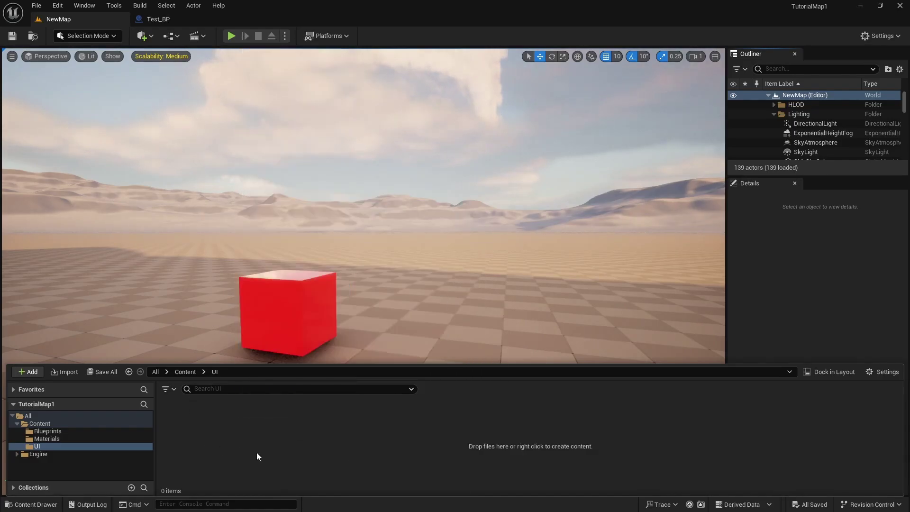
Step: Create a Widget Blueprint with User Widget as parent class in the UI folder and name it Test_Widget
{"action": "right_click", "coordinate": [252, 419]}
{"action": "mouse_move", "coordinate": [299, 406]}
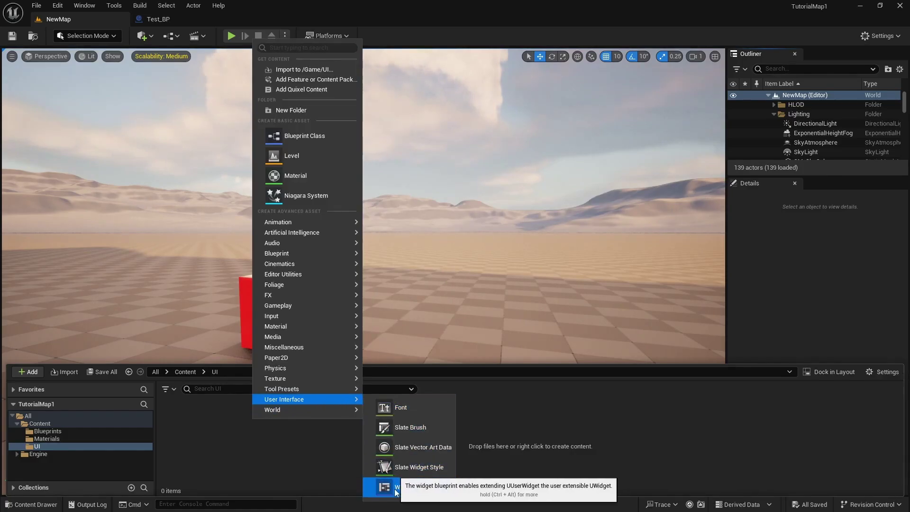
{"action": "left_click", "coordinate": [412, 487]}
{"action": "left_click", "coordinate": [353, 191]}
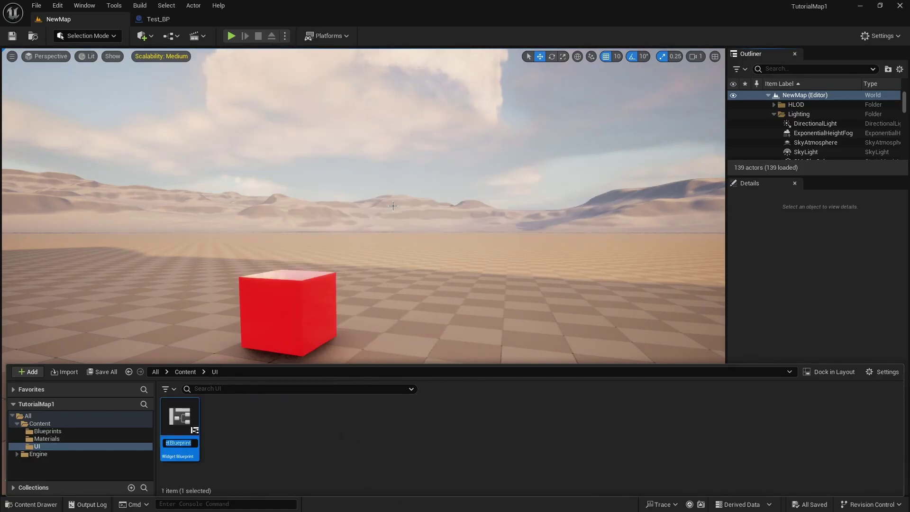
{"action": "type", "text": "Test_Widget"}
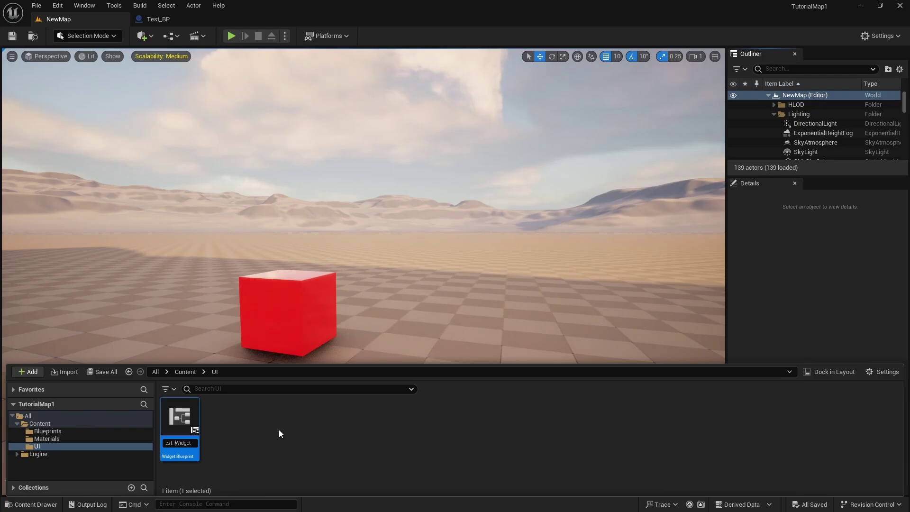
{"action": "key", "text": "Return"}
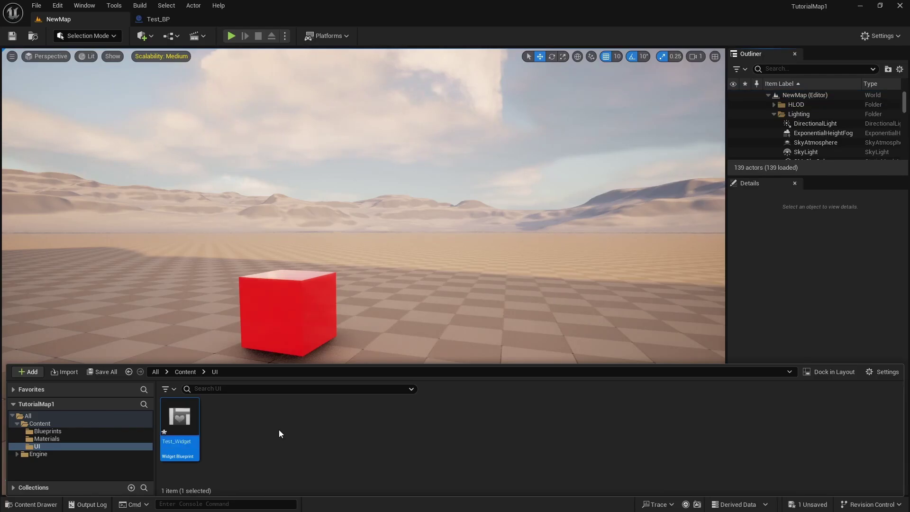
Step: Open Test_Widget for editing and add a Border widget as the root of its canvas
{"action": "double_click", "coordinate": [184, 421]}
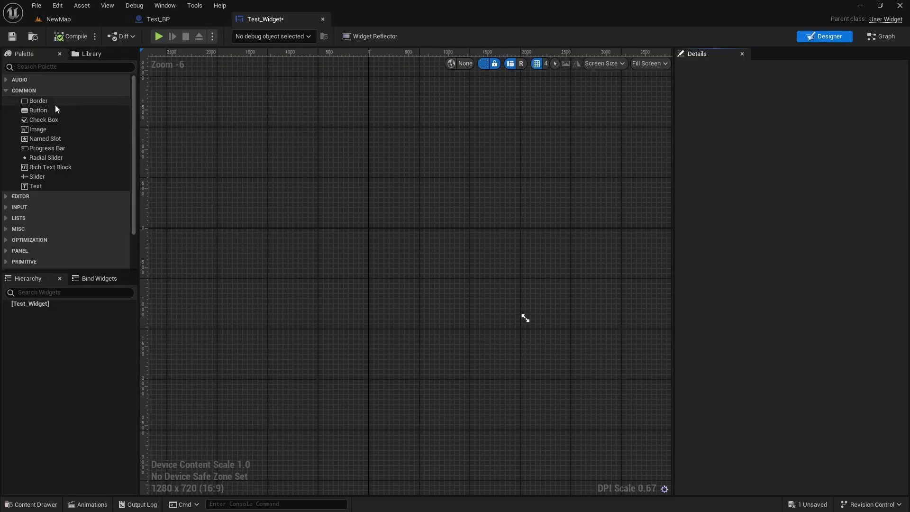
{"action": "left_click_drag", "start_coordinate": [44, 102], "coordinate": [87, 100]}
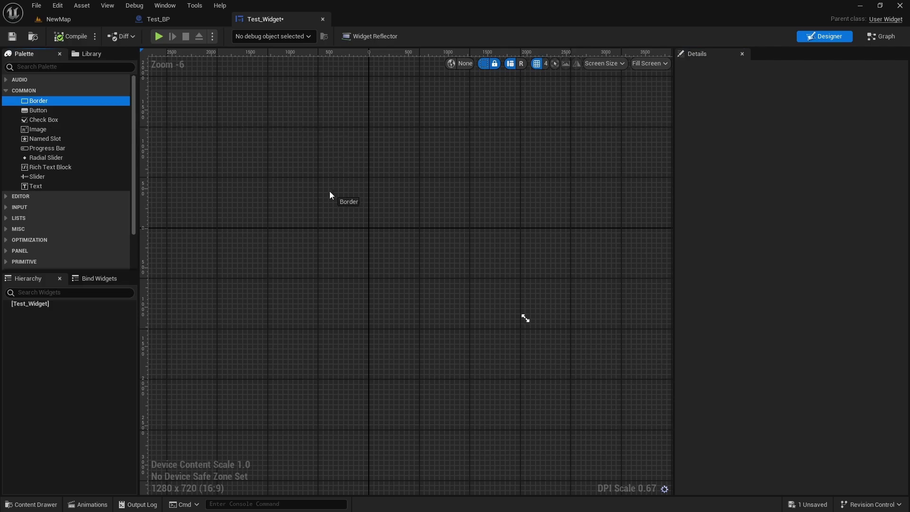
{"action": "left_click_drag", "start_coordinate": [330, 192], "coordinate": [333, 233]}
{"action": "scroll", "coordinate": [498, 287], "scroll_direction": "up", "scroll_amount": 5}
{"action": "scroll", "coordinate": [446, 272], "scroll_direction": "down", "scroll_amount": 1}
{"action": "right_click_drag", "start_coordinate": [310, 405], "coordinate": [355, 445]}
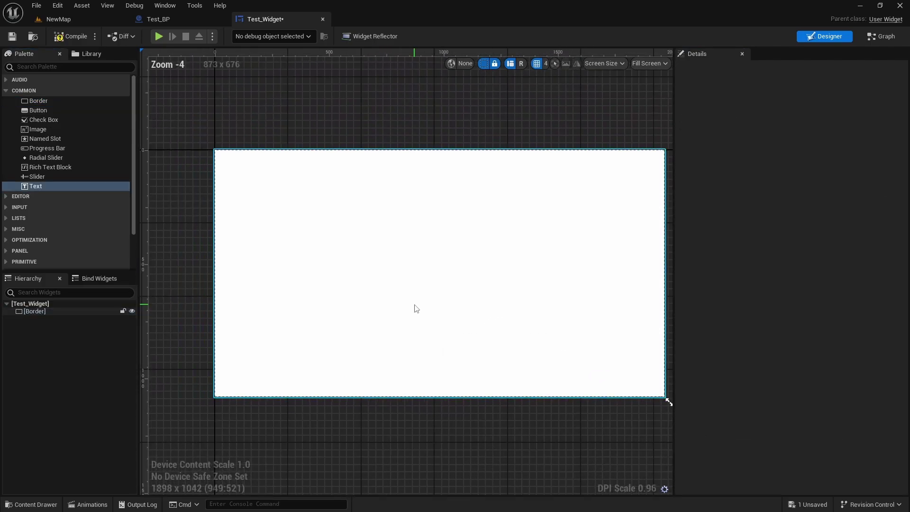
{"action": "scroll", "coordinate": [416, 310], "scroll_direction": "down", "scroll_amount": 1}
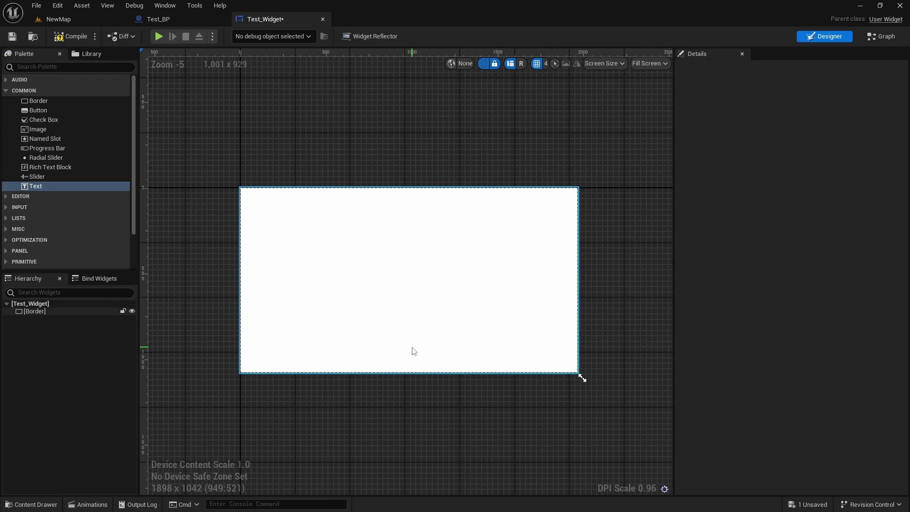
Step: Set the Border's brush color to dark grey with a value of about 0.0885 (hex sRGB 545454FF)
{"action": "left_click", "coordinate": [379, 264]}
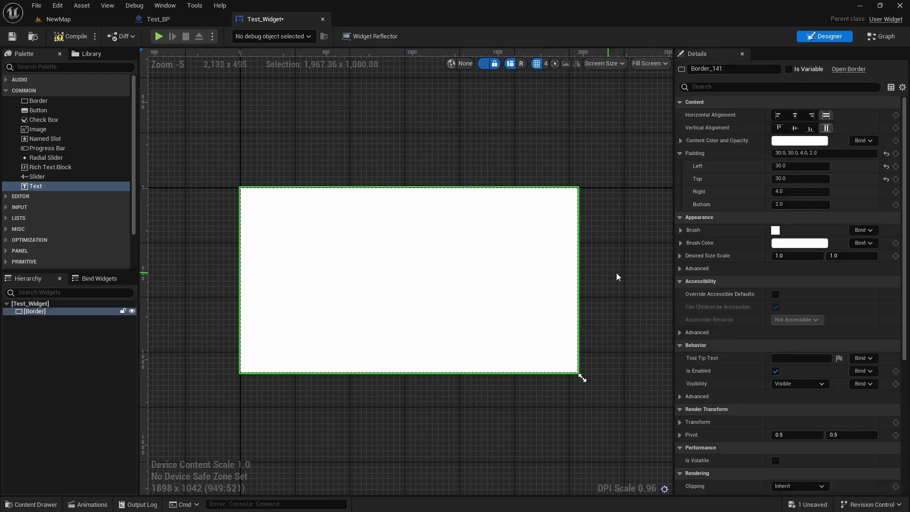
{"action": "left_click", "coordinate": [783, 243]}
{"action": "left_click_drag", "start_coordinate": [707, 320], "coordinate": [721, 364]}
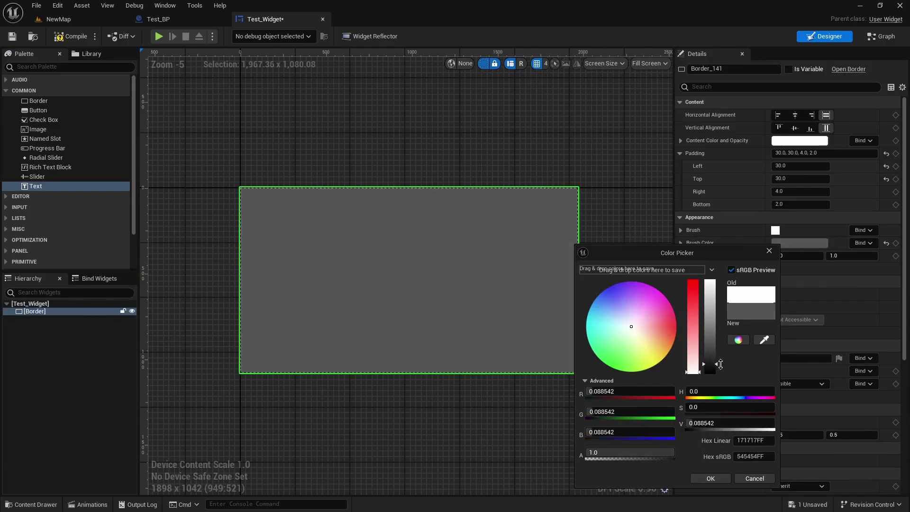
{"action": "left_click", "coordinate": [706, 478]}
Step: Add a Text widget inside the Border and select parent and child alternately in the widget hierarchy to compare them
{"action": "left_click_drag", "start_coordinate": [48, 186], "coordinate": [314, 249]}
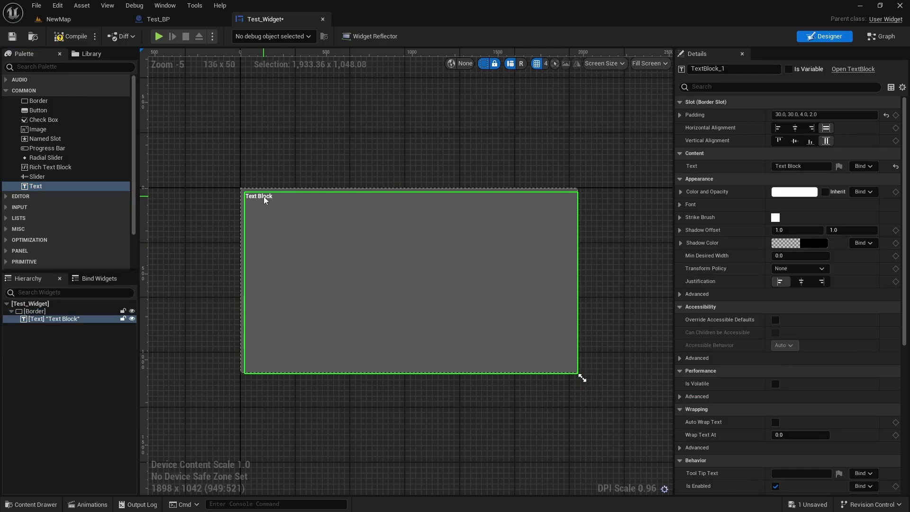
{"action": "left_click", "coordinate": [60, 312]}
{"action": "left_click", "coordinate": [61, 319]}
{"action": "left_click", "coordinate": [61, 312]}
{"action": "left_click", "coordinate": [60, 318]}
{"action": "left_click", "coordinate": [58, 309]}
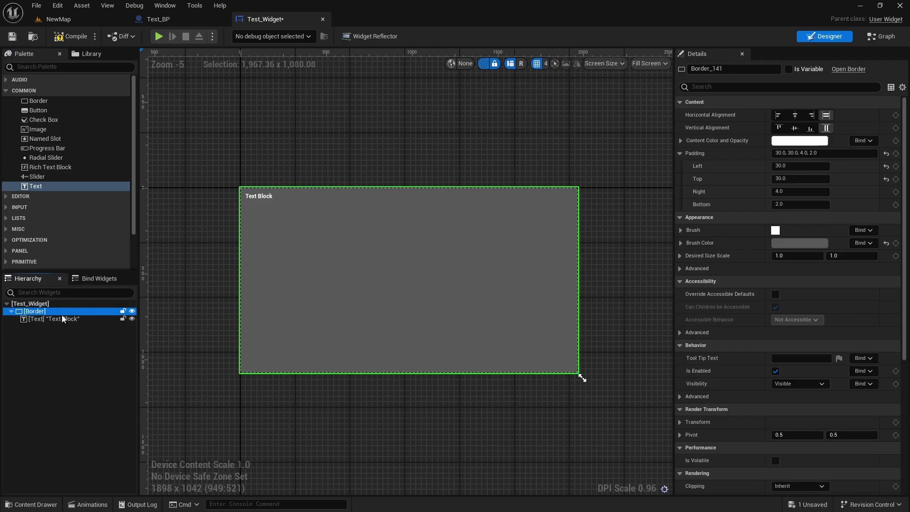
Step: Change the text block's displayed text to Test
{"action": "left_click", "coordinate": [61, 319]}
{"action": "left_click", "coordinate": [807, 166]}
{"action": "type", "text": "Test"}
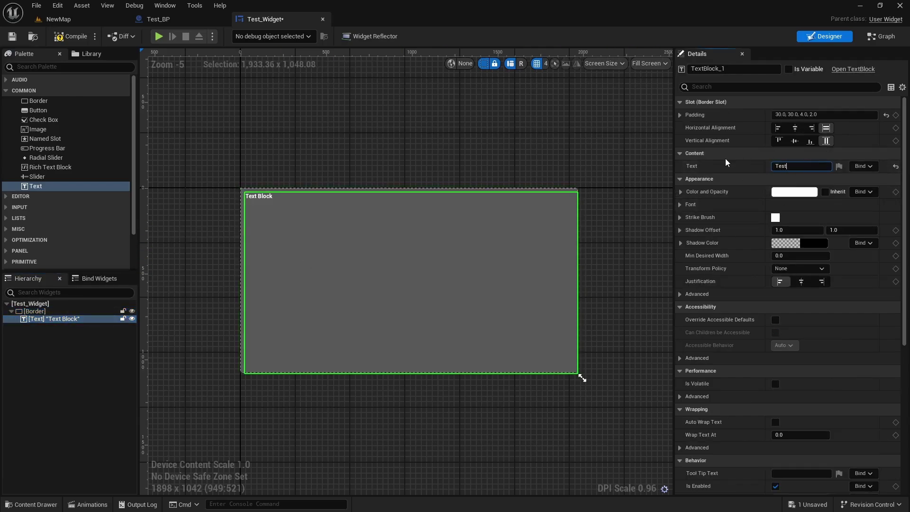
{"action": "key", "text": "Return"}
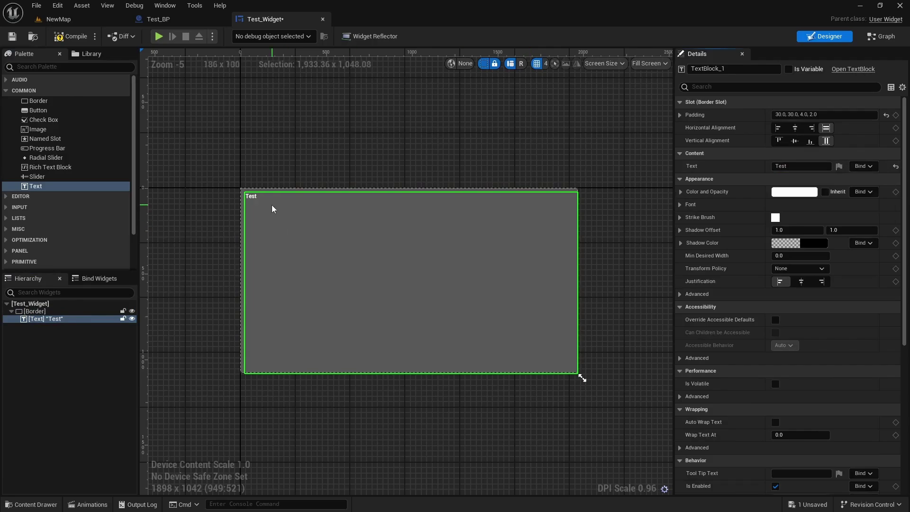
{"action": "scroll", "coordinate": [274, 203], "scroll_direction": "up", "scroll_amount": 2}
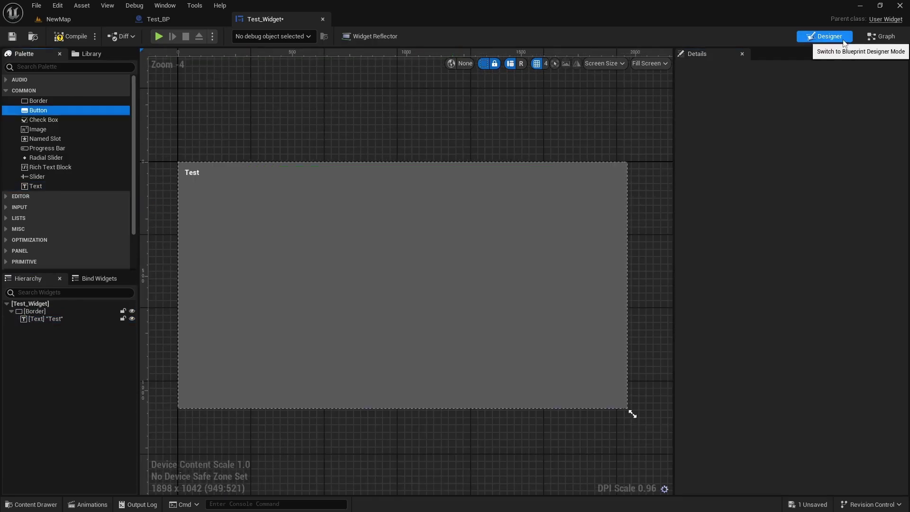
Step: Switch Test_Widget to its graph view and examine the default event nodes in the Event Graph
{"action": "left_click", "coordinate": [883, 36]}
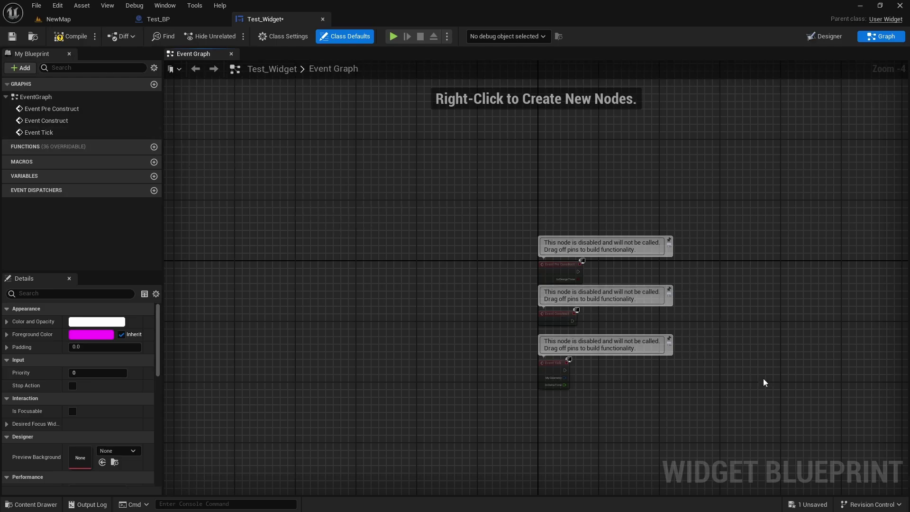
{"action": "right_click_drag", "start_coordinate": [765, 382], "coordinate": [597, 322]}
{"action": "scroll", "coordinate": [588, 299], "scroll_direction": "up", "scroll_amount": 2}
{"action": "scroll", "coordinate": [511, 287], "scroll_direction": "up", "scroll_amount": 1}
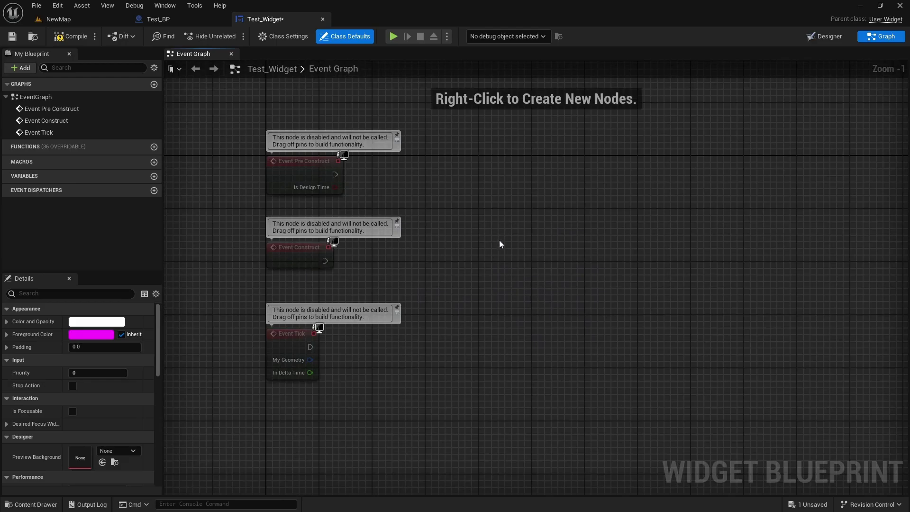
{"action": "right_click_drag", "start_coordinate": [518, 274], "coordinate": [506, 293]}
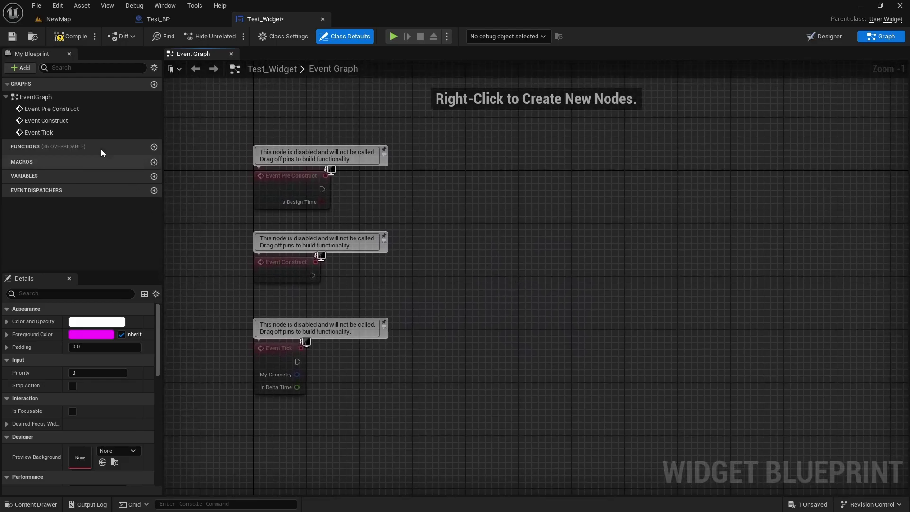